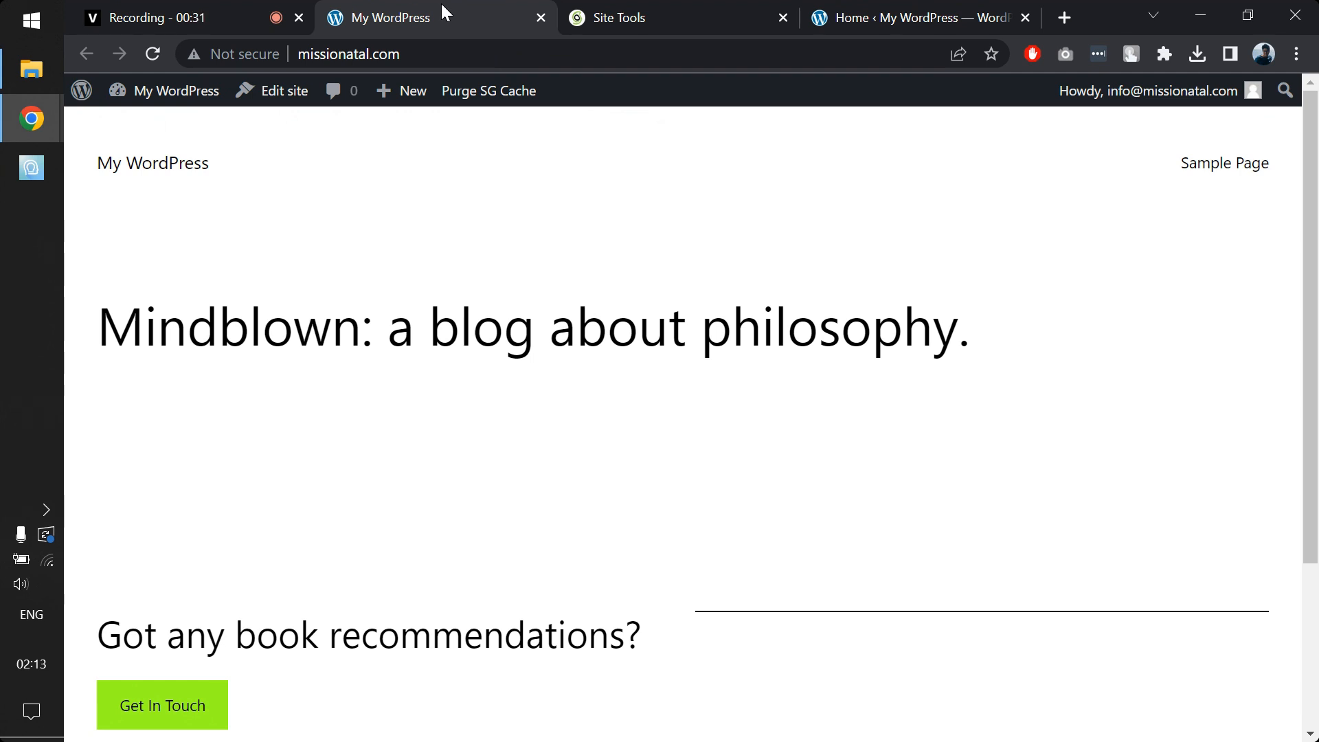
Look over the missionatal.com WordPress installation in SiteGround Site Tools, and close that page.
{"action": "left_click", "coordinate": [608, 18]}
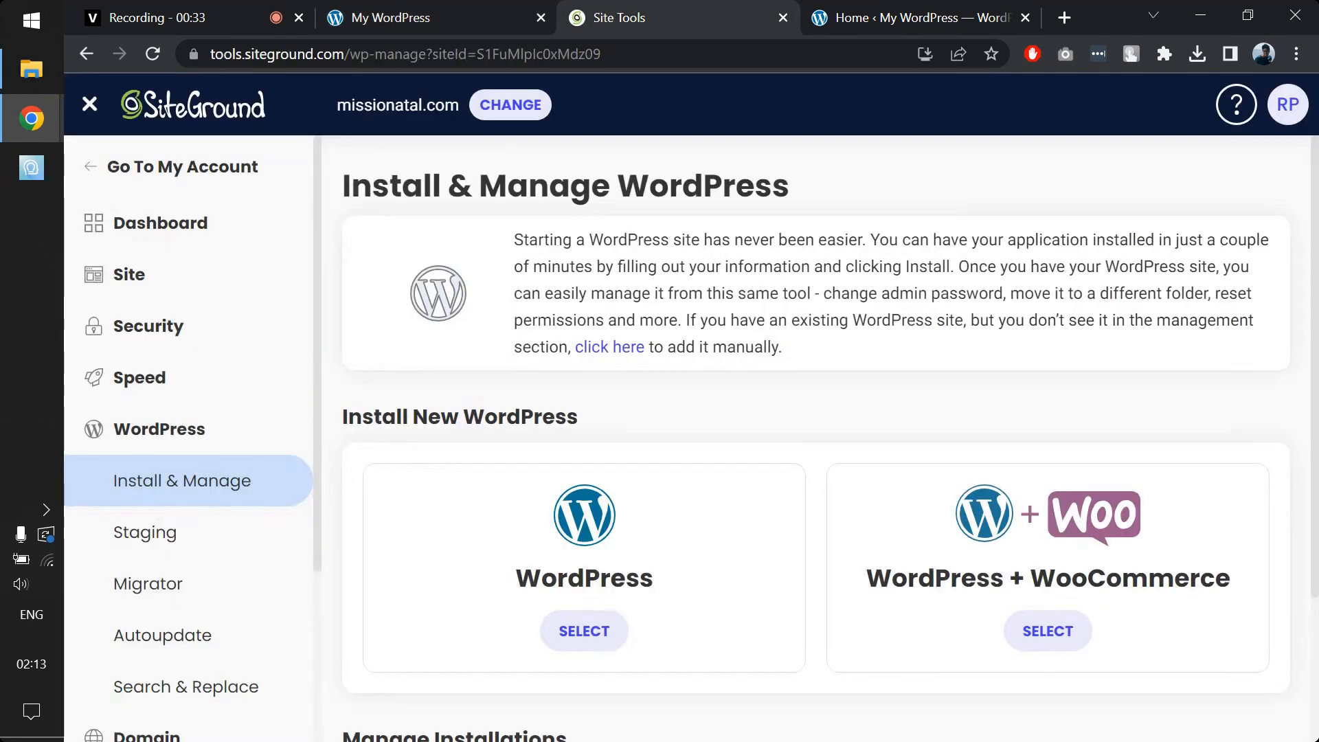
{"action": "scroll", "coordinate": [365, 272], "scroll_direction": "down", "scroll_amount": 3}
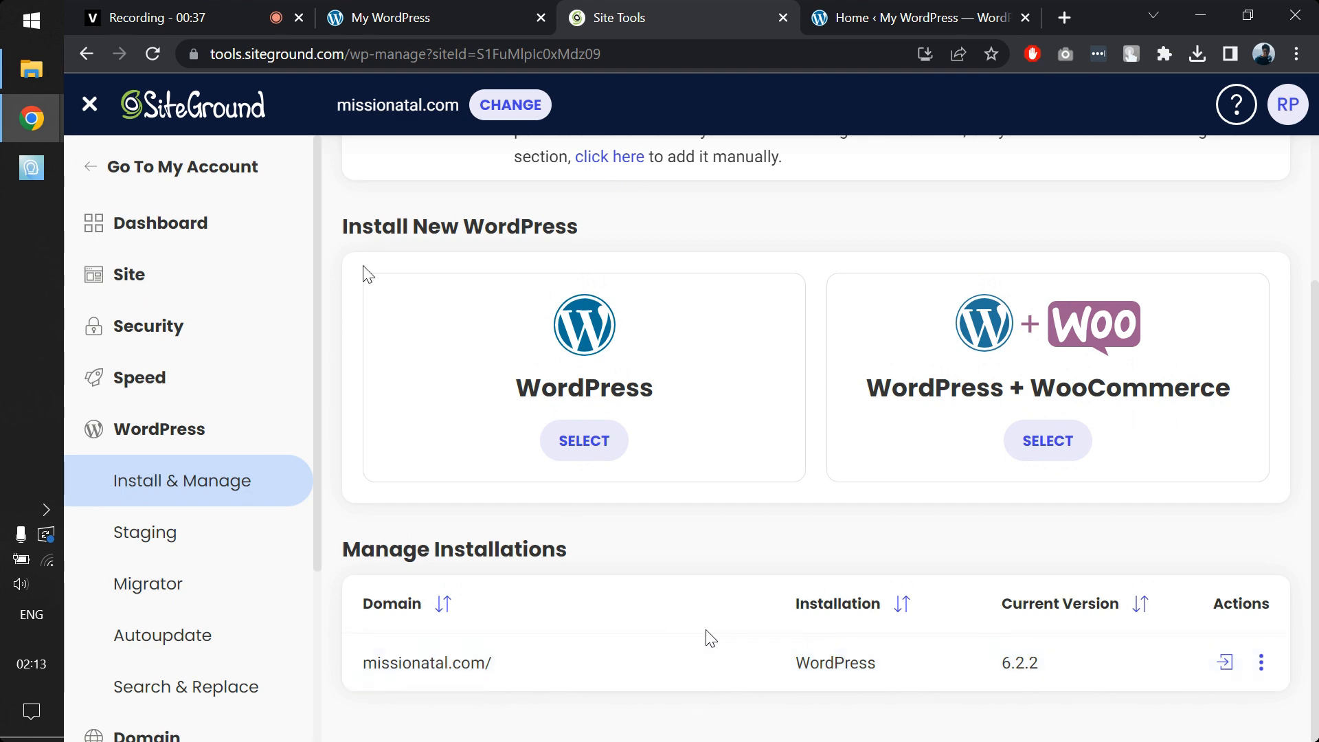
{"action": "left_click", "coordinate": [785, 18]}
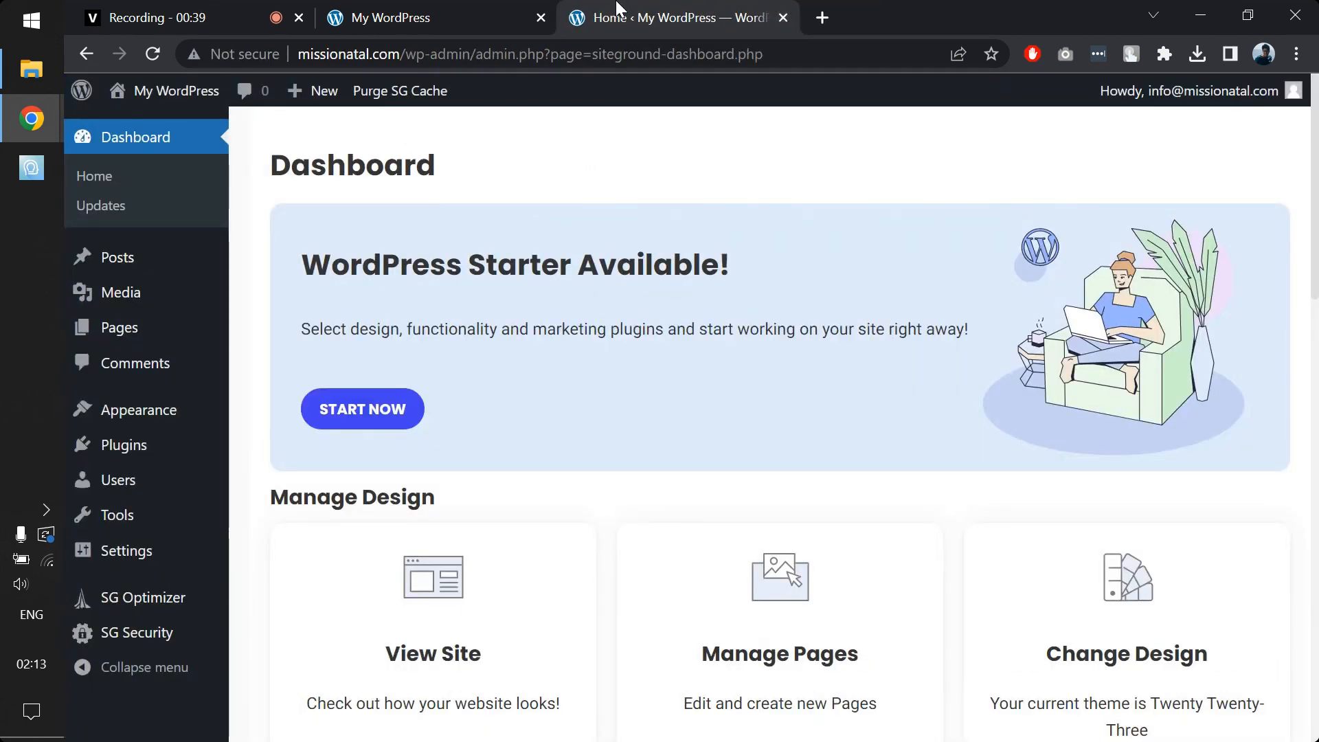
Look through the WordPress admin dashboard page from beginning to end.
{"action": "scroll", "coordinate": [418, 390], "scroll_direction": "down", "scroll_amount": 4}
{"action": "scroll", "coordinate": [434, 439], "scroll_direction": "up", "scroll_amount": 4}
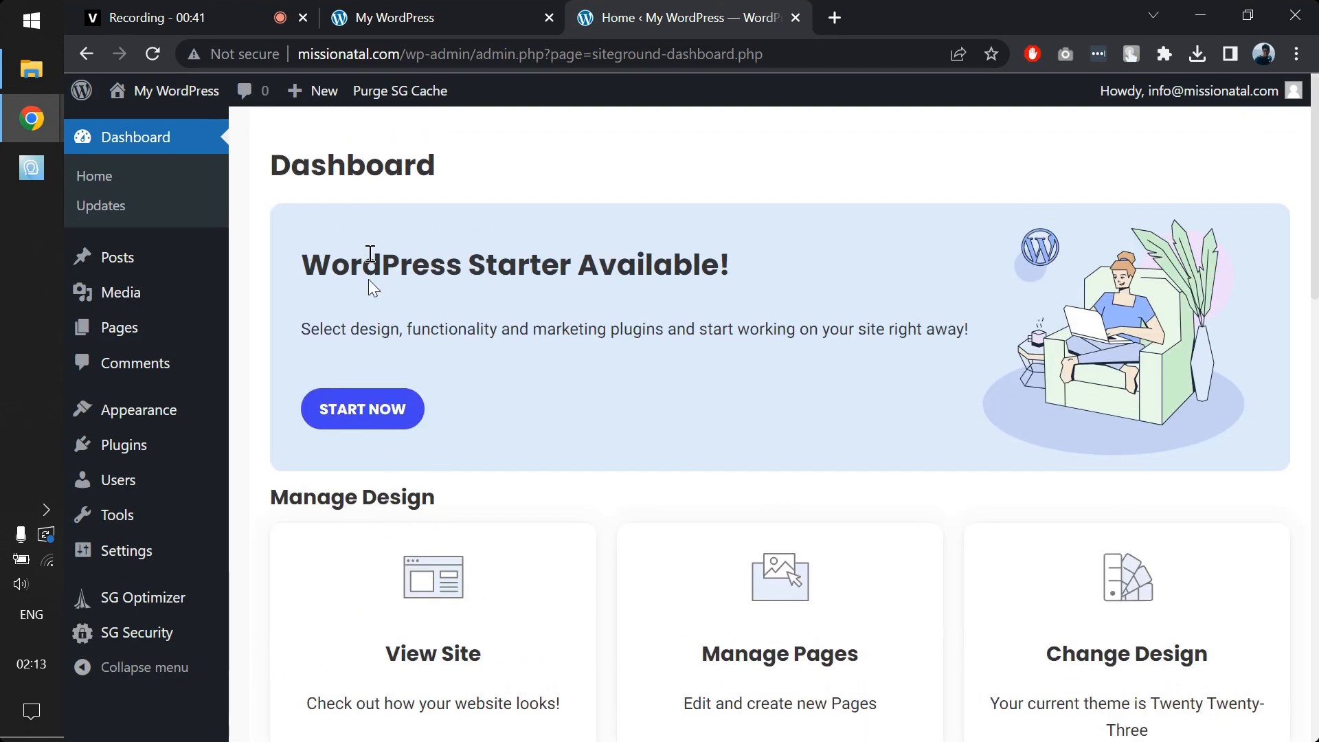
{"action": "scroll", "coordinate": [368, 259], "scroll_direction": "down", "scroll_amount": 4}
{"action": "scroll", "coordinate": [406, 434], "scroll_direction": "down", "scroll_amount": 7}
{"action": "scroll", "coordinate": [357, 580], "scroll_direction": "up", "scroll_amount": 11}
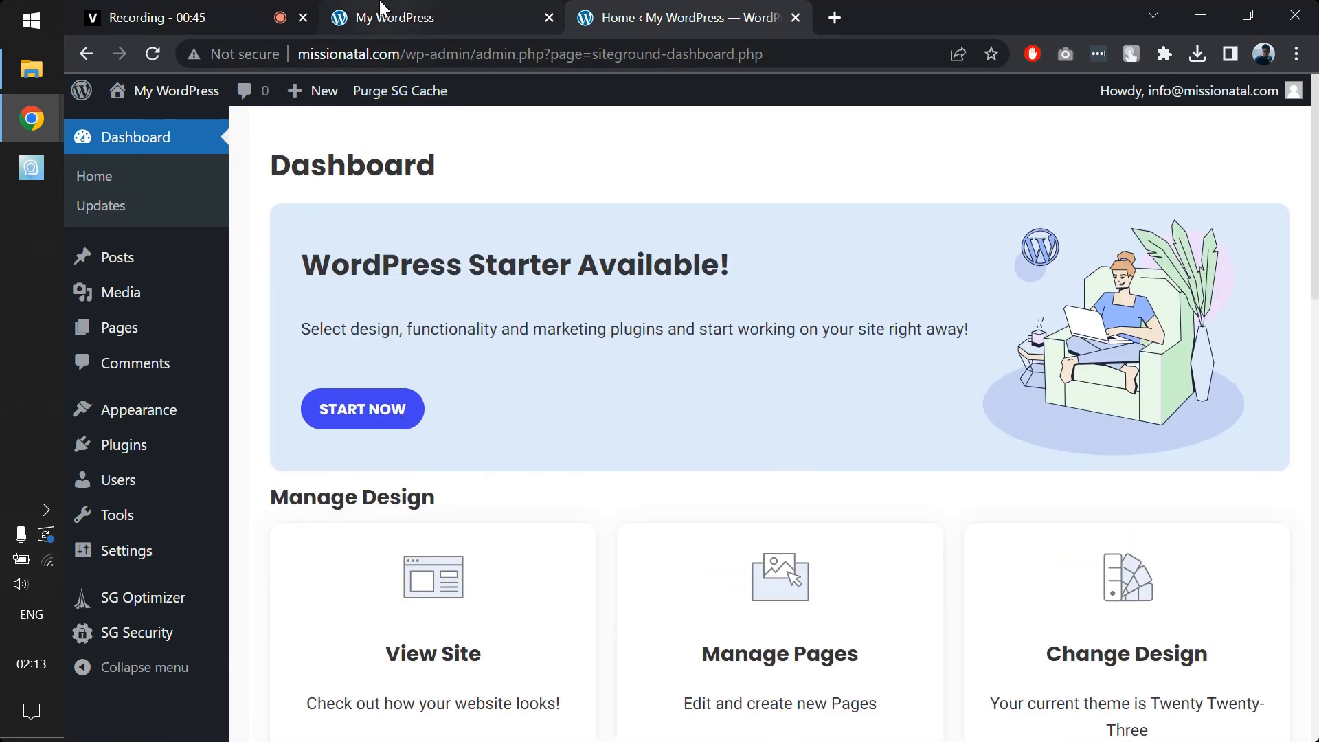
{"action": "mouse_move", "coordinate": [383, 8]}
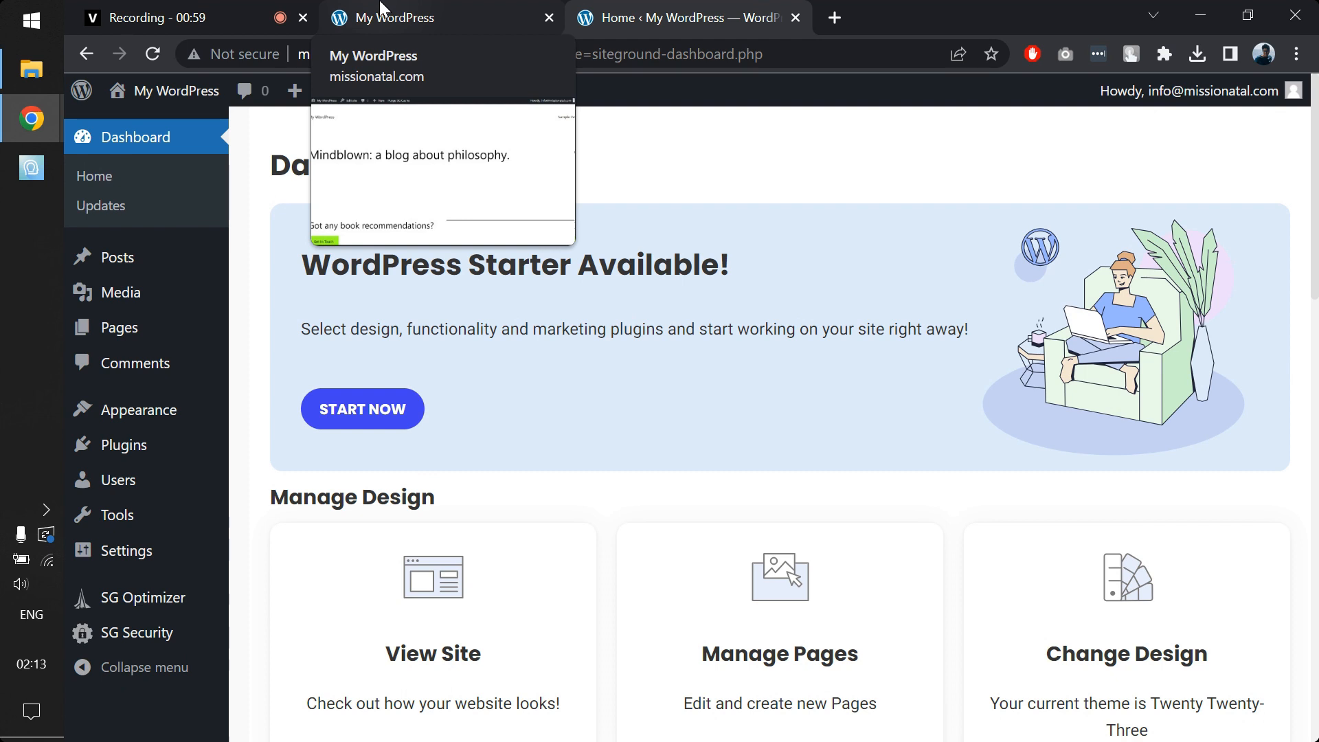
Switch to File Explorer to locate the Divi zip in the Software folder, and return to Chrome.
{"action": "left_click", "coordinate": [40, 69]}
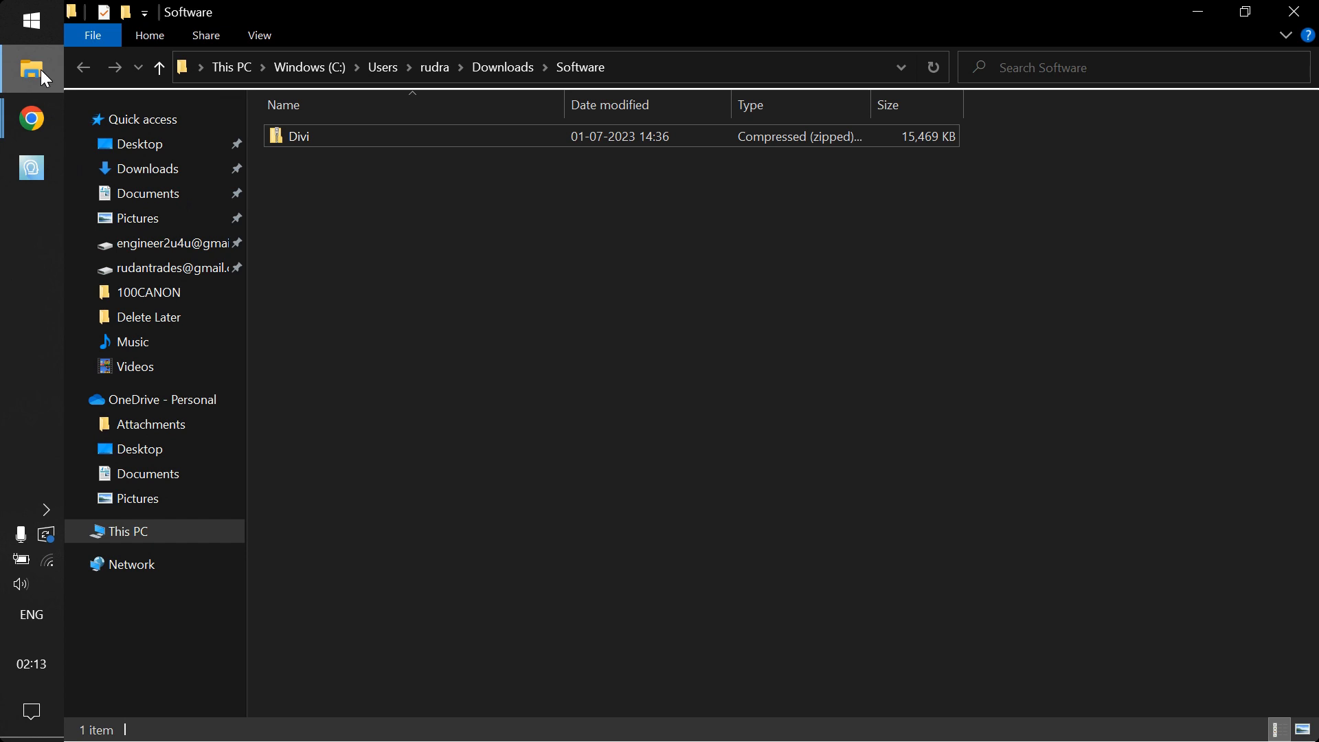
{"action": "left_click", "coordinate": [374, 143]}
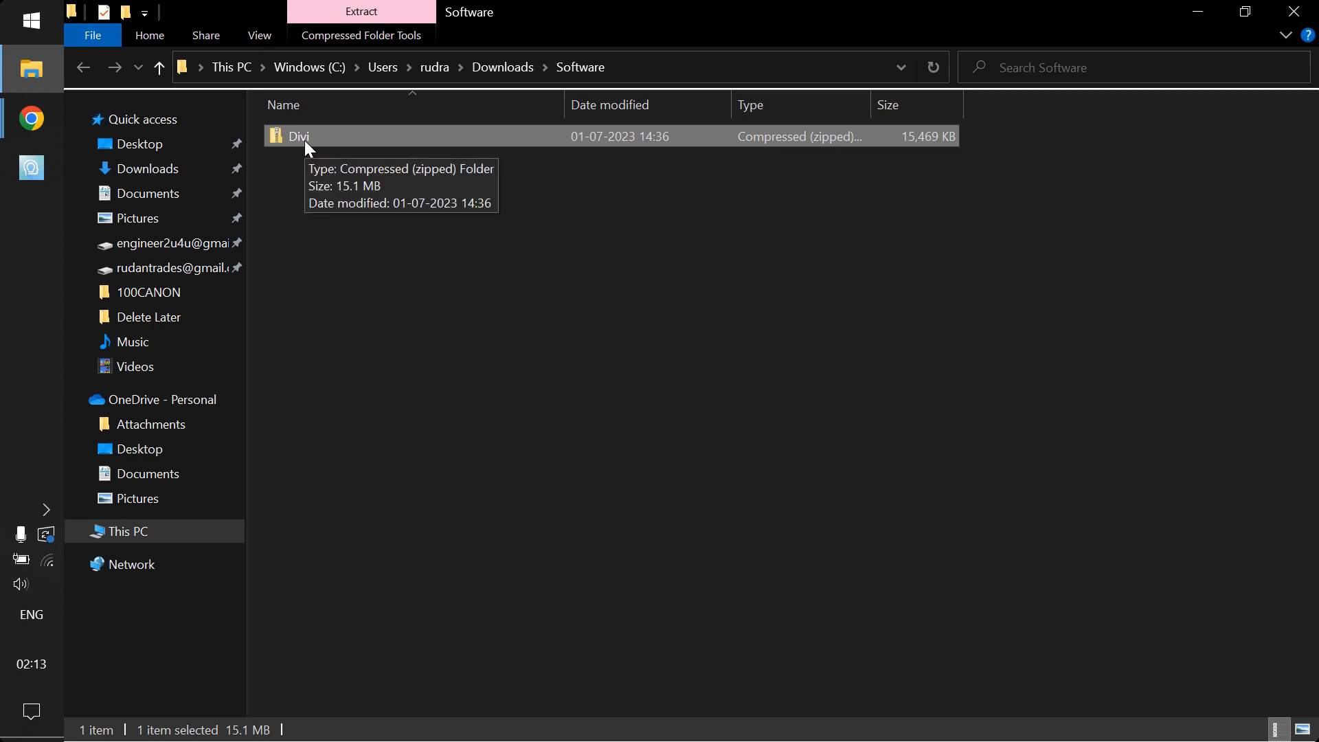
{"action": "left_click", "coordinate": [30, 124]}
{"action": "left_click", "coordinate": [122, 121]}
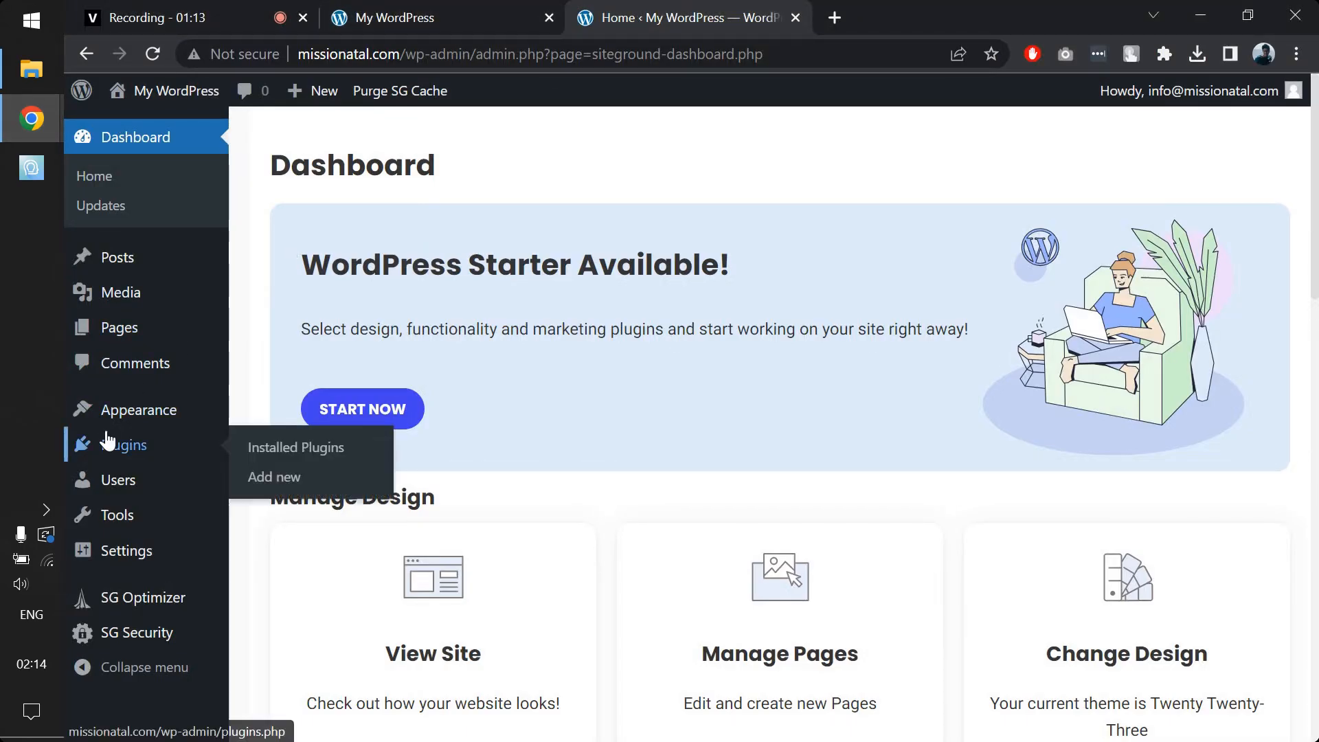
{"action": "mouse_move", "coordinate": [138, 411]}
{"action": "left_click", "coordinate": [281, 429]}
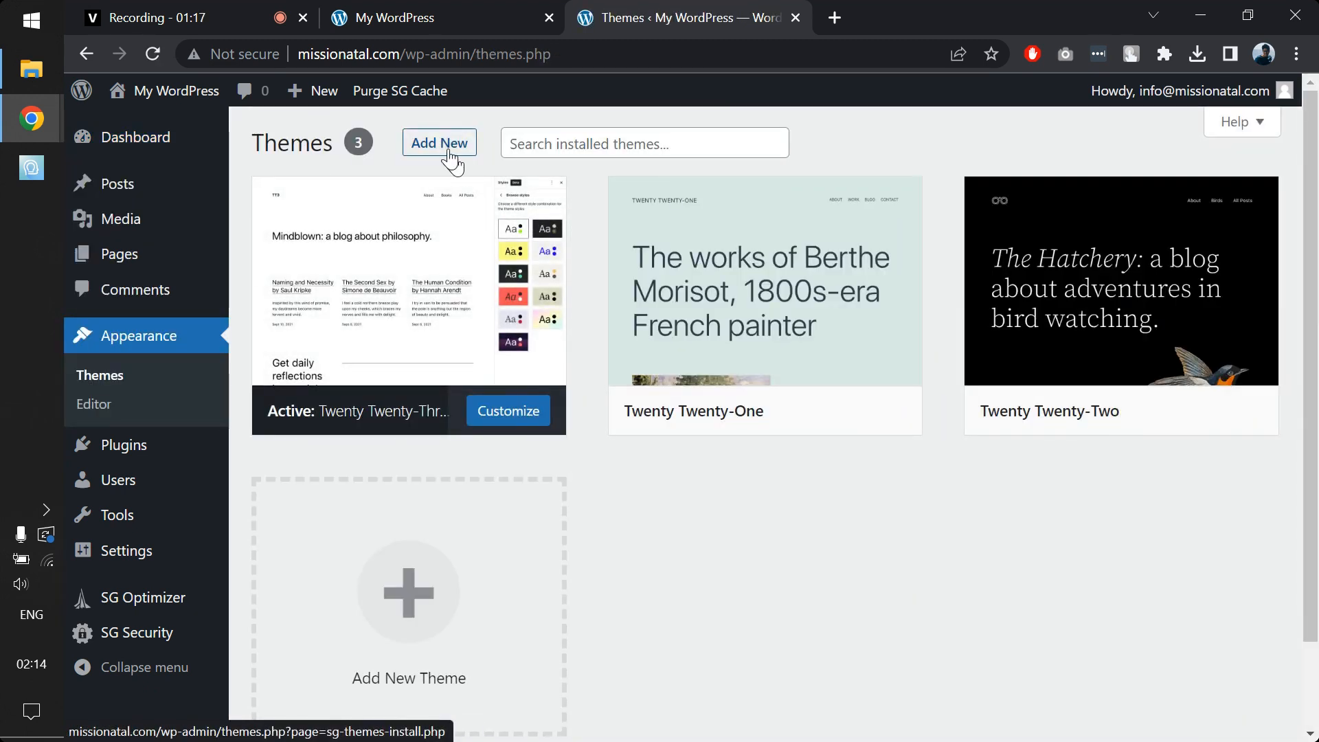
{"action": "left_click", "coordinate": [446, 146]}
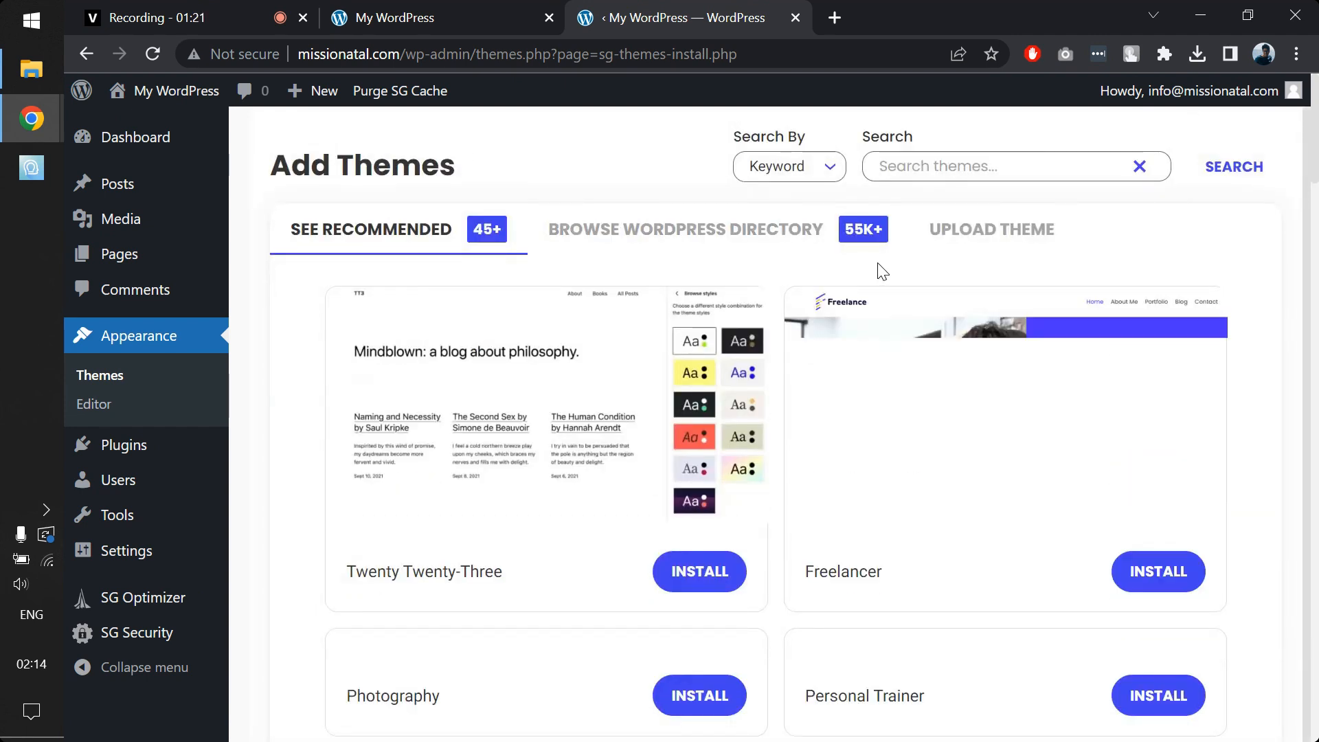
{"action": "left_click", "coordinate": [986, 229]}
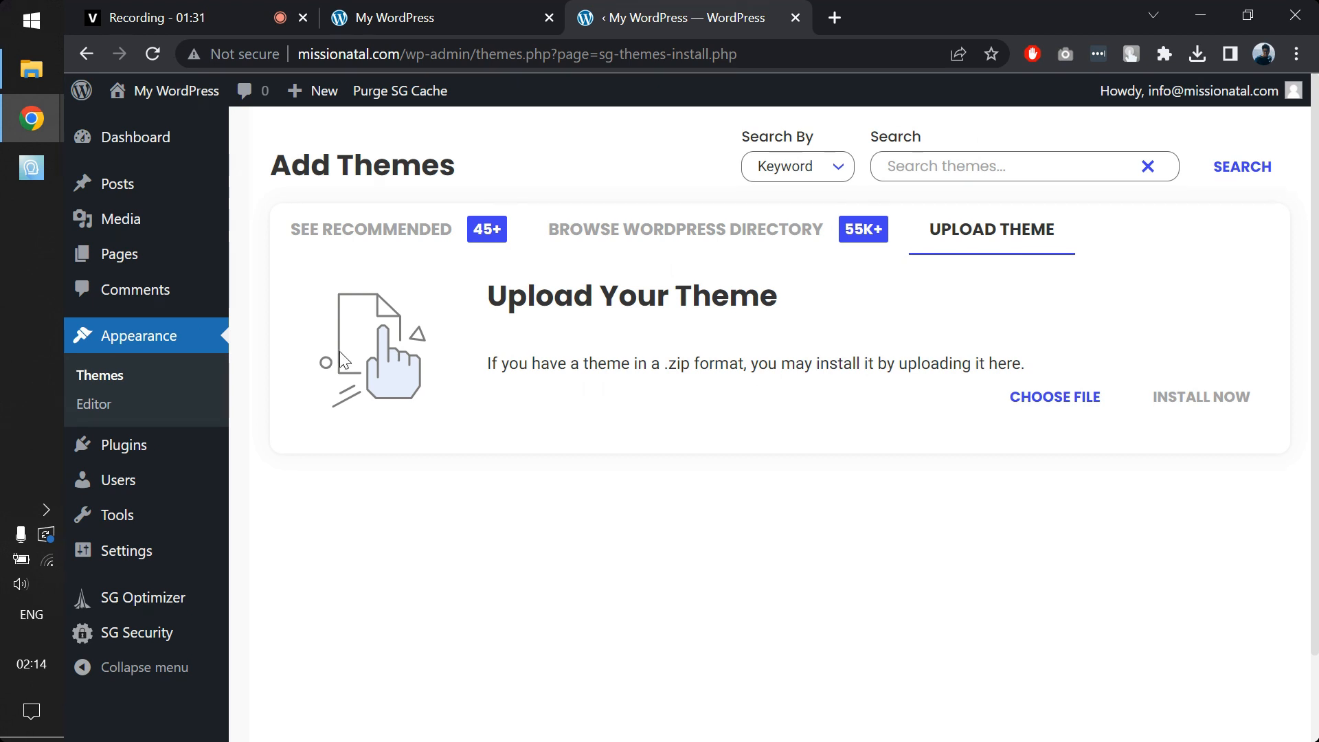
{"action": "left_click", "coordinate": [117, 377]}
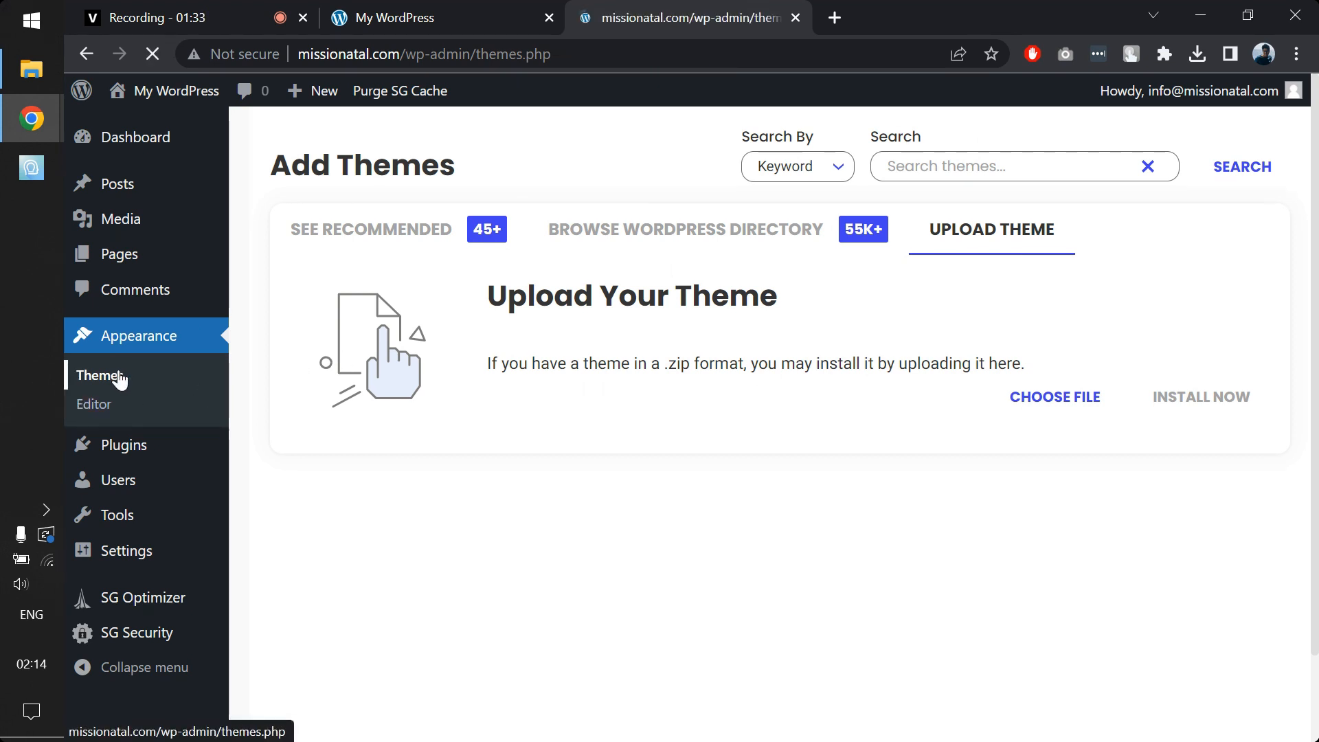
Examine the site's public home page with its current theme, and return to the Themes page.
{"action": "left_click", "coordinate": [382, 13]}
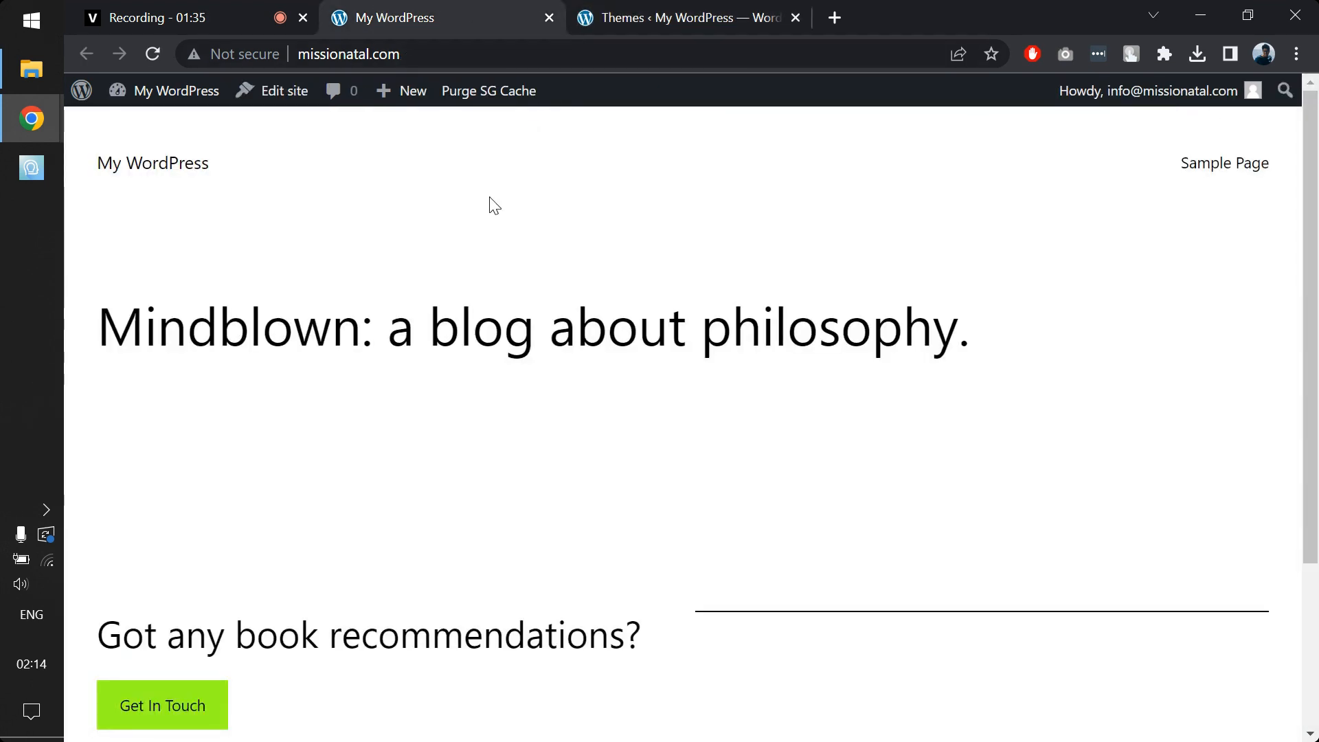
{"action": "scroll", "coordinate": [492, 203], "scroll_direction": "down", "scroll_amount": 3}
{"action": "scroll", "coordinate": [471, 489], "scroll_direction": "up", "scroll_amount": 3}
{"action": "left_click", "coordinate": [701, 14]}
{"action": "mouse_move", "coordinate": [82, 636]}
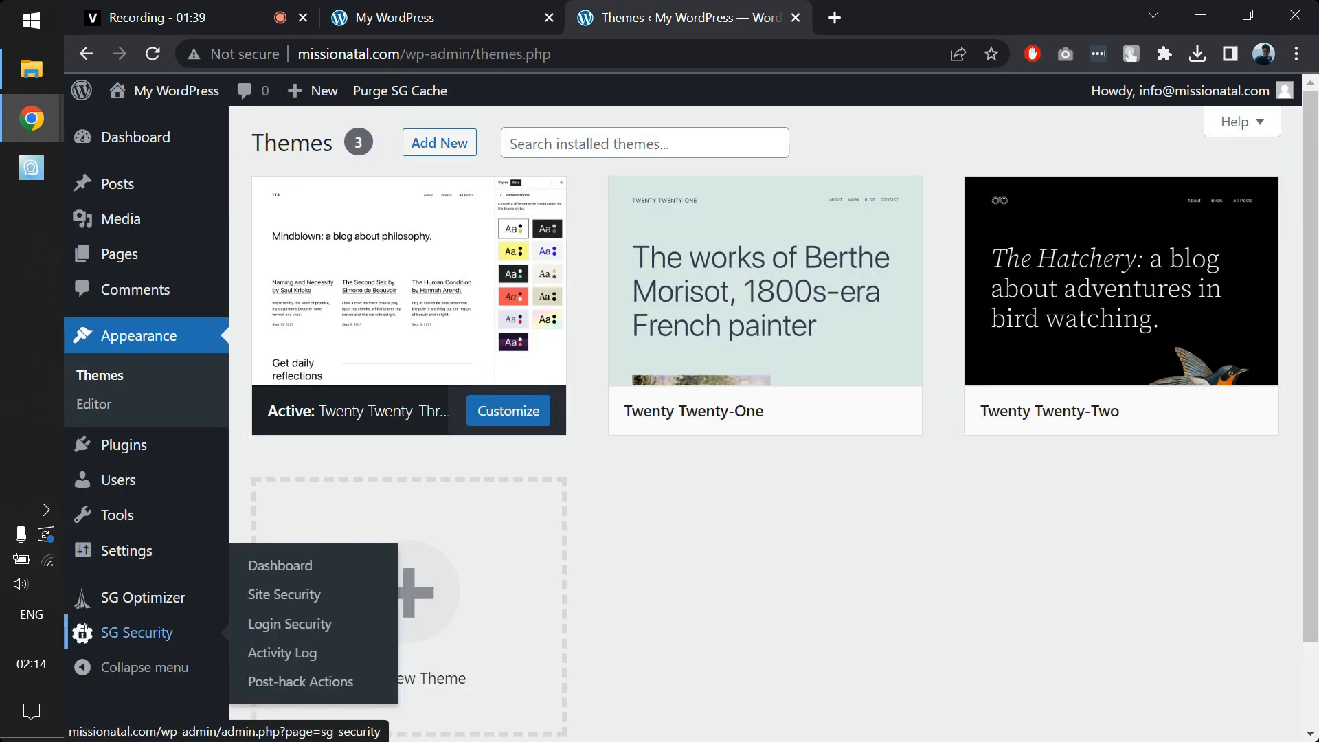
{"action": "mouse_move", "coordinate": [147, 569]}
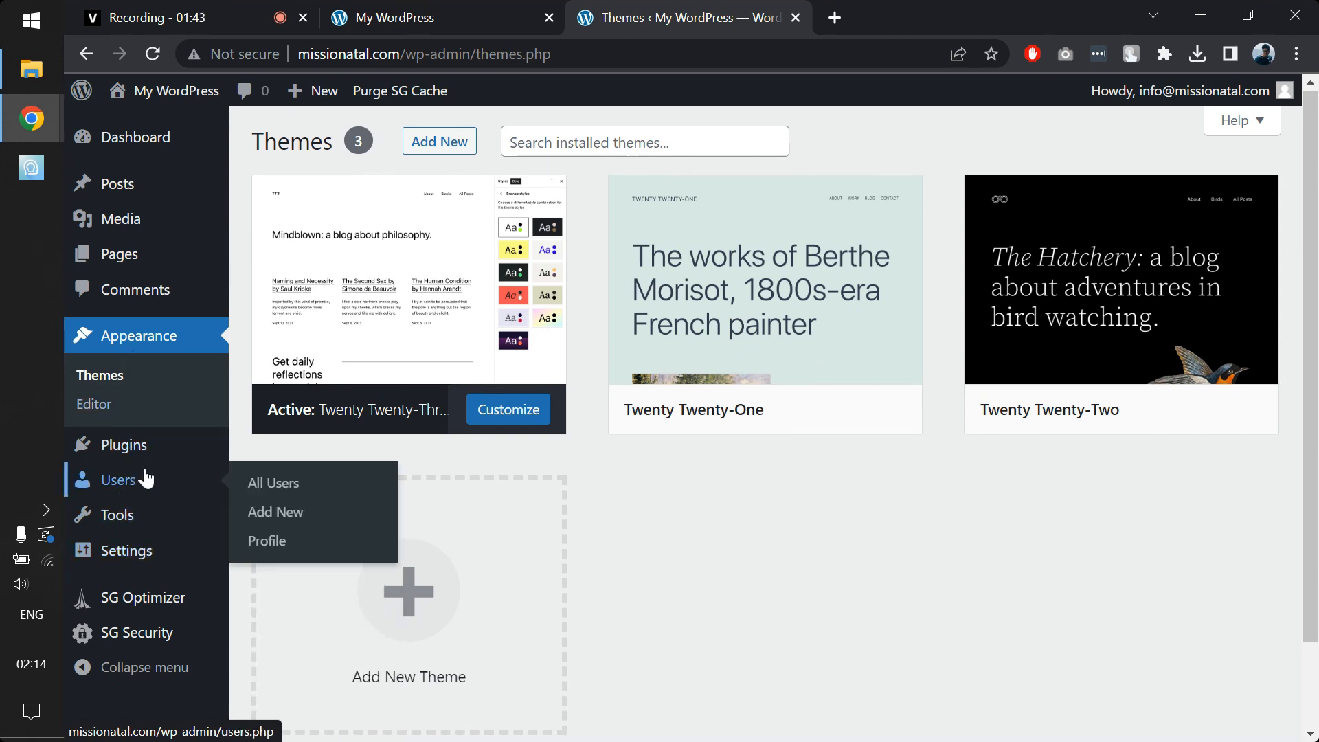
{"action": "mouse_move", "coordinate": [760, 328]}
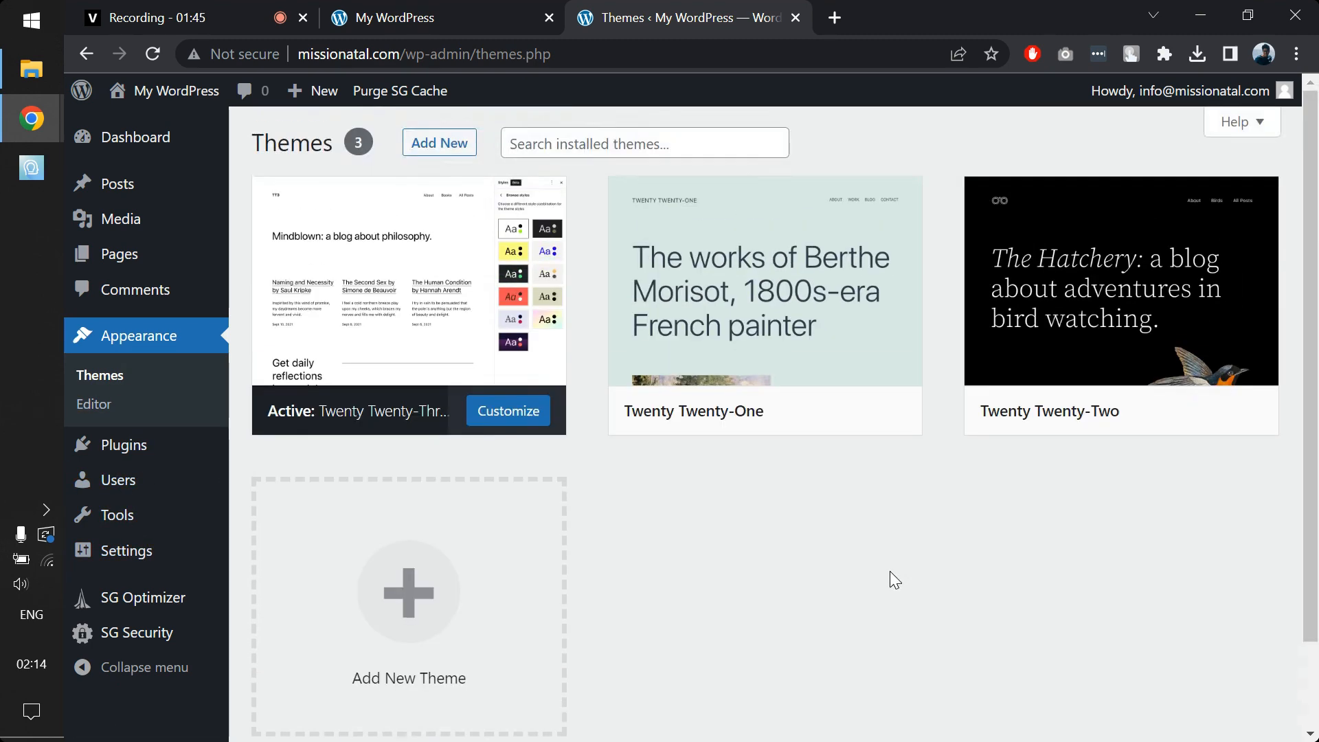
Install the Divi theme by uploading Divi.zip from the Software folder, and activate it on the site.
{"action": "left_click", "coordinate": [439, 143]}
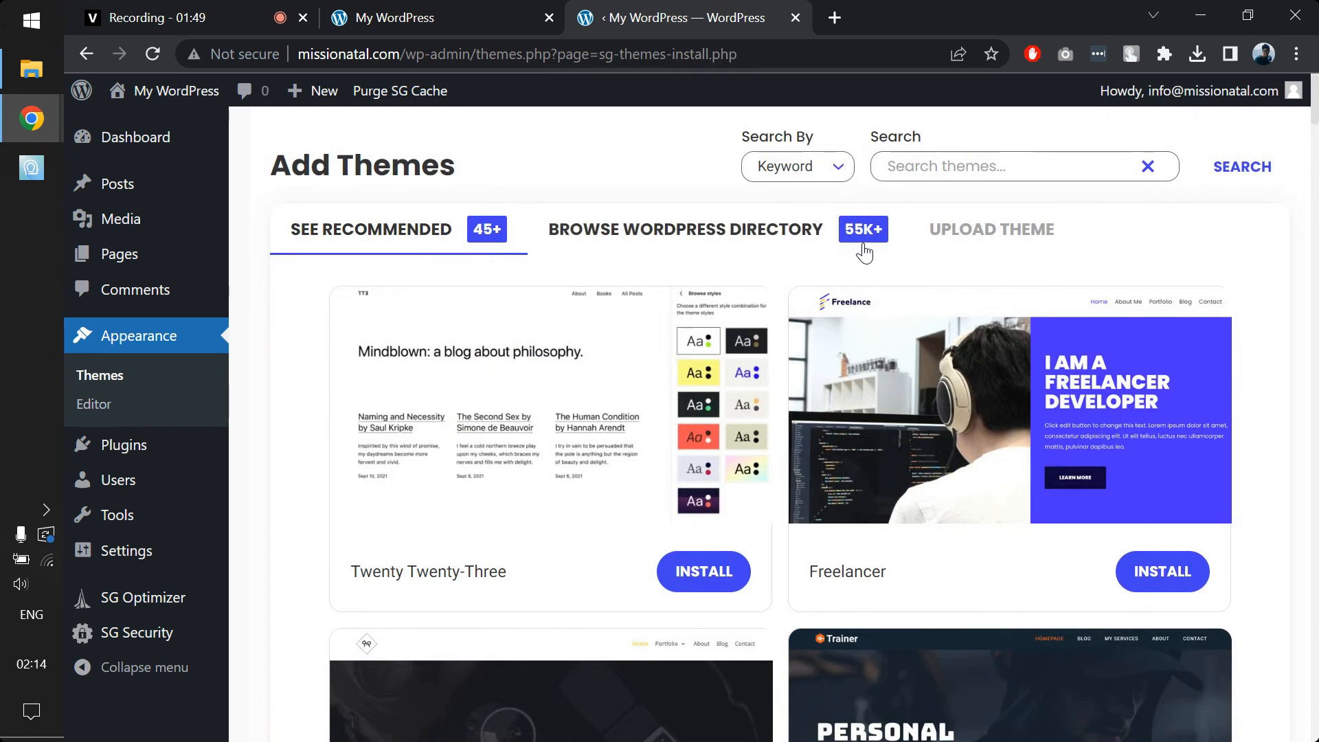
{"action": "left_click", "coordinate": [996, 247]}
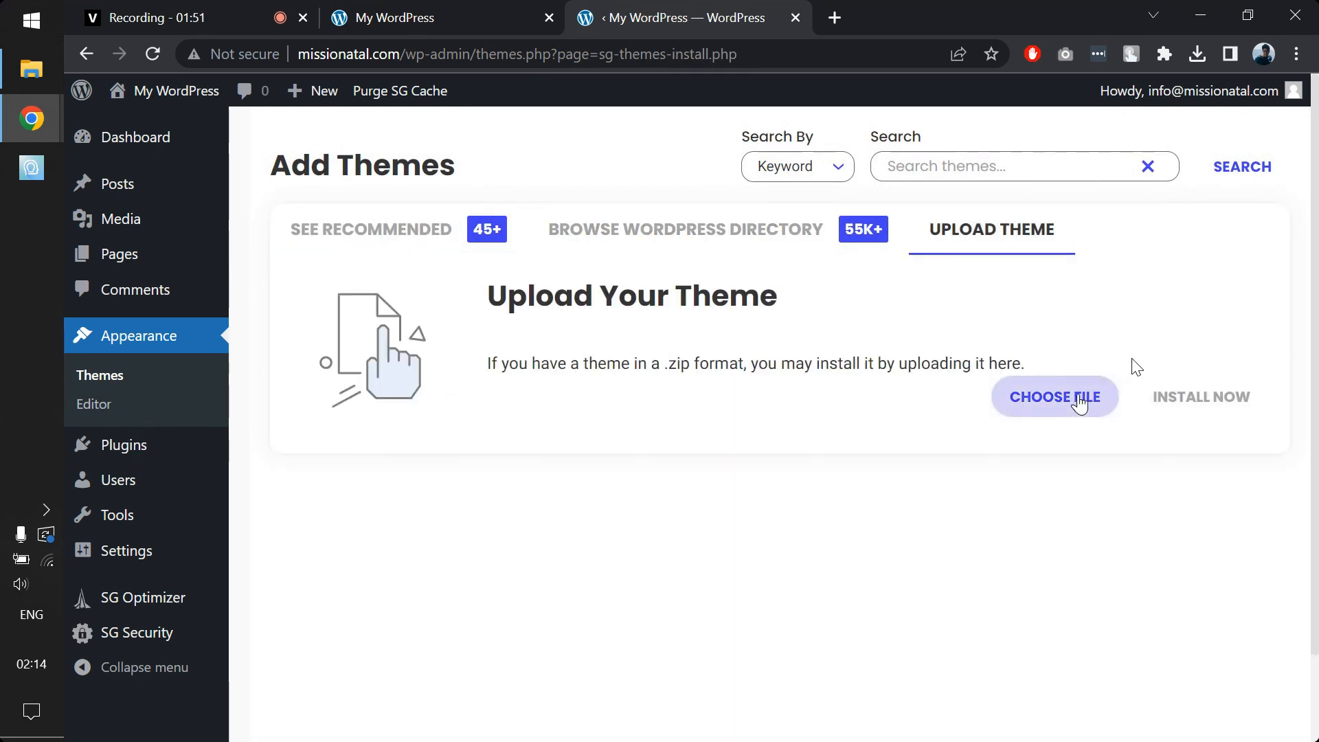
{"action": "left_click", "coordinate": [1078, 395]}
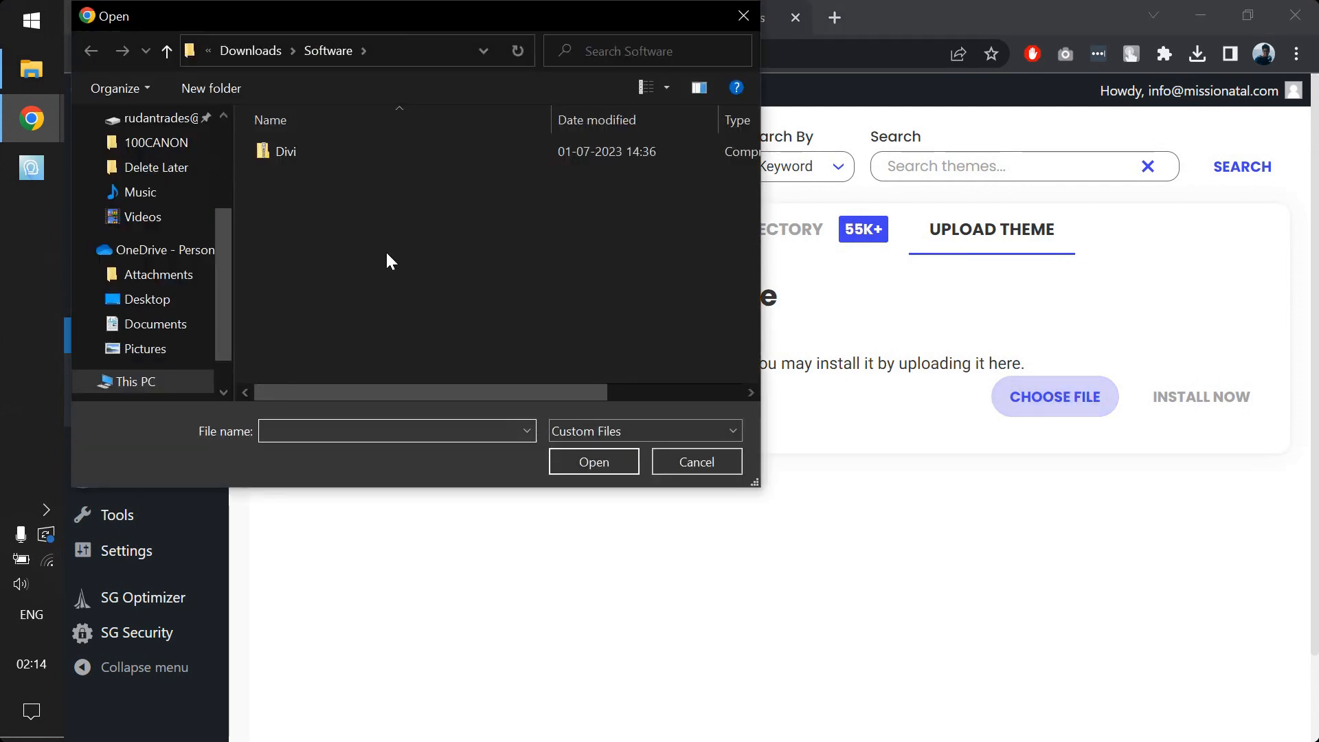
{"action": "double_click", "coordinate": [311, 157]}
{"action": "left_click", "coordinate": [1178, 404]}
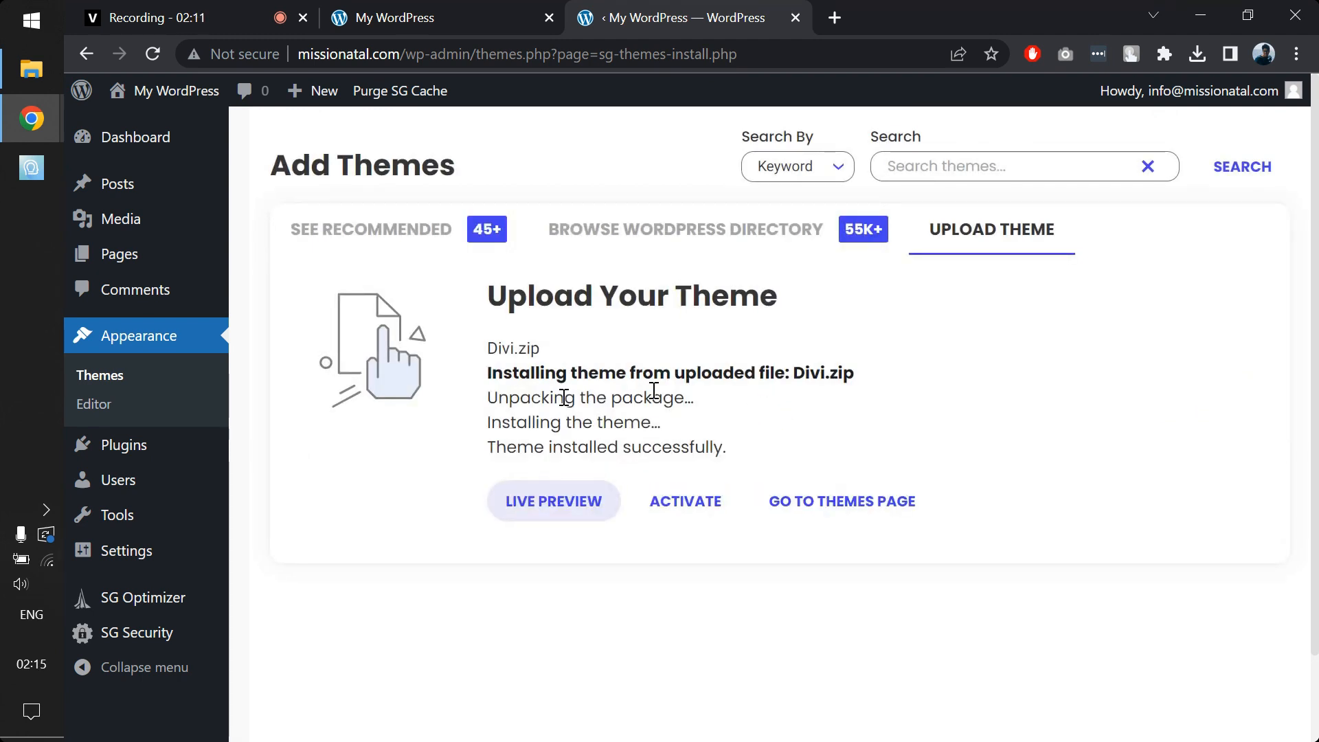
{"action": "left_click", "coordinate": [706, 507]}
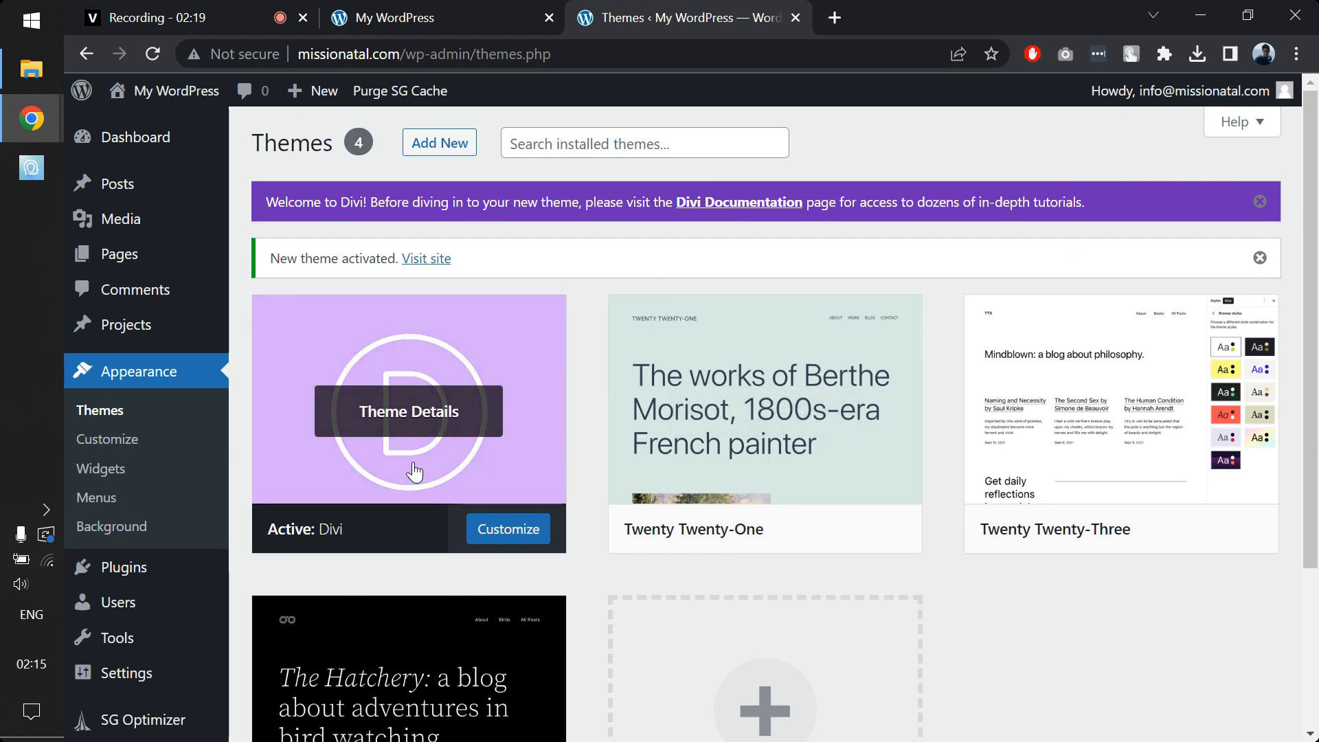
{"action": "scroll", "coordinate": [415, 472], "scroll_direction": "down", "scroll_amount": 3}
{"action": "scroll", "coordinate": [273, 298], "scroll_direction": "up", "scroll_amount": 3}
Reload the site's public home page and examine how it looks with the Divi theme.
{"action": "left_click", "coordinate": [396, 18]}
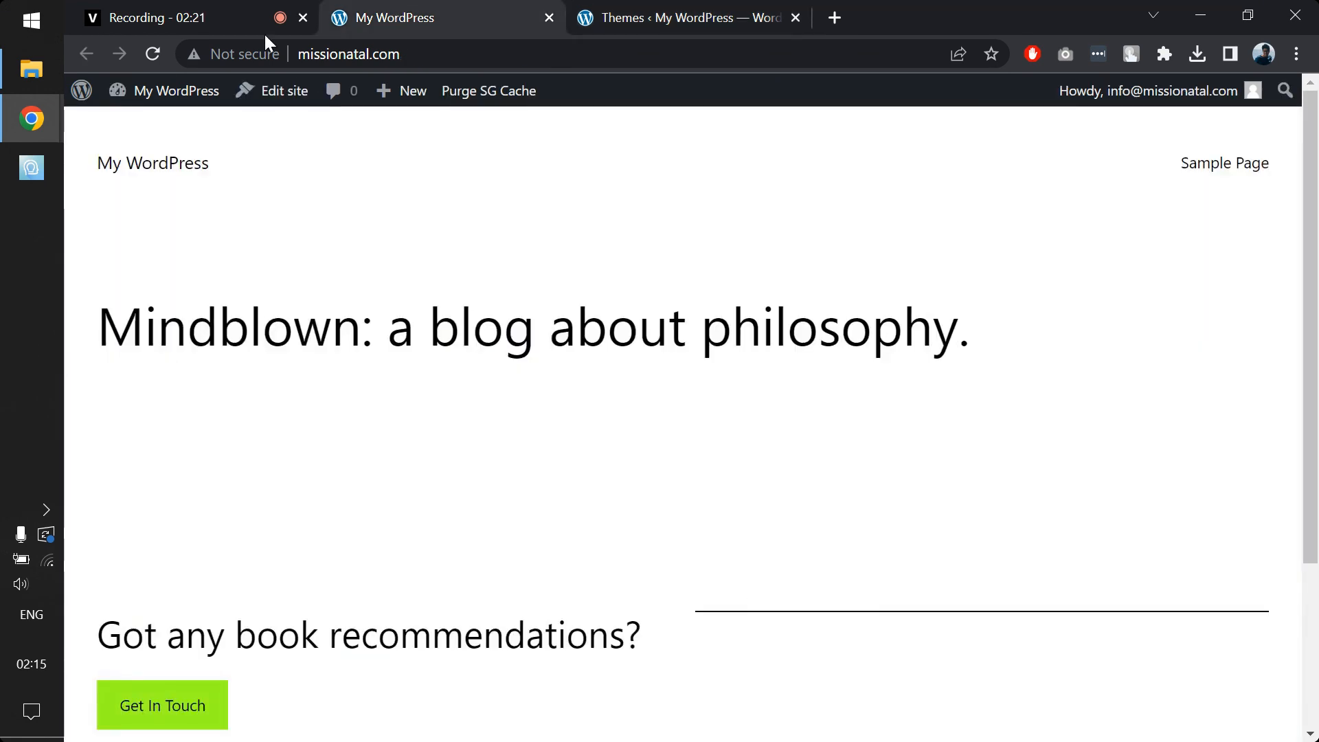
{"action": "left_click", "coordinate": [152, 55]}
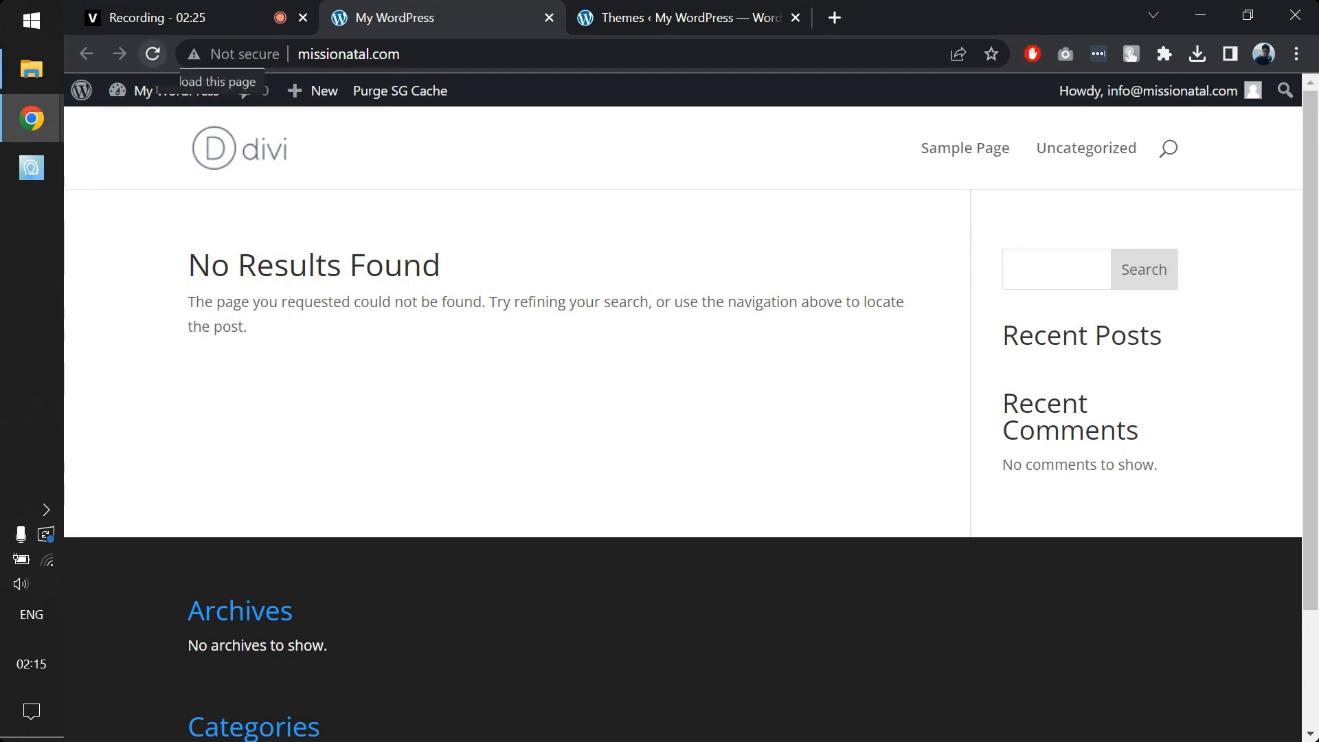
{"action": "scroll", "coordinate": [427, 553], "scroll_direction": "down", "scroll_amount": 2}
{"action": "scroll", "coordinate": [427, 552], "scroll_direction": "up", "scroll_amount": 1}
{"action": "scroll", "coordinate": [428, 556], "scroll_direction": "up", "scroll_amount": 2}
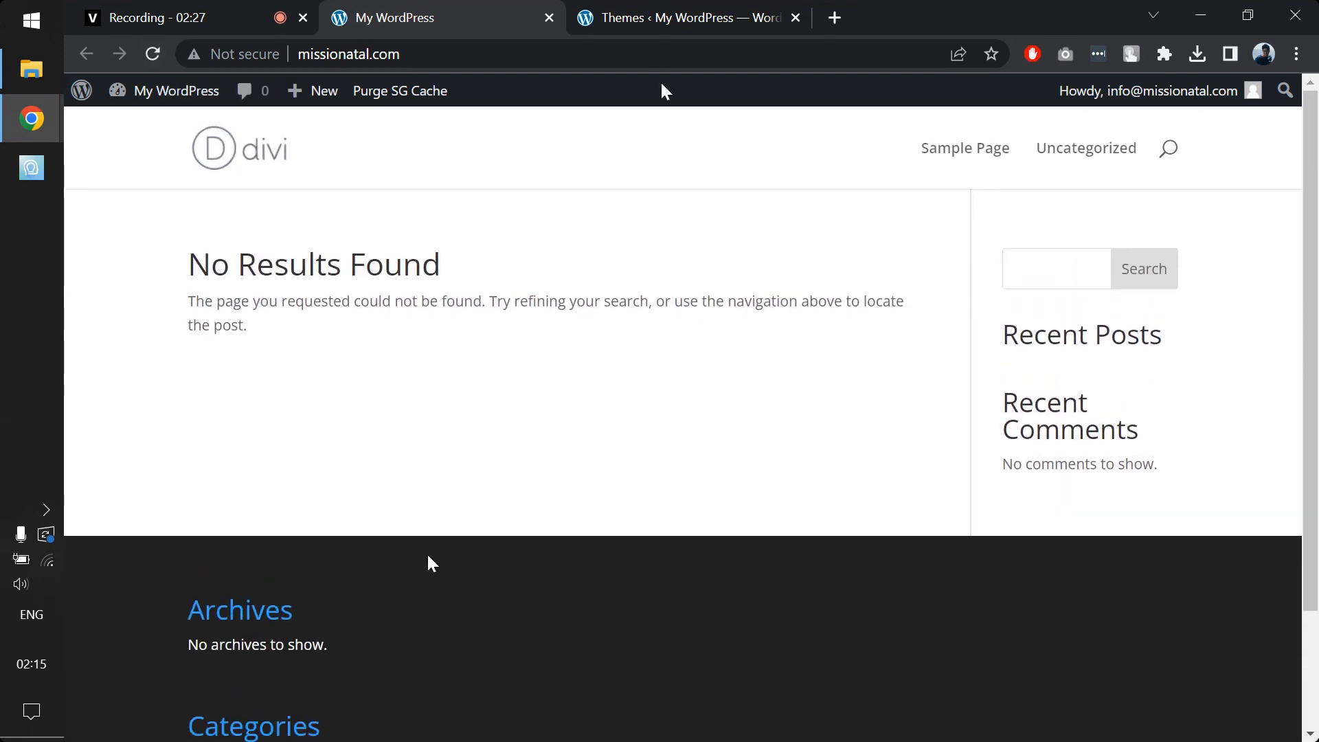
Open the Updates section of the Divi Theme Options and examine the Username and API Key fields.
{"action": "left_click", "coordinate": [669, 11]}
{"action": "scroll", "coordinate": [245, 436], "scroll_direction": "down", "scroll_amount": 2}
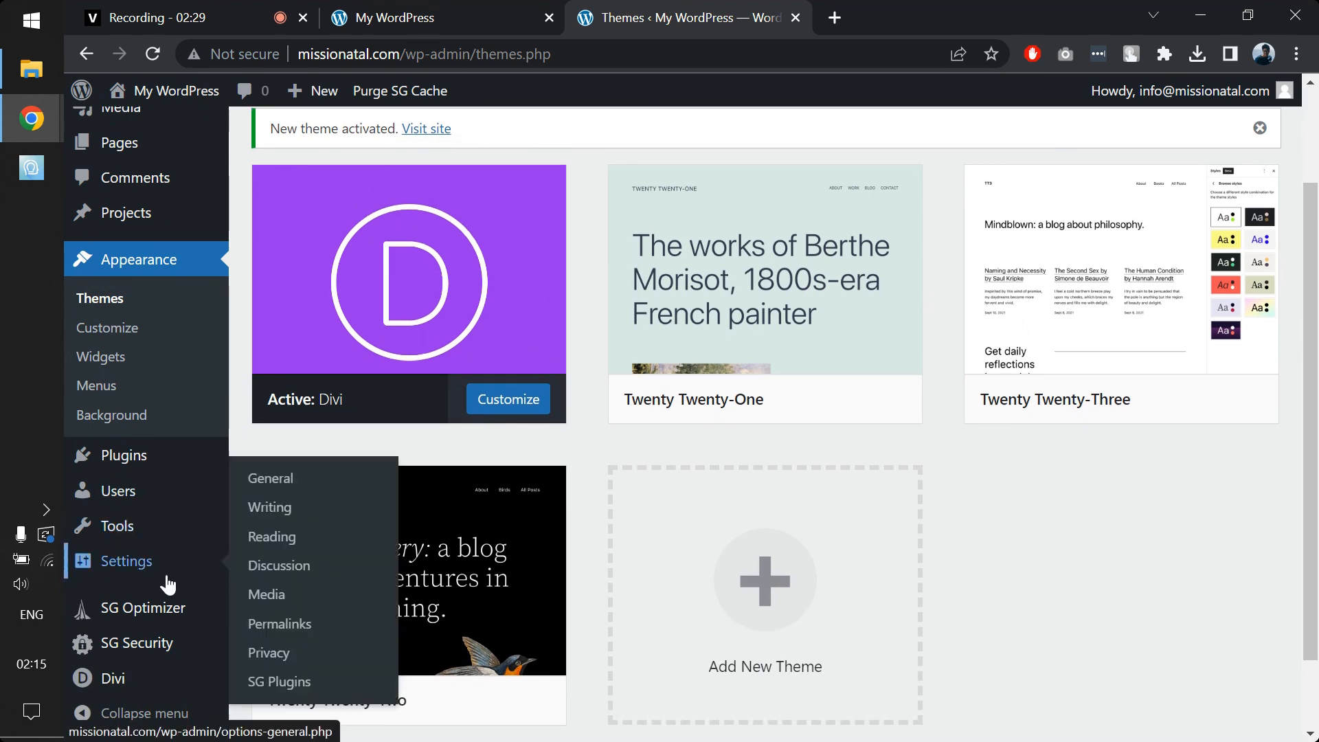
{"action": "scroll", "coordinate": [167, 584], "scroll_direction": "down", "scroll_amount": 1}
{"action": "mouse_move", "coordinate": [153, 672]}
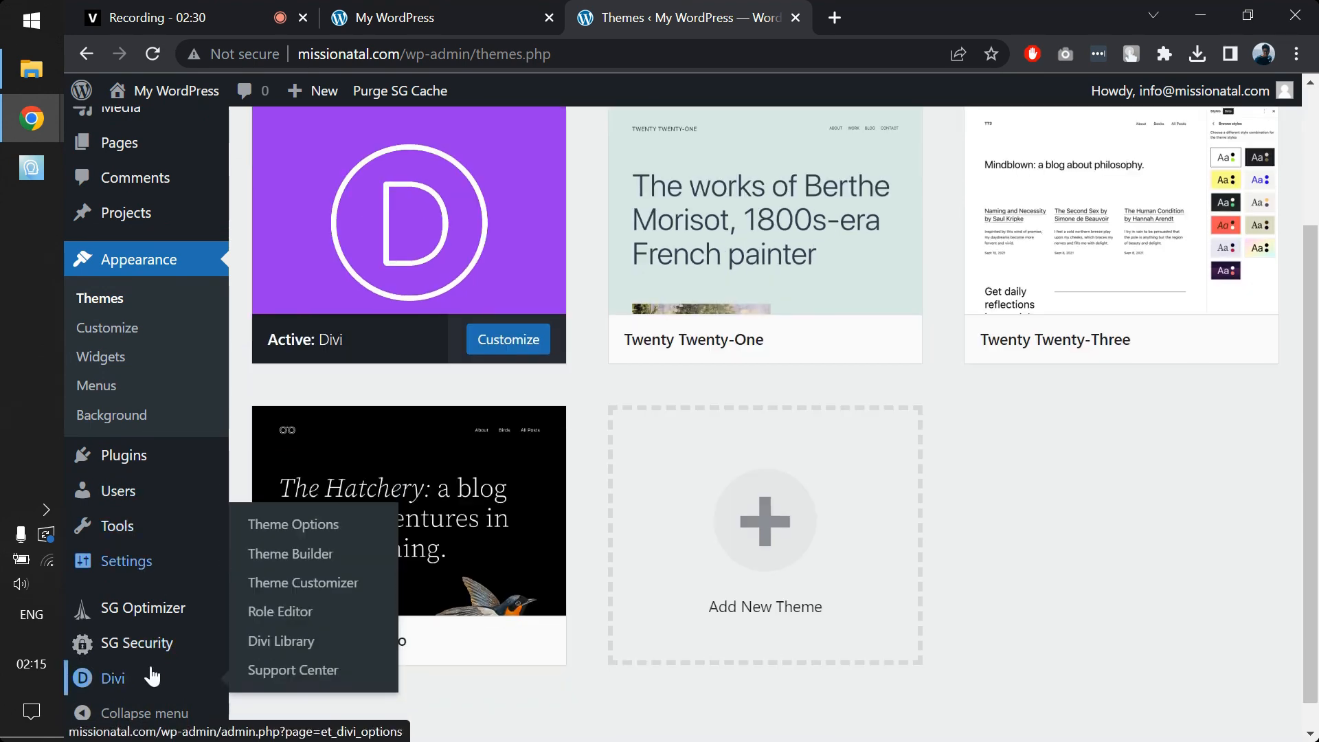
{"action": "left_click", "coordinate": [281, 526]}
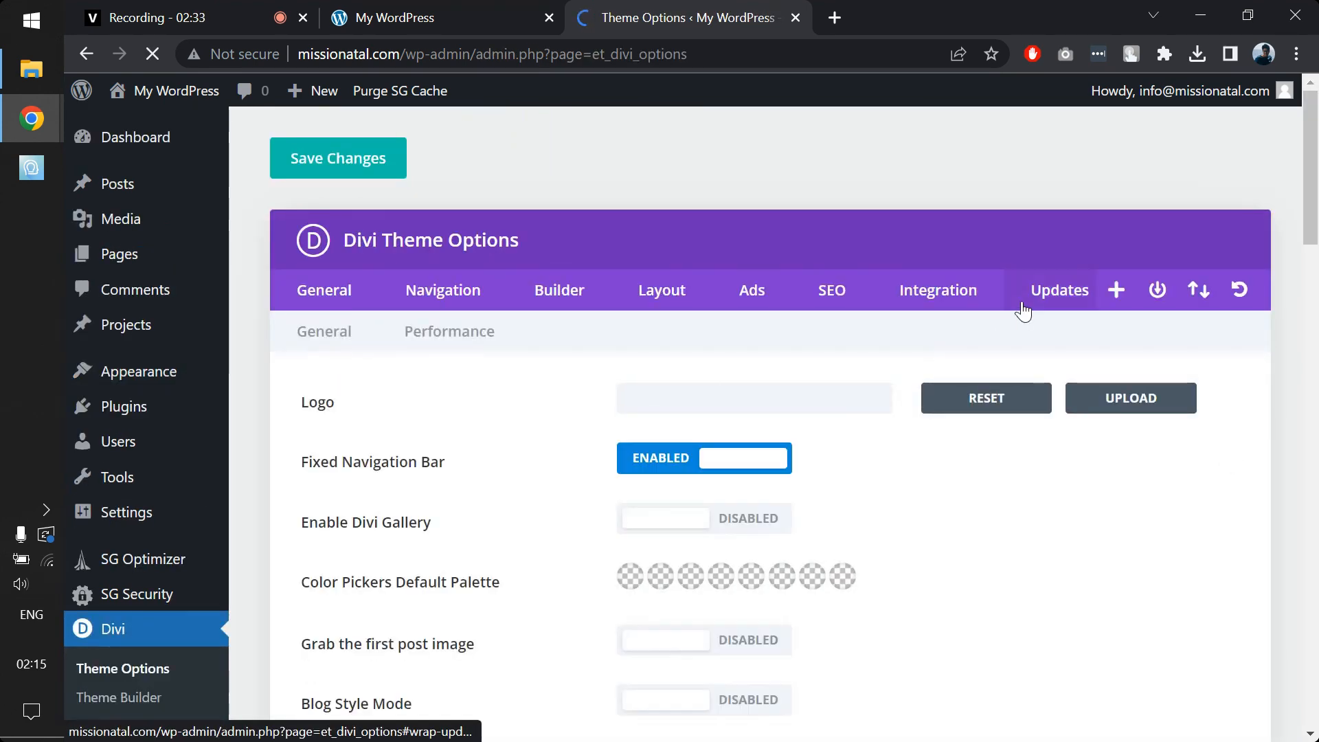
{"action": "left_click", "coordinate": [1062, 303]}
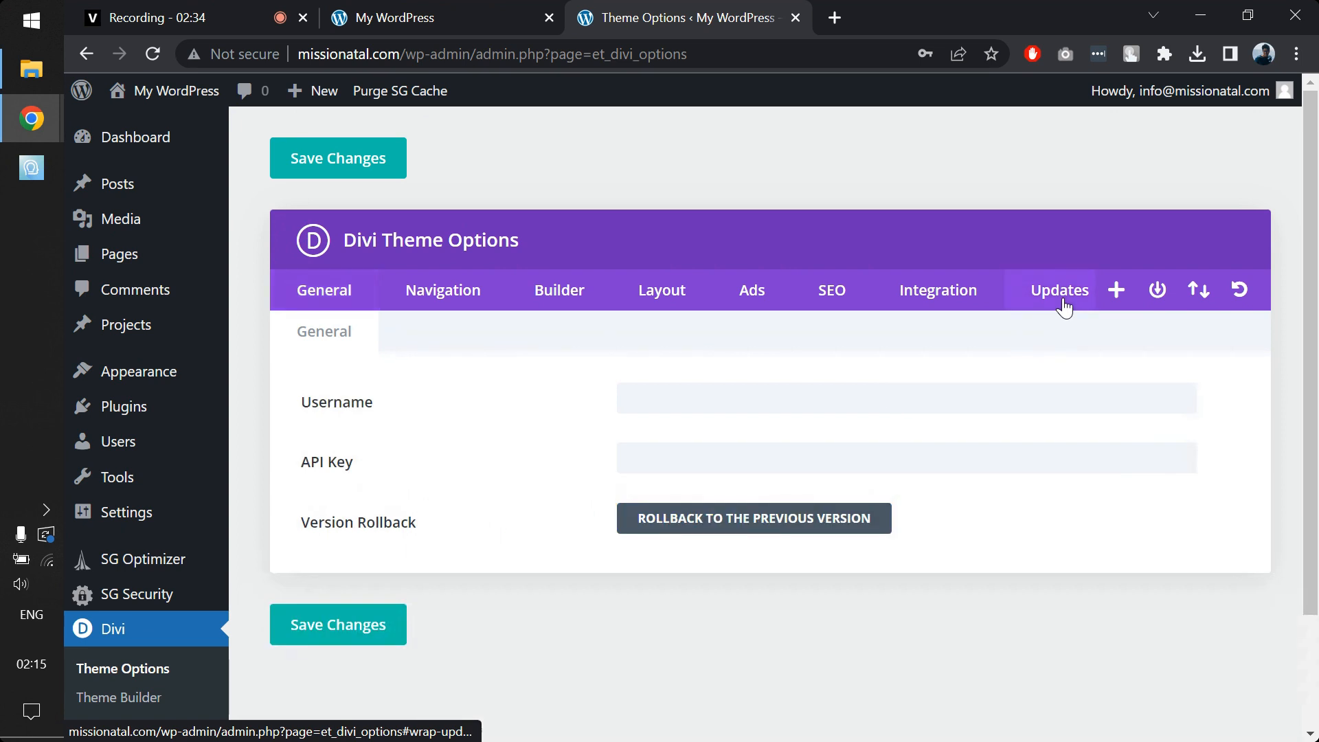
{"action": "left_click", "coordinate": [740, 407]}
{"action": "left_click", "coordinate": [633, 459]}
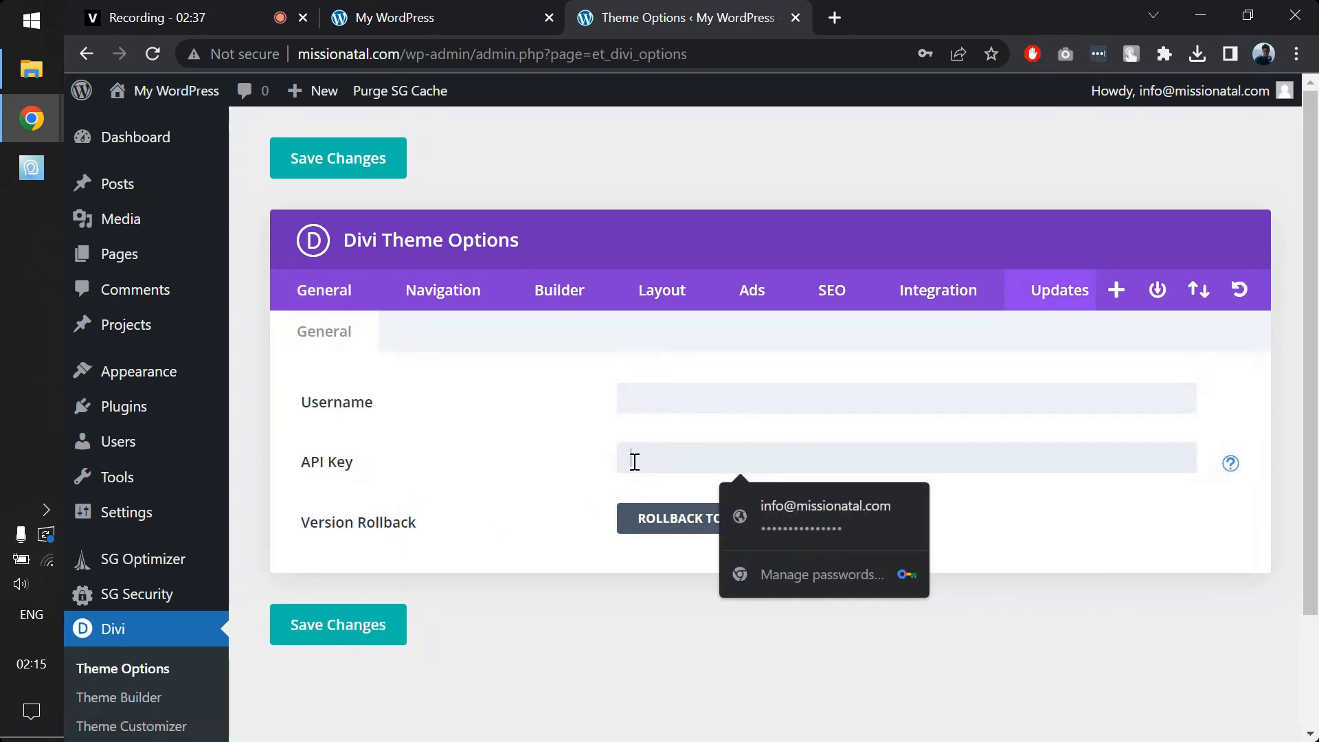
{"action": "left_click", "coordinate": [524, 447]}
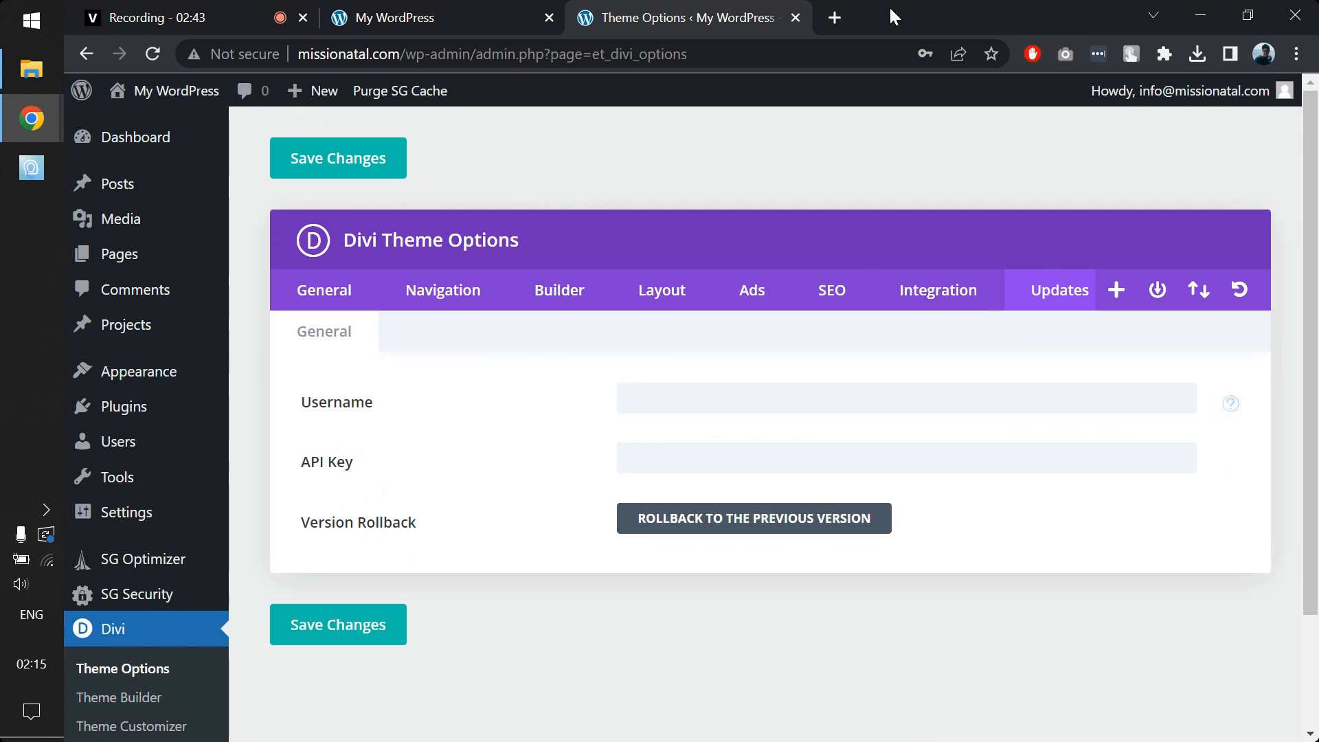
Search the web for "divi" on a new page and open the Elegant Themes members area from the Divi site.
{"action": "left_click", "coordinate": [834, 17]}
{"action": "type", "text": "divi"}
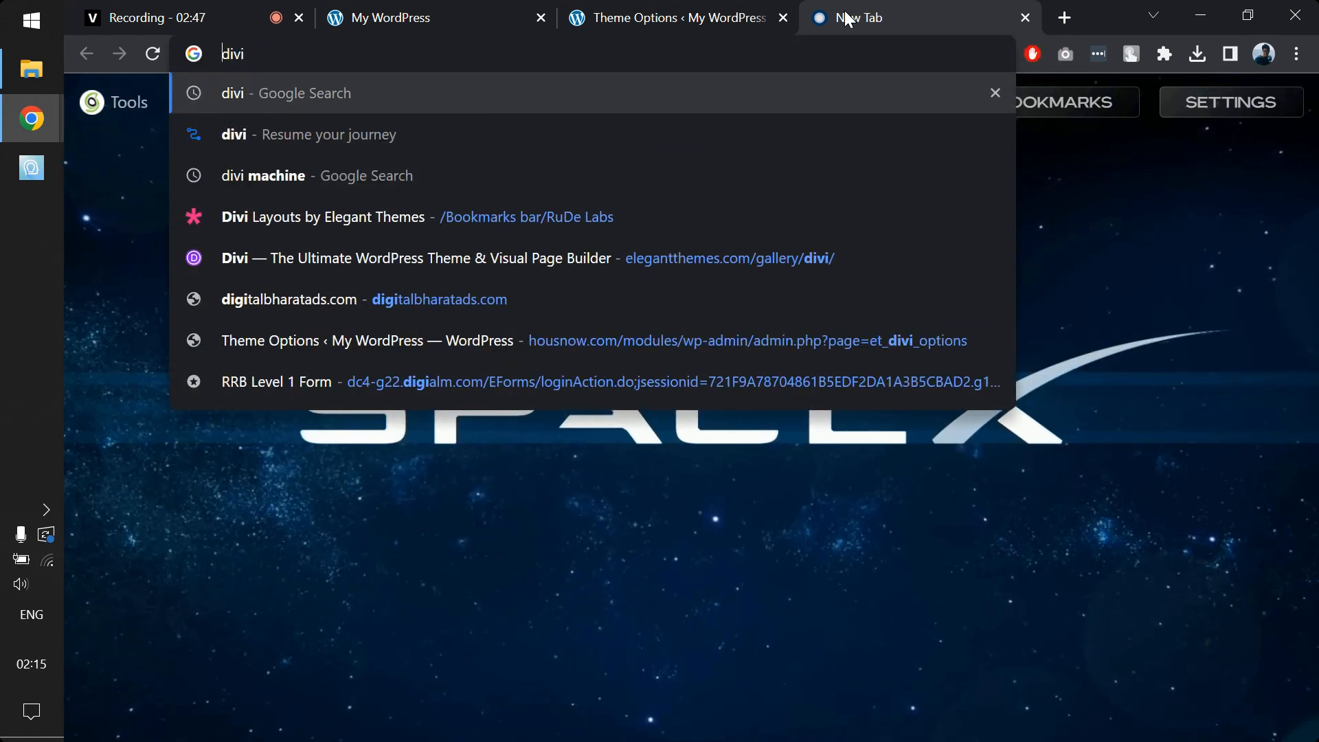
{"action": "key", "text": "Return"}
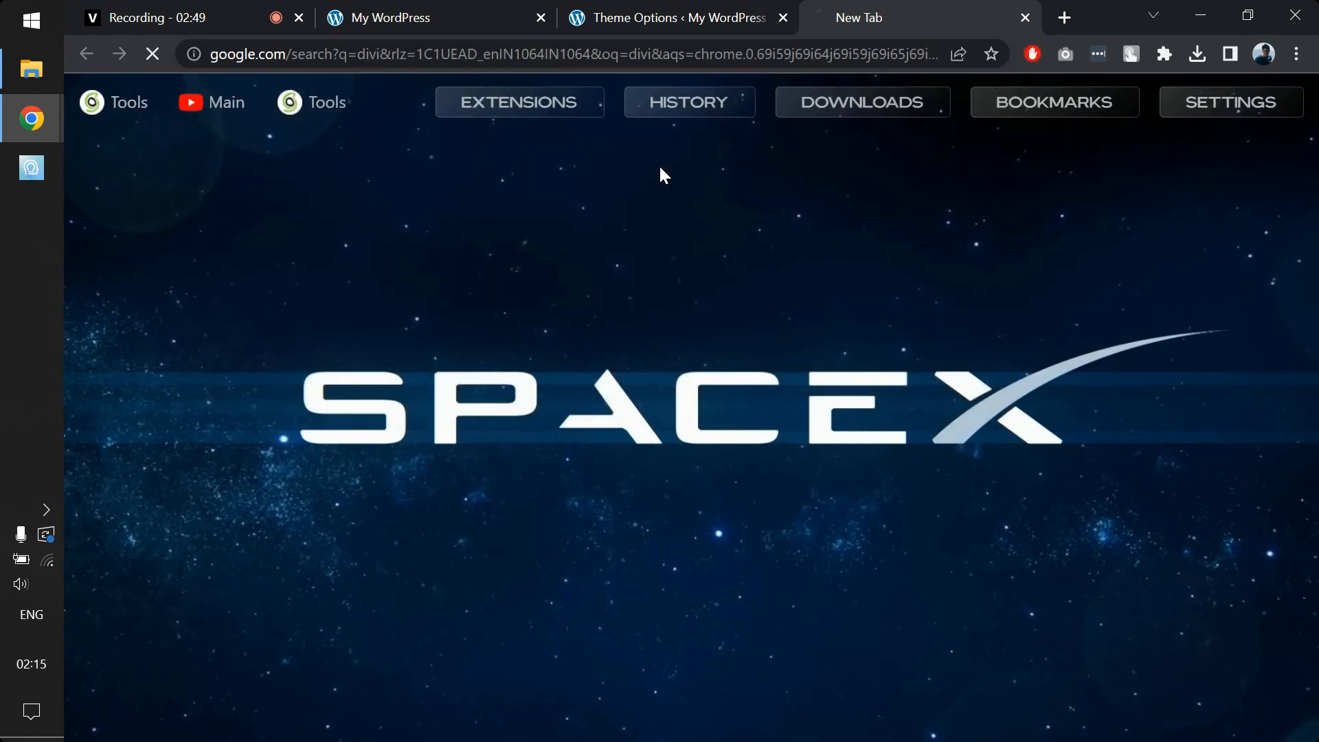
{"action": "left_click", "coordinate": [323, 331]}
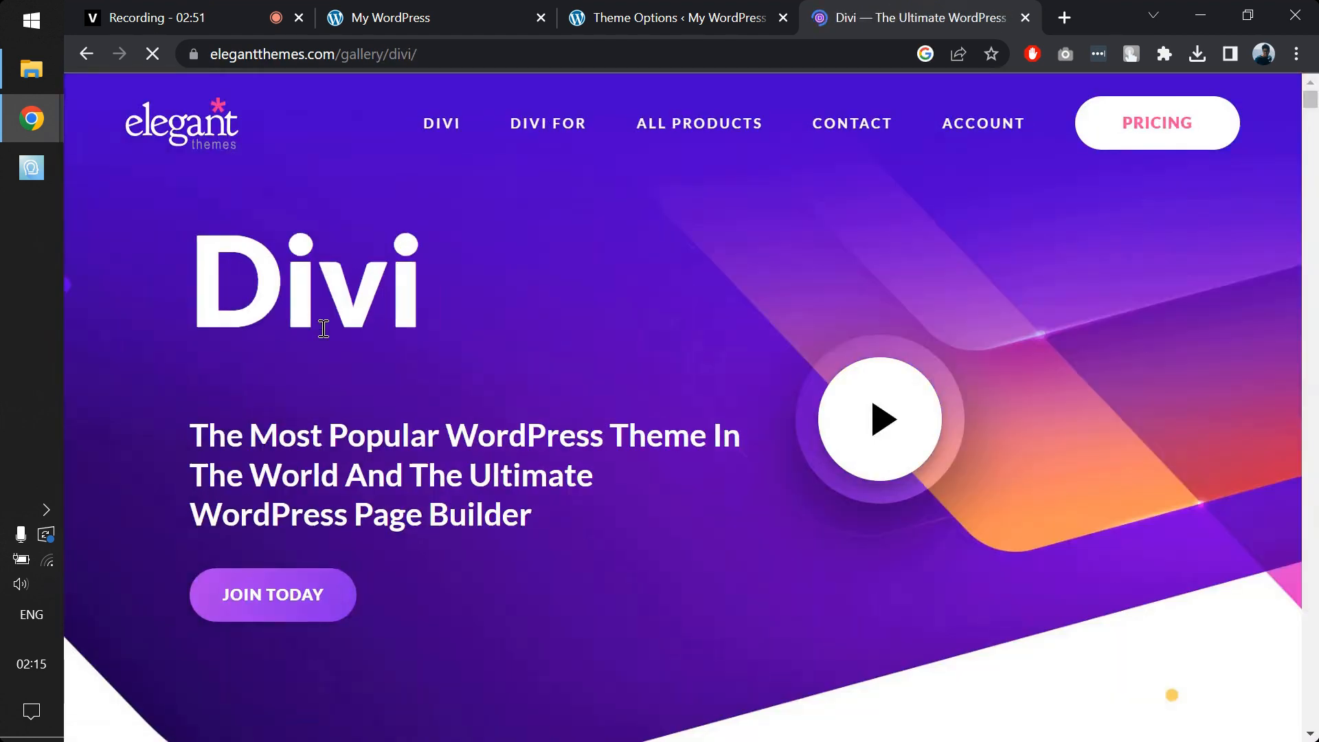
{"action": "left_click", "coordinate": [984, 131]}
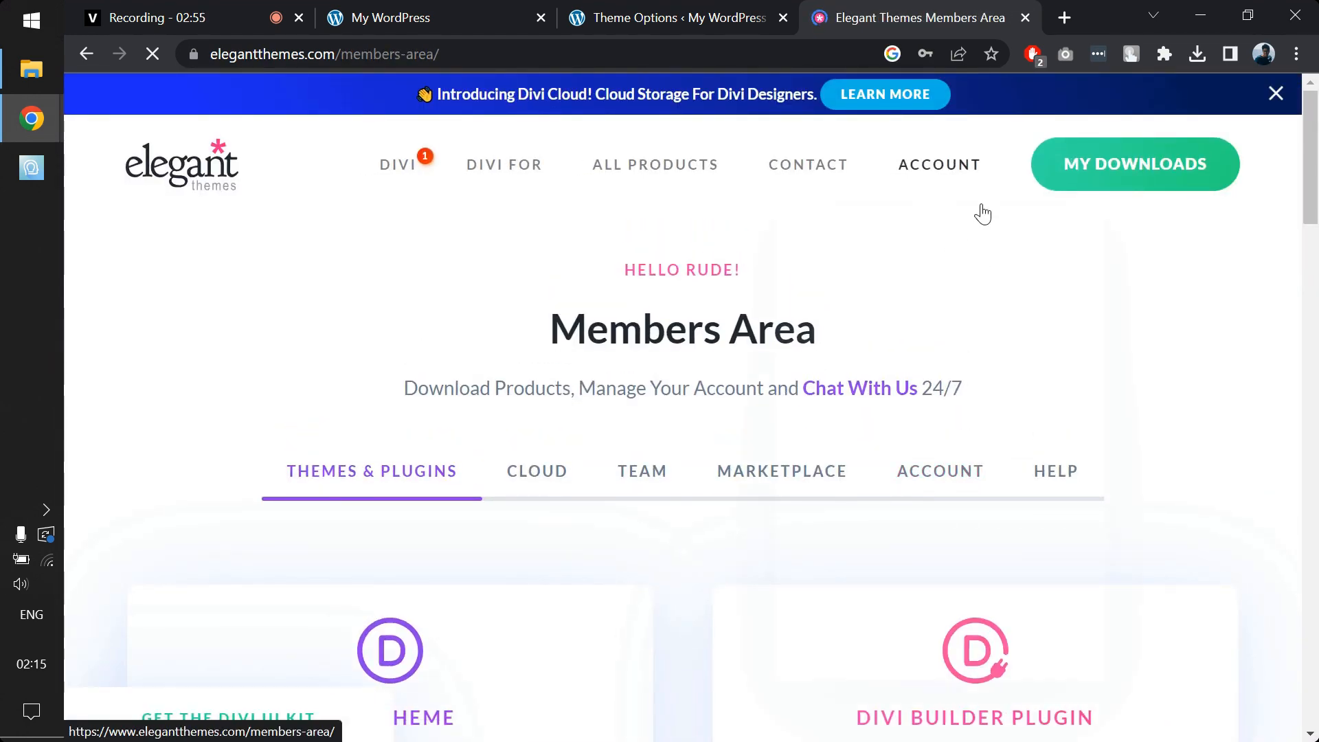
Return to the WordPress admin, open the site's Updates page and examine the update status of the themes.
{"action": "mouse_move", "coordinate": [957, 192]}
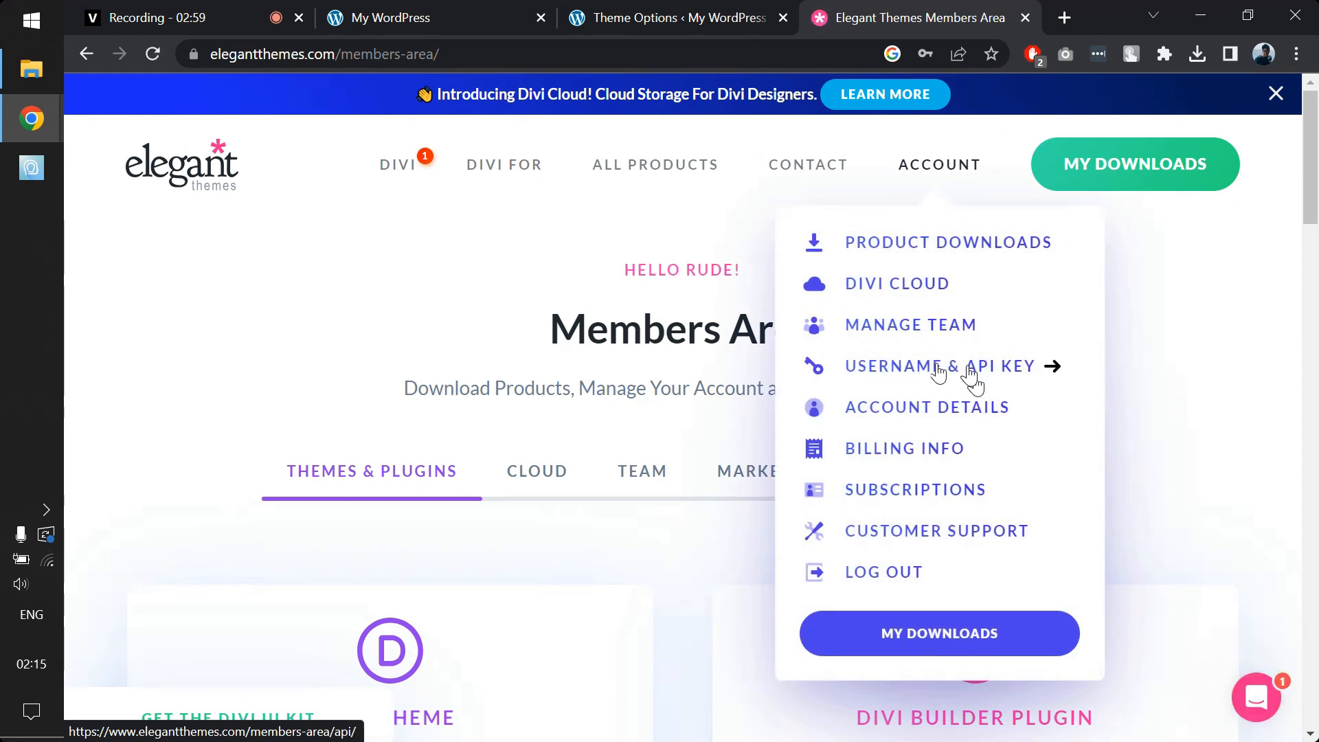
{"action": "left_click", "coordinate": [704, 3]}
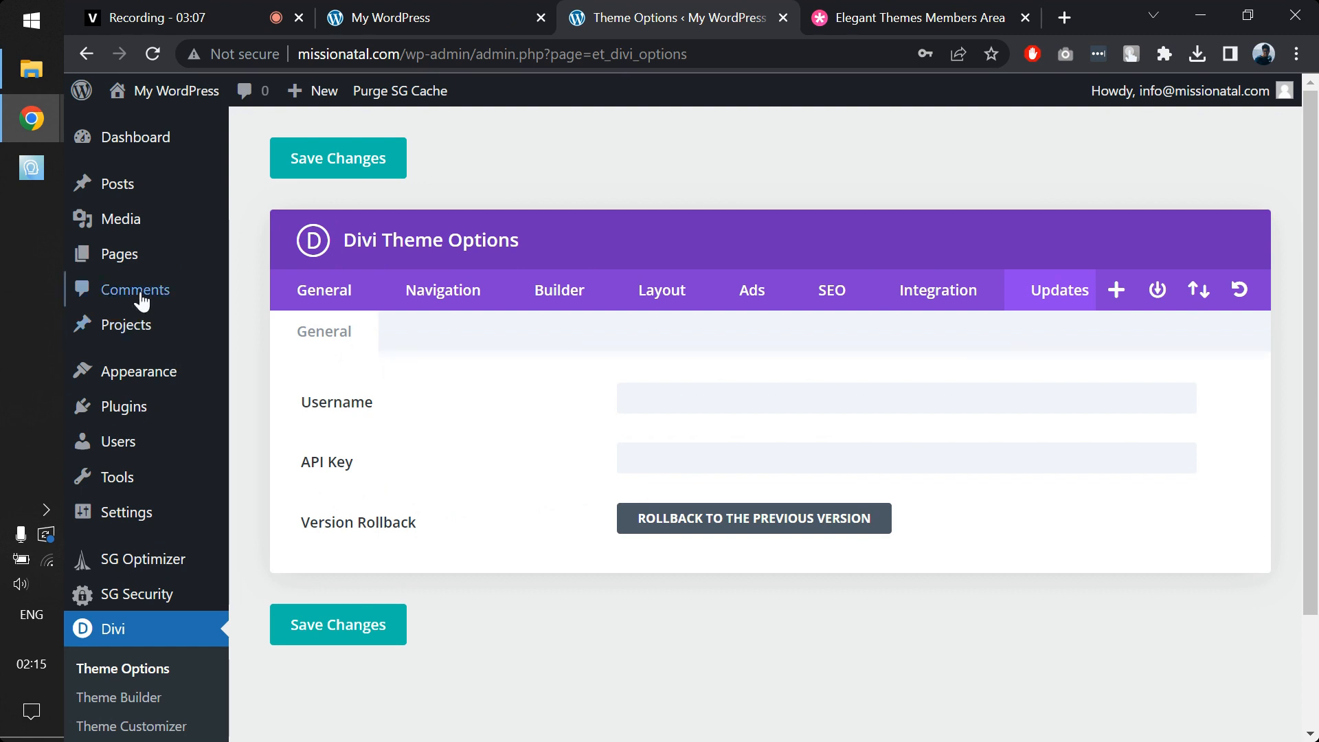
{"action": "mouse_move", "coordinate": [130, 130]}
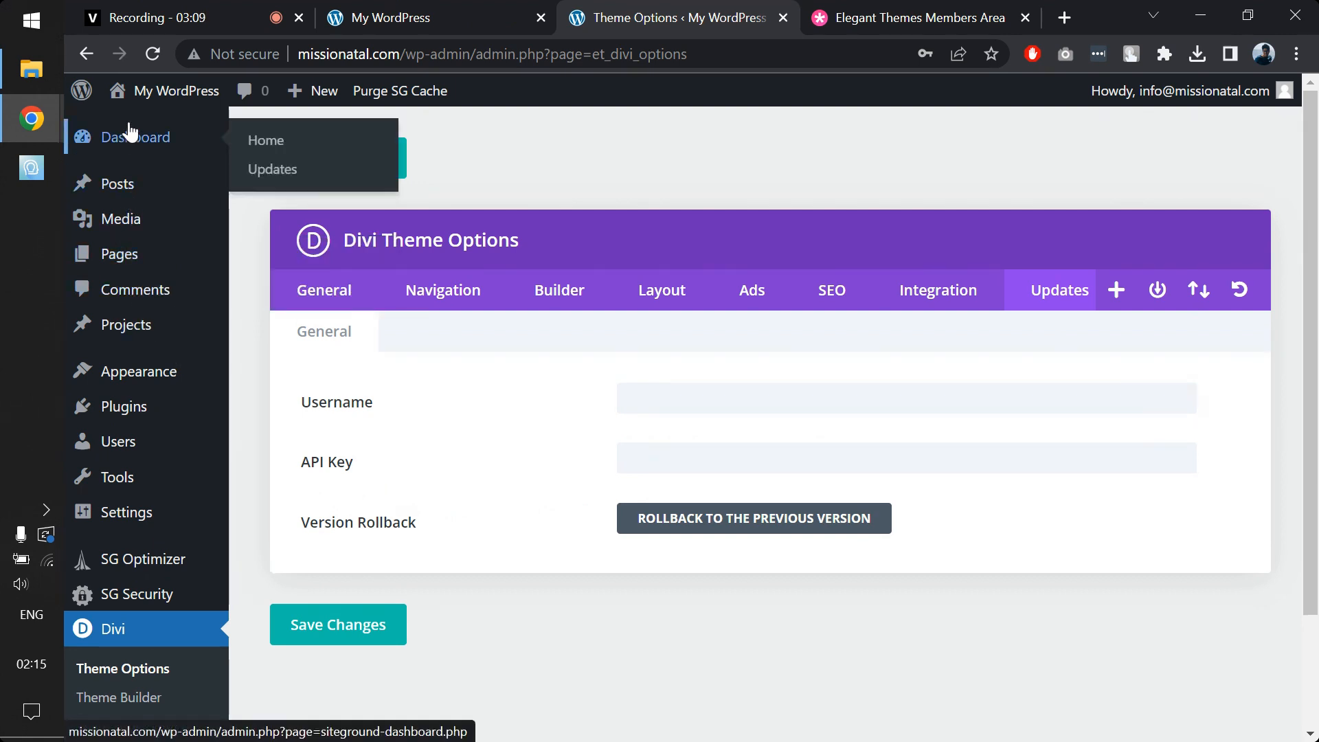
{"action": "left_click", "coordinate": [281, 177]}
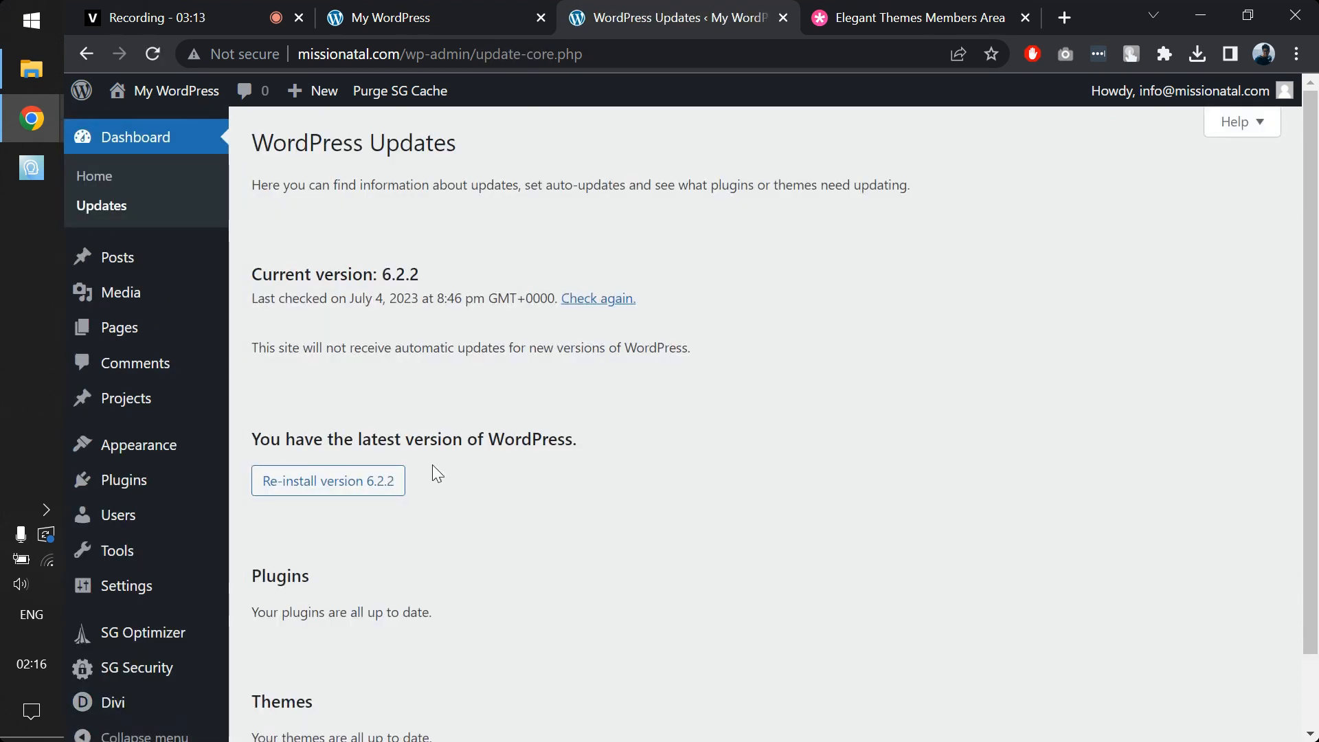
{"action": "scroll", "coordinate": [437, 474], "scroll_direction": "down", "scroll_amount": 2}
{"action": "triple_click", "coordinate": [345, 653]}
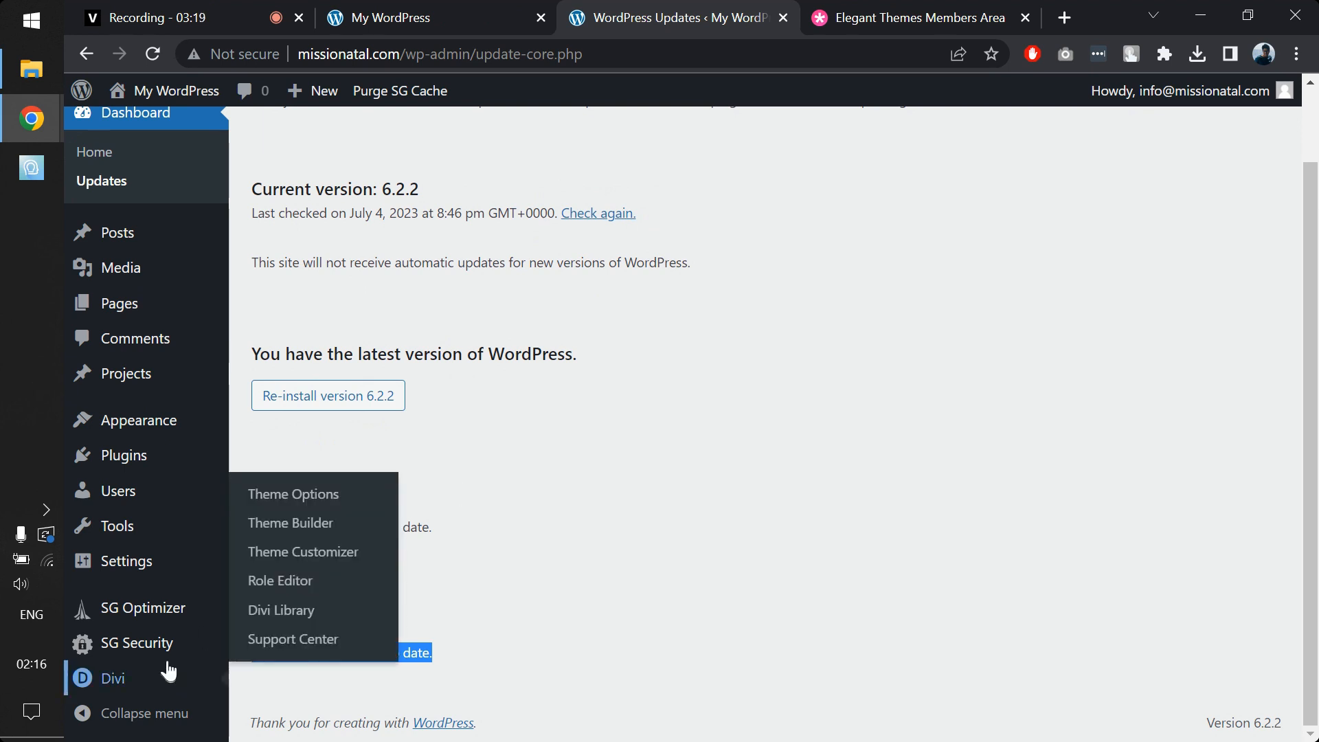
{"action": "mouse_move", "coordinate": [162, 682]}
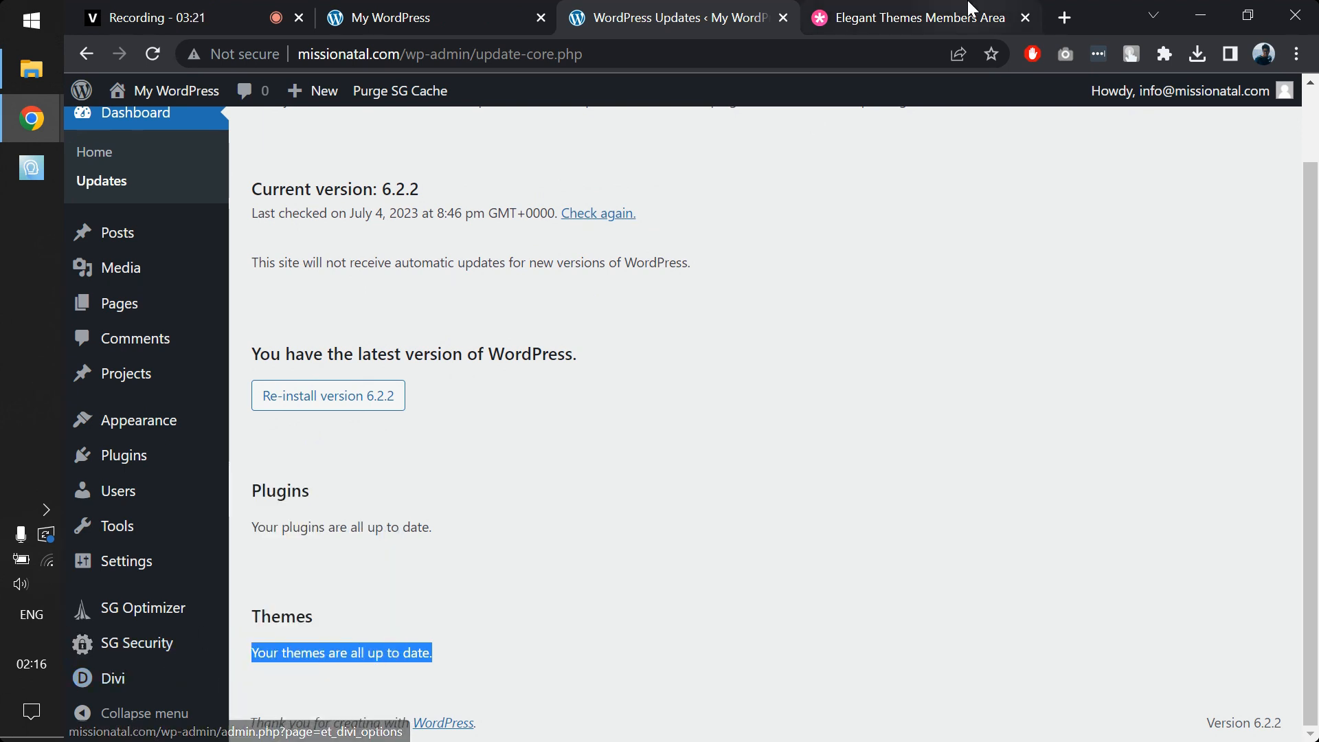
Close the Elegant Themes members area and look at the site's public home page again.
{"action": "left_click", "coordinate": [992, 11]}
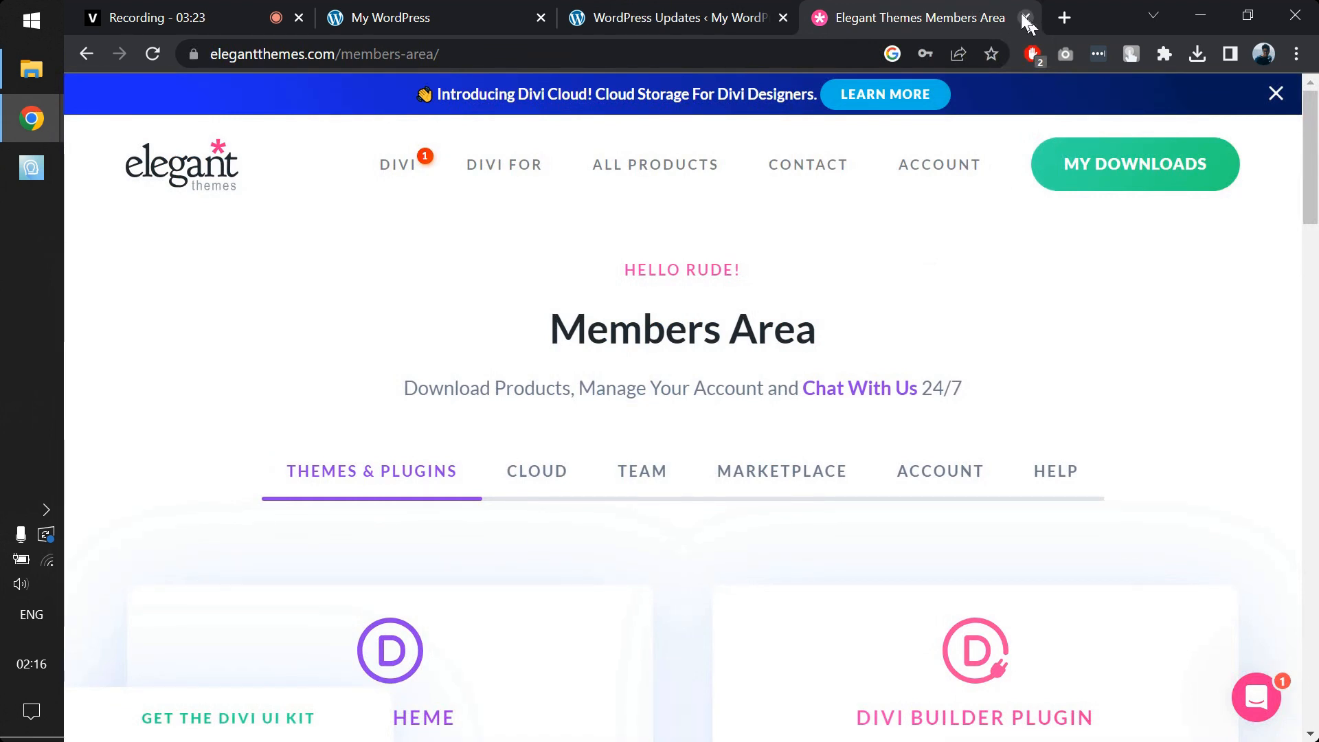
{"action": "left_click", "coordinate": [1025, 17]}
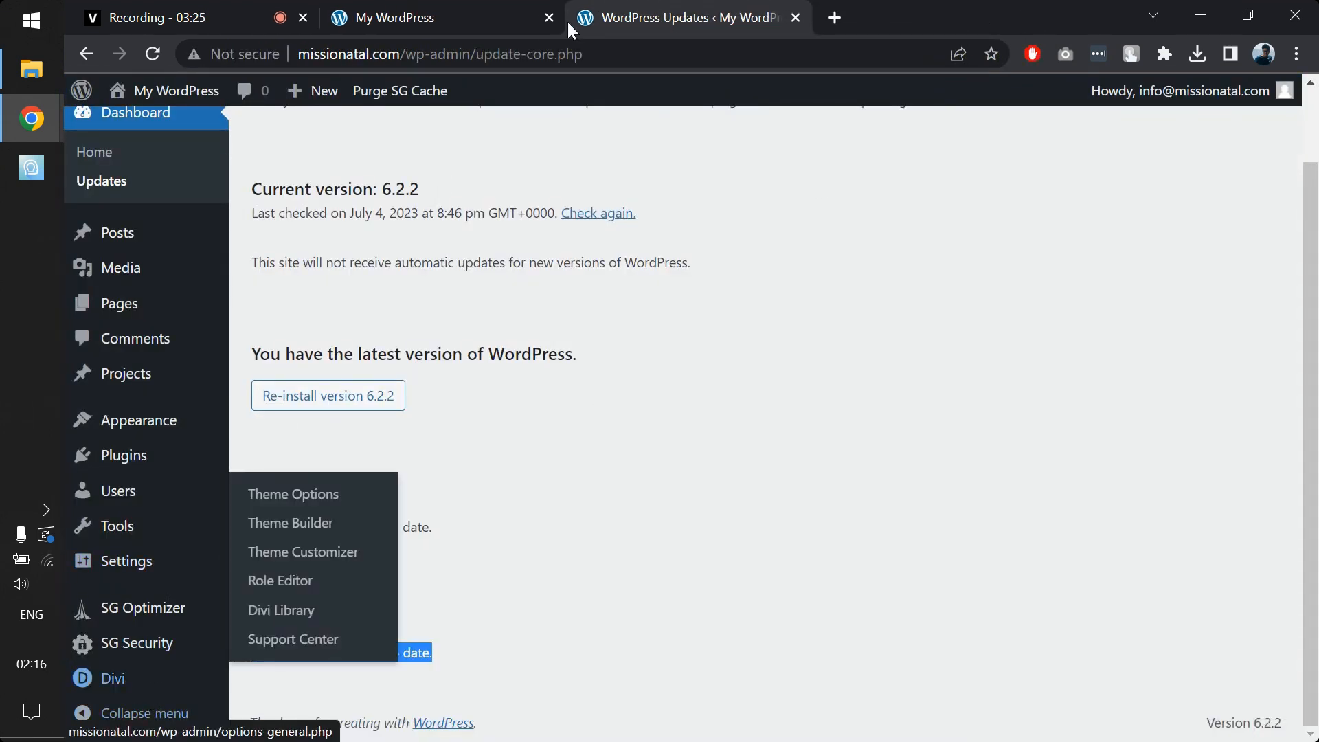
{"action": "left_click", "coordinate": [502, 10]}
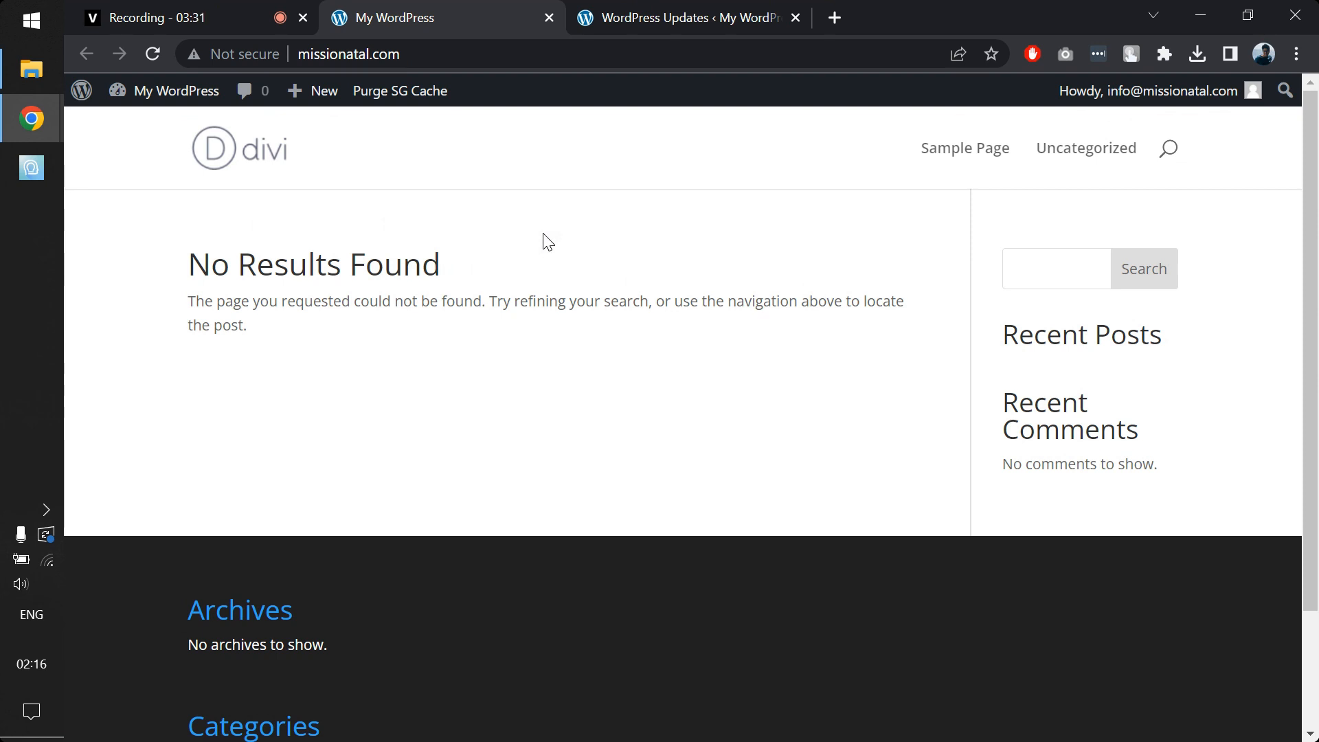
{"action": "key", "text": "ctrl+Tab"}
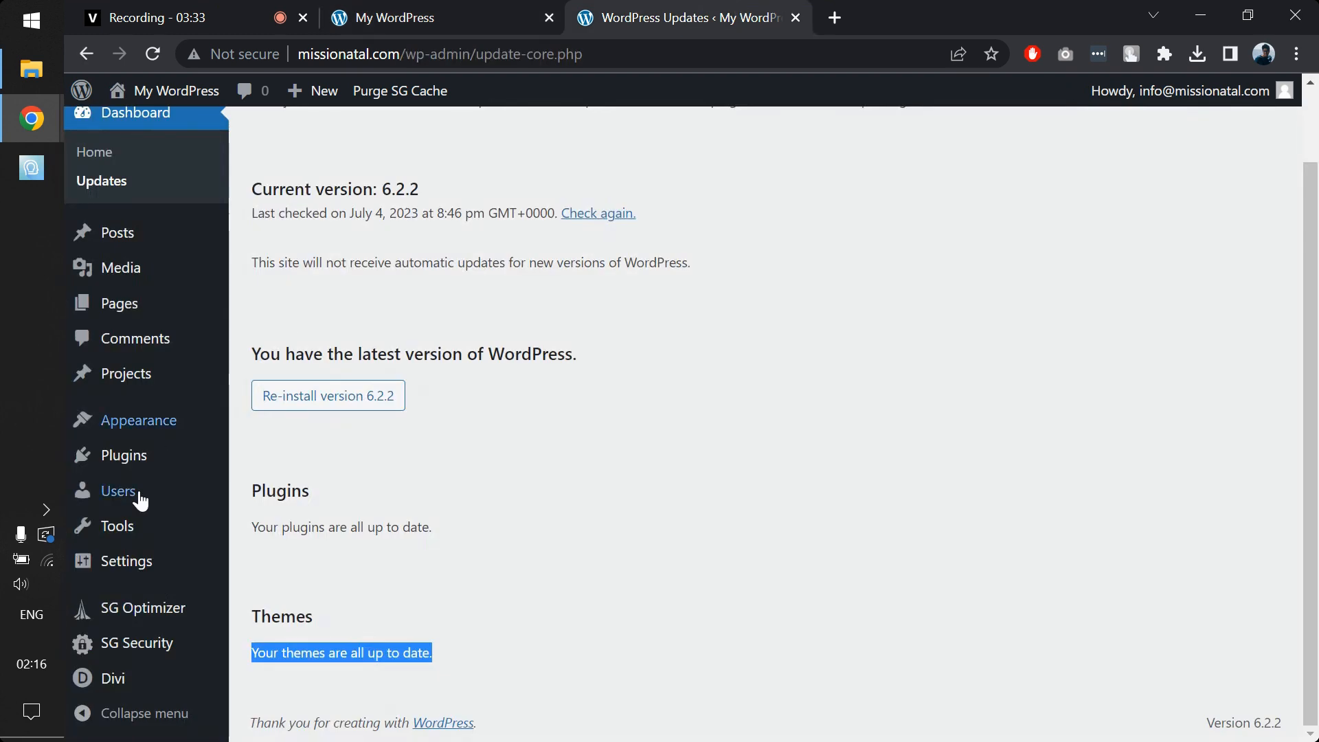
Create a new page titled "Home" from the list of all pages, dismissing the block editor welcome guide, and publish it.
{"action": "mouse_move", "coordinate": [187, 301]}
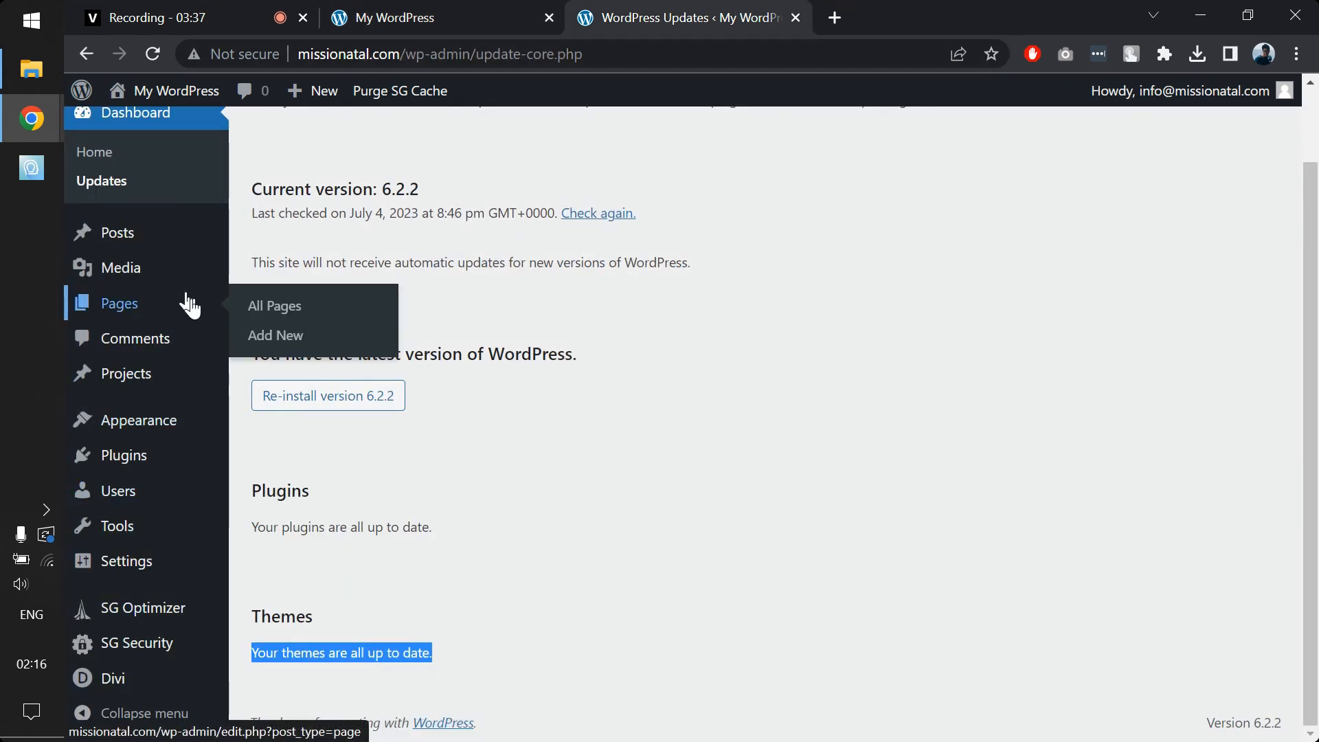
{"action": "left_click", "coordinate": [273, 319]}
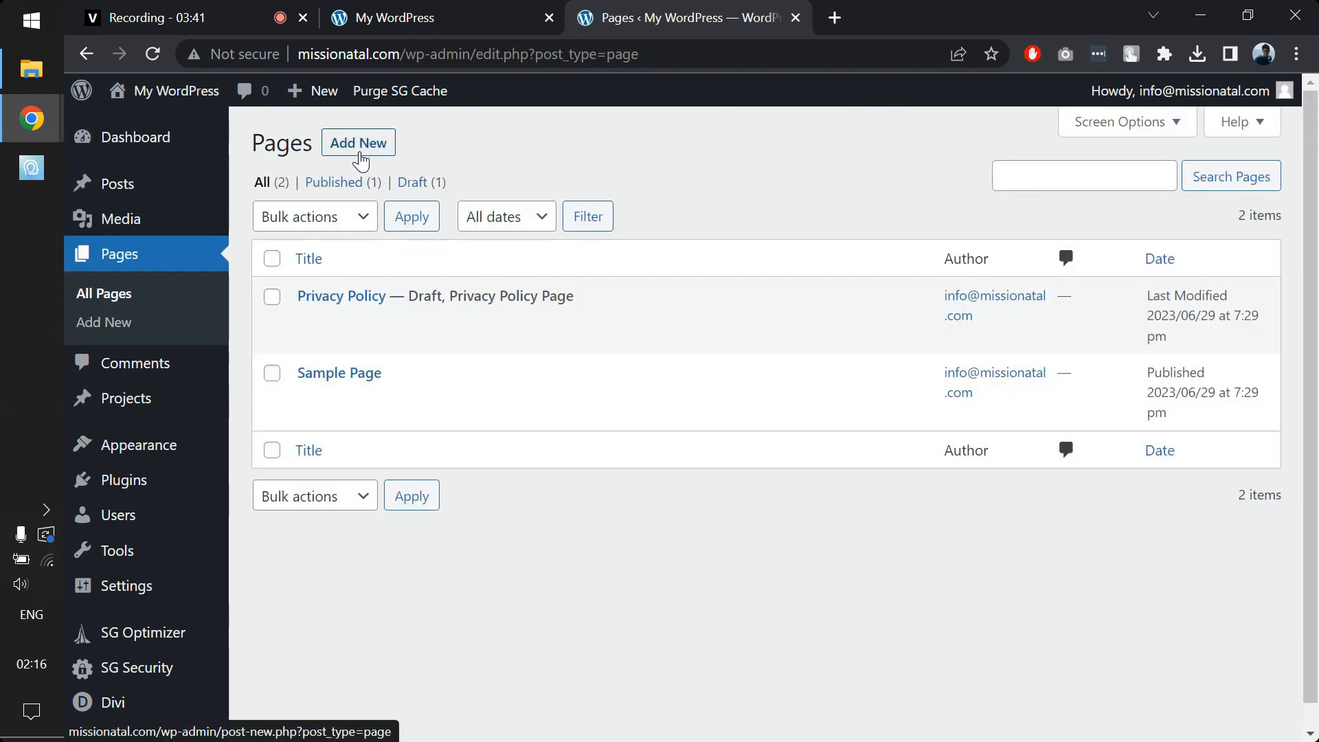
{"action": "left_click", "coordinate": [360, 155]}
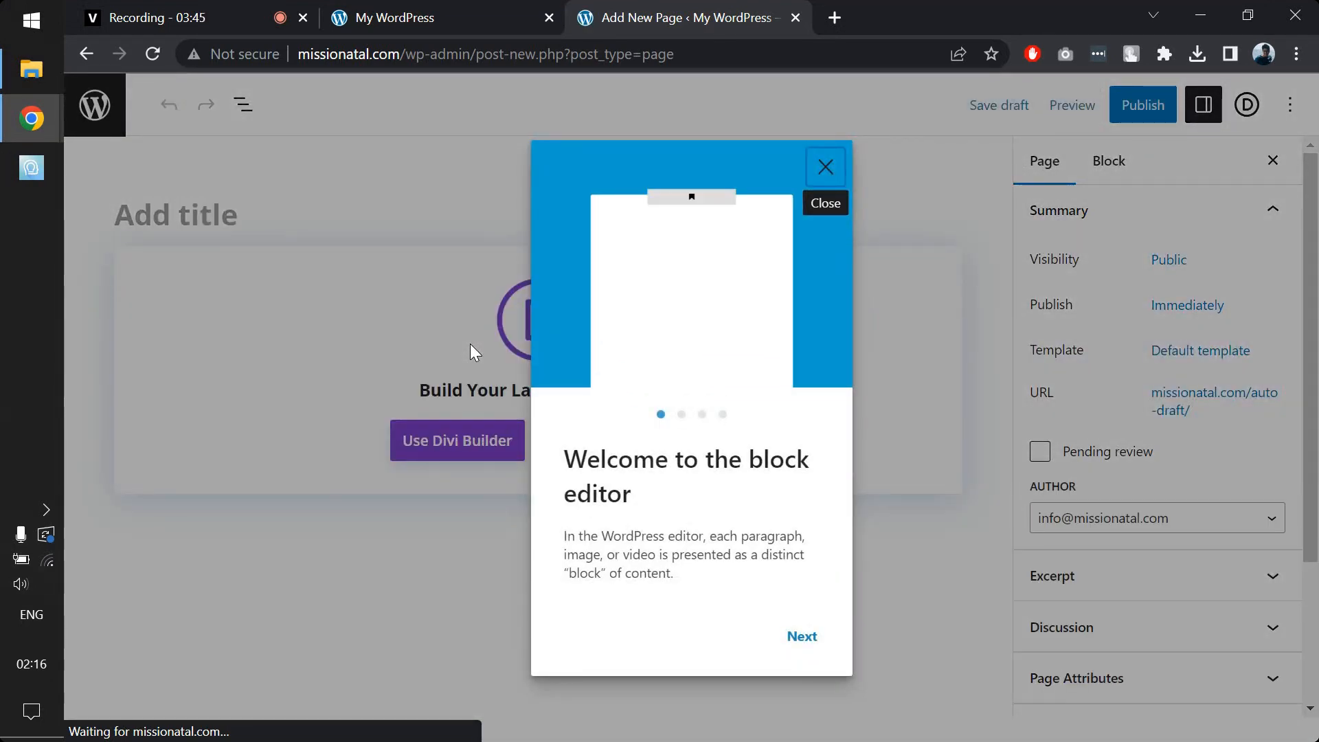
{"action": "left_click", "coordinate": [825, 168]}
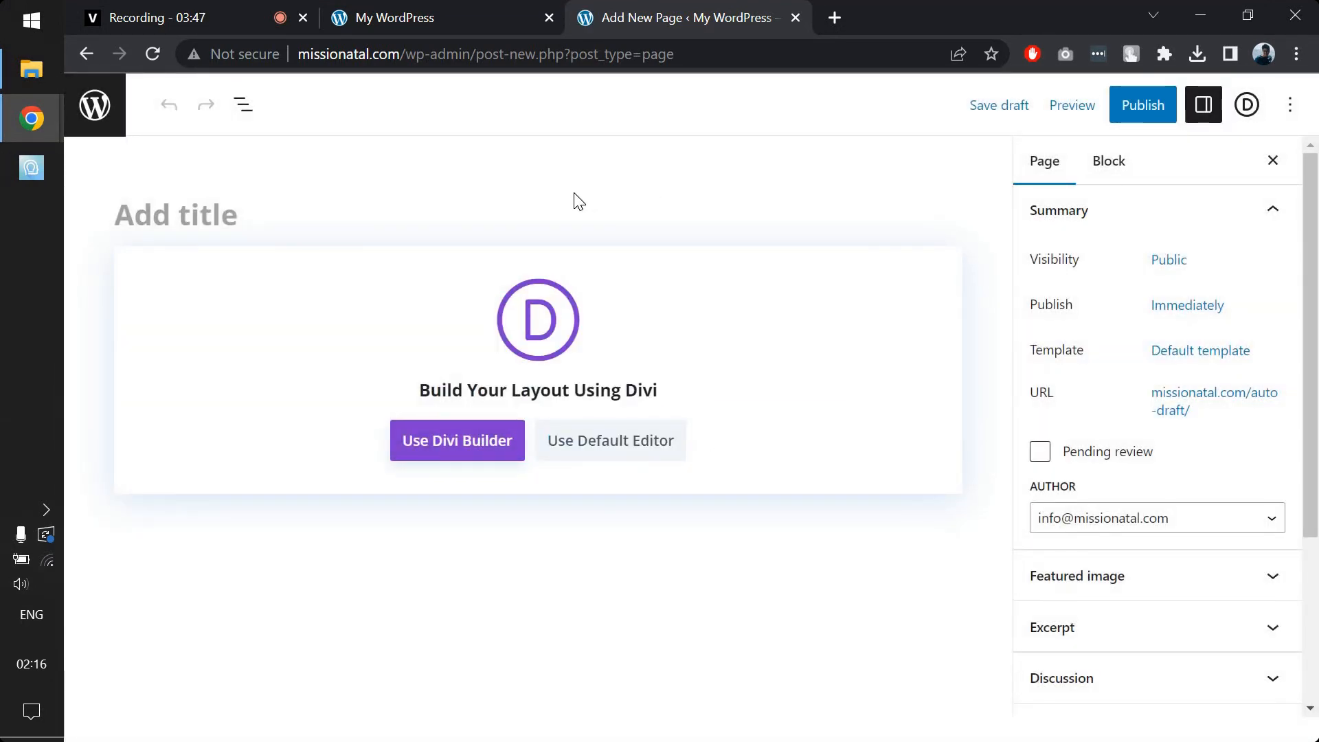
{"action": "type", "text": "Home"}
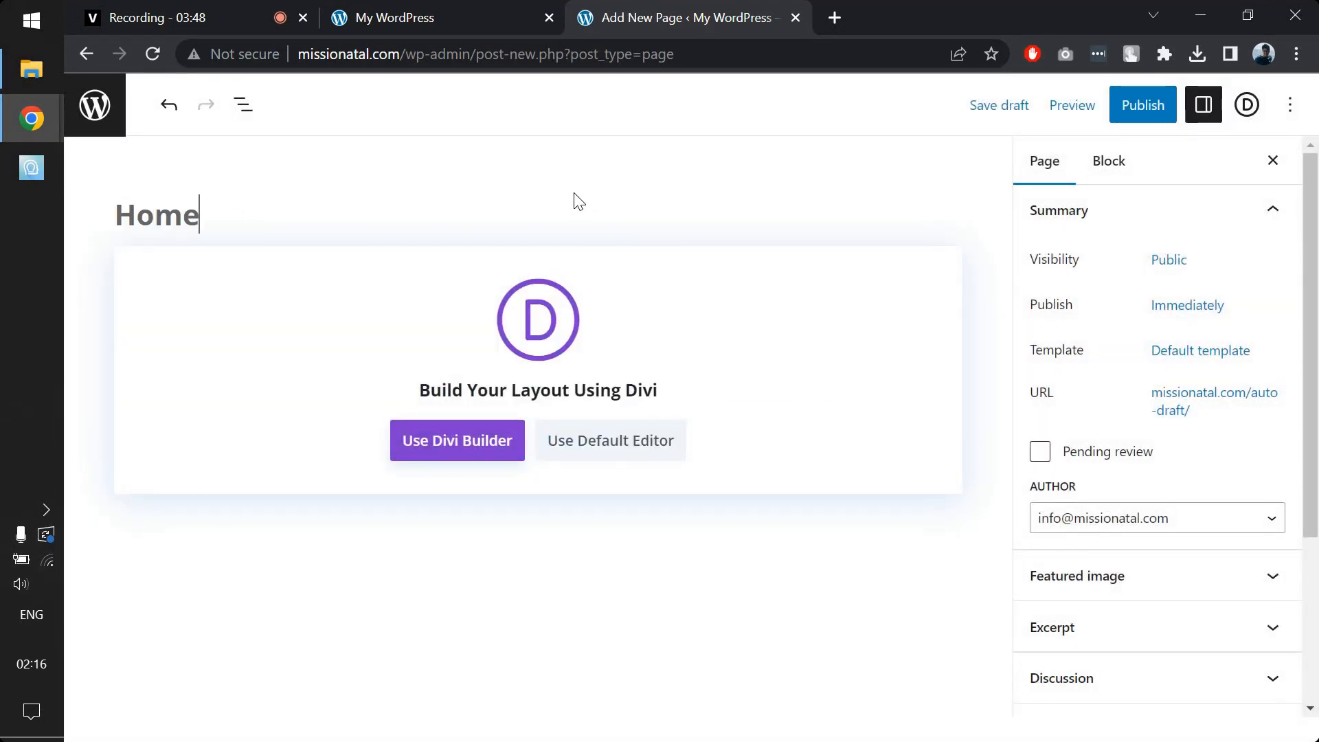
{"action": "left_click", "coordinate": [1155, 108]}
{"action": "left_click", "coordinate": [1155, 107]}
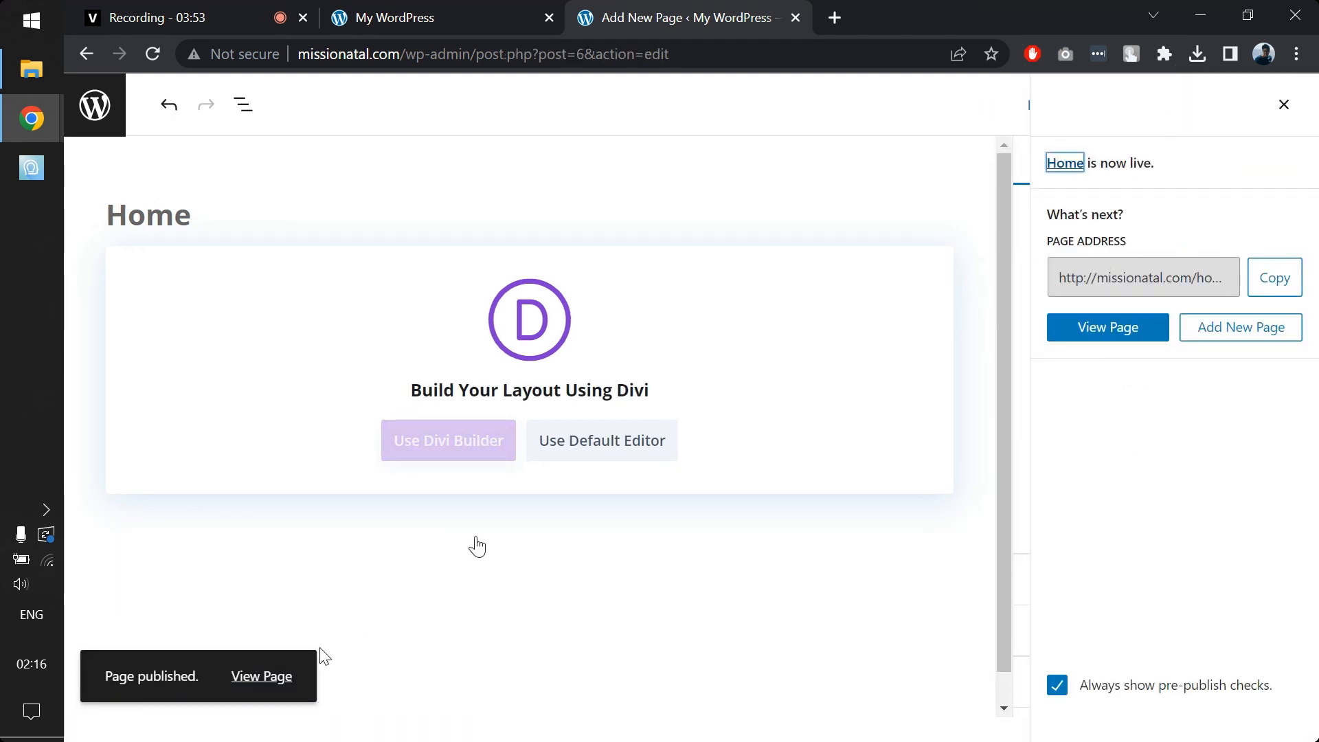
View the published Home page and close the older browser view of the site's front page.
{"action": "left_click", "coordinate": [278, 677]}
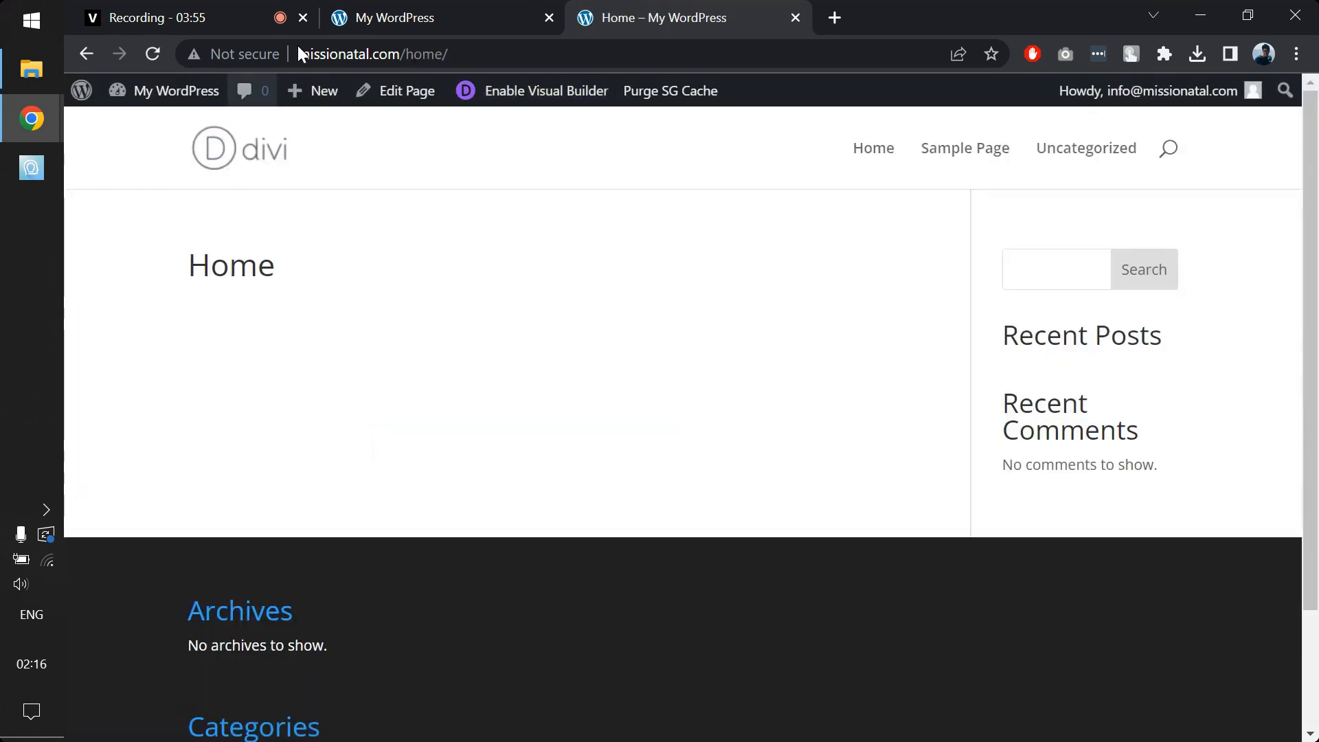
{"action": "left_click", "coordinate": [415, 17]}
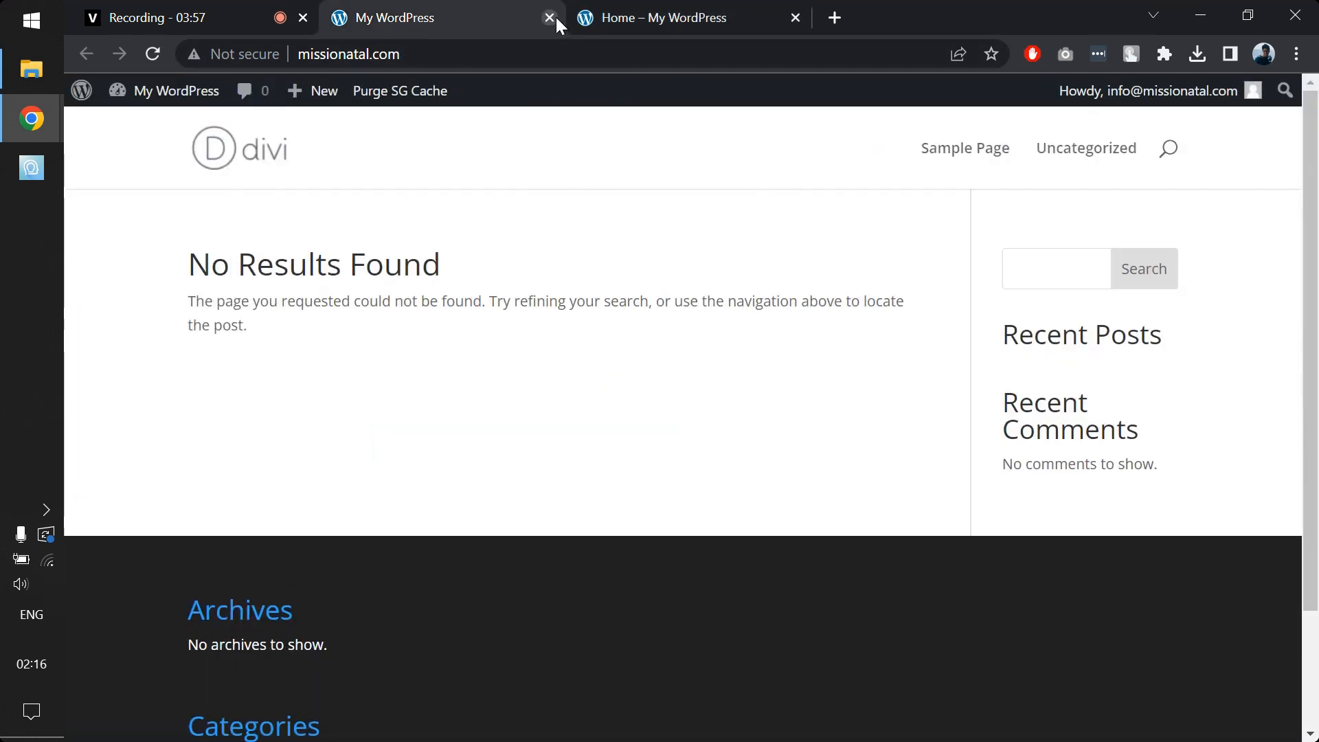
{"action": "left_click", "coordinate": [550, 18]}
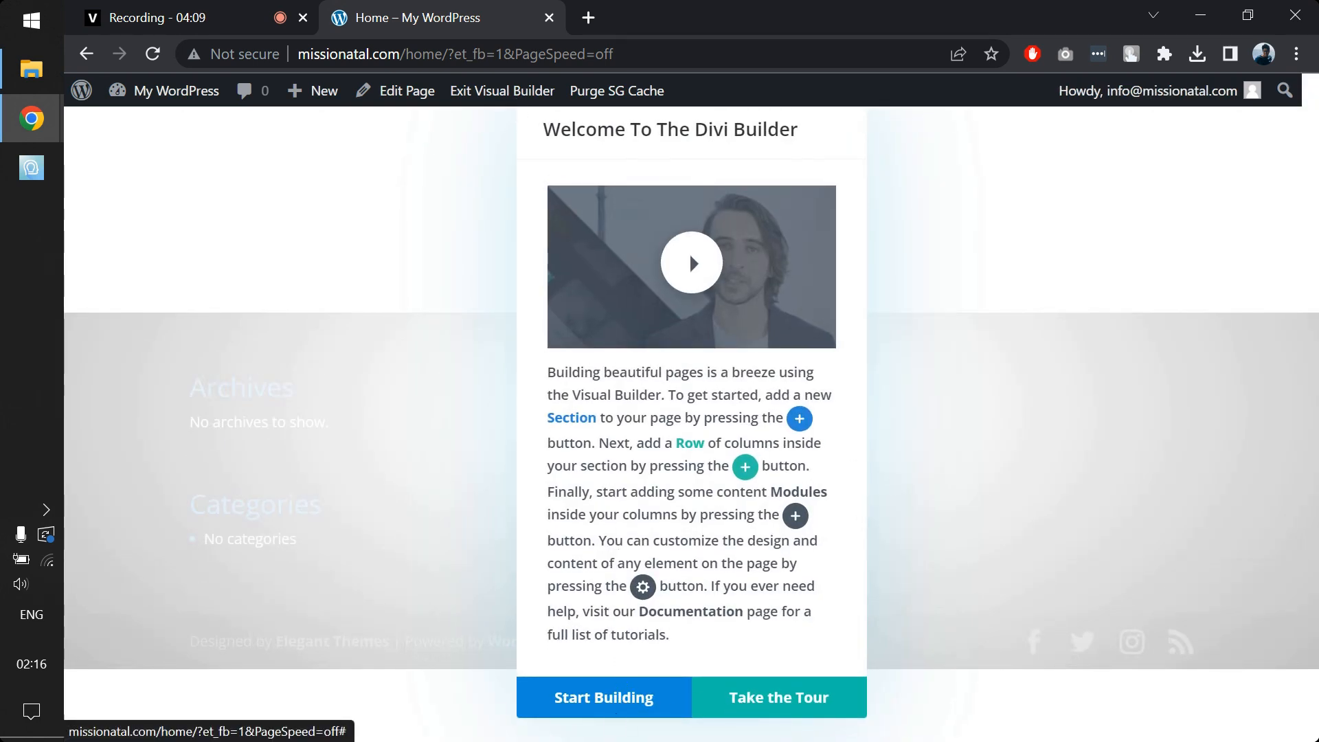
Start building the Home page in the Divi Visual Builder from a premade layout, choosing the AI Generator Landing Page.
{"action": "left_click", "coordinate": [615, 714]}
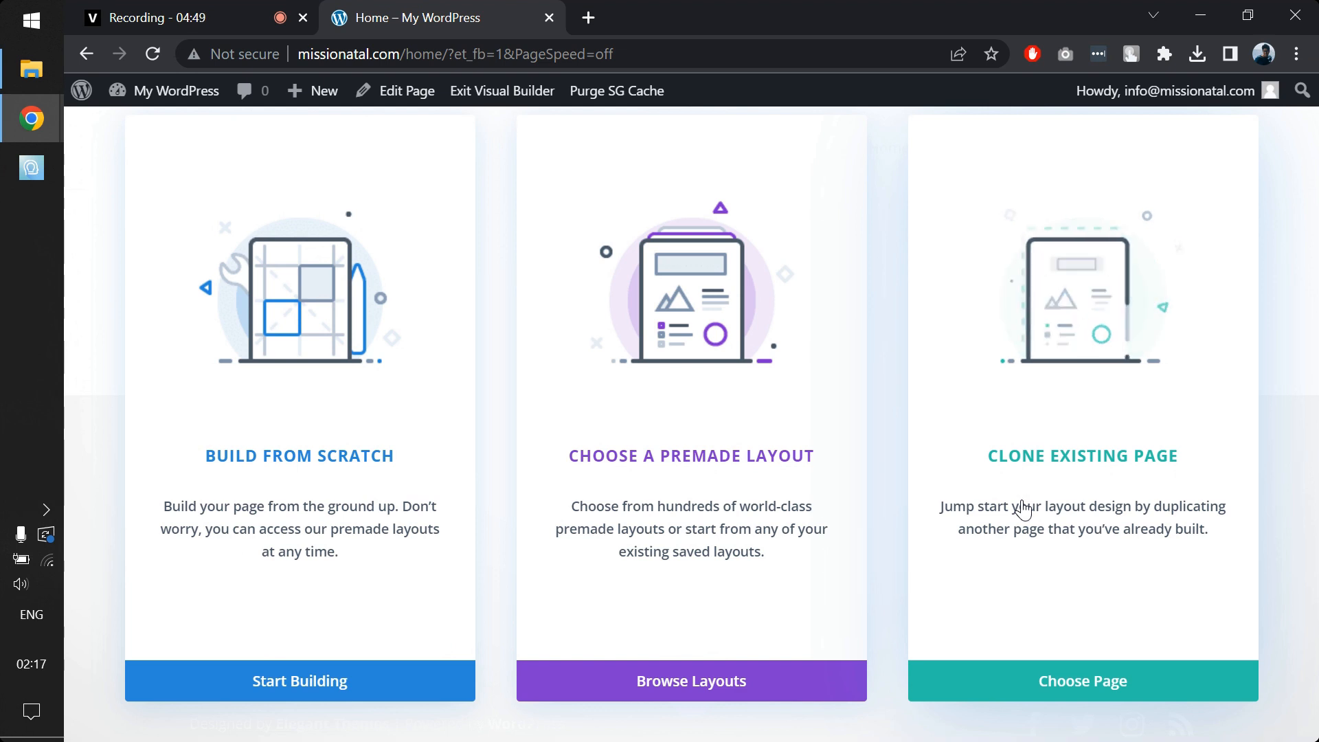
{"action": "left_click", "coordinate": [708, 682]}
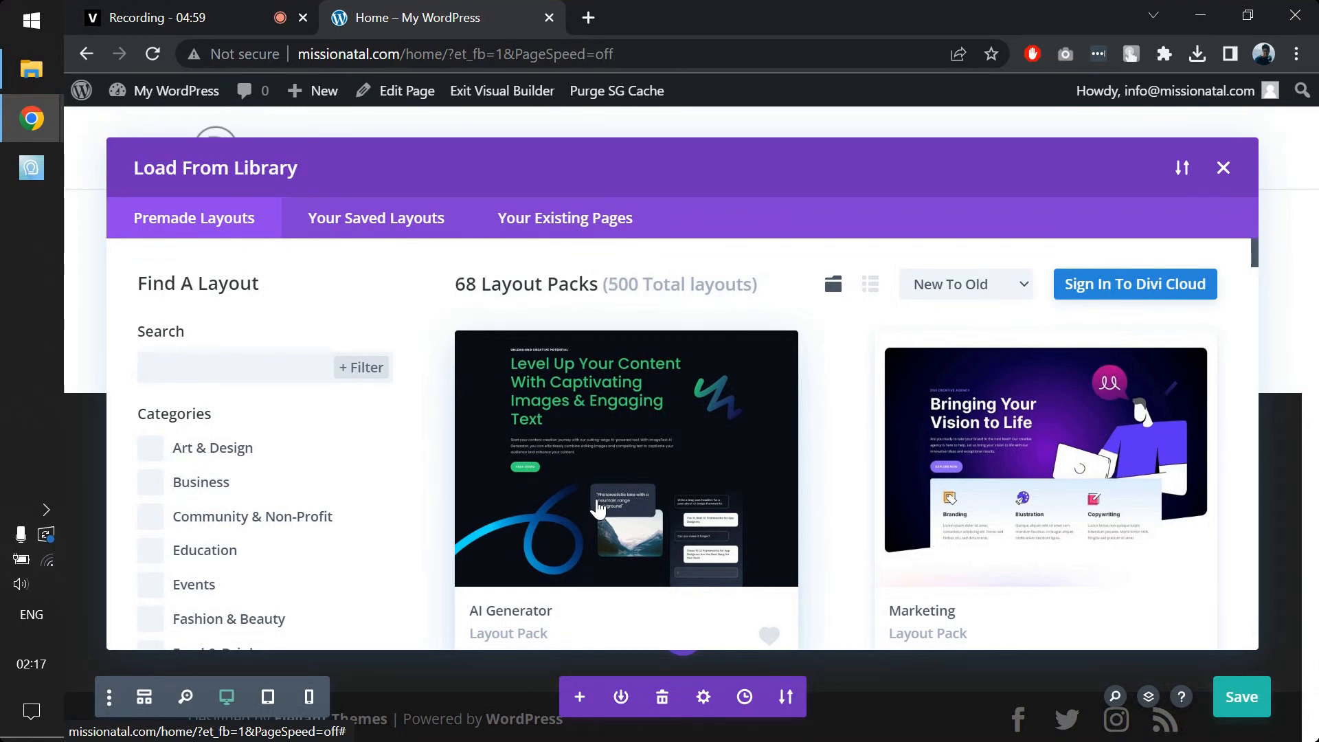
{"action": "left_click", "coordinate": [596, 512]}
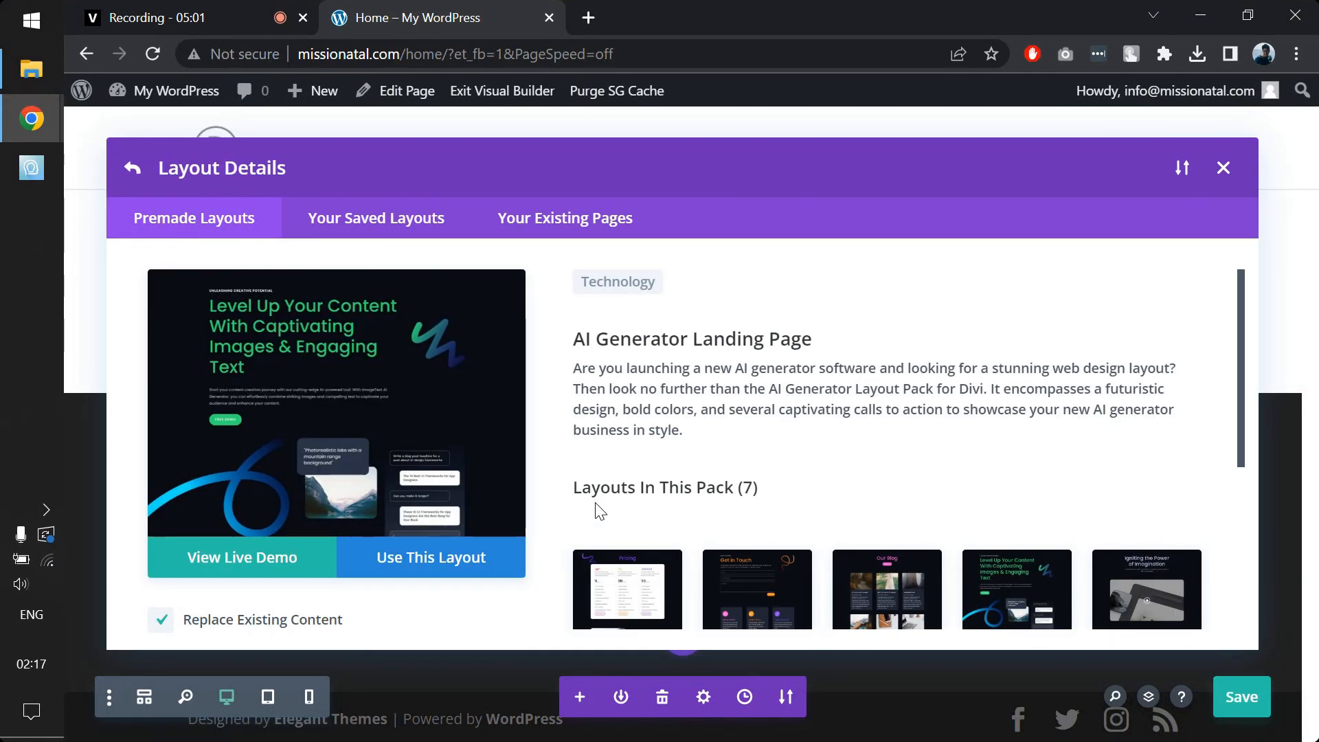
{"action": "left_click", "coordinate": [484, 560]}
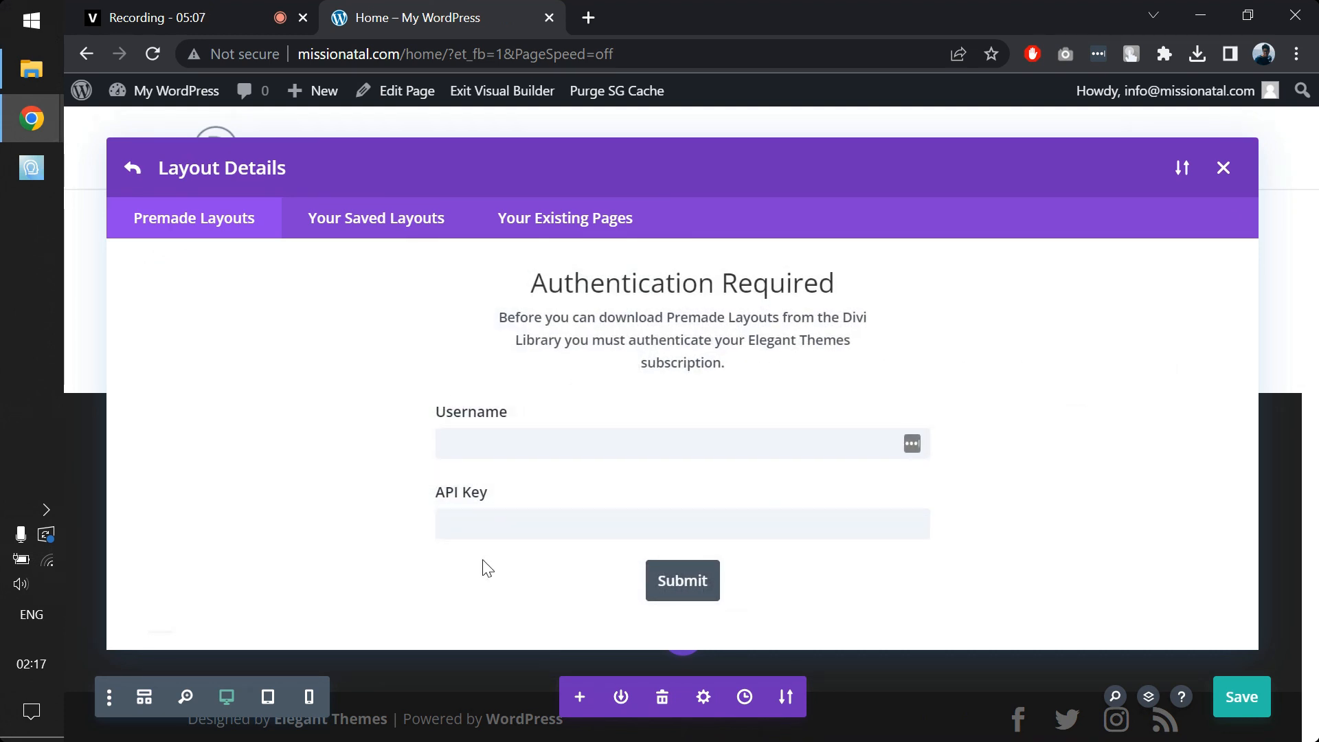
Search the web for "divi", open the Username & API Key page of the Elegant Themes account and examine its activation instructions.
{"action": "left_click", "coordinate": [588, 17]}
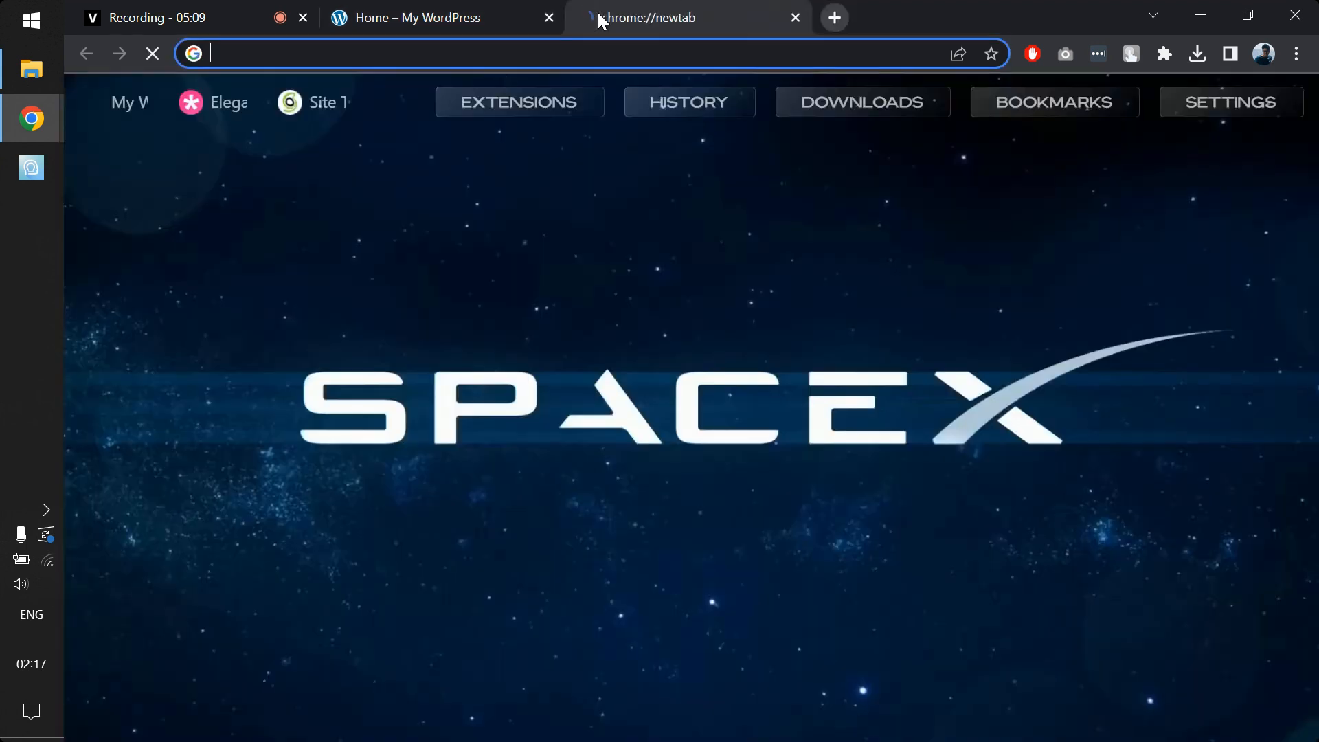
{"action": "type", "text": "divi"}
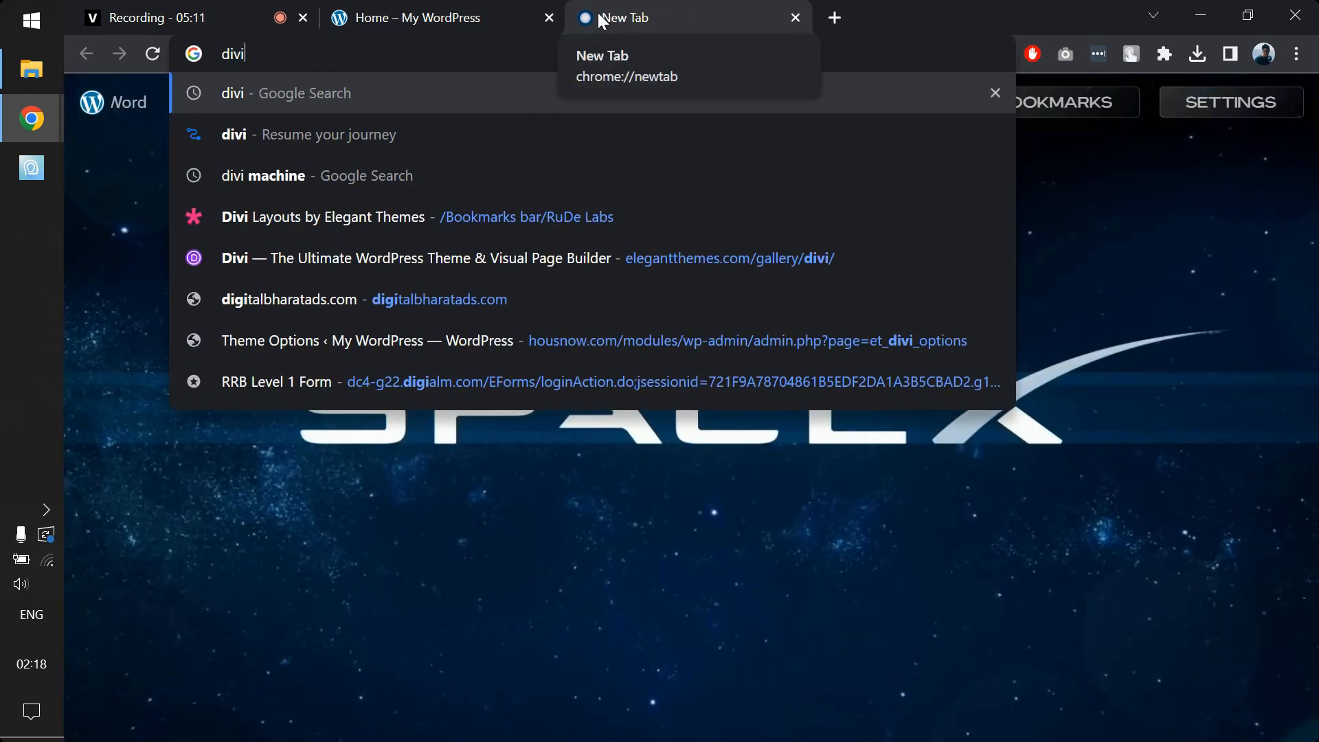
{"action": "key", "text": "Return"}
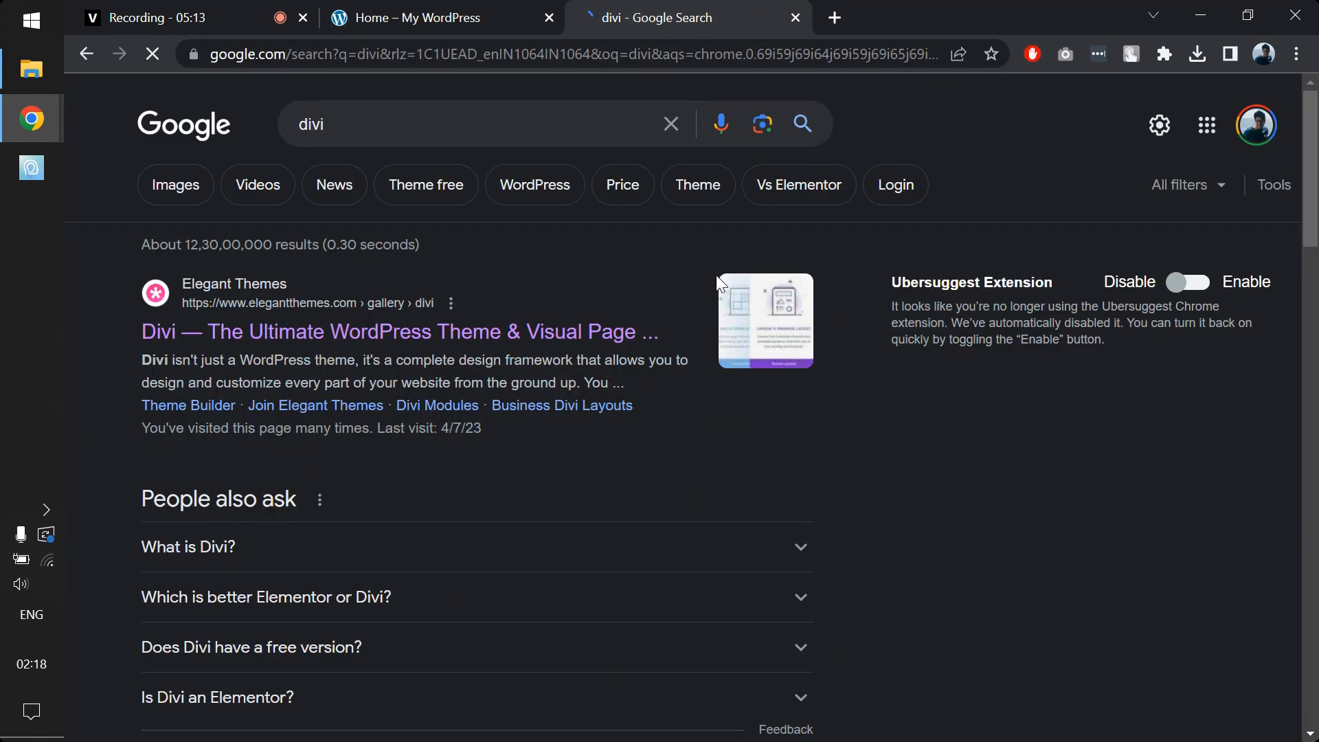
{"action": "left_click", "coordinate": [608, 335]}
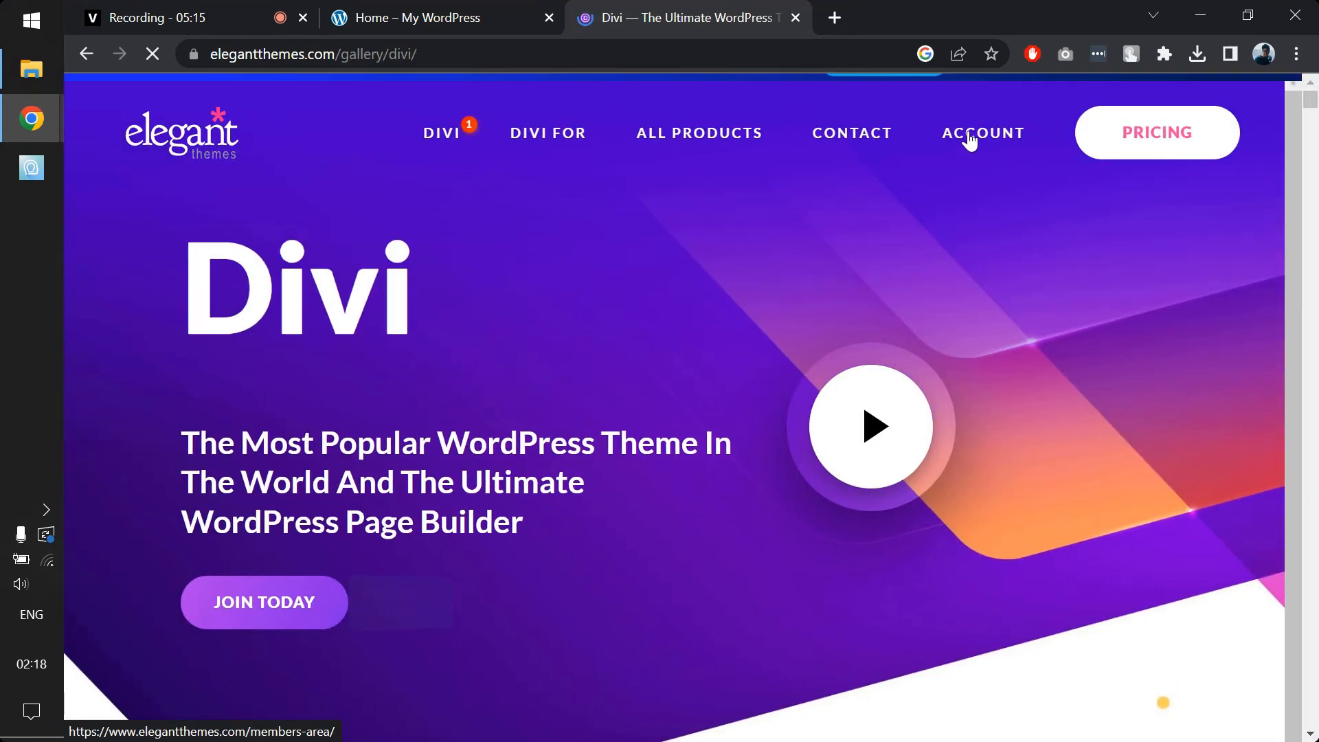
{"action": "mouse_move", "coordinate": [970, 139]}
{"action": "left_click", "coordinate": [962, 368]}
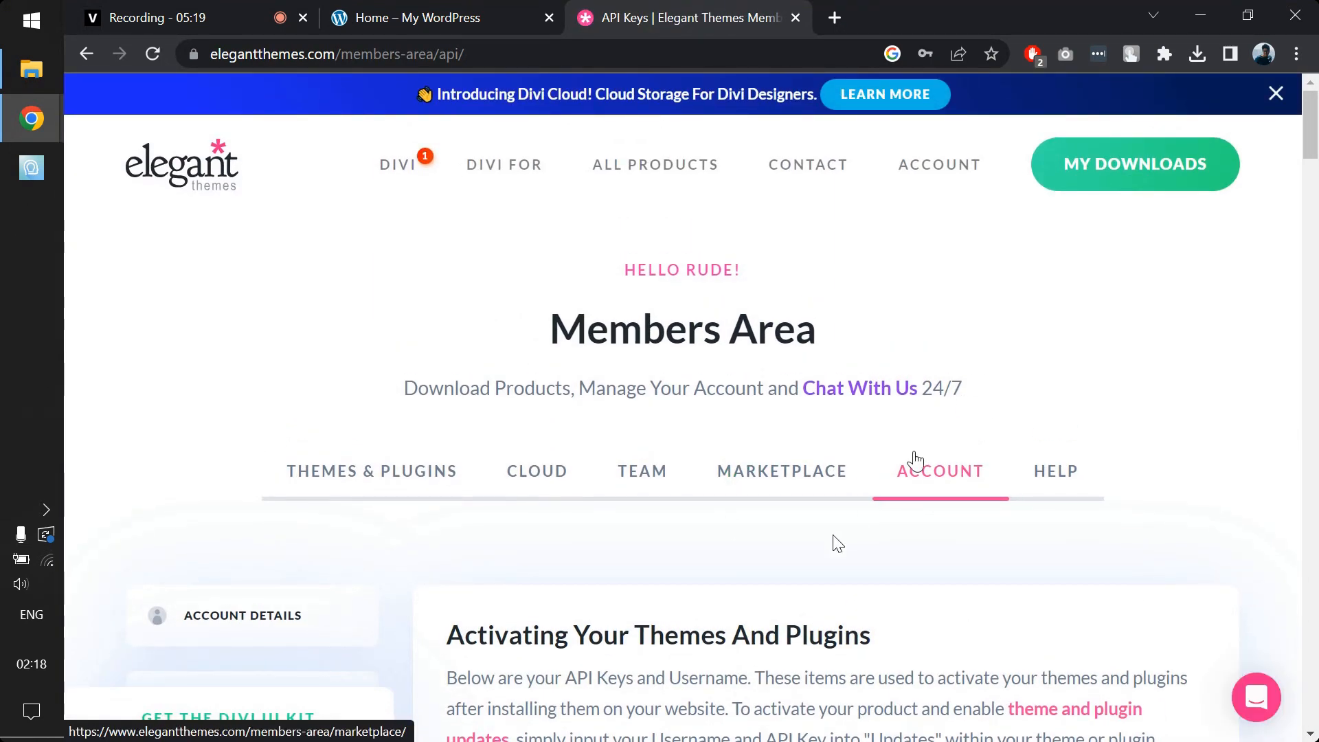
{"action": "scroll", "coordinate": [834, 540], "scroll_direction": "down", "scroll_amount": 1}
{"action": "scroll", "coordinate": [835, 535], "scroll_direction": "down", "scroll_amount": 2}
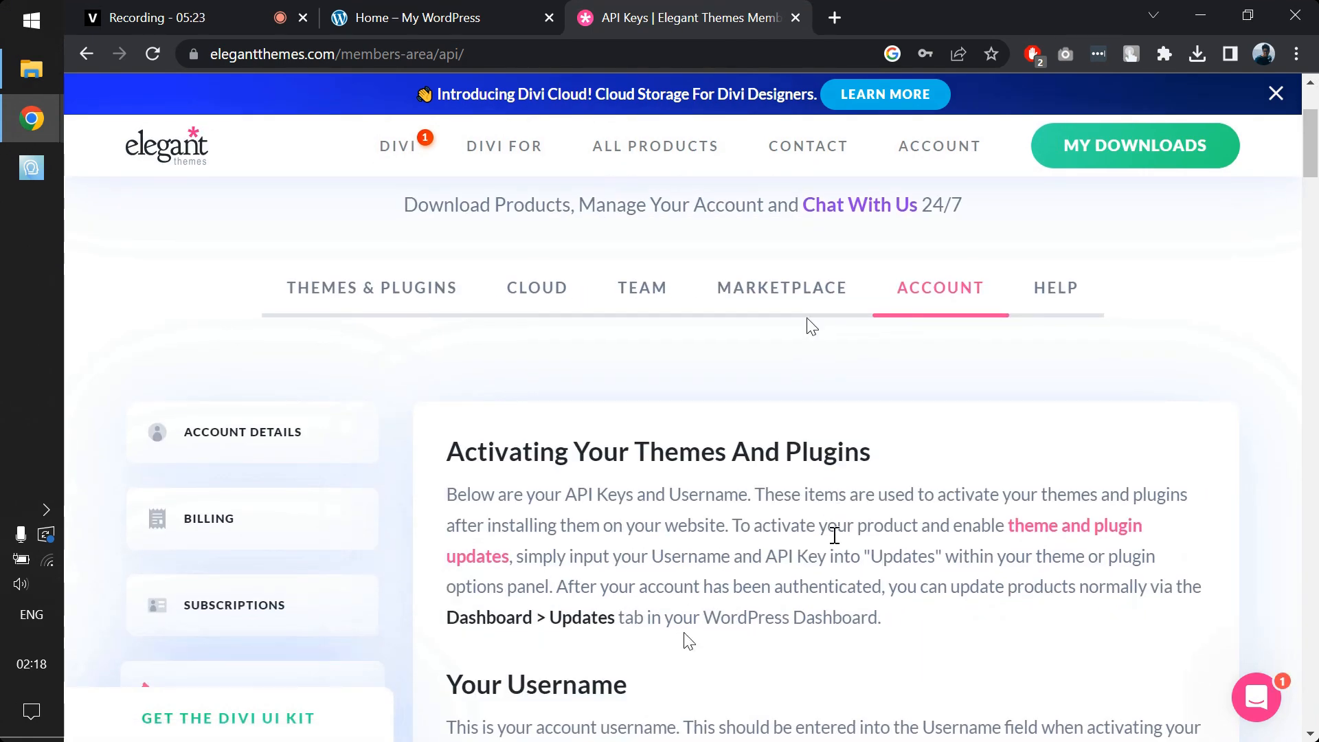
{"action": "scroll", "coordinate": [673, 717], "scroll_direction": "down", "scroll_amount": 1}
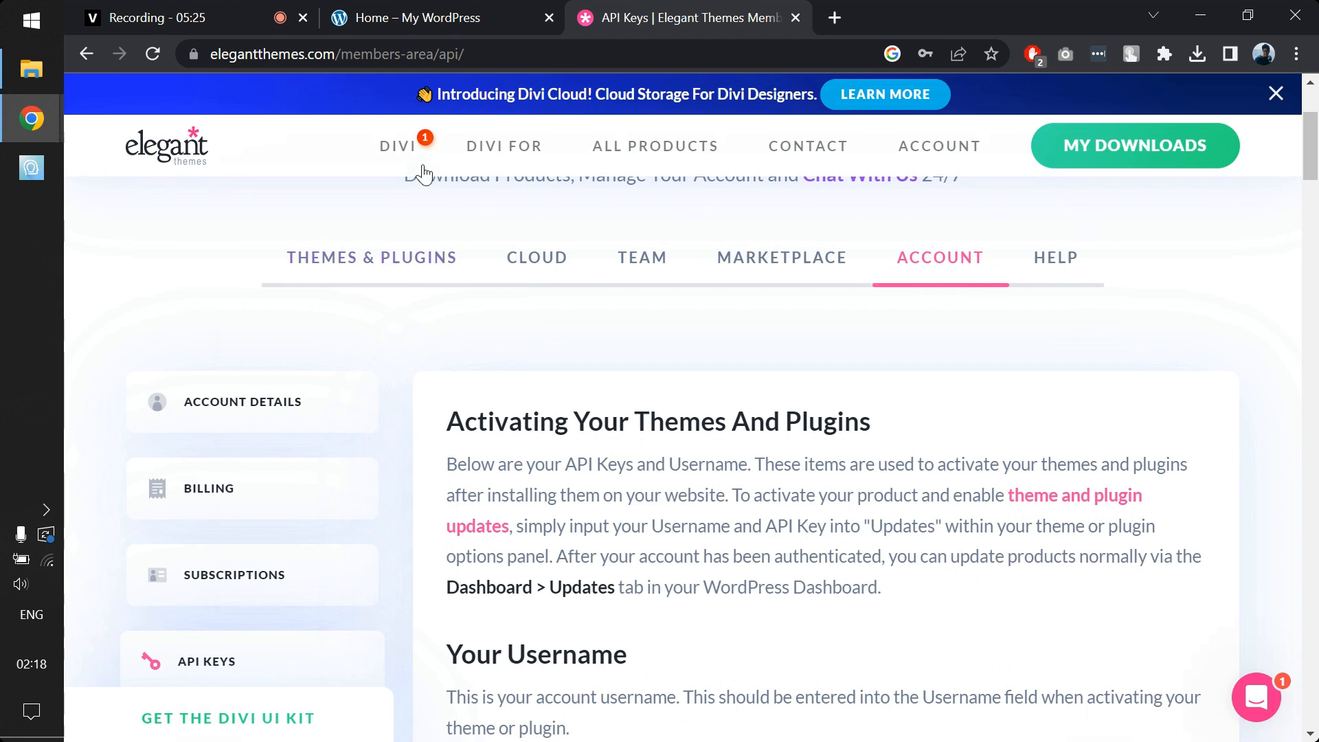
Return to the Home page in the Visual Builder, review the imported AI Generator layout and save the page.
{"action": "left_click", "coordinate": [220, 14]}
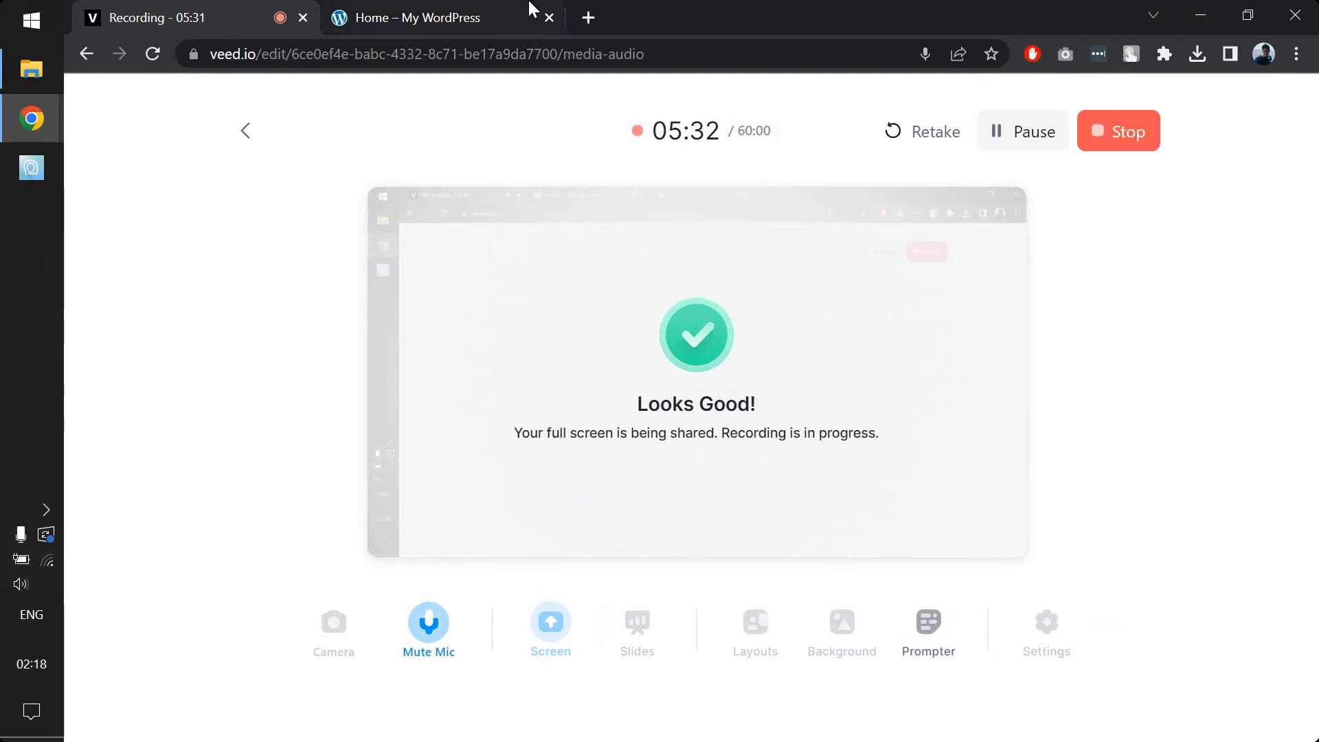
{"action": "left_click", "coordinate": [379, 17]}
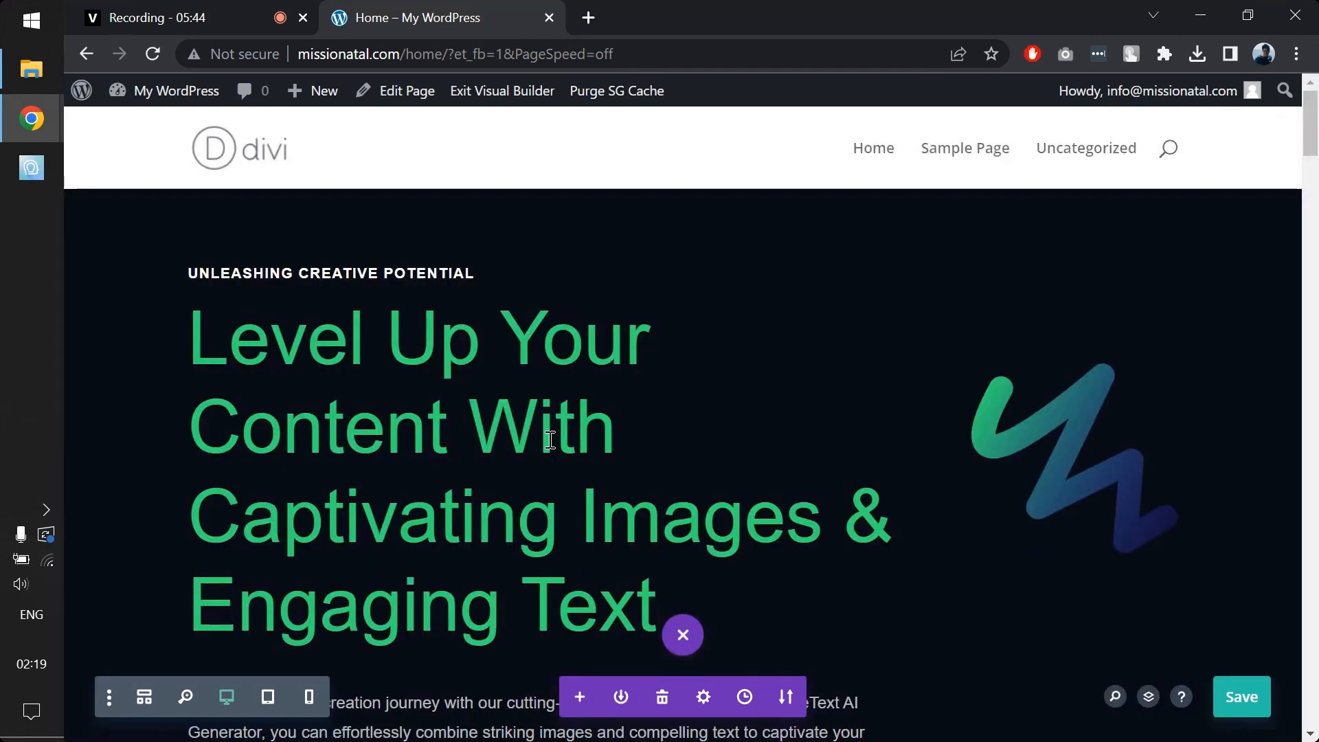
{"action": "scroll", "coordinate": [550, 440], "scroll_direction": "down", "scroll_amount": 15}
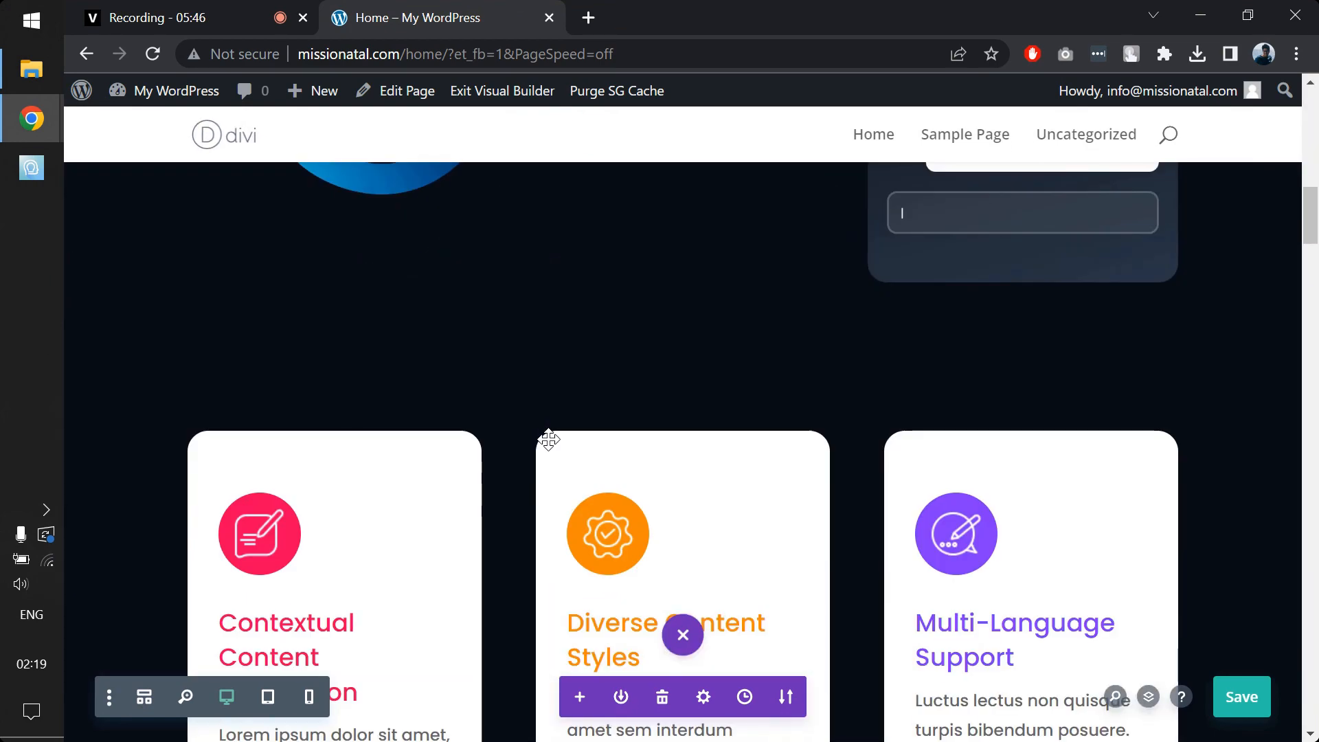
{"action": "scroll", "coordinate": [549, 440], "scroll_direction": "down", "scroll_amount": 10}
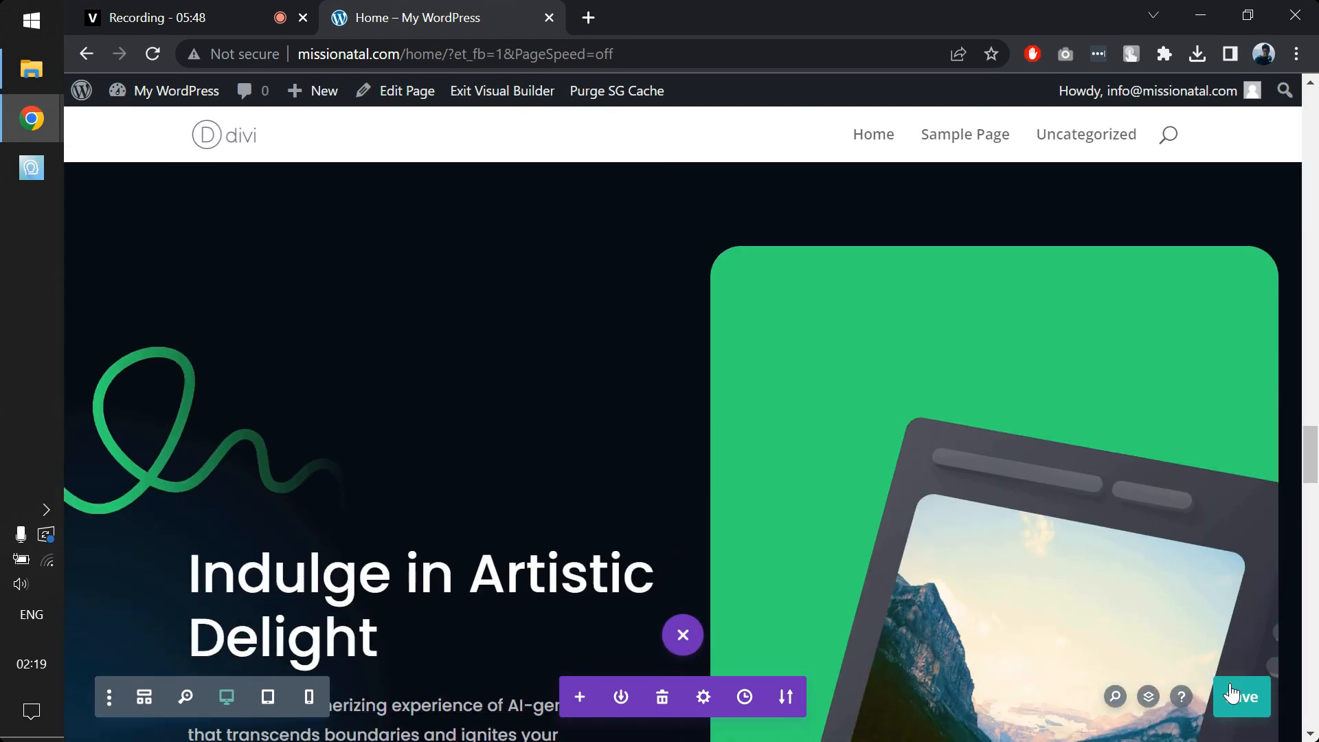
{"action": "left_click", "coordinate": [1230, 704]}
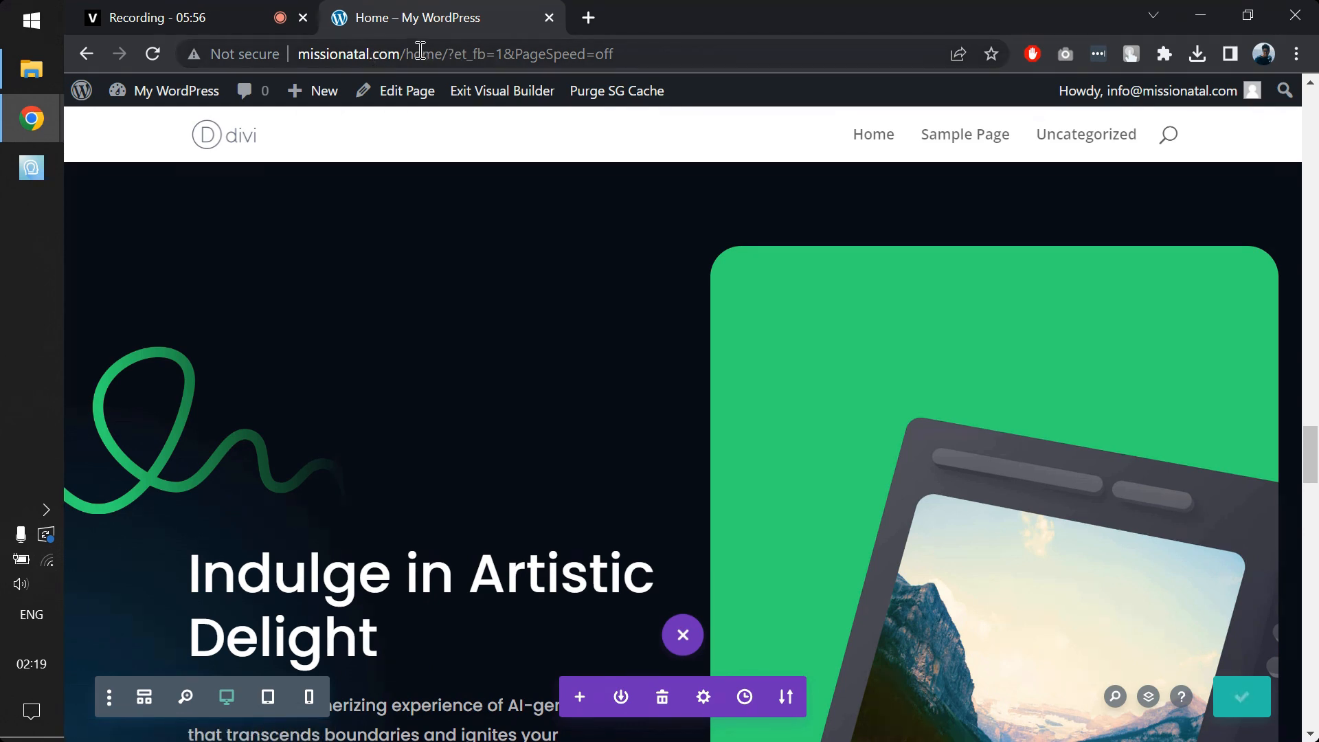
Open the site's root address, missionatal.com, separately from the Visual Builder and examine the front page.
{"action": "left_click_drag", "start_coordinate": [402, 53], "coordinate": [298, 53]}
{"action": "key", "text": "ctrl+c"}
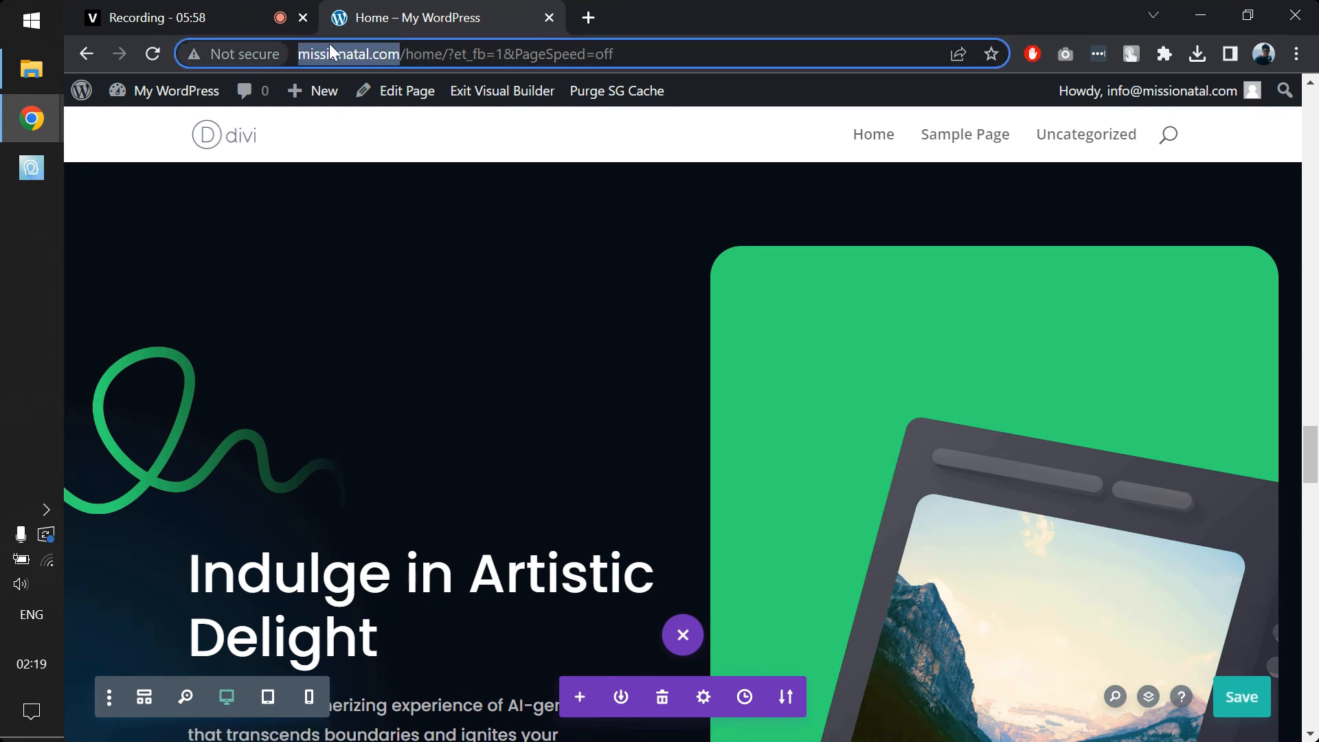
{"action": "left_click", "coordinate": [588, 16]}
{"action": "key", "text": "ctrl+v"}
{"action": "key", "text": "Return"}
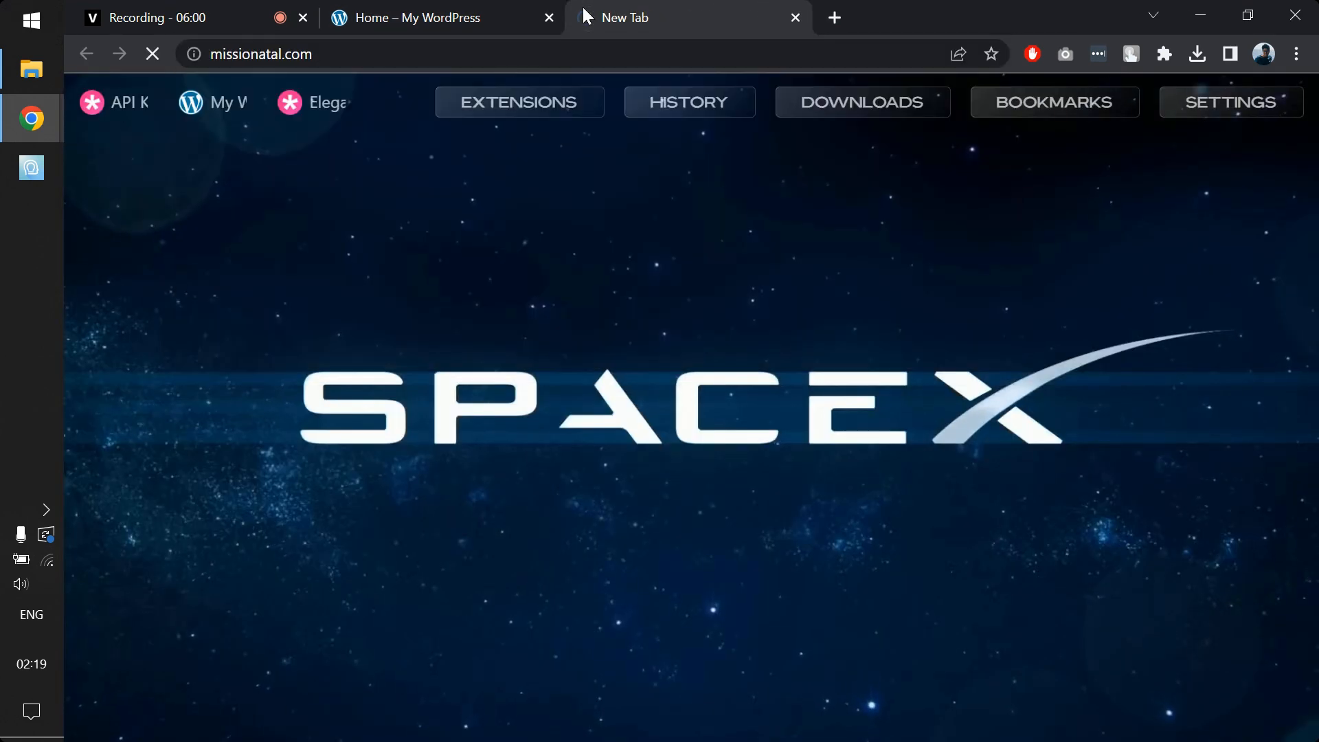
{"action": "scroll", "coordinate": [716, 303], "scroll_direction": "down", "scroll_amount": 2}
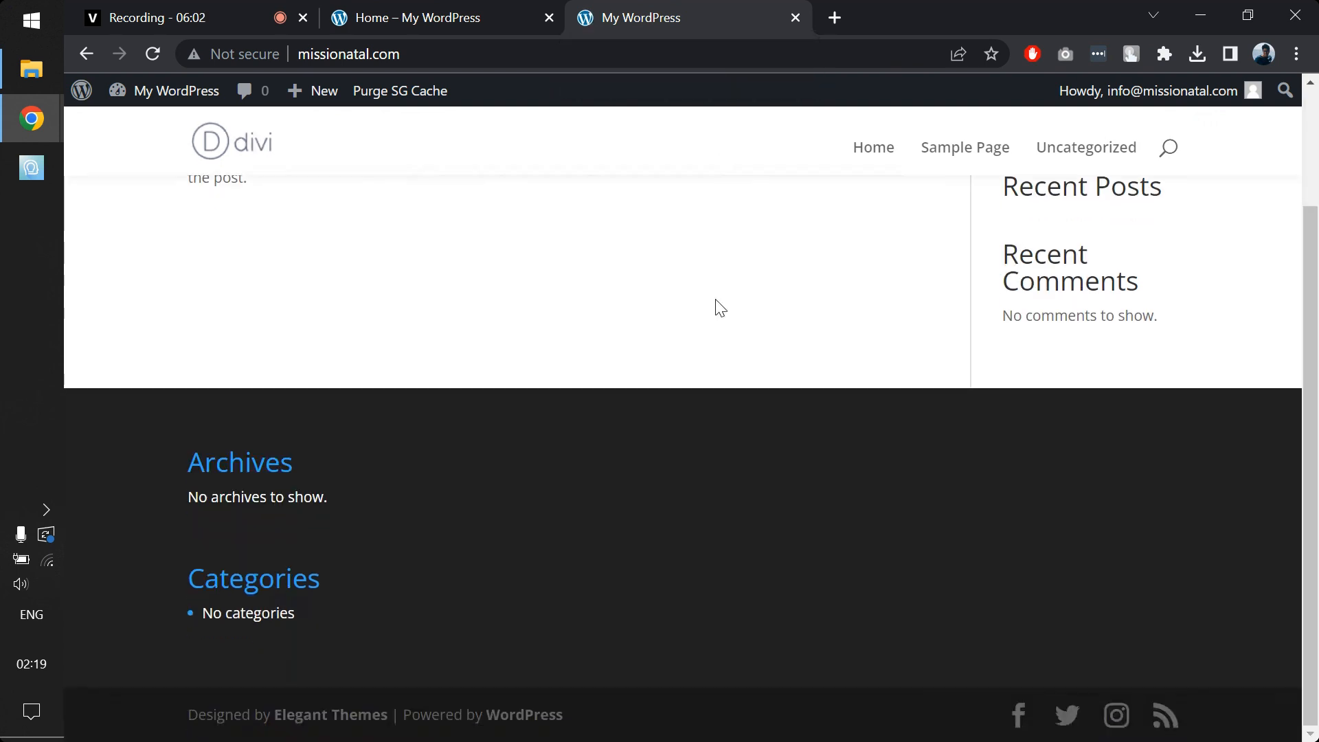
{"action": "scroll", "coordinate": [716, 306], "scroll_direction": "up", "scroll_amount": 2}
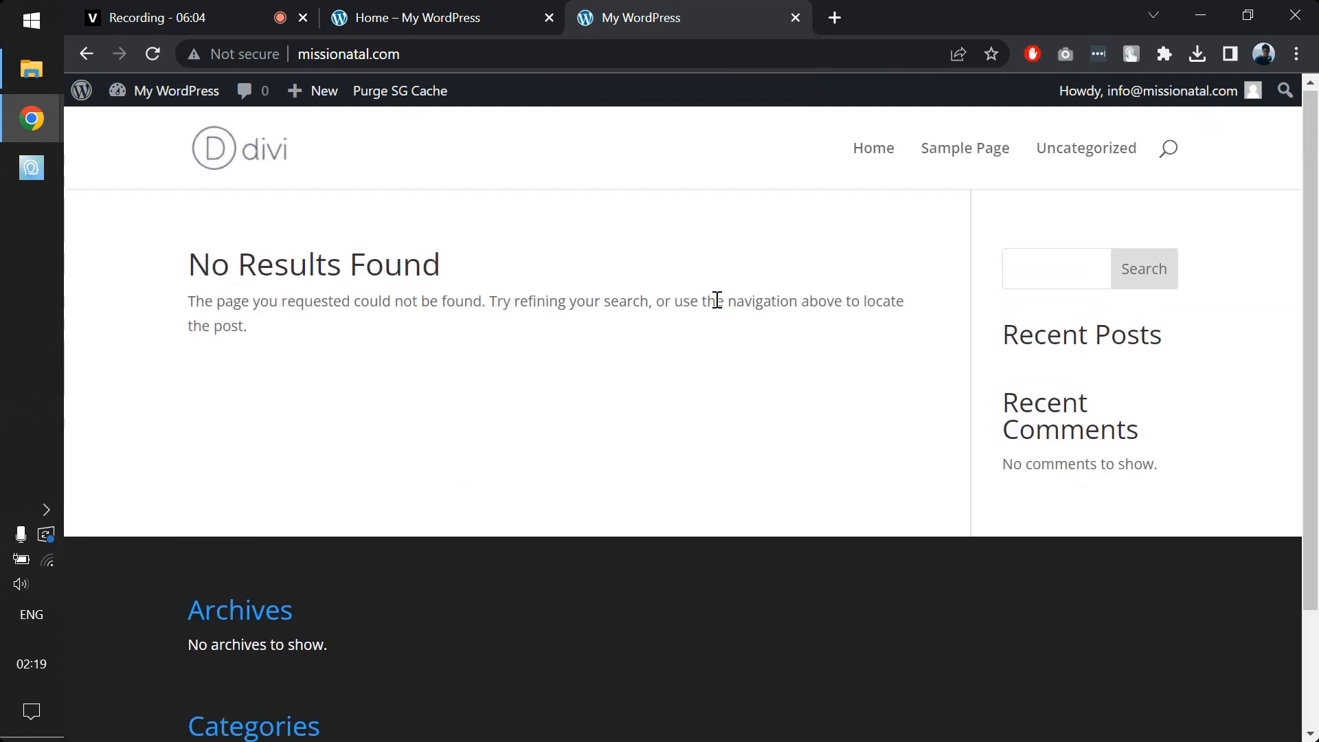
Compare the Home page in the Visual Builder, including its address, with the site's front page.
{"action": "left_click", "coordinate": [504, 10]}
{"action": "left_click", "coordinate": [717, 9]}
{"action": "left_click", "coordinate": [515, 9]}
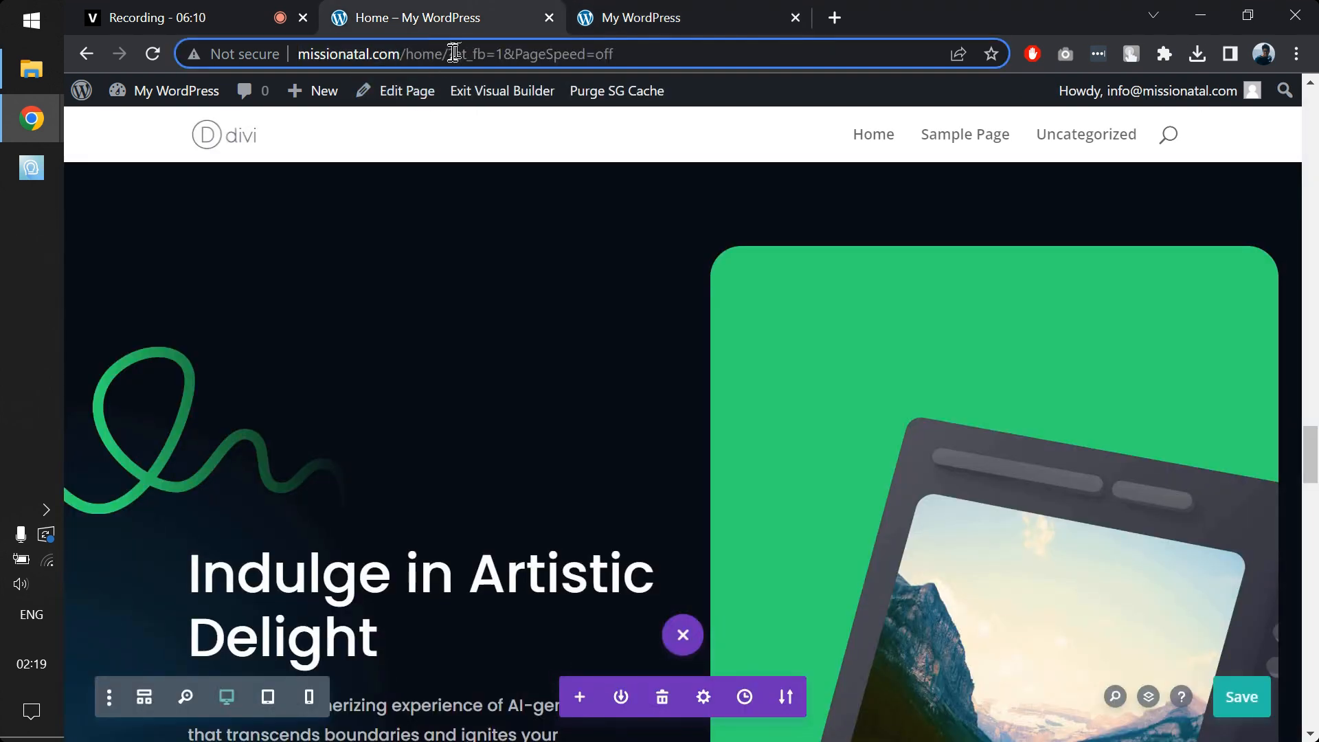
{"action": "left_click_drag", "start_coordinate": [448, 53], "coordinate": [674, 53]}
{"action": "left_click", "coordinate": [653, 8]}
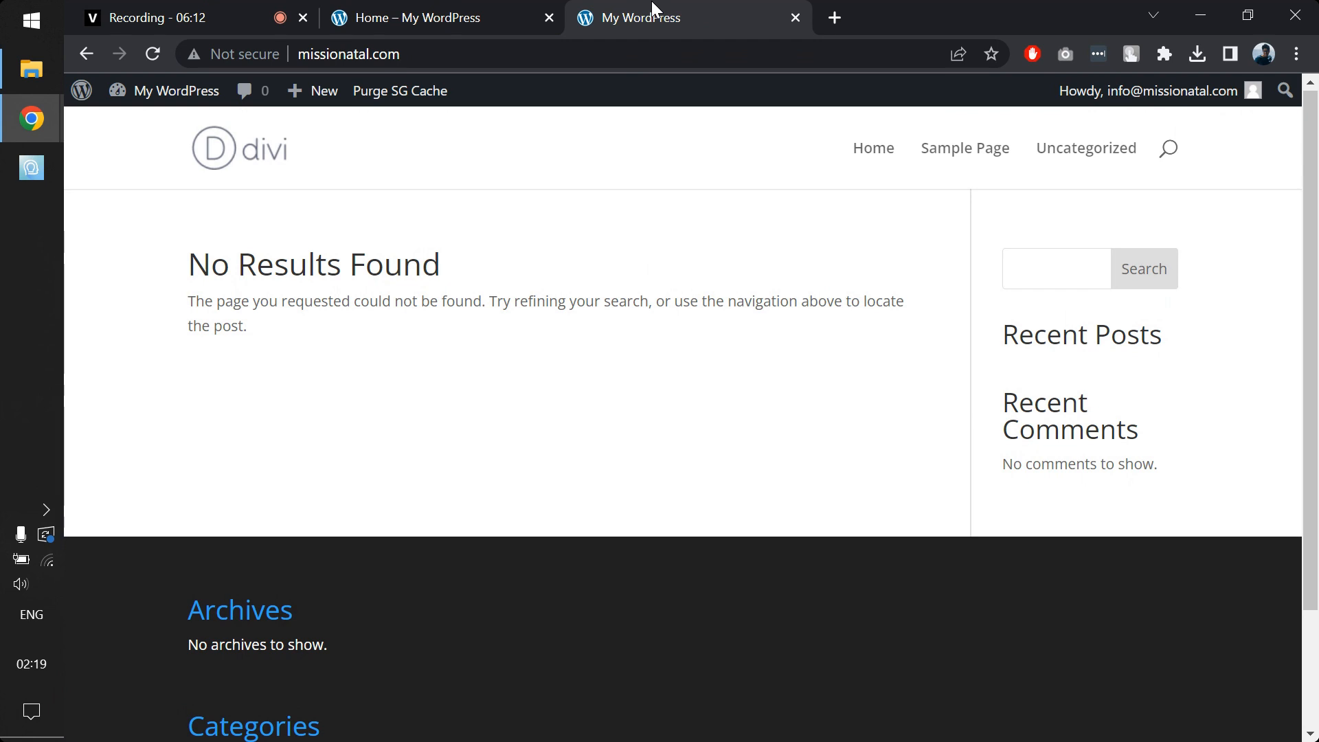
Open the Divi Theme Builder from the site's dashboard and build a new template assigned to Homepage.
{"action": "mouse_move", "coordinate": [165, 90]}
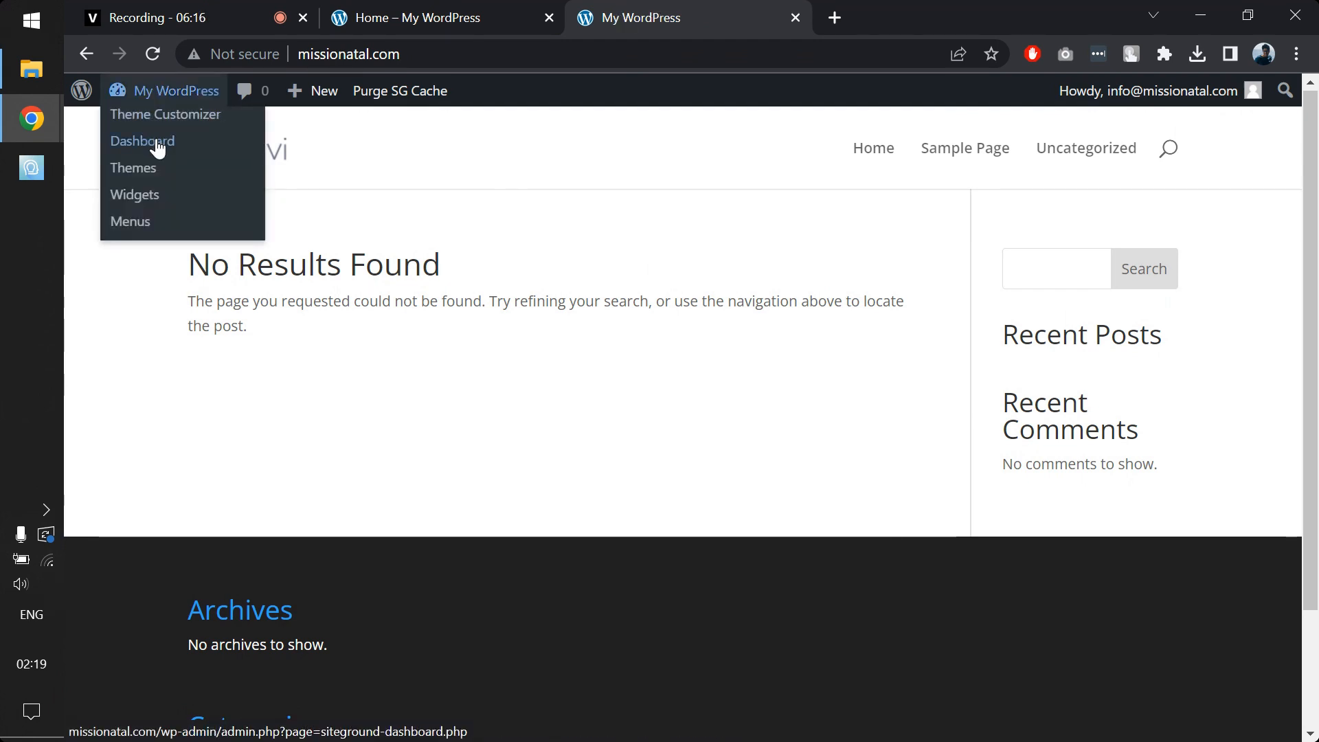
{"action": "left_click", "coordinate": [154, 141]}
{"action": "scroll", "coordinate": [124, 281], "scroll_direction": "down", "scroll_amount": 6}
{"action": "mouse_move", "coordinate": [113, 677]}
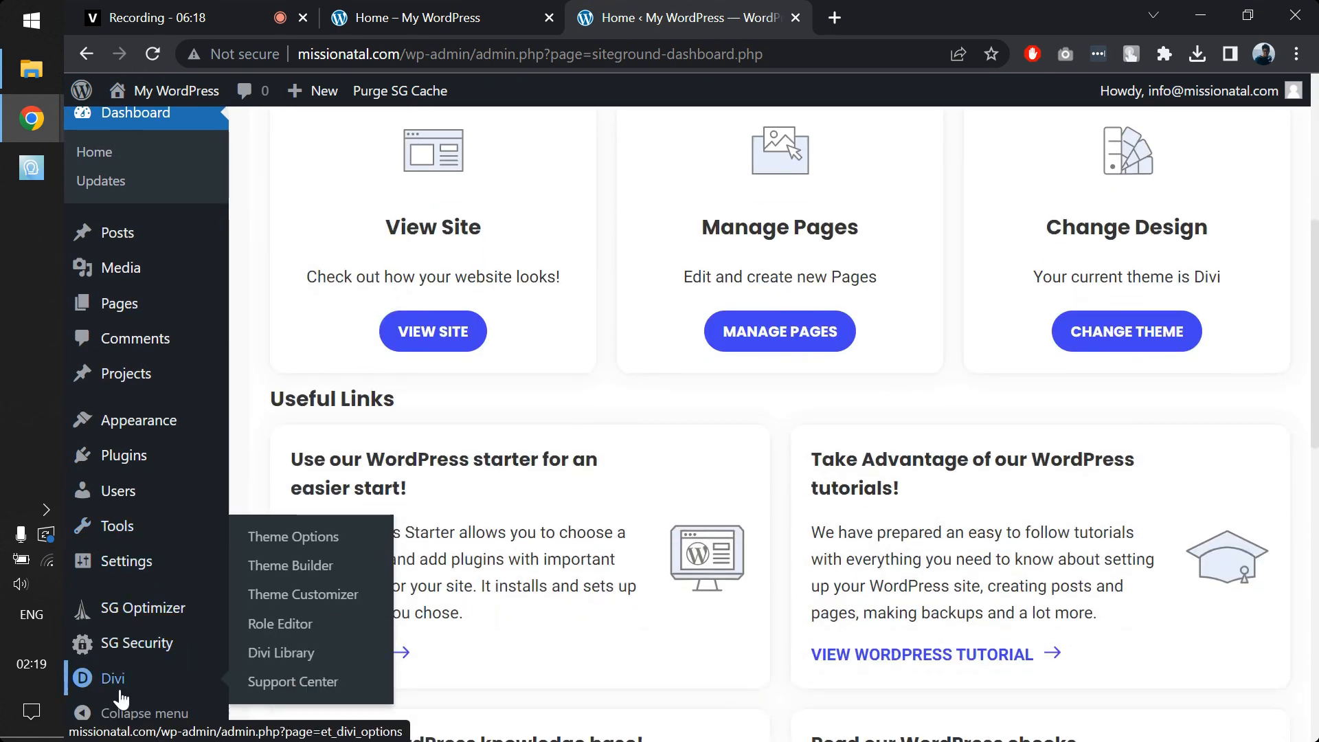
{"action": "left_click", "coordinate": [337, 571]}
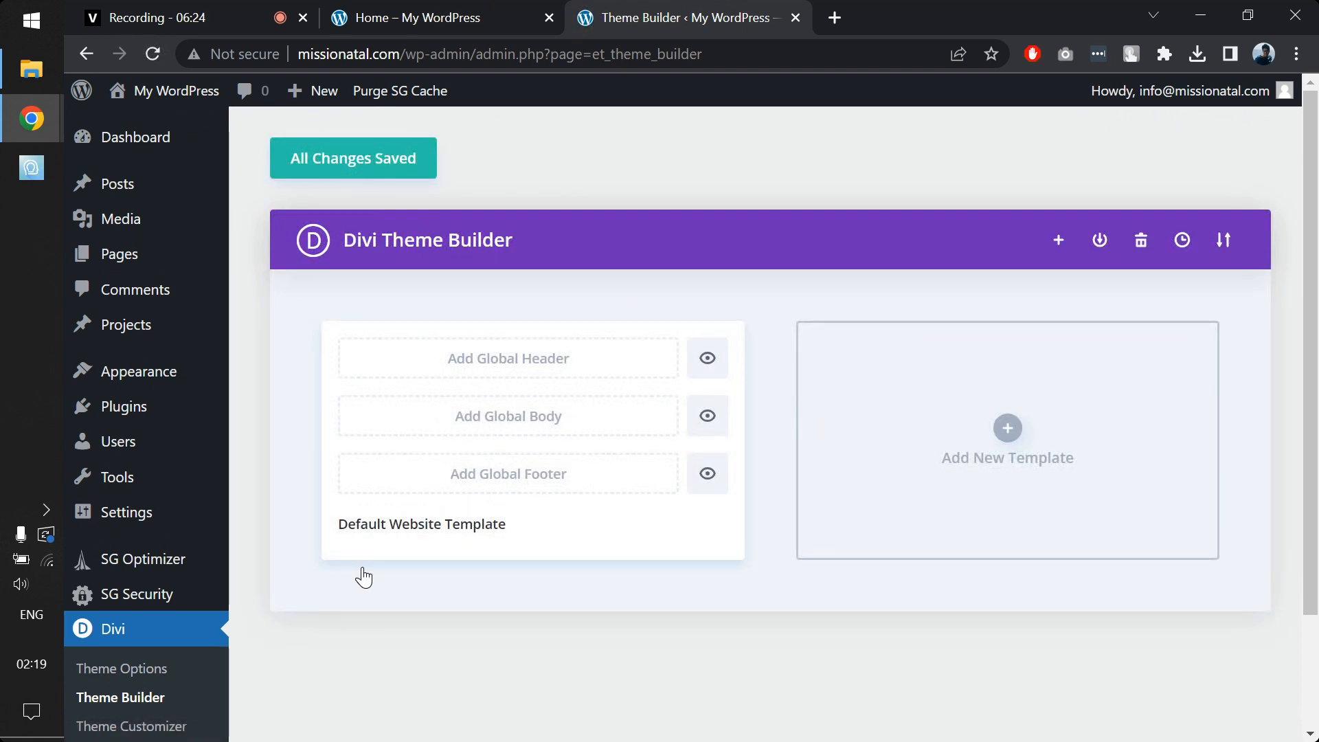
{"action": "left_click", "coordinate": [1008, 429]}
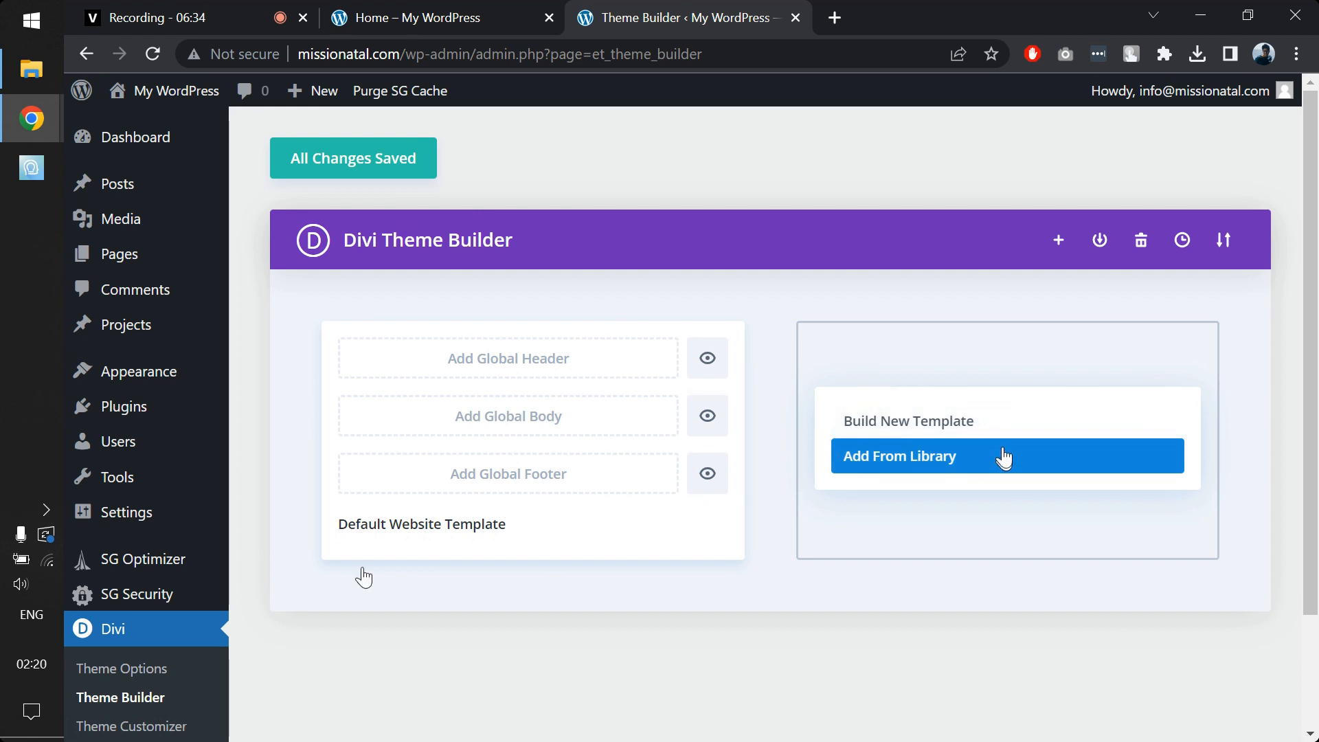
{"action": "left_click", "coordinate": [988, 426]}
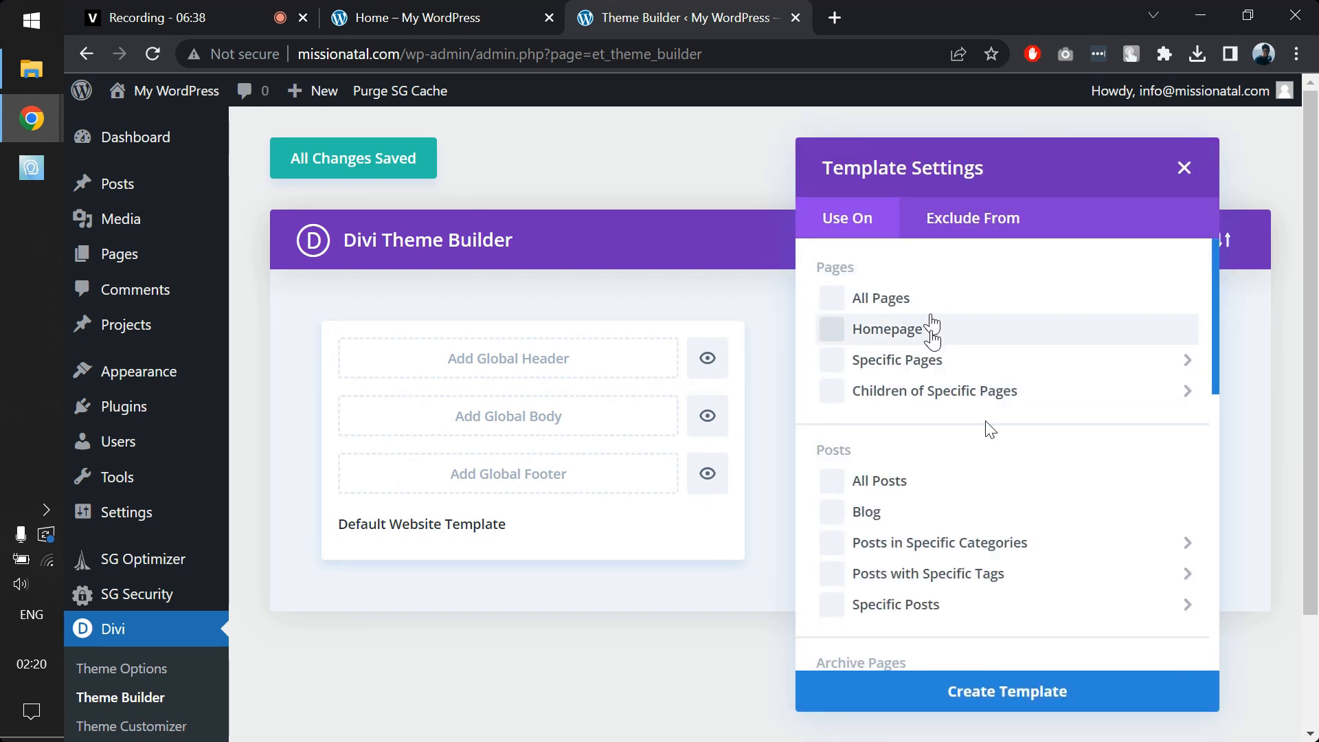
{"action": "left_click", "coordinate": [932, 330]}
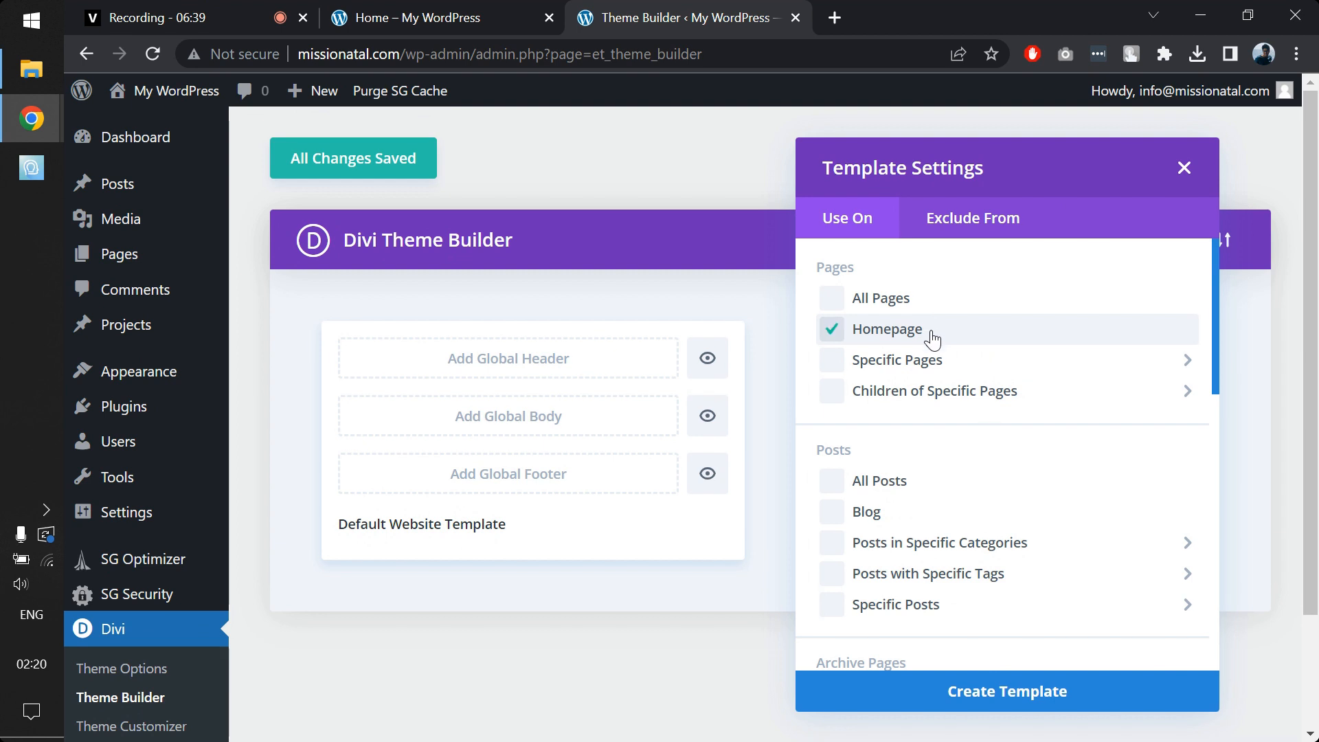
{"action": "left_click", "coordinate": [971, 694]}
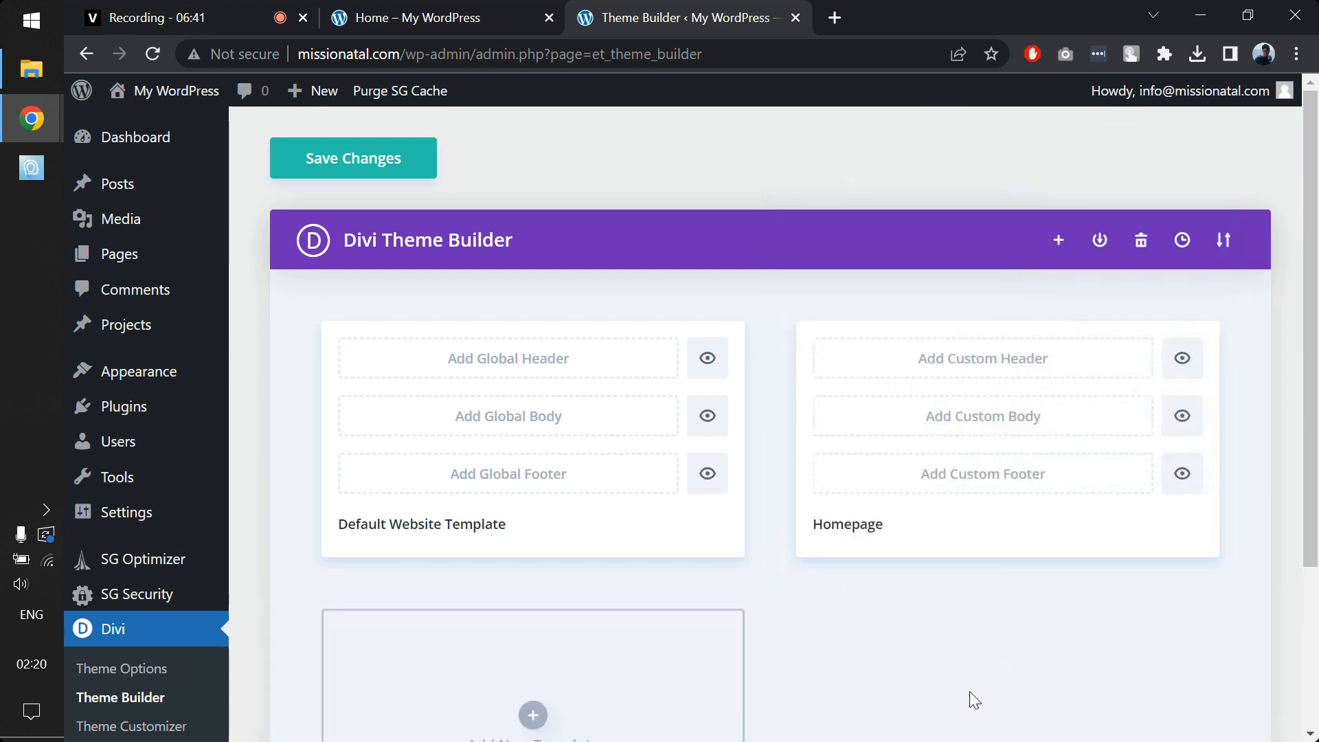
Load the premade AI Generator Landing Page layout as the Homepage template's custom body and save the Theme Builder changes.
{"action": "left_click", "coordinate": [950, 427]}
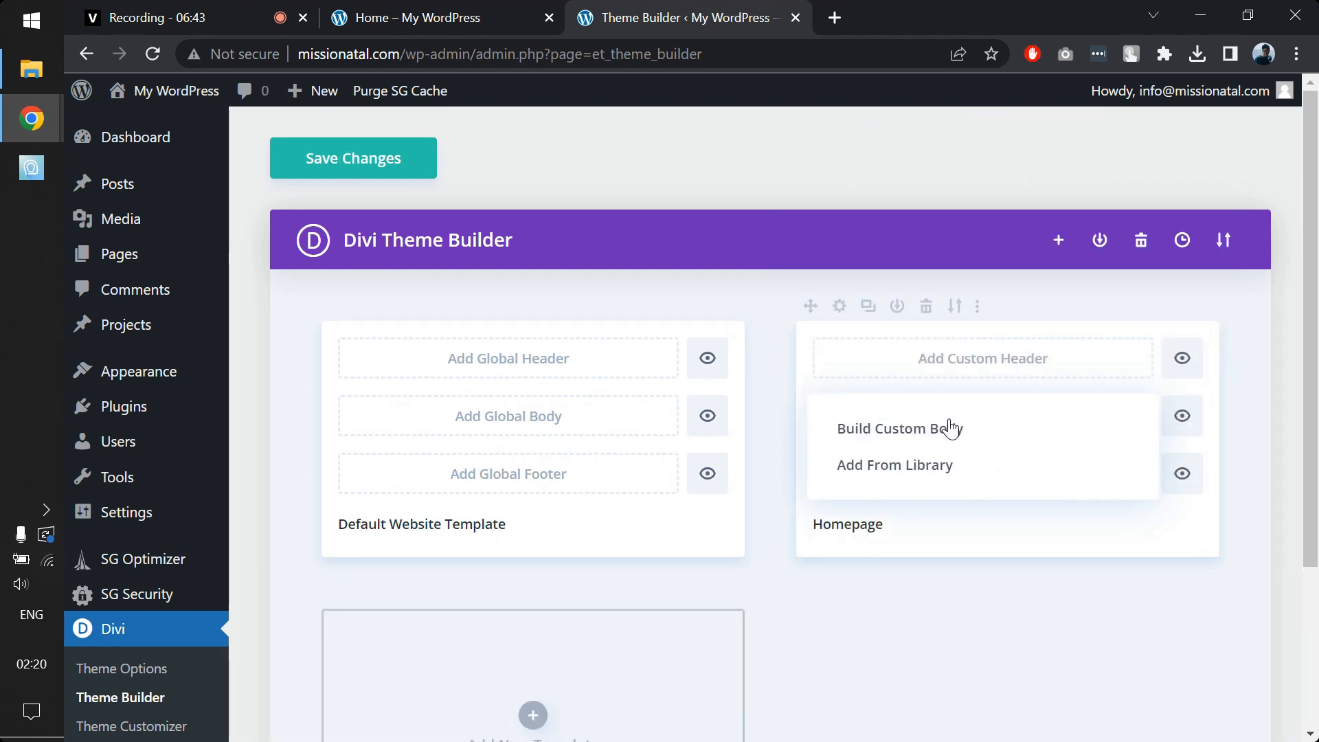
{"action": "left_click", "coordinate": [953, 471]}
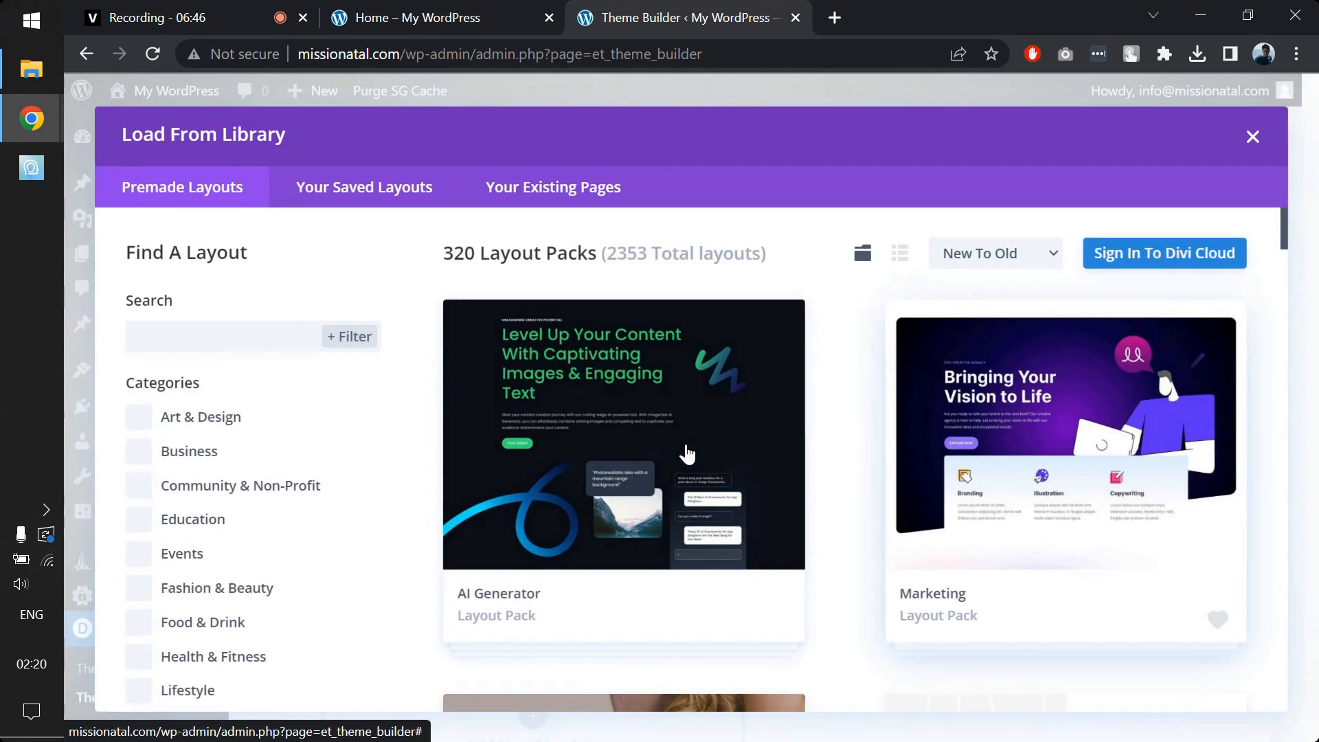
{"action": "left_click", "coordinate": [686, 447]}
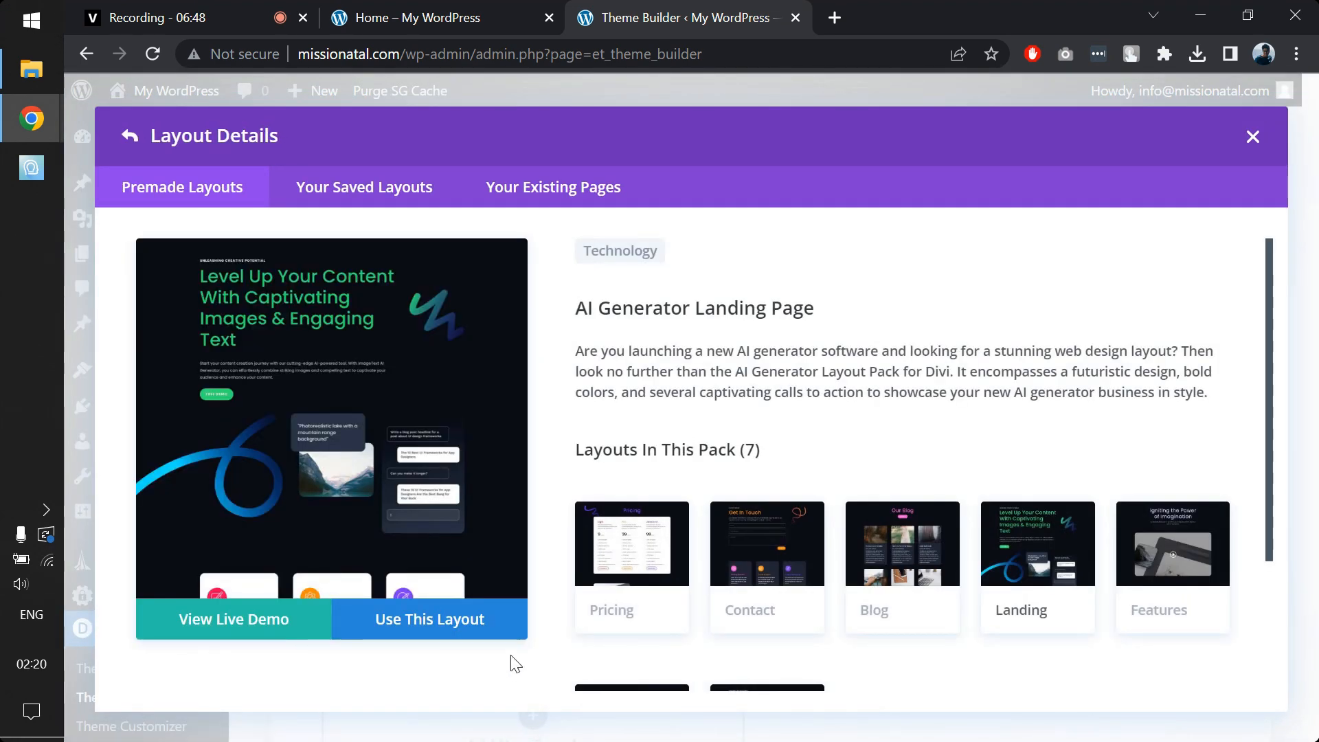
{"action": "left_click", "coordinate": [484, 635]}
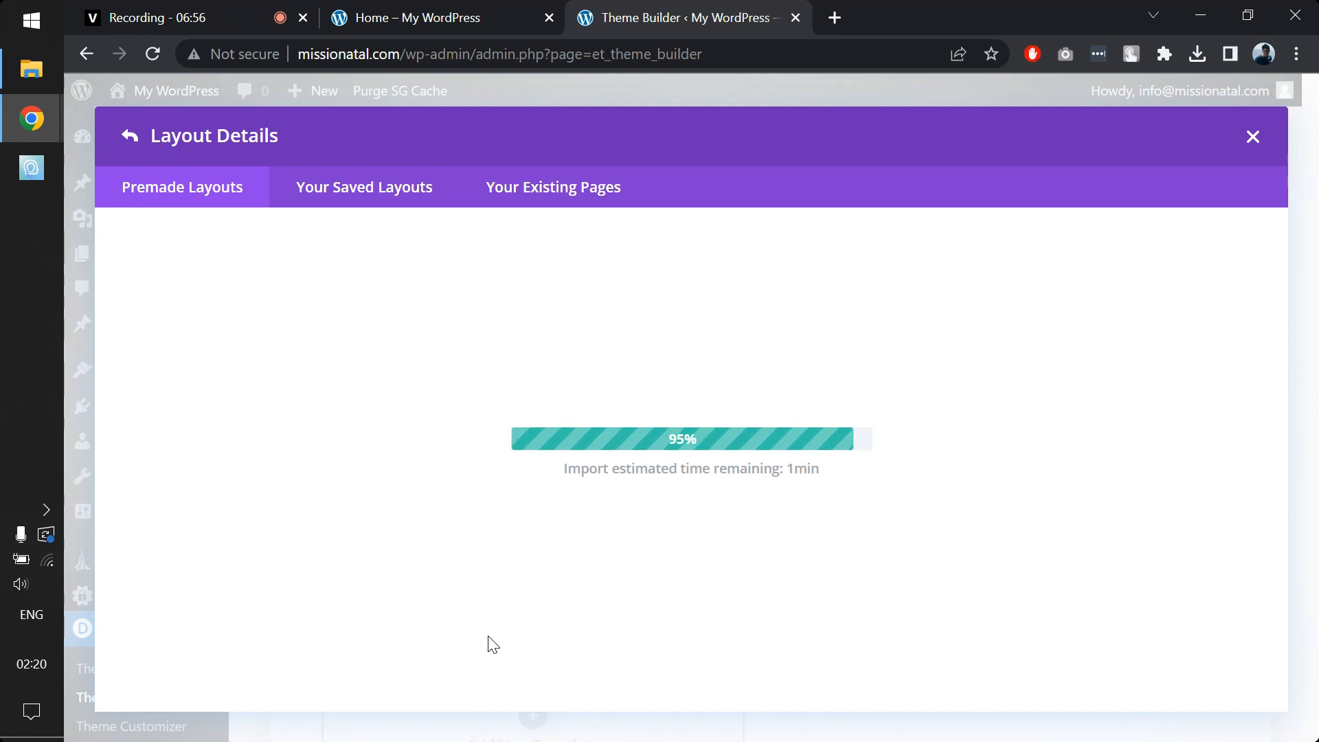
{"action": "left_click", "coordinate": [421, 15]}
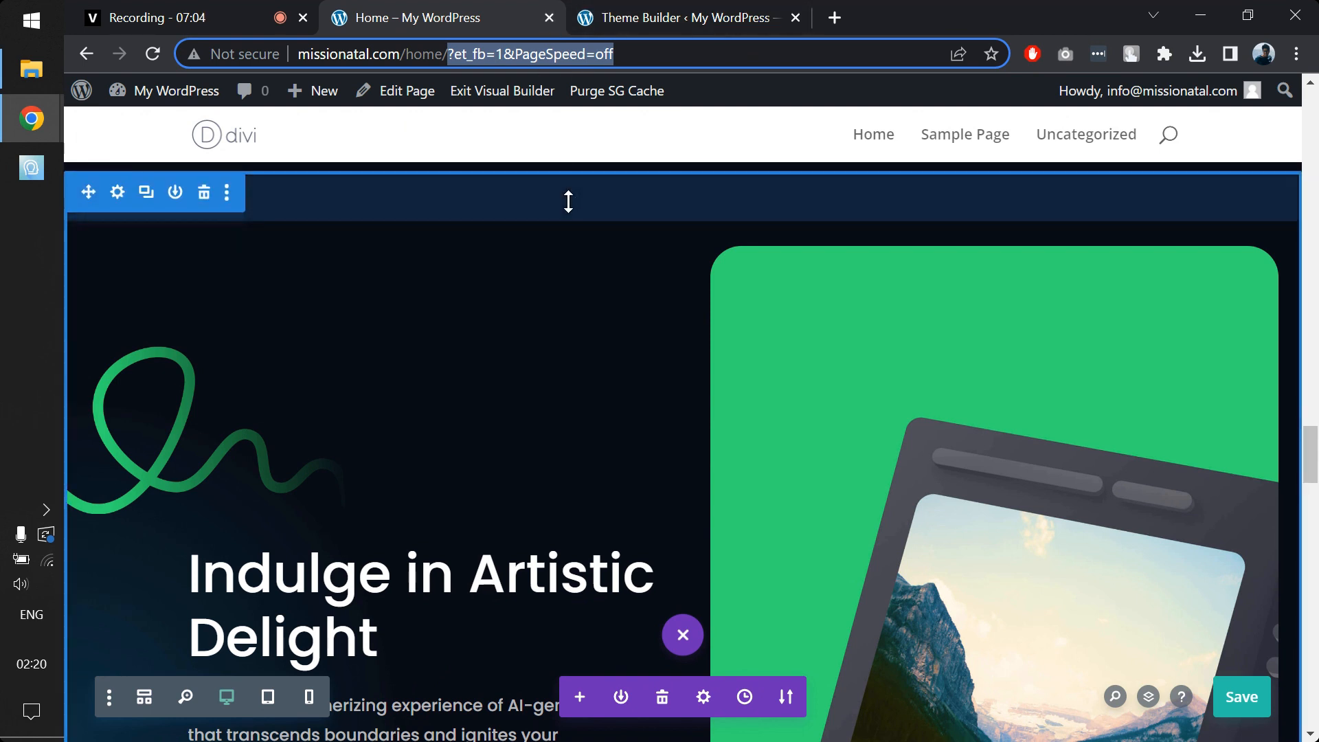
{"action": "left_click", "coordinate": [752, 10]}
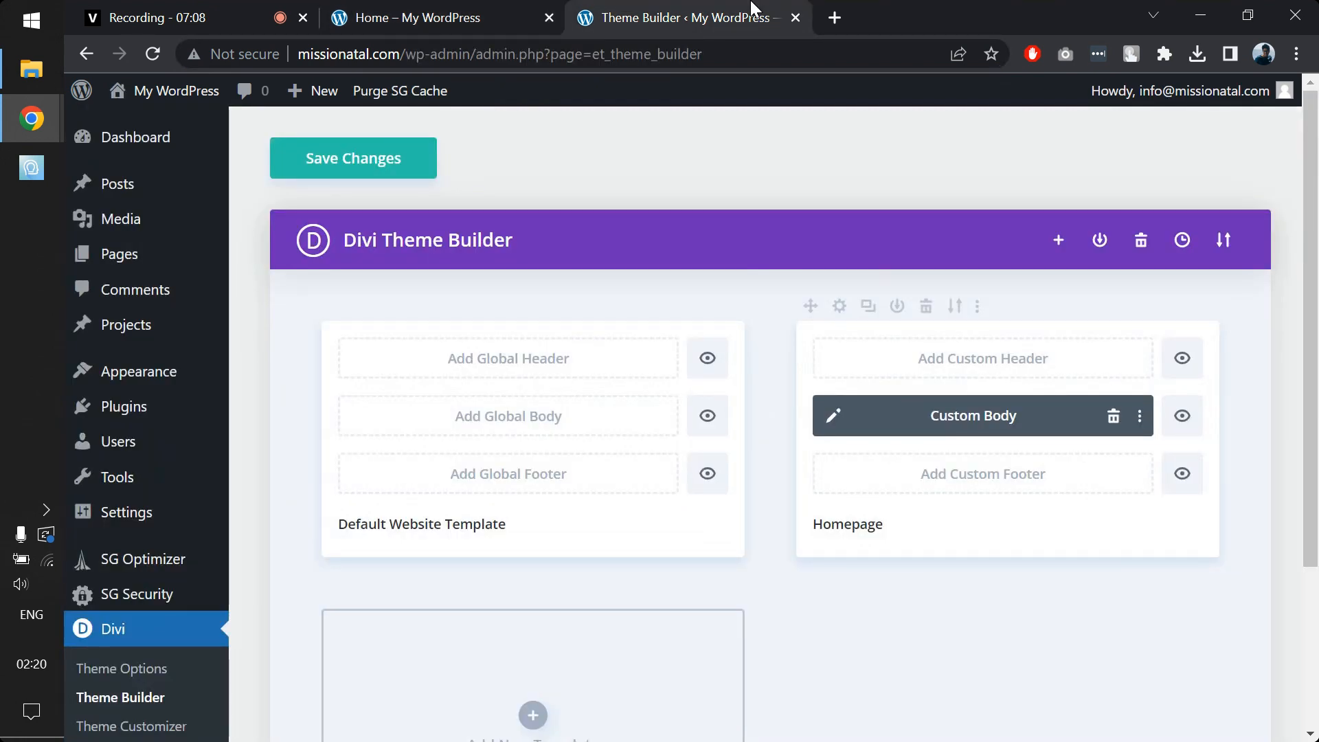
{"action": "left_click", "coordinate": [390, 172]}
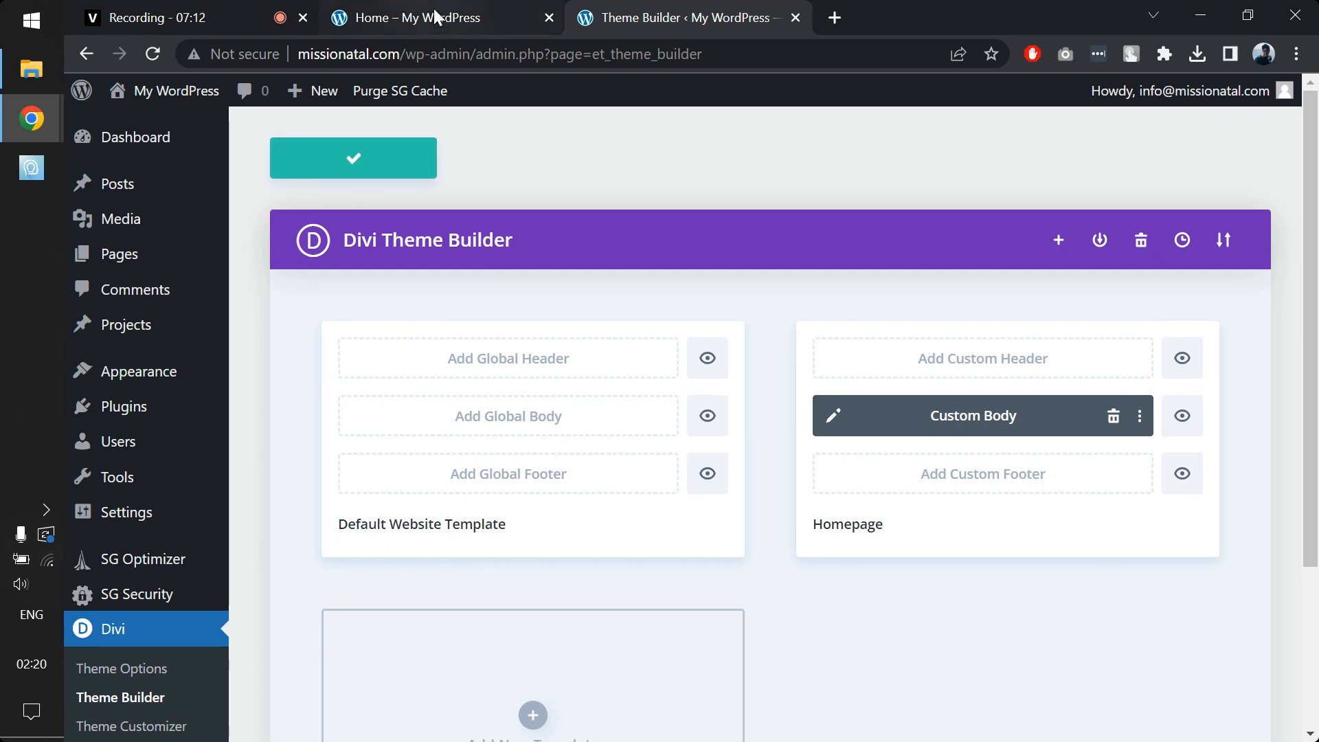
Open missionatal.com separately from the Theme Builder and review the front page with the Homepage template applied.
{"action": "left_click", "coordinate": [427, 14]}
{"action": "left_click", "coordinate": [684, 15]}
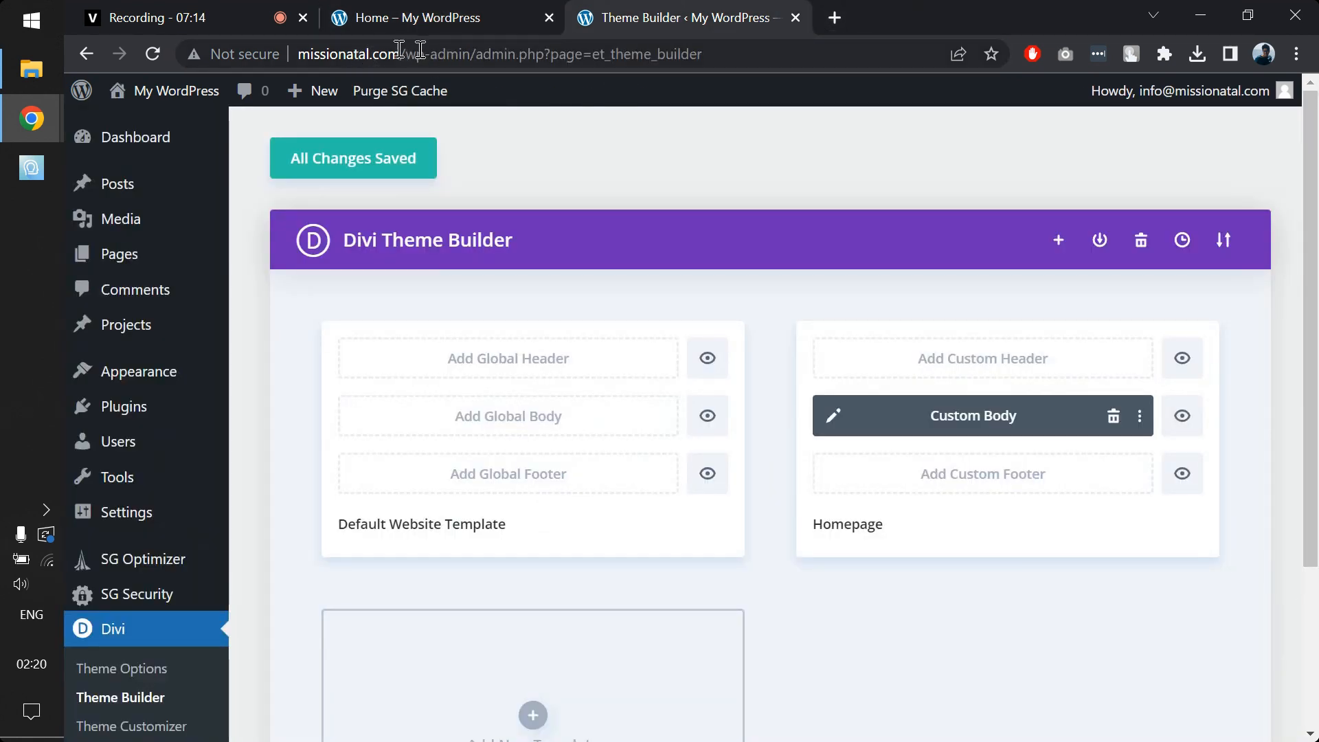
{"action": "left_click_drag", "start_coordinate": [404, 51], "coordinate": [230, 50]}
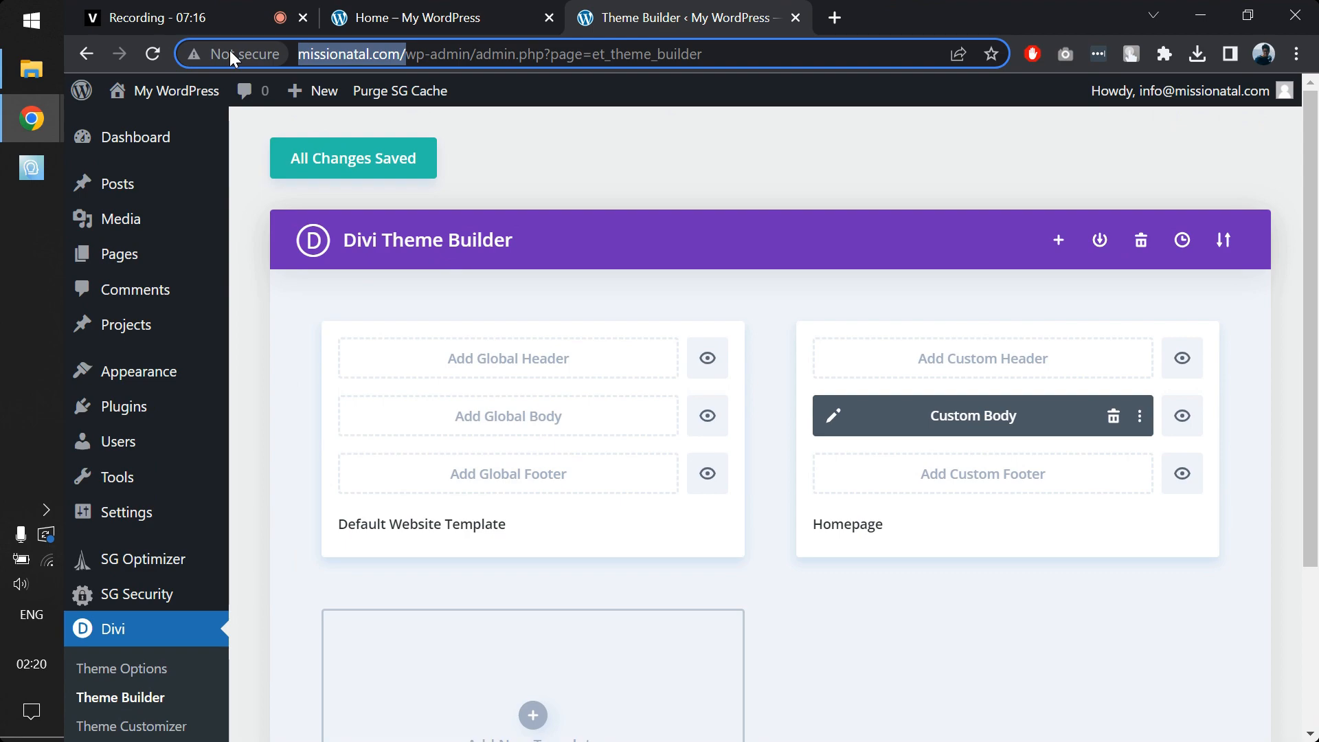
{"action": "key", "text": "ctrl+c"}
{"action": "key", "text": "ctrl+t"}
{"action": "key", "text": "ctrl+v"}
{"action": "key", "text": "Return"}
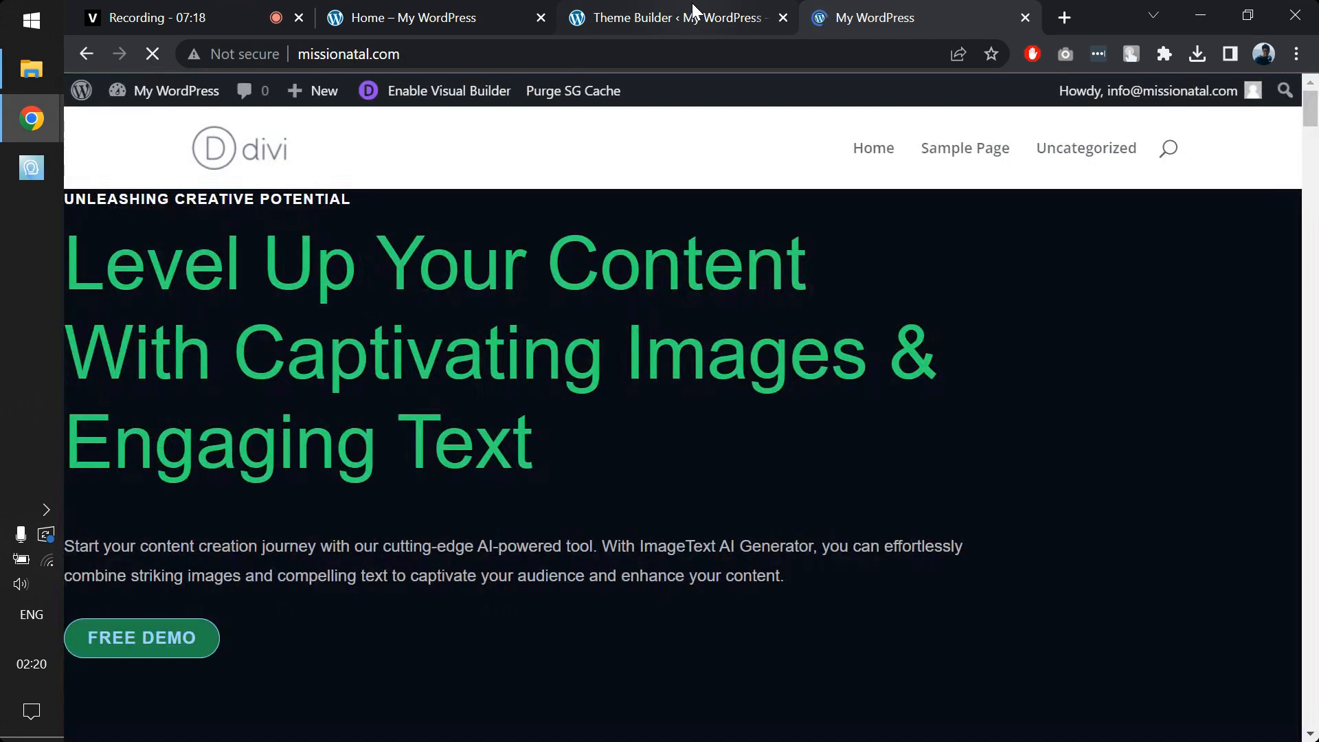
{"action": "scroll", "coordinate": [686, 357], "scroll_direction": "down", "scroll_amount": 15}
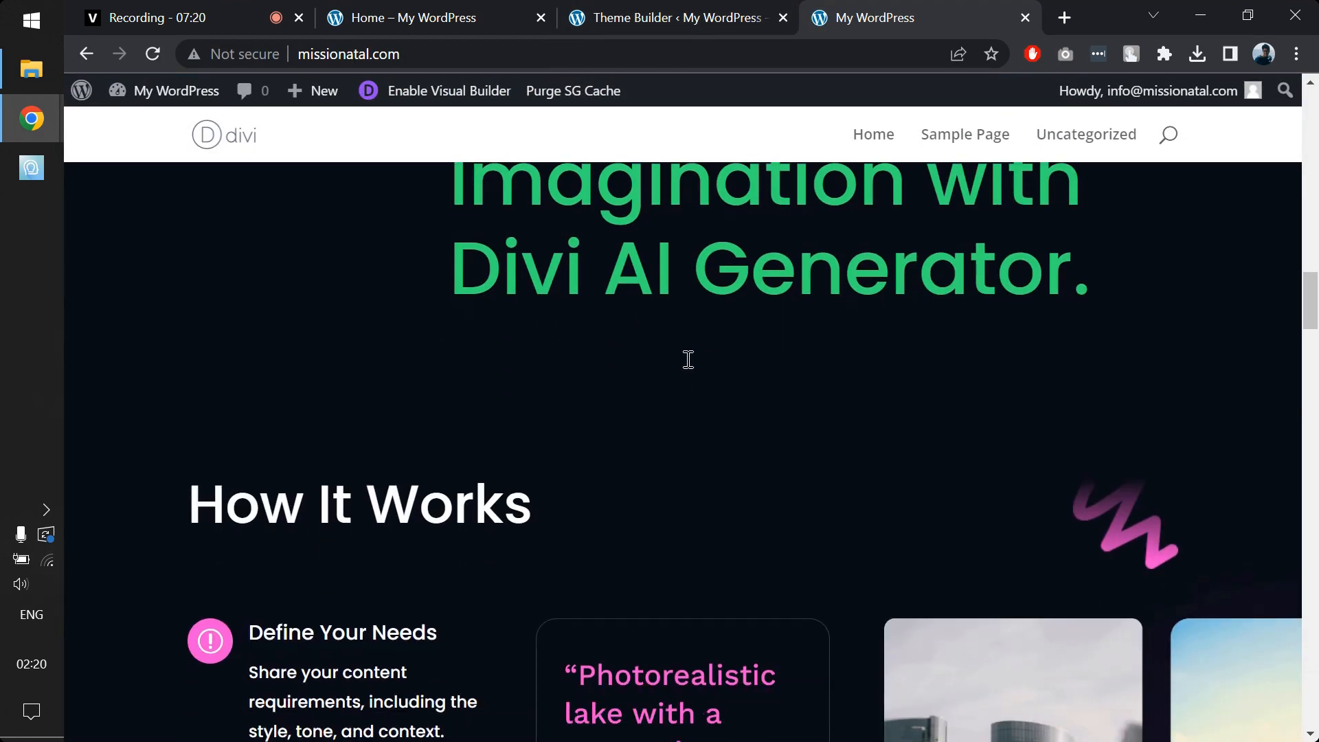
{"action": "scroll", "coordinate": [686, 357], "scroll_direction": "up", "scroll_amount": 14}
{"action": "scroll", "coordinate": [687, 344], "scroll_direction": "up", "scroll_amount": 3}
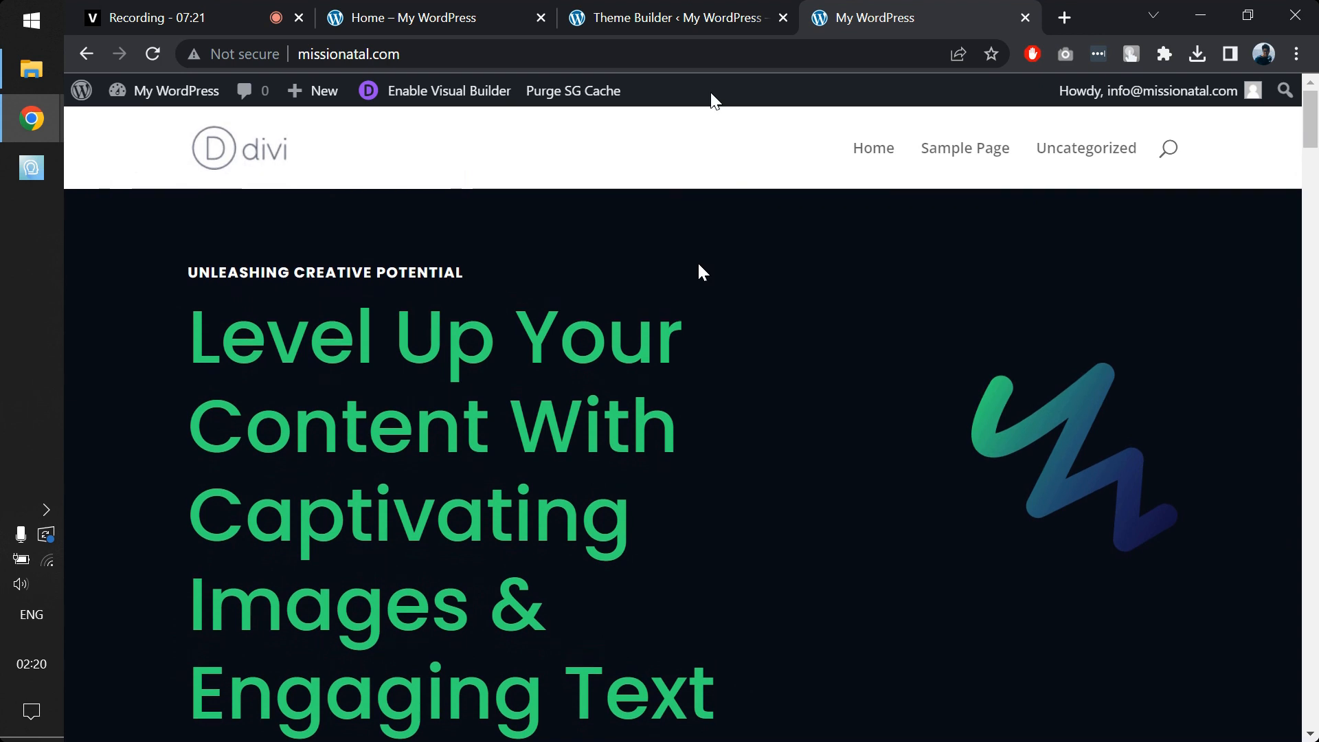
Delete the Homepage template from the Theme Builder, save the changes and reload the site's front page.
{"action": "left_click", "coordinate": [723, 15]}
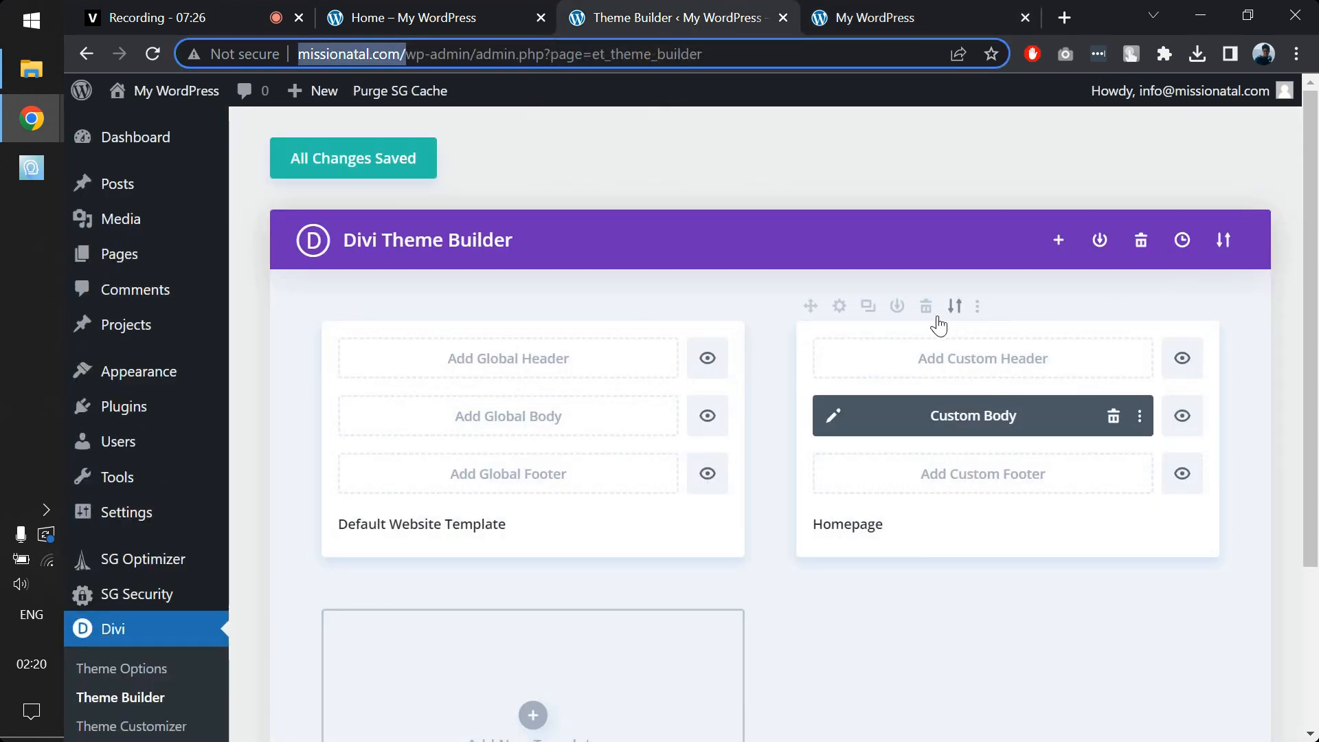
{"action": "left_click", "coordinate": [925, 306]}
{"action": "left_click", "coordinate": [412, 174]}
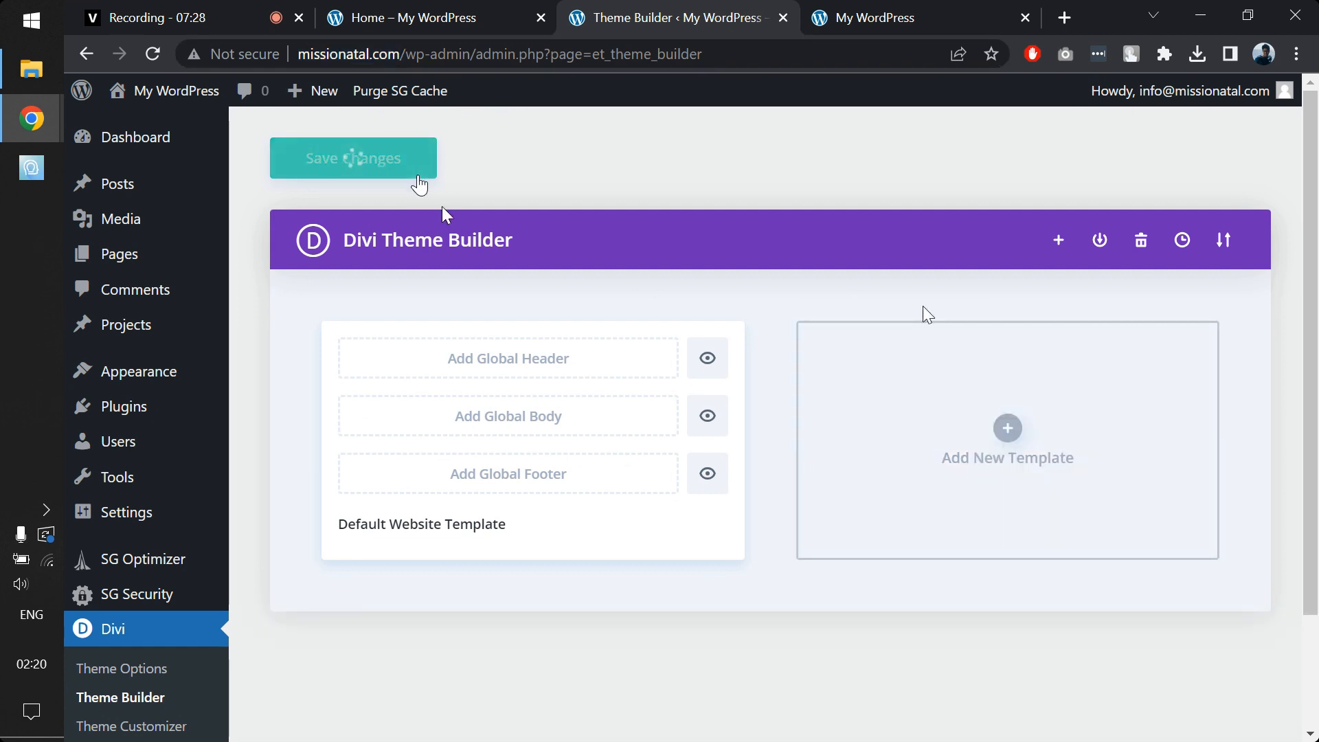
{"action": "left_click", "coordinate": [873, 8]}
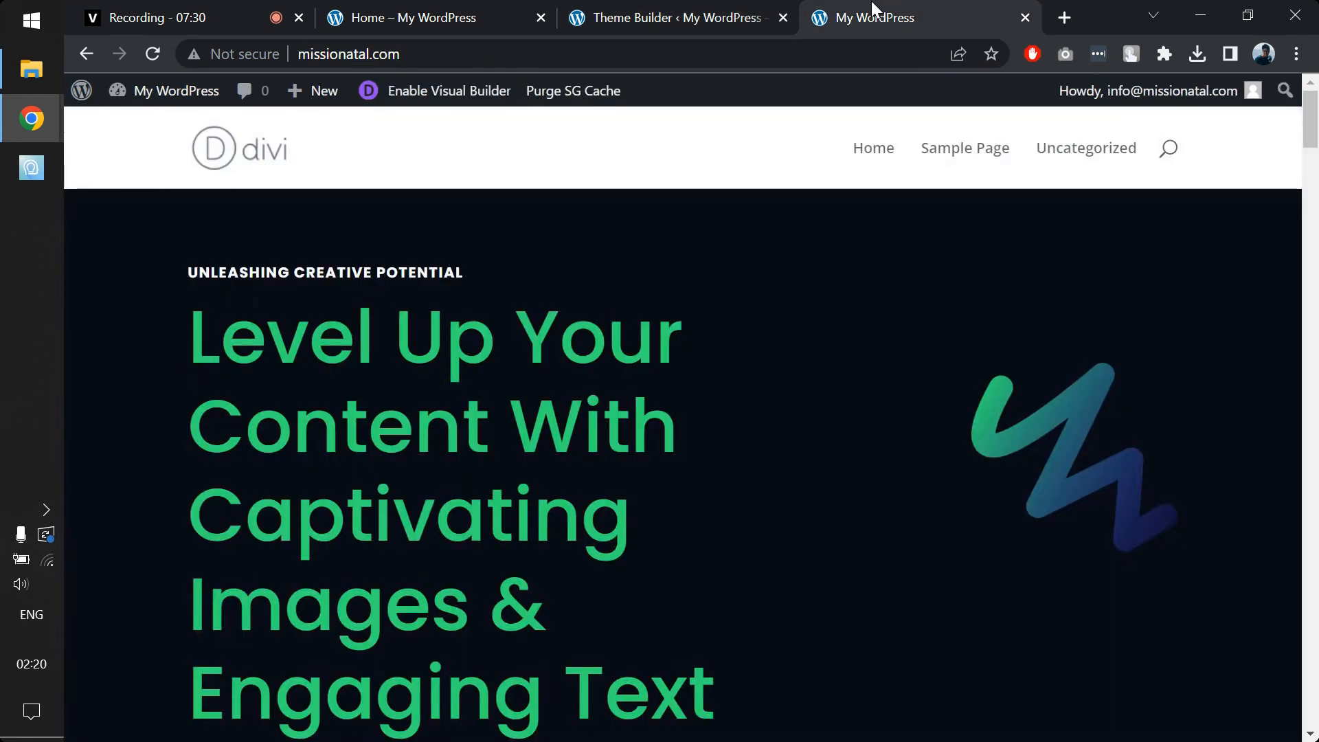
{"action": "key", "text": "F5"}
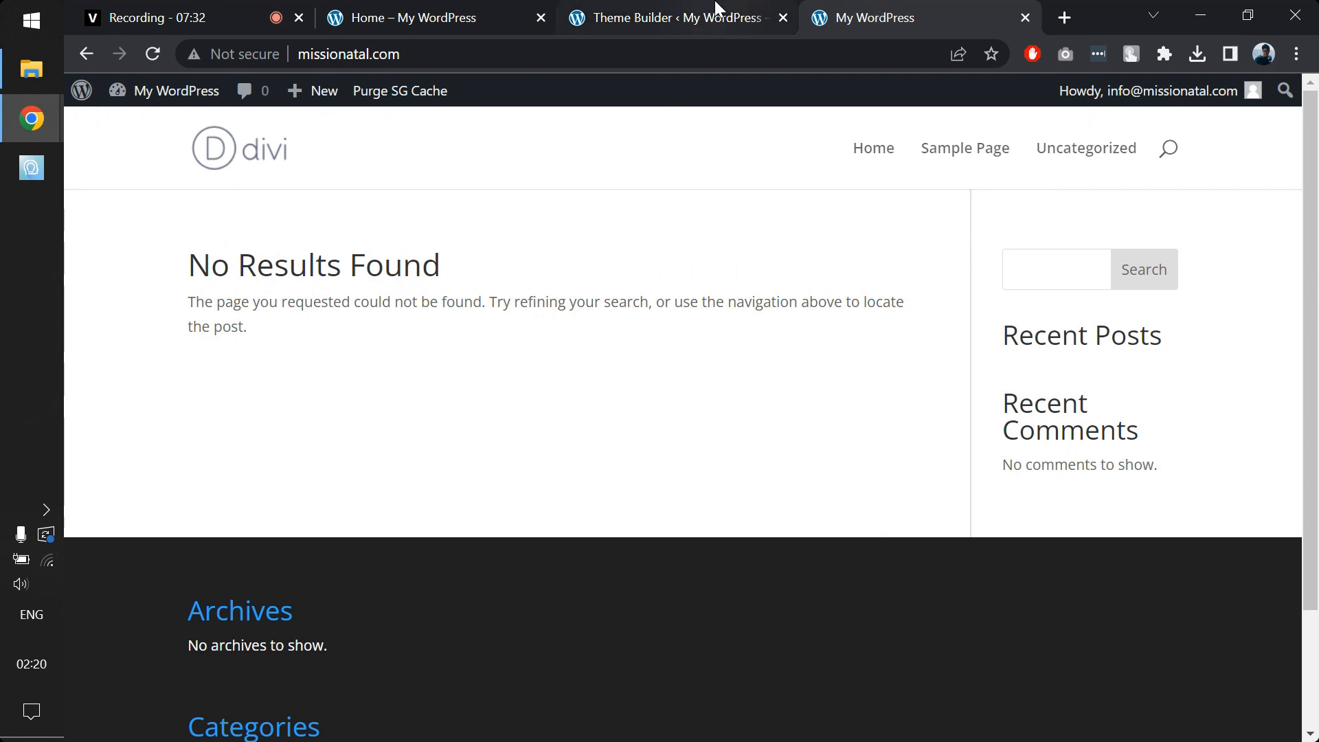
In the WordPress Reading settings, make the homepage display the static page Home and save the changes.
{"action": "left_click", "coordinate": [715, 9]}
{"action": "scroll", "coordinate": [168, 536], "scroll_direction": "down", "scroll_amount": 1}
{"action": "mouse_move", "coordinate": [162, 465]}
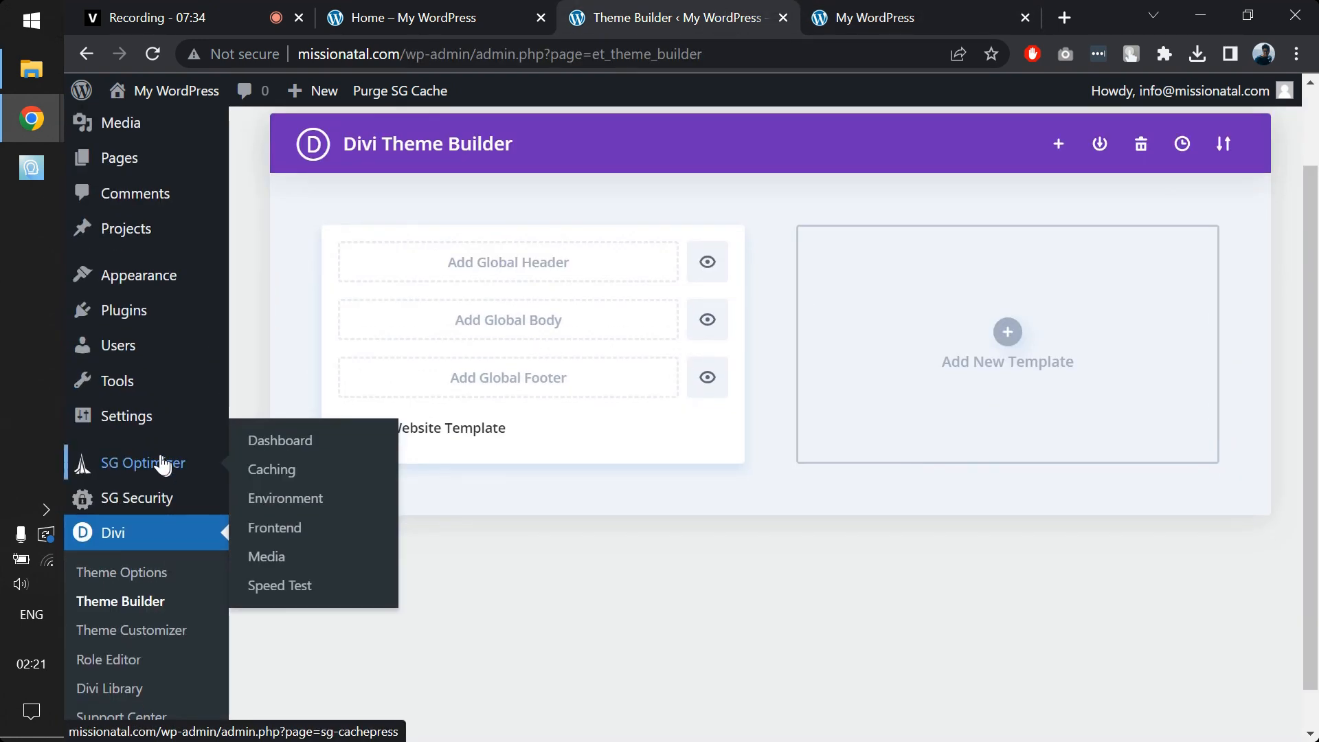
{"action": "mouse_move", "coordinate": [150, 432]}
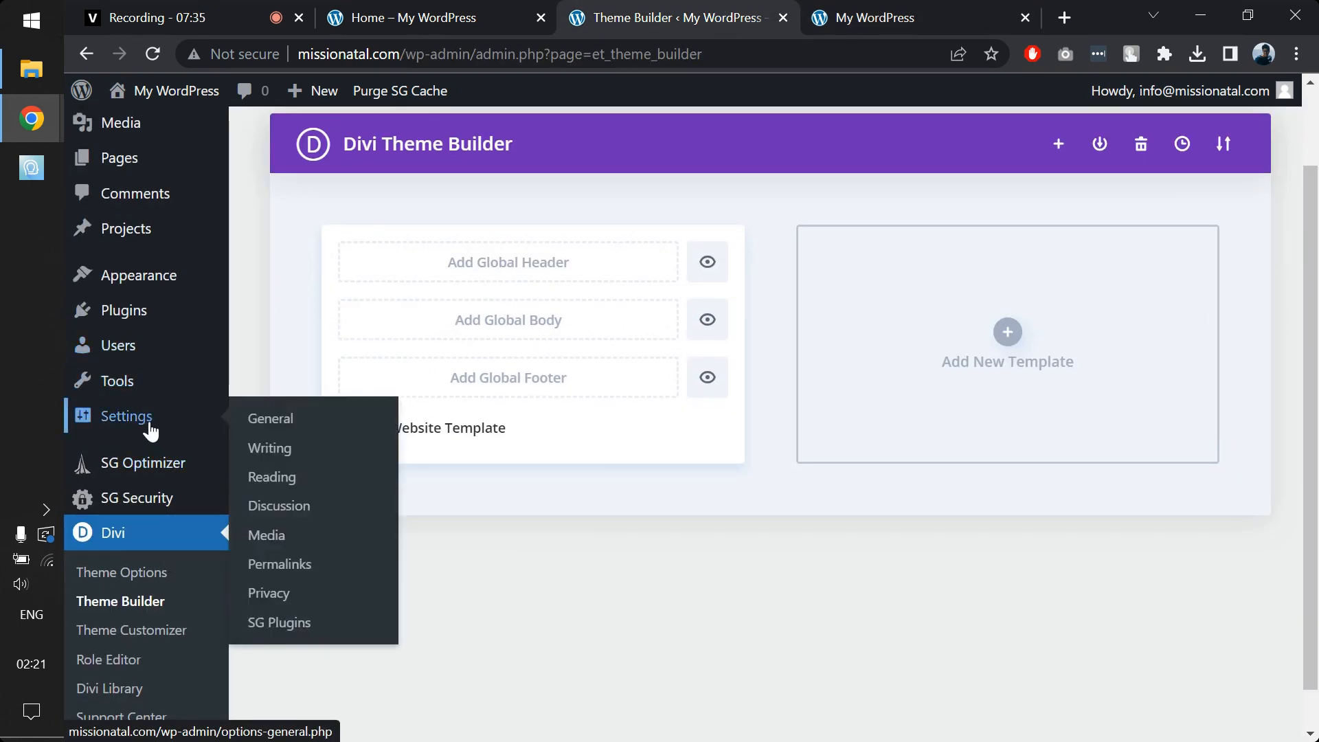
{"action": "left_click", "coordinate": [274, 479]}
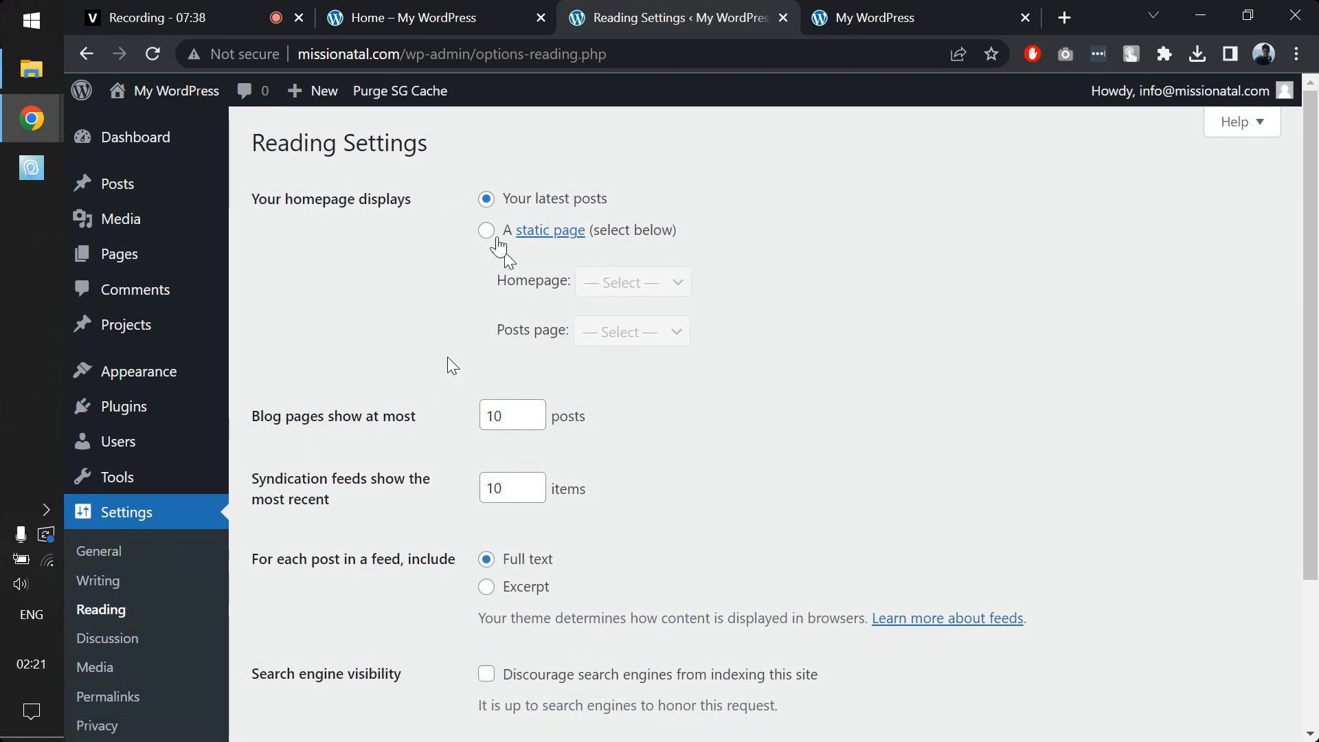
{"action": "left_click", "coordinate": [487, 231]}
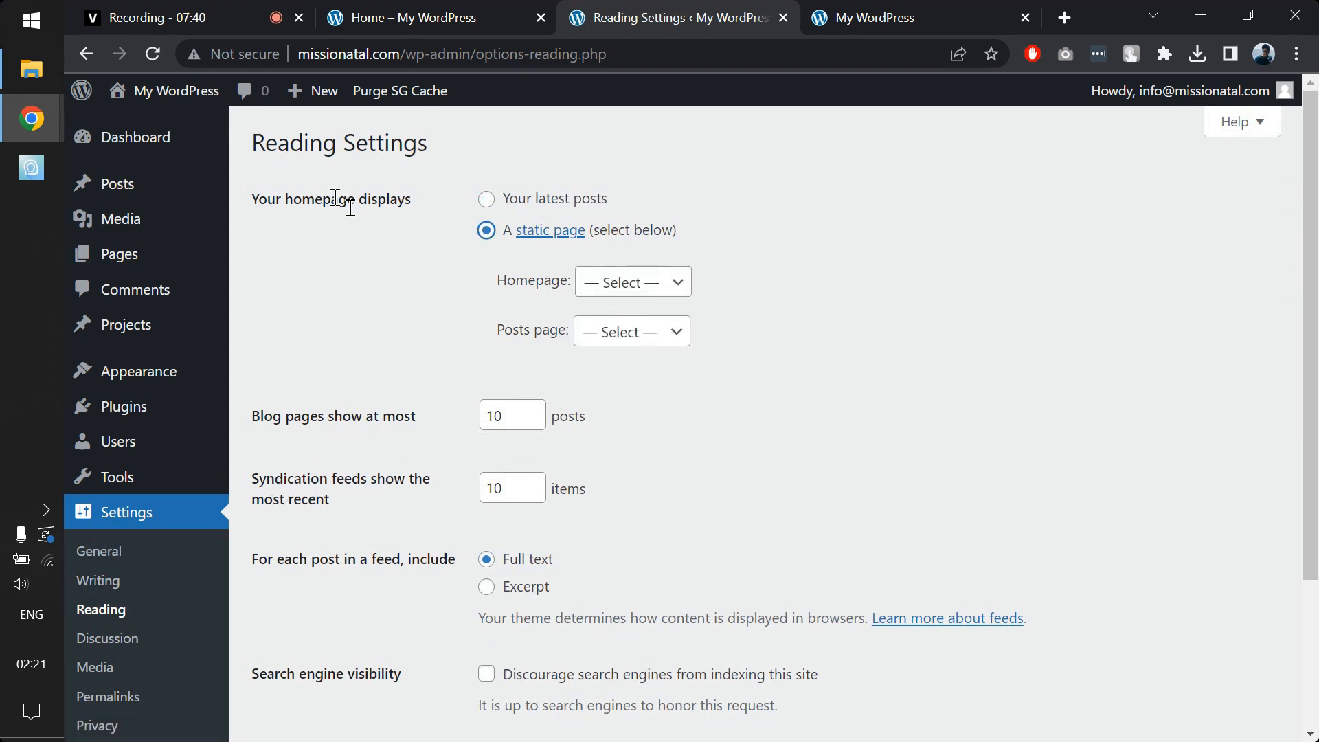
{"action": "left_click", "coordinate": [615, 295]}
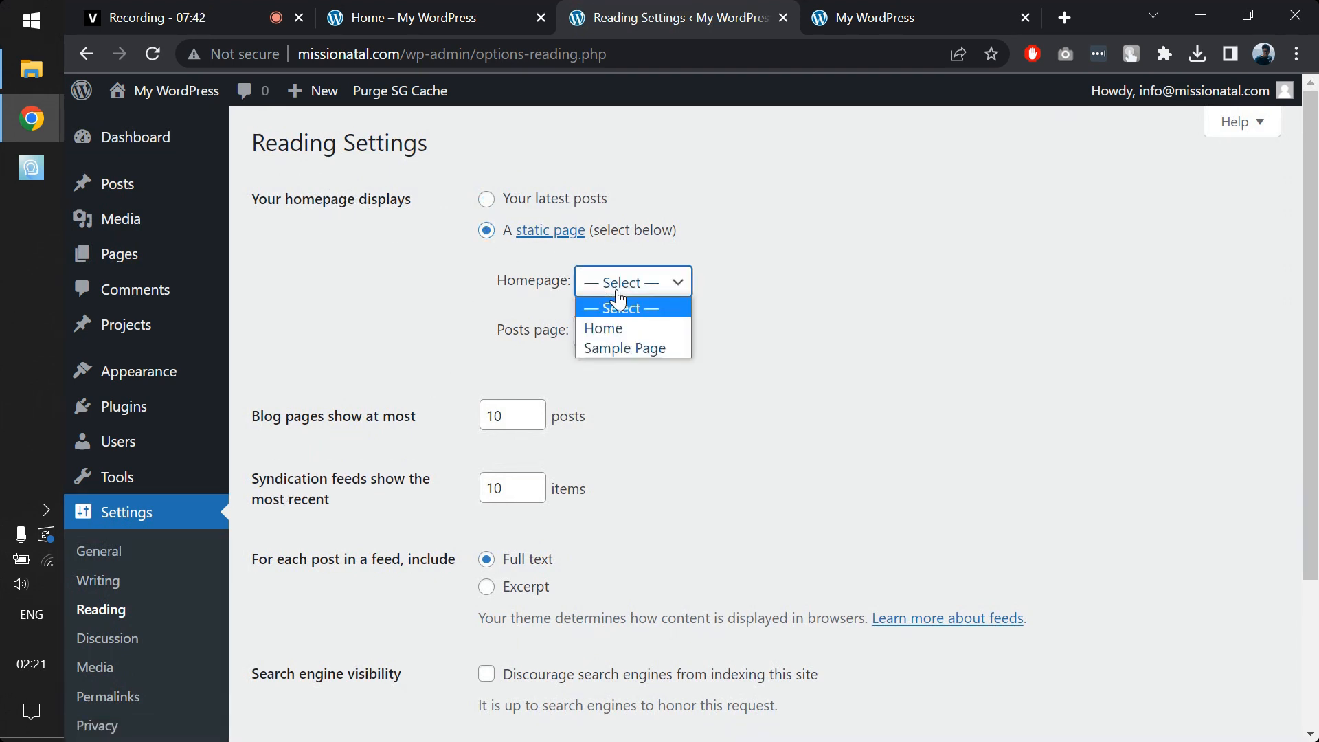
{"action": "left_click", "coordinate": [626, 327]}
{"action": "scroll", "coordinate": [415, 332], "scroll_direction": "down", "scroll_amount": 3}
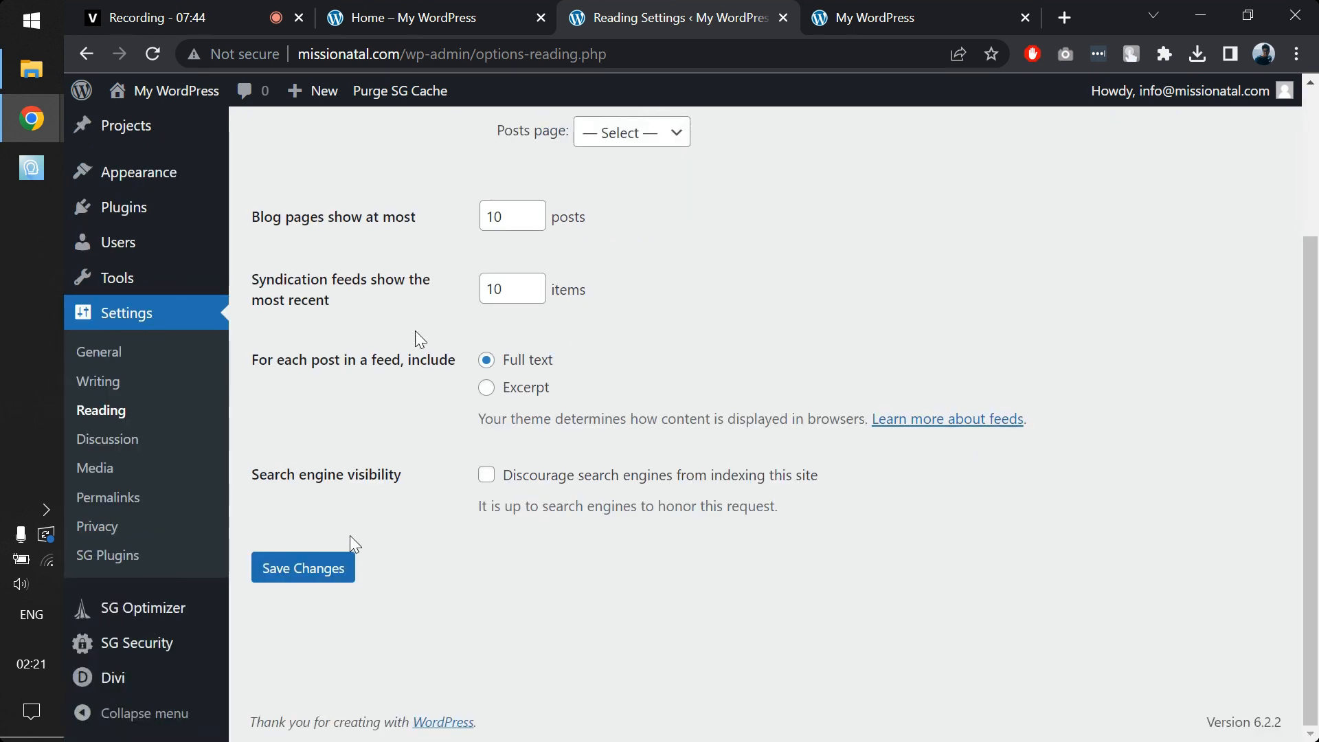
{"action": "left_click", "coordinate": [303, 569]}
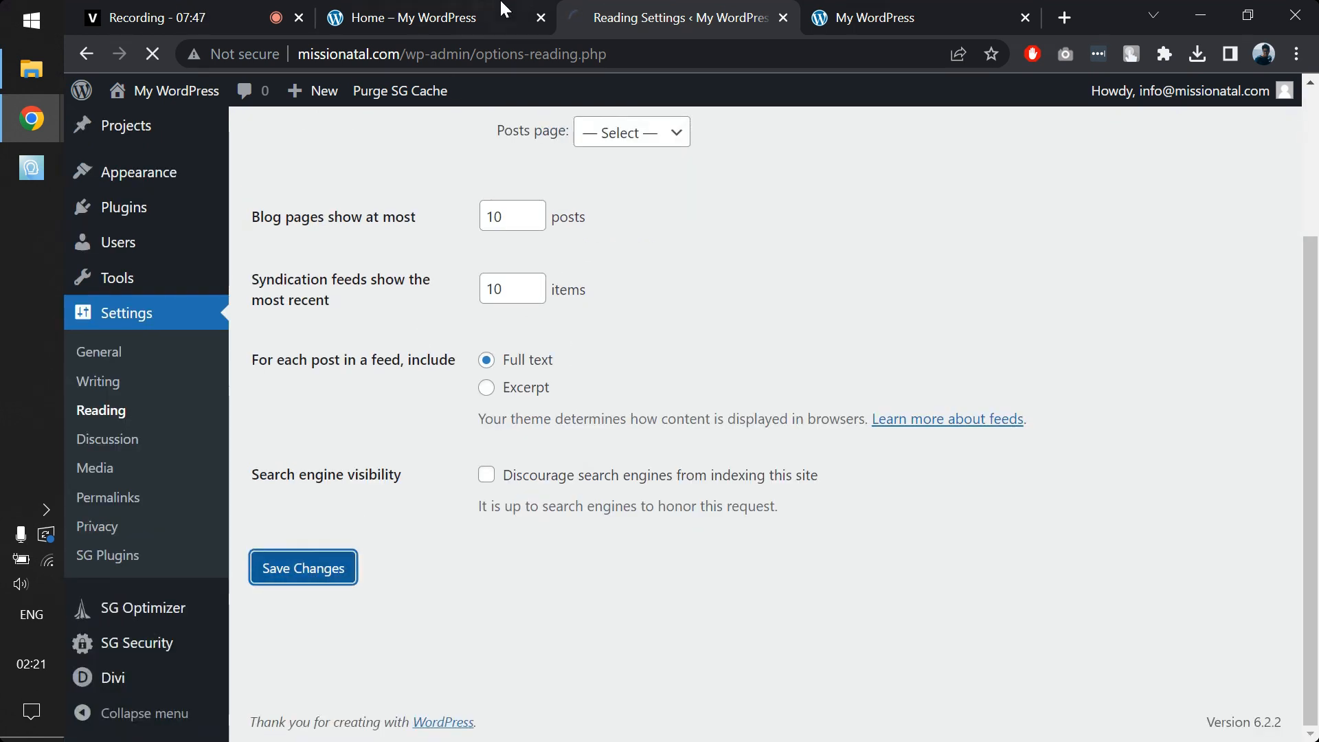
Reload the missionatal.com front page and review it from the header down to the footer.
{"action": "left_click", "coordinate": [498, 15]}
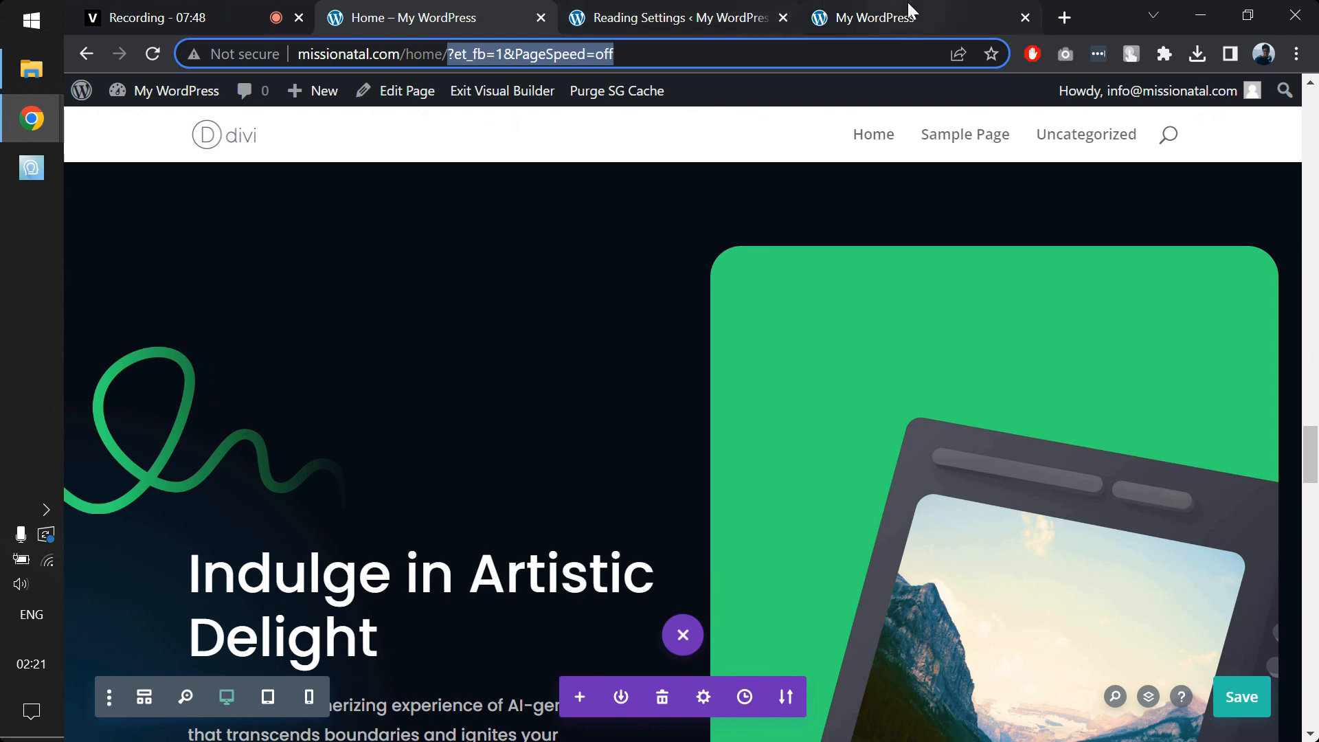
{"action": "left_click", "coordinate": [908, 2]}
{"action": "key", "text": "F5"}
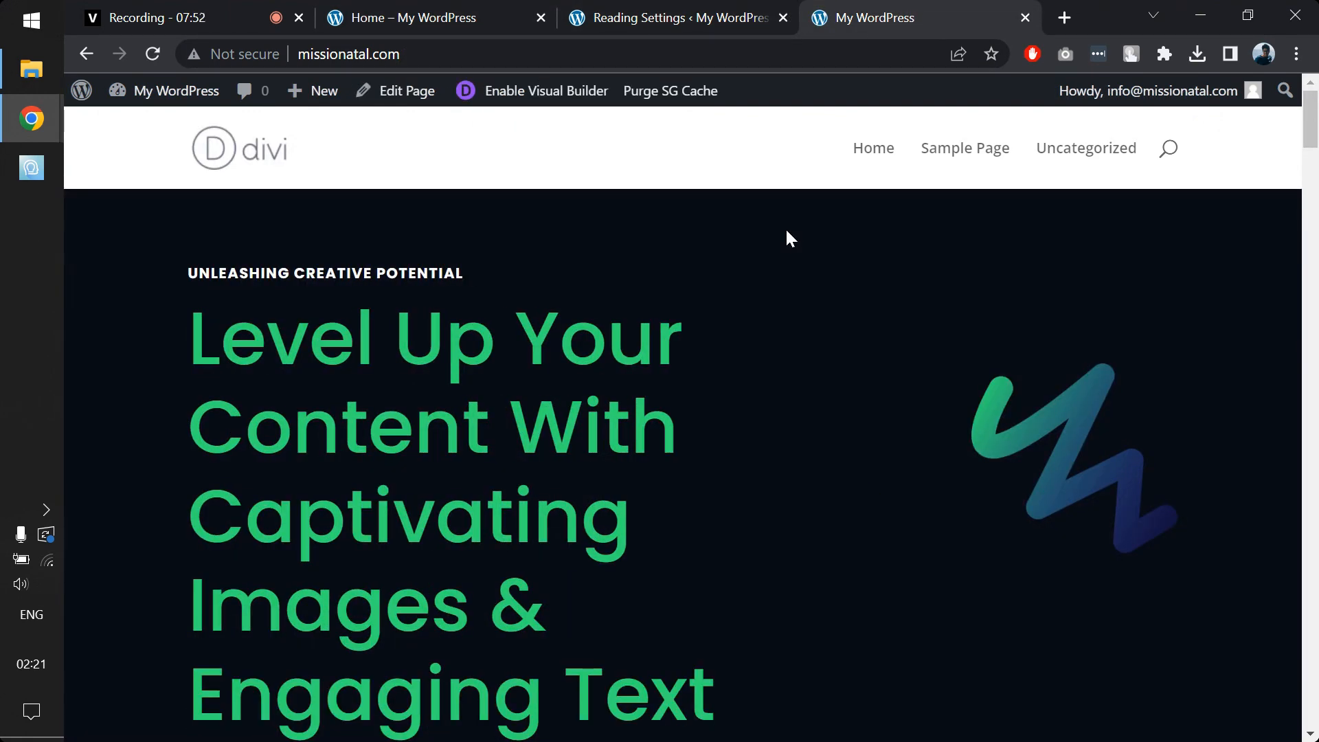
{"action": "scroll", "coordinate": [789, 237], "scroll_direction": "down", "scroll_amount": 20}
{"action": "scroll", "coordinate": [788, 232], "scroll_direction": "down", "scroll_amount": 10}
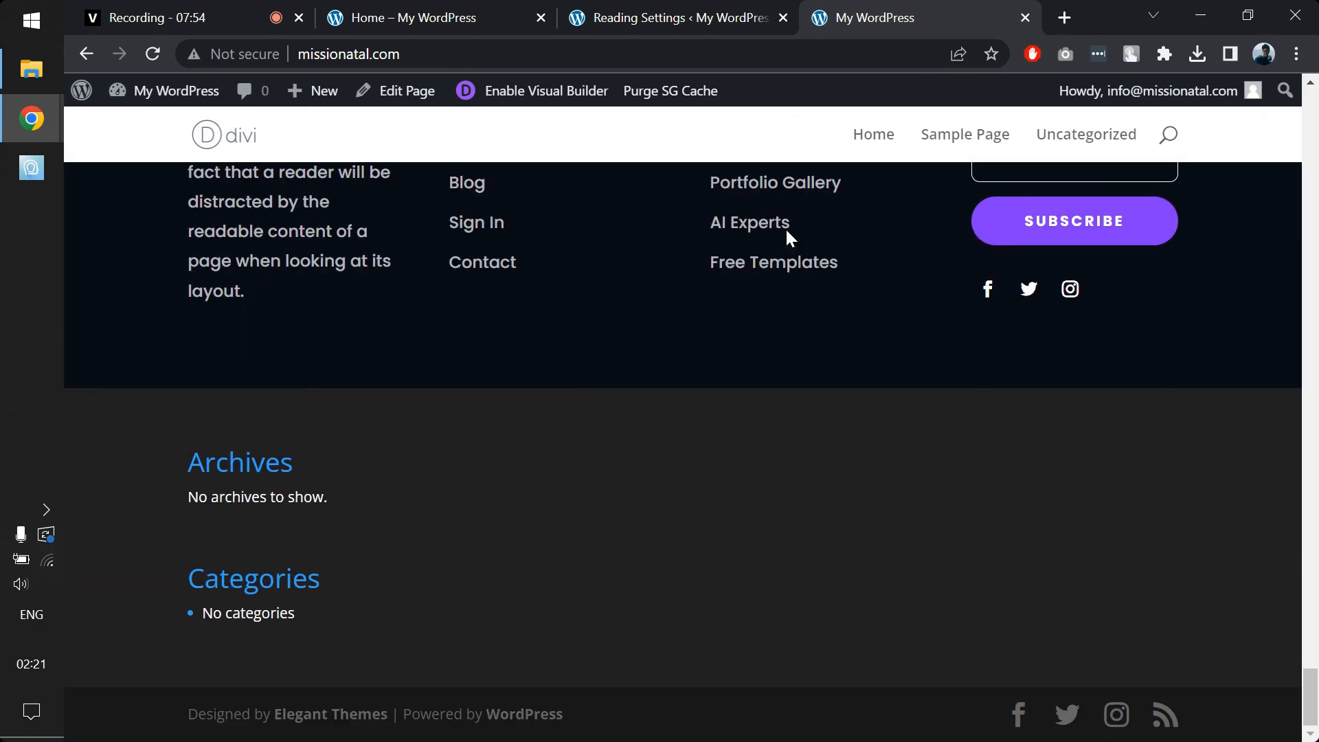
{"action": "scroll", "coordinate": [787, 230], "scroll_direction": "up", "scroll_amount": 15}
{"action": "scroll", "coordinate": [791, 237], "scroll_direction": "up", "scroll_amount": 10}
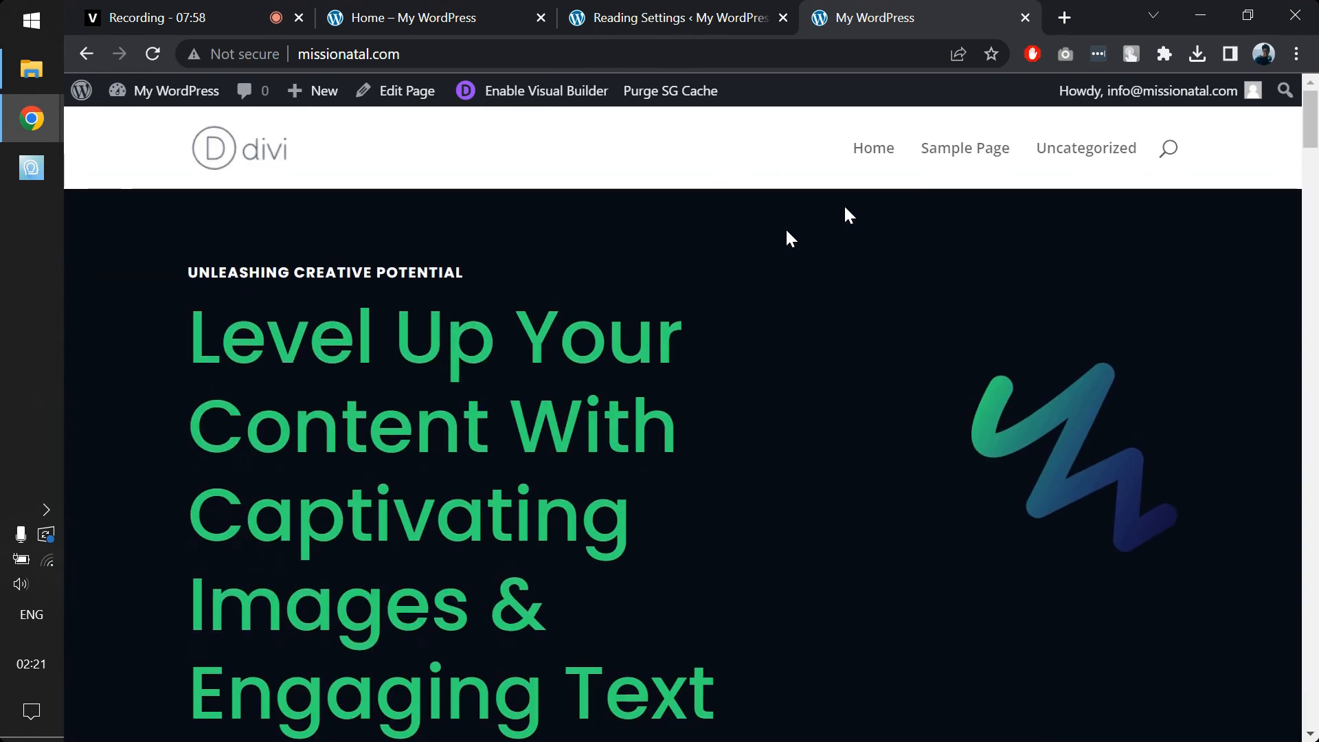
Open the site's Sample Page in the Divi Visual Builder and browse the premade layouts.
{"action": "left_click", "coordinate": [935, 156]}
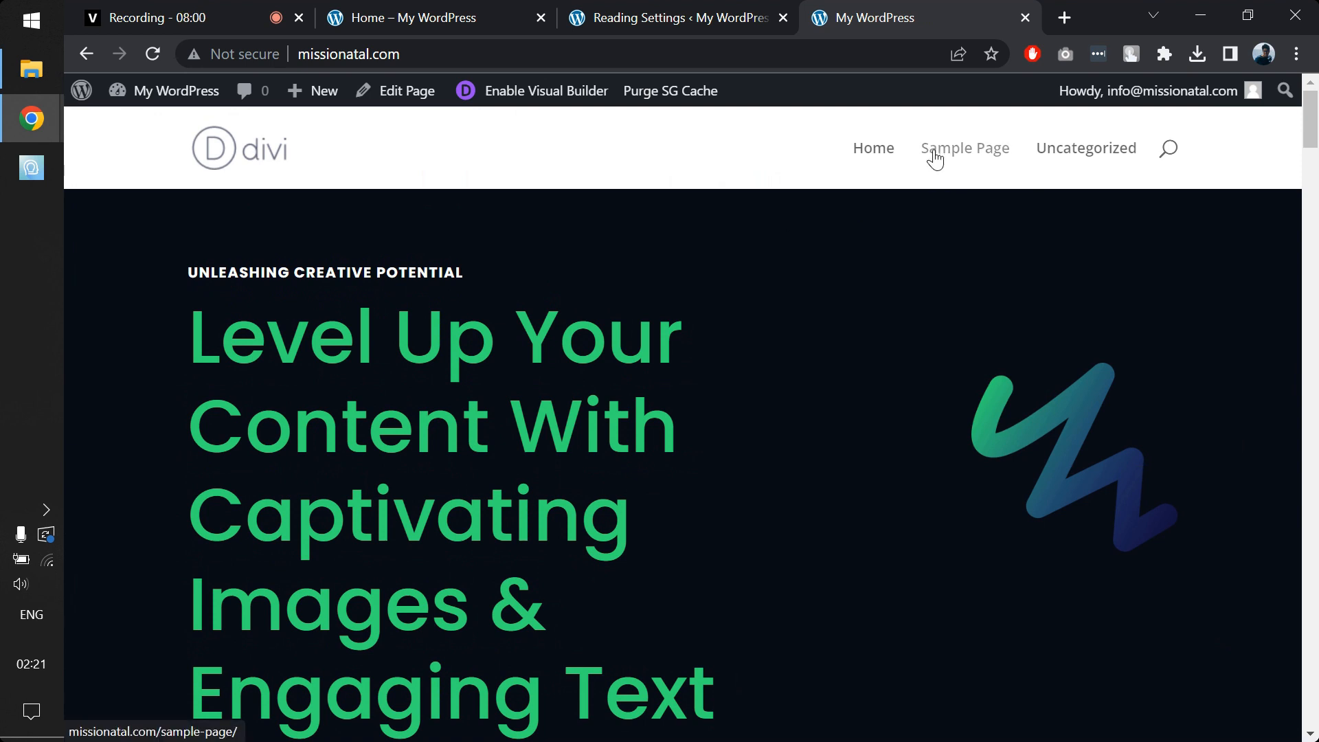
{"action": "left_click", "coordinate": [548, 97]}
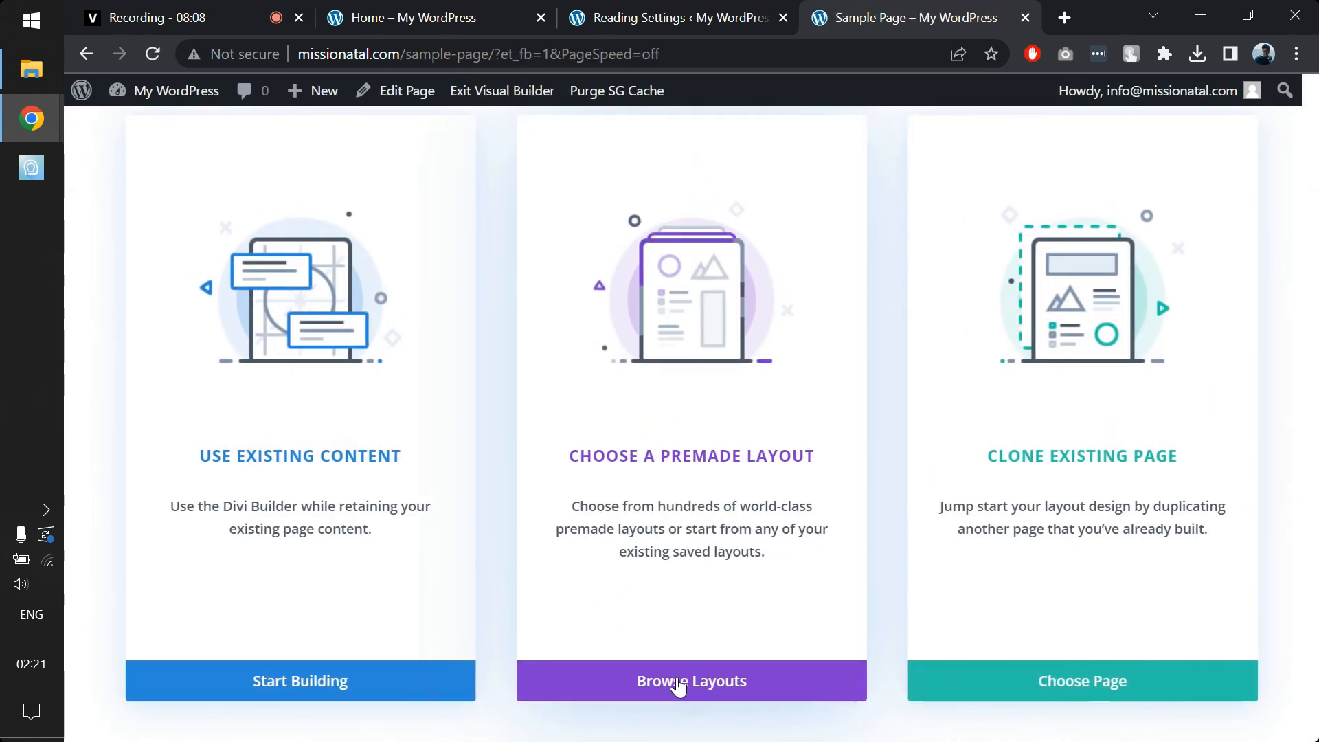
{"action": "left_click", "coordinate": [675, 691]}
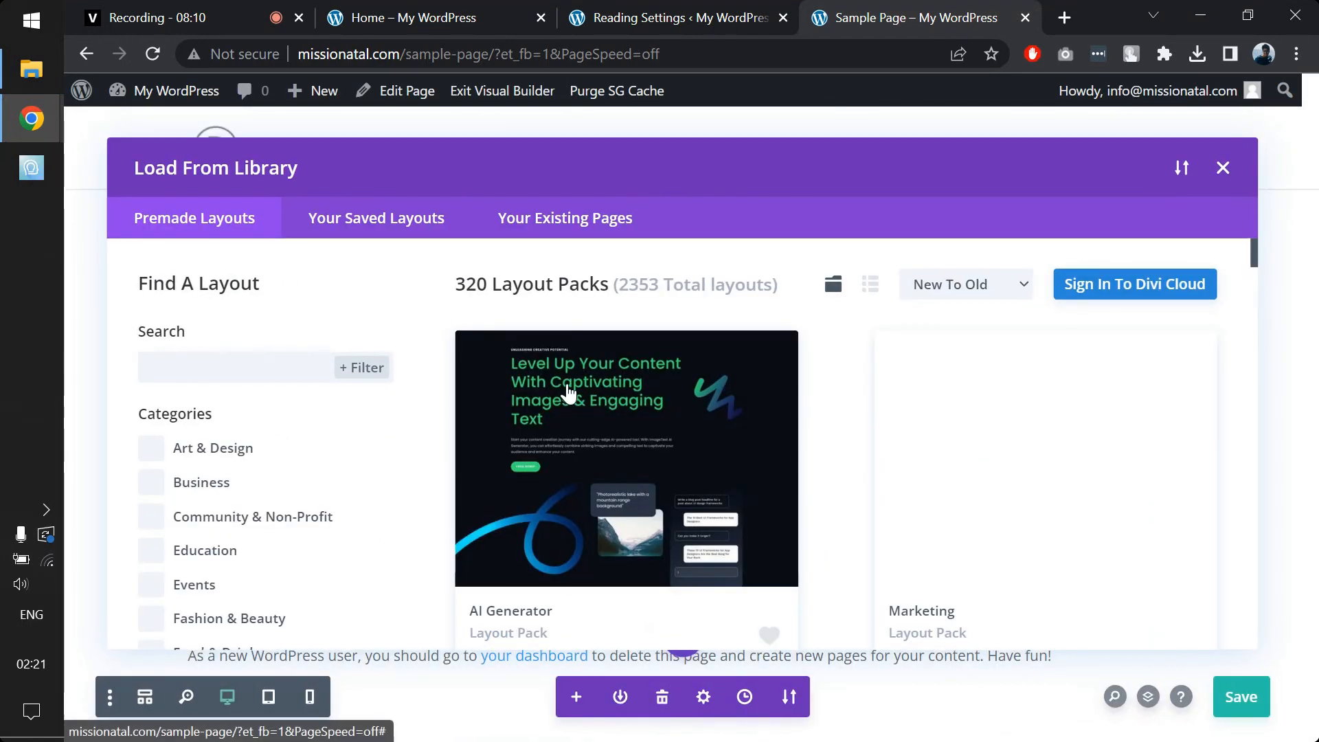
Load the Contact layout from the AI Generator pack onto the Sample Page, replacing existing content, and save the page.
{"action": "left_click", "coordinate": [577, 457]}
{"action": "scroll", "coordinate": [580, 457], "scroll_direction": "down", "scroll_amount": 5}
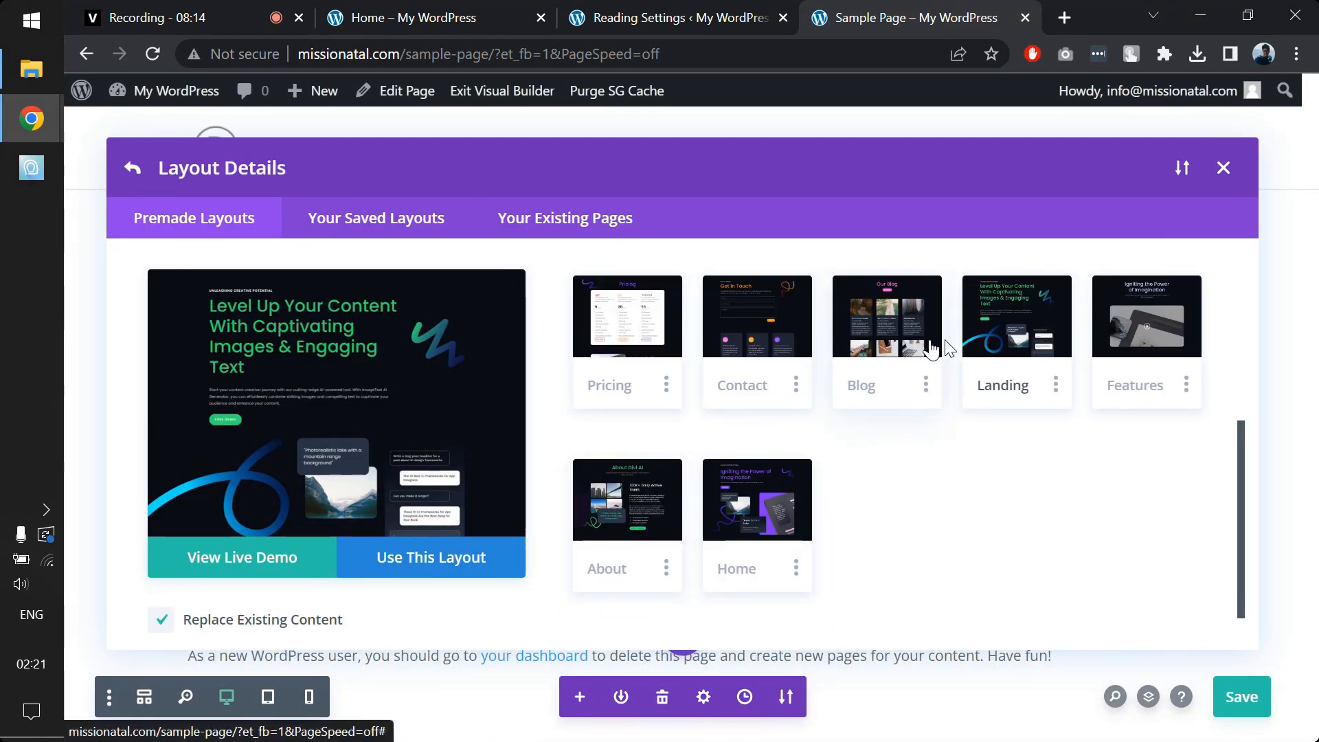
{"action": "left_click", "coordinate": [790, 350]}
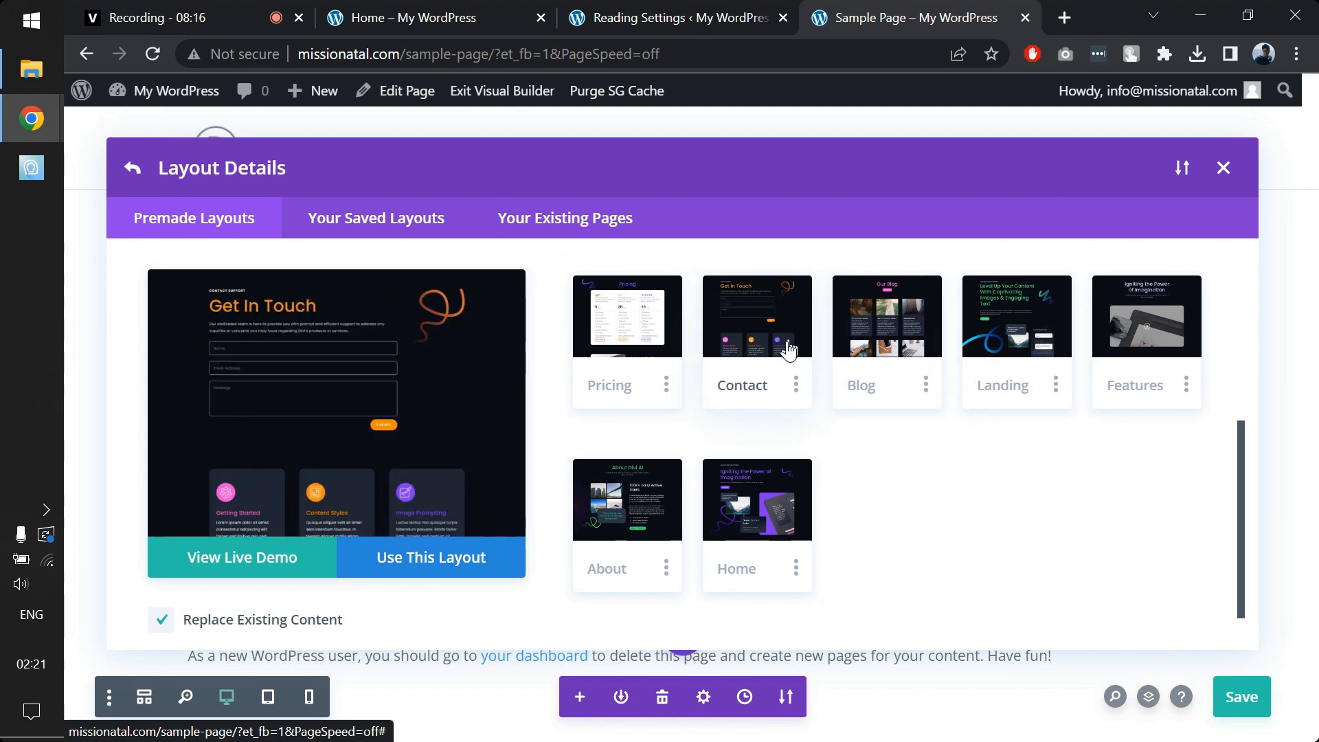
{"action": "left_click", "coordinate": [478, 556]}
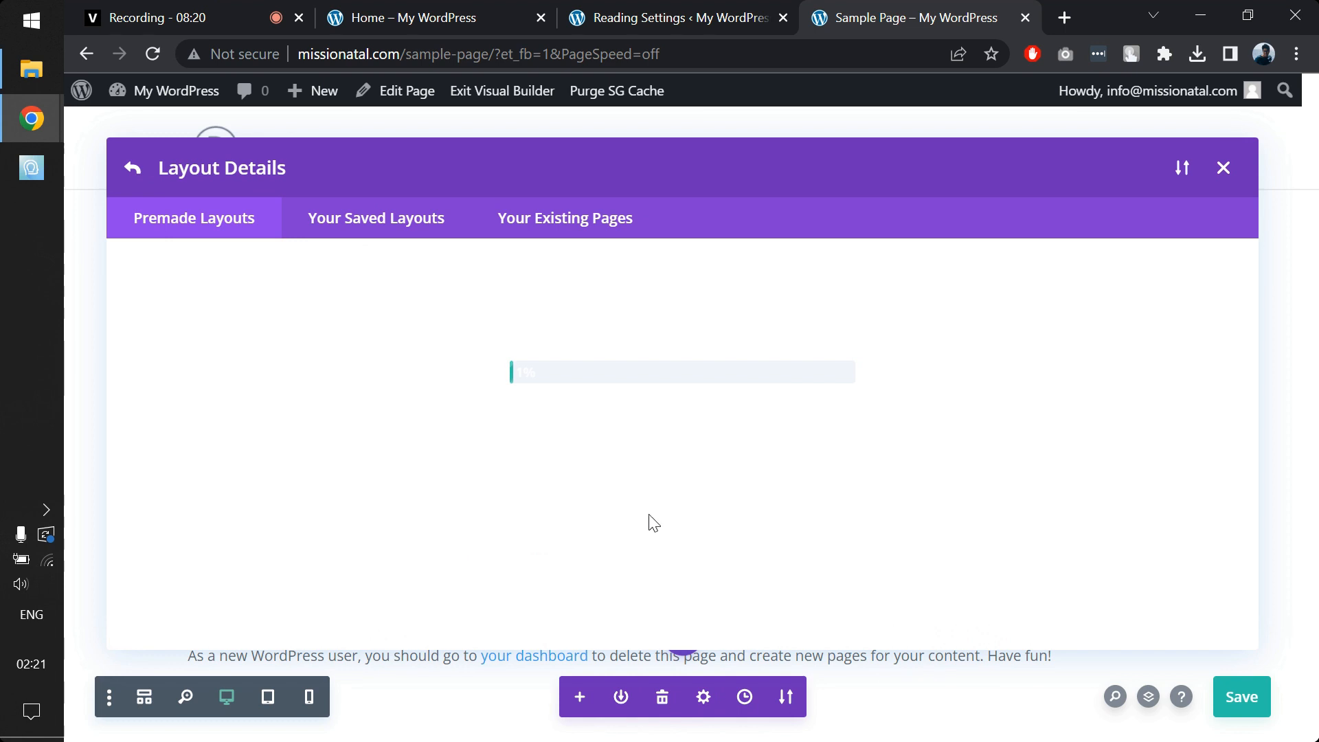
{"action": "left_click", "coordinate": [748, 536]}
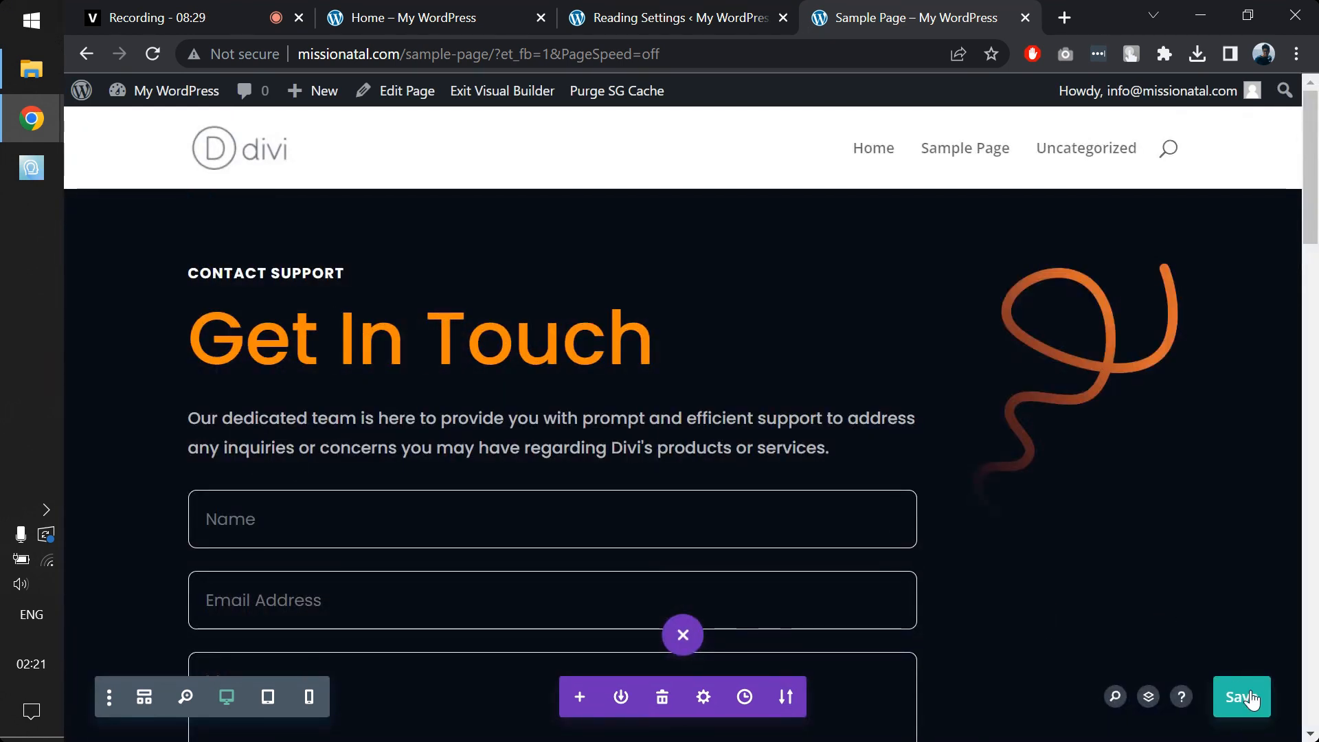
{"action": "left_click", "coordinate": [1243, 695]}
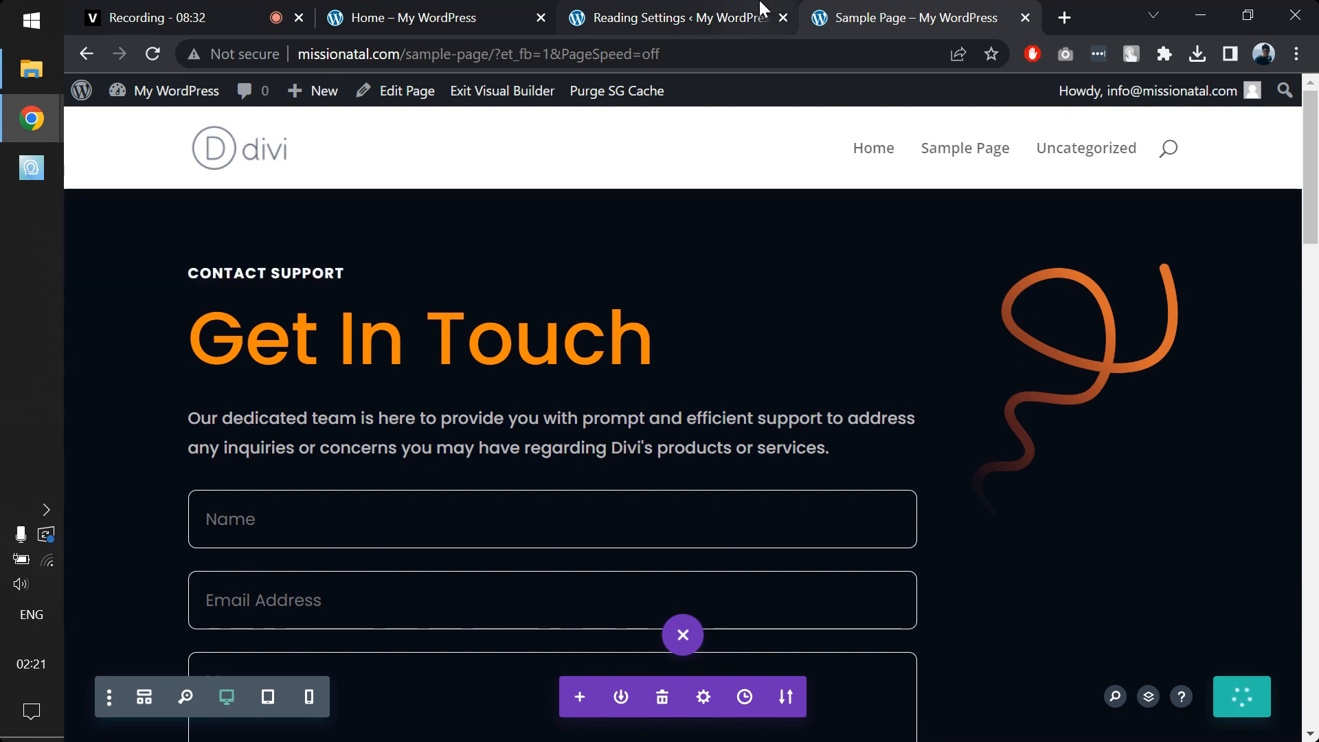
Open the live site separately from the Visual Builder and review the published Sample Page with its contact layout.
{"action": "middle_click", "coordinate": [80, 51]}
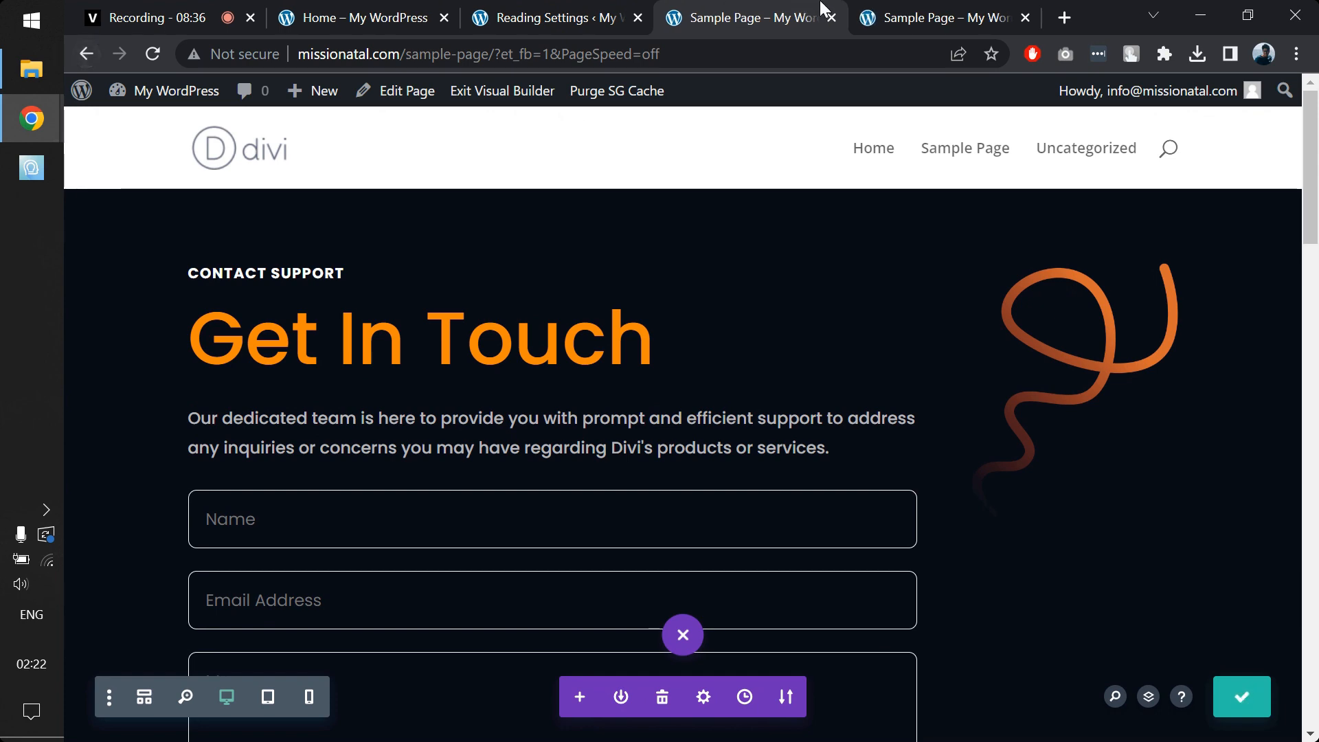
{"action": "left_click", "coordinate": [883, 13]}
{"action": "left_click", "coordinate": [247, 156]}
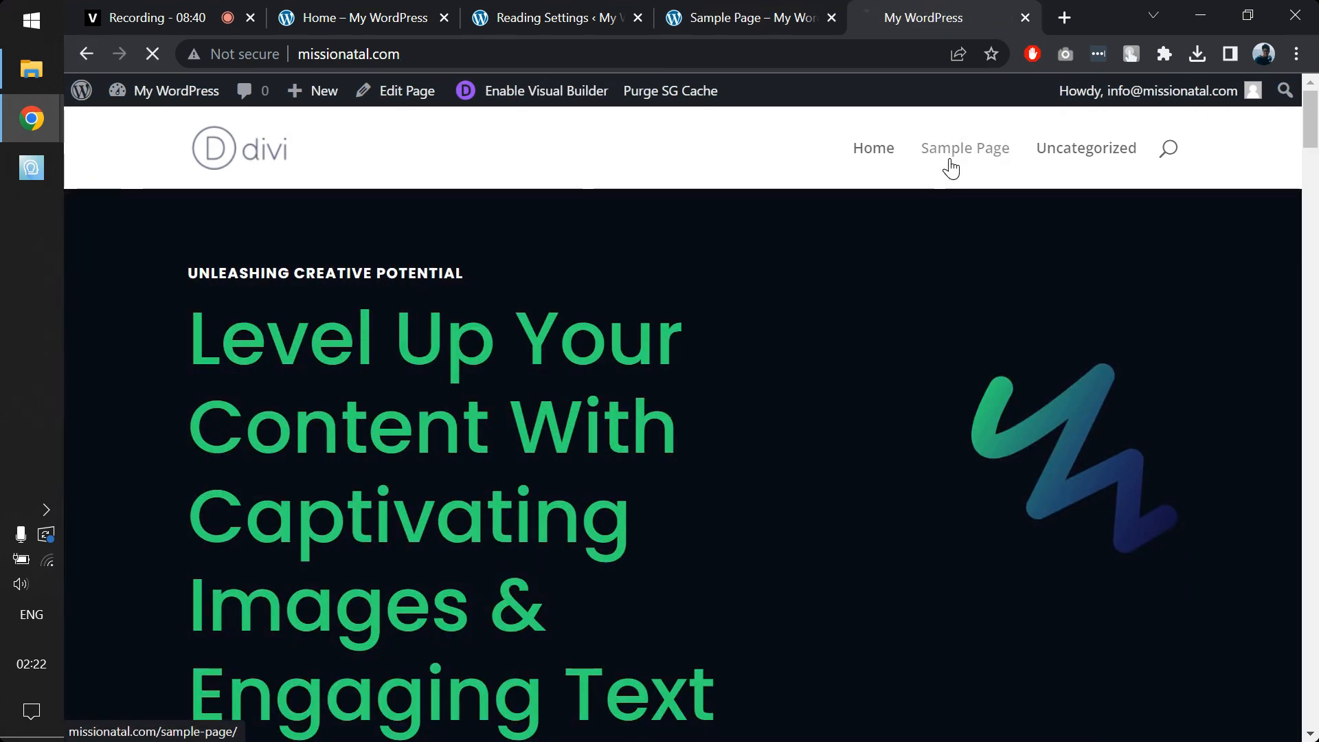
{"action": "left_click", "coordinate": [952, 167]}
{"action": "scroll", "coordinate": [473, 335], "scroll_direction": "down", "scroll_amount": 15}
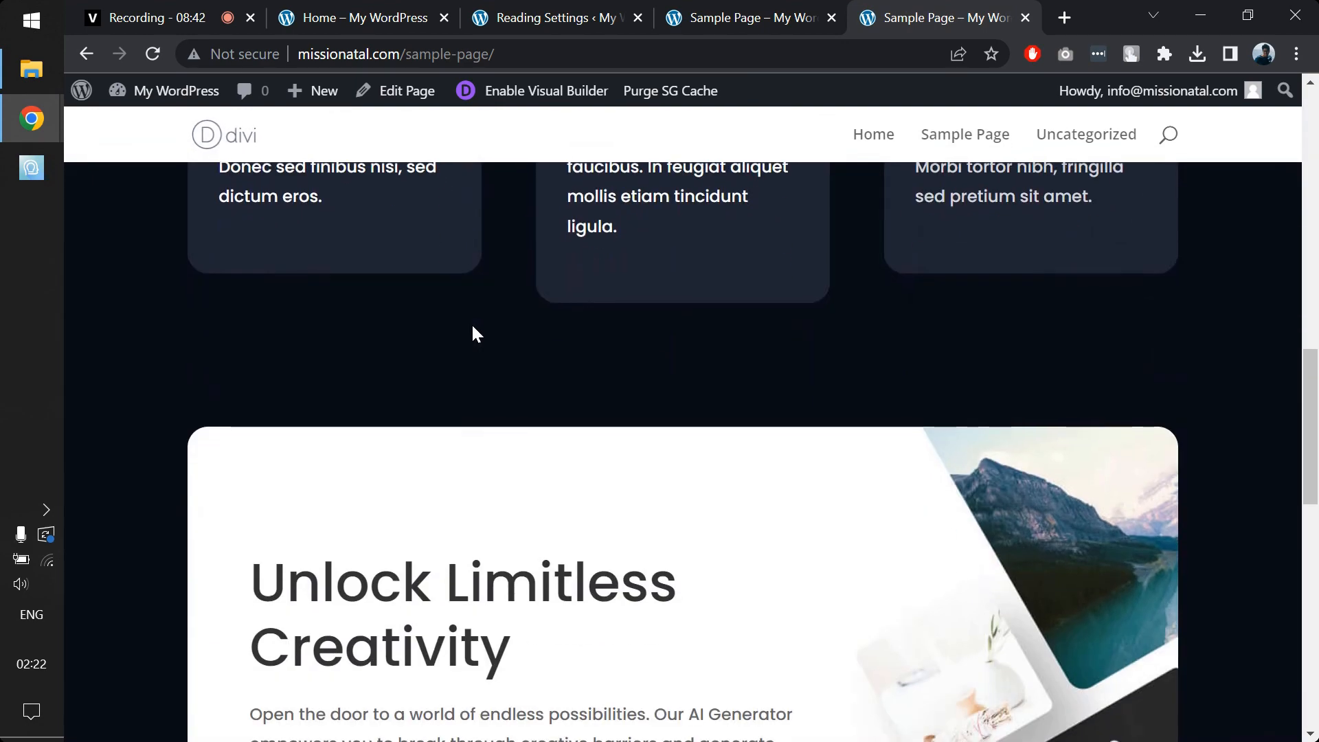
{"action": "scroll", "coordinate": [471, 329], "scroll_direction": "up", "scroll_amount": 15}
{"action": "scroll", "coordinate": [474, 326], "scroll_direction": "down", "scroll_amount": 18}
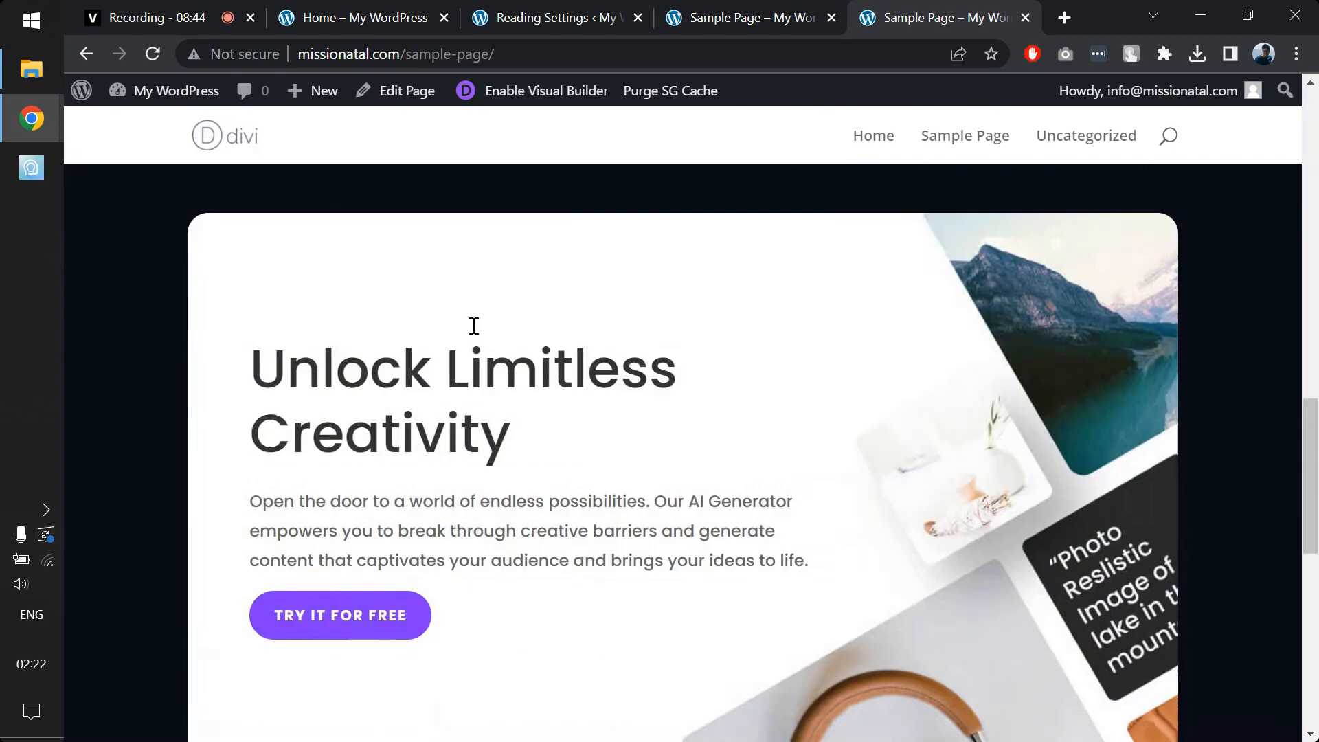
{"action": "scroll", "coordinate": [471, 329], "scroll_direction": "down", "scroll_amount": 10}
{"action": "scroll", "coordinate": [472, 330], "scroll_direction": "up", "scroll_amount": 20}
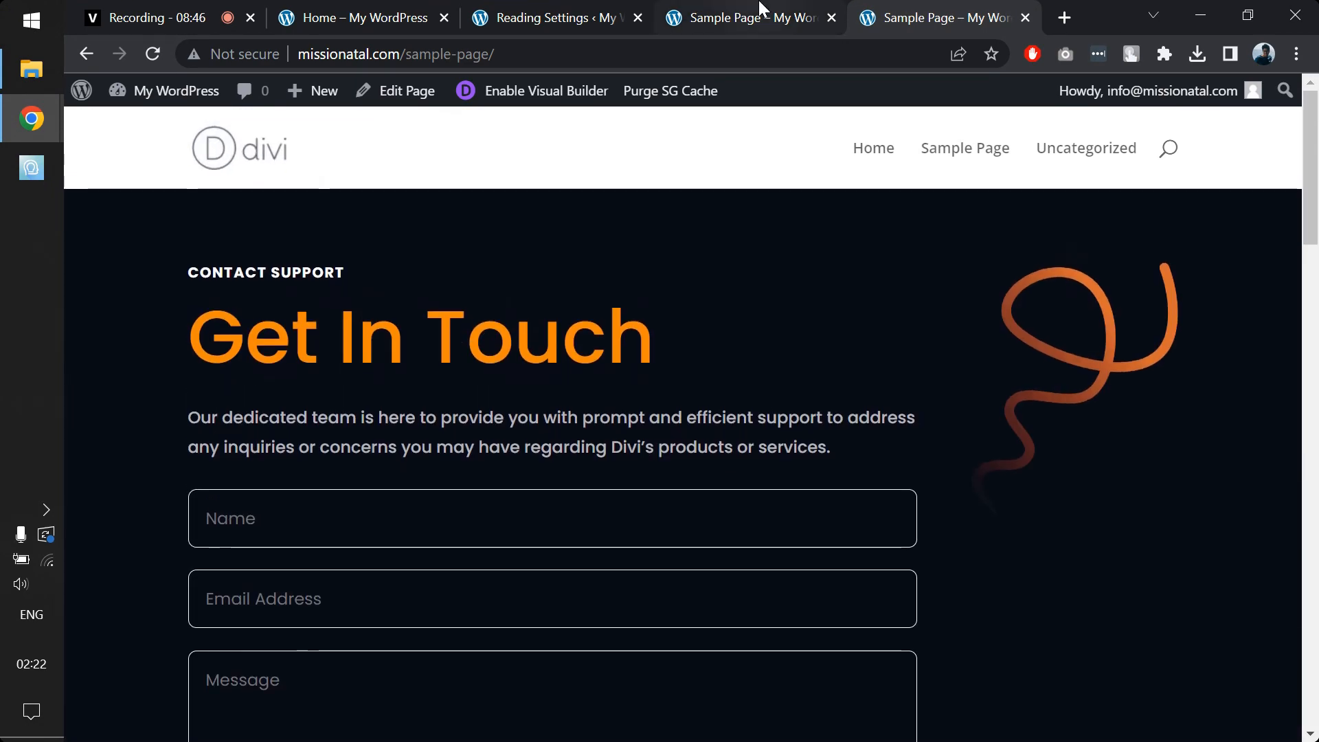
Back in the Visual Builder, replace the "Get In Touch" heading text with "Sample Page".
{"action": "left_click", "coordinate": [761, 8]}
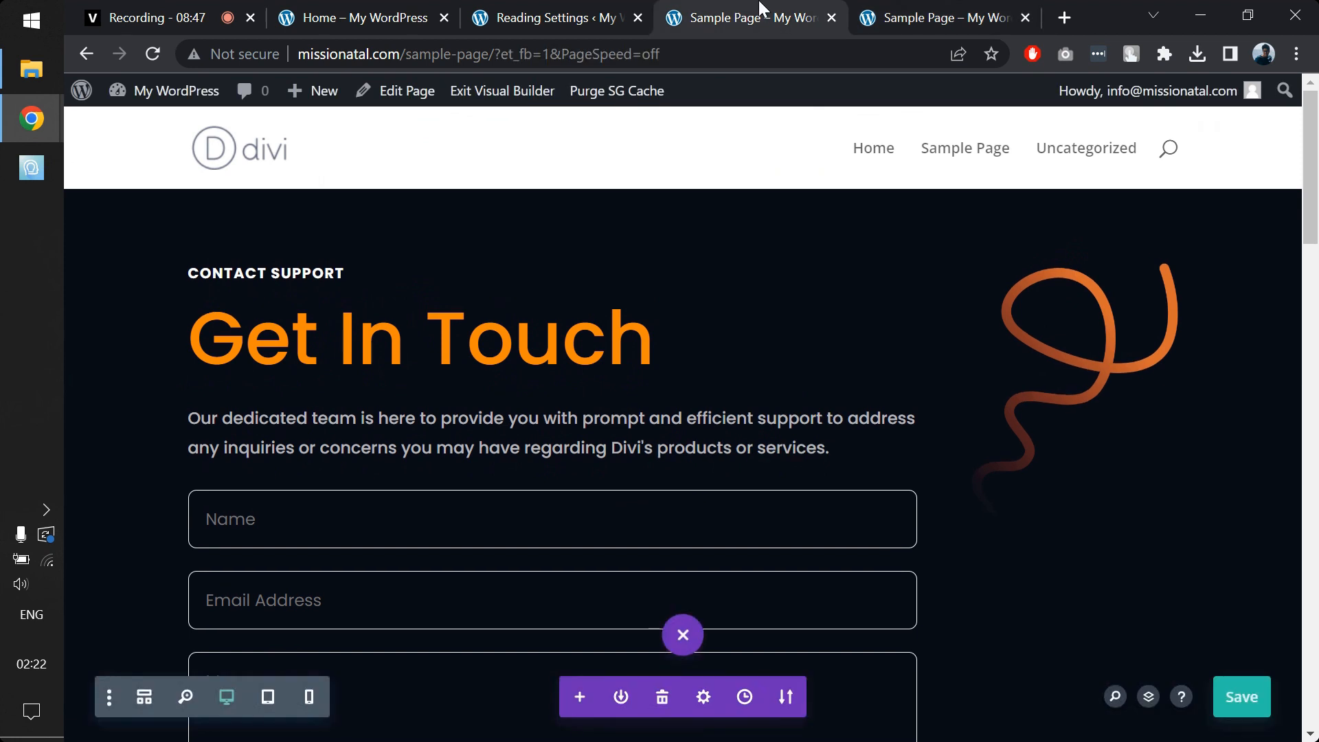
{"action": "triple_click", "coordinate": [365, 343]}
{"action": "type", "text": "Sam"}
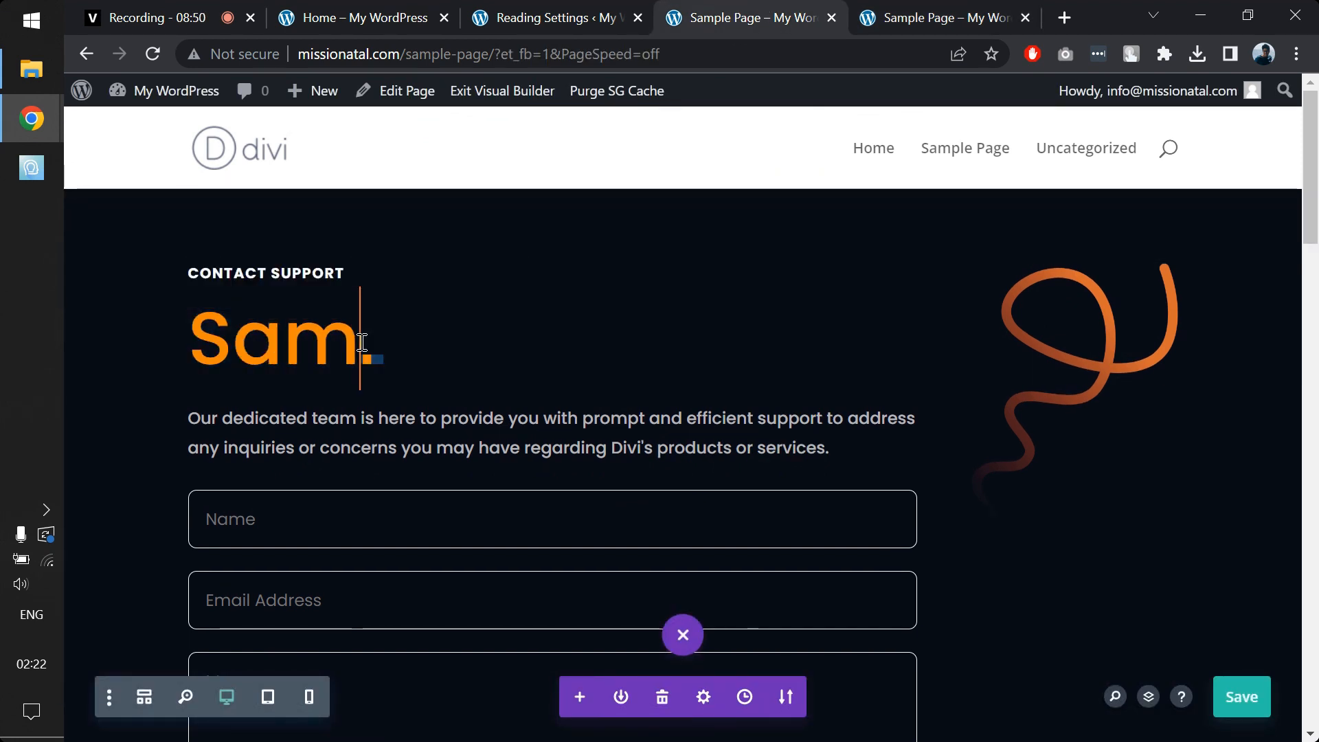
{"action": "type", "text": "ple Page"}
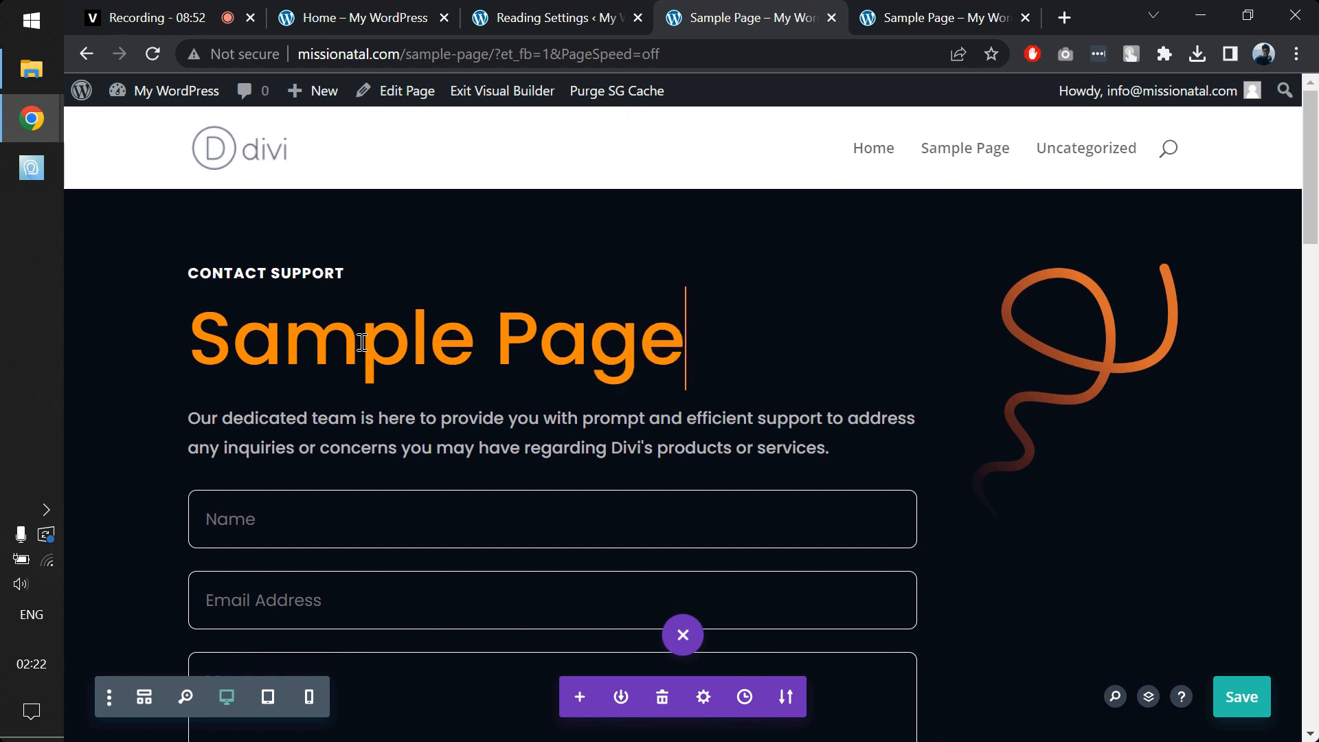
{"action": "scroll", "coordinate": [464, 428], "scroll_direction": "down", "scroll_amount": 3}
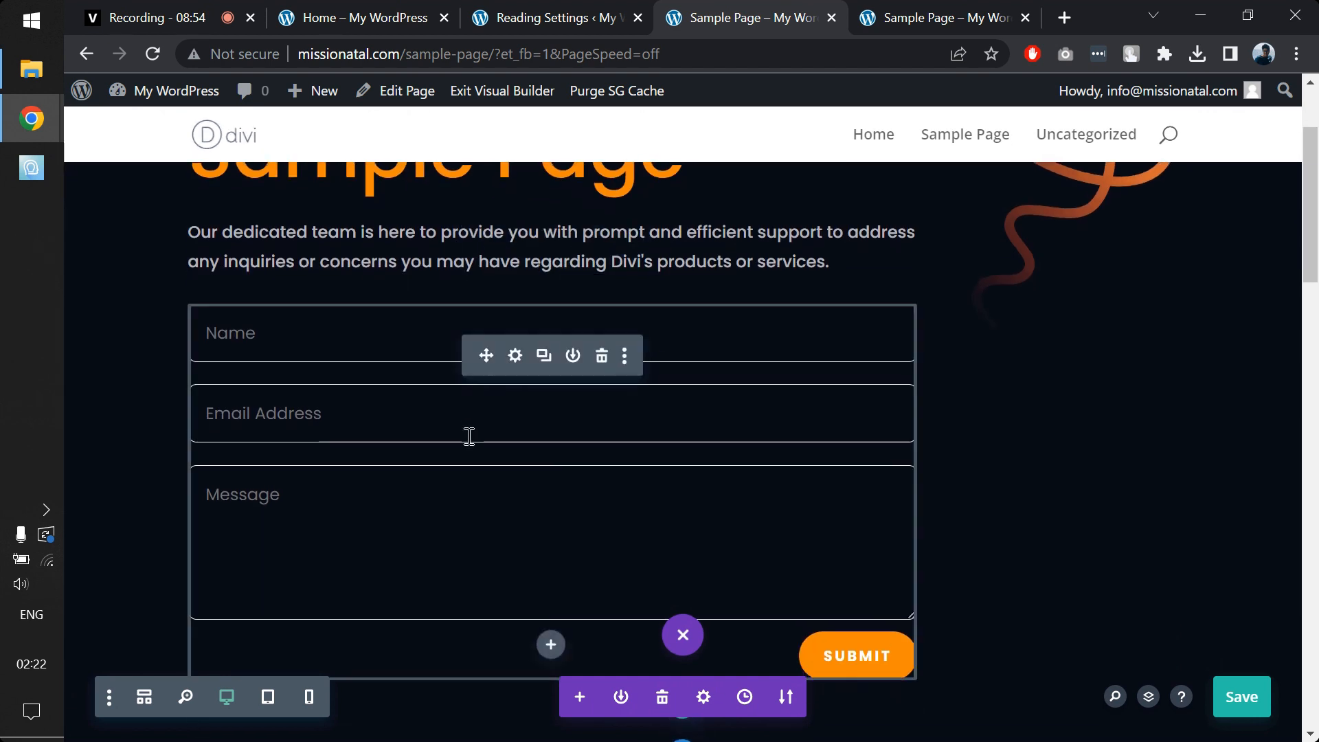
{"action": "scroll", "coordinate": [602, 347], "scroll_direction": "up", "scroll_amount": 3}
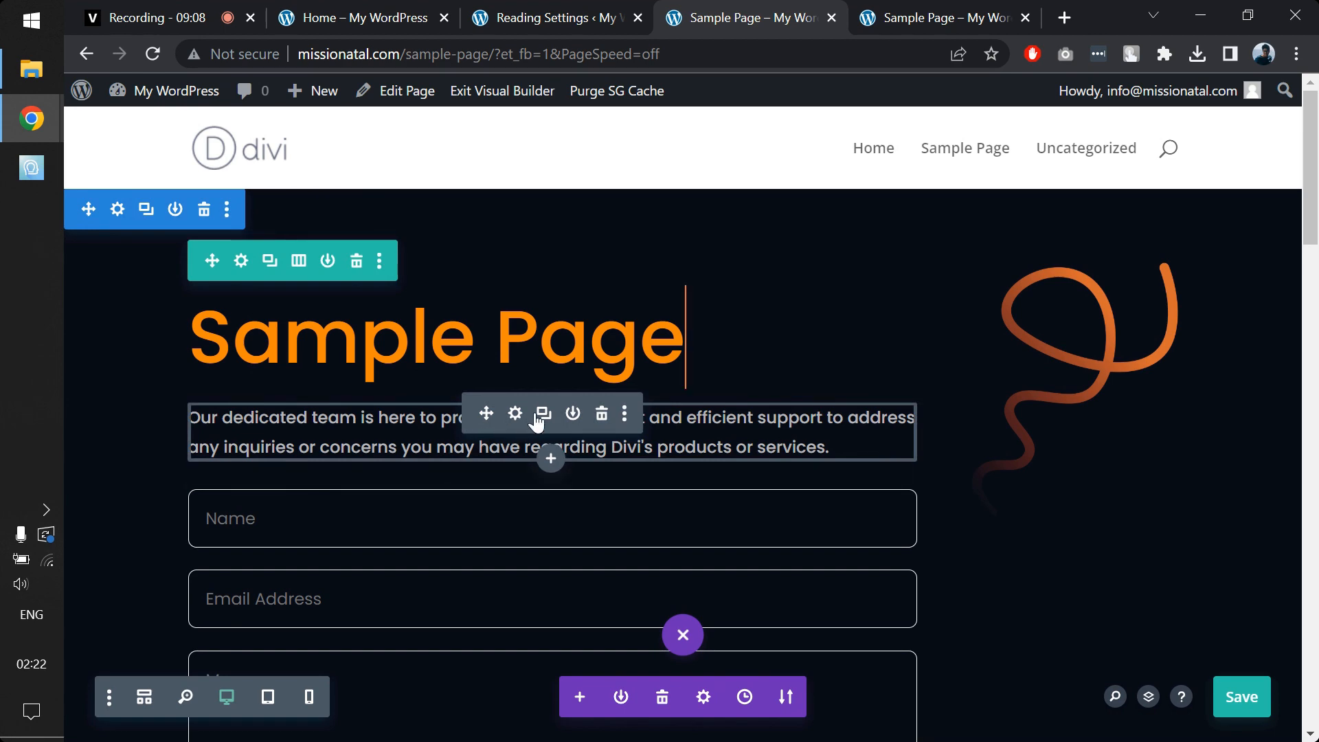
Insert a regular section with a single-column row below the Sample Page's footer section.
{"action": "scroll", "coordinate": [484, 526], "scroll_direction": "down", "scroll_amount": 20}
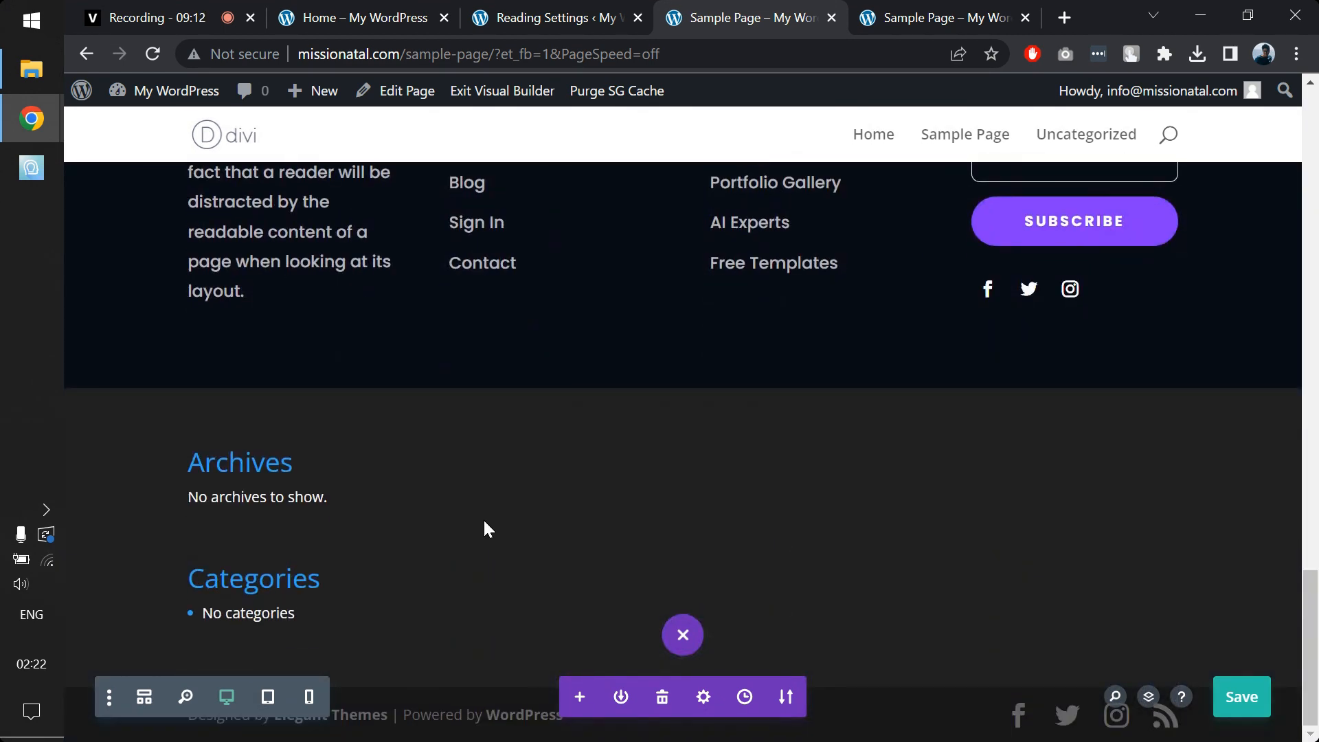
{"action": "scroll", "coordinate": [702, 332], "scroll_direction": "up", "scroll_amount": 1}
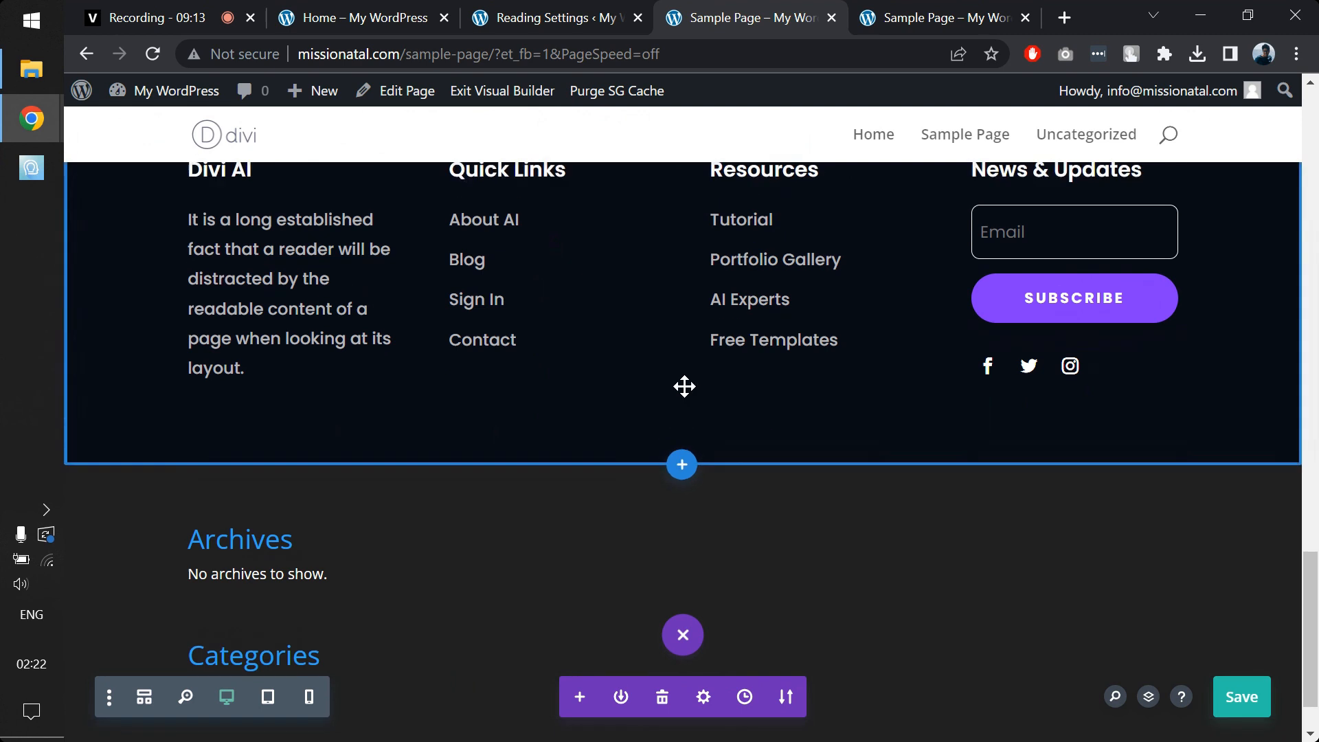
{"action": "left_click", "coordinate": [681, 467]}
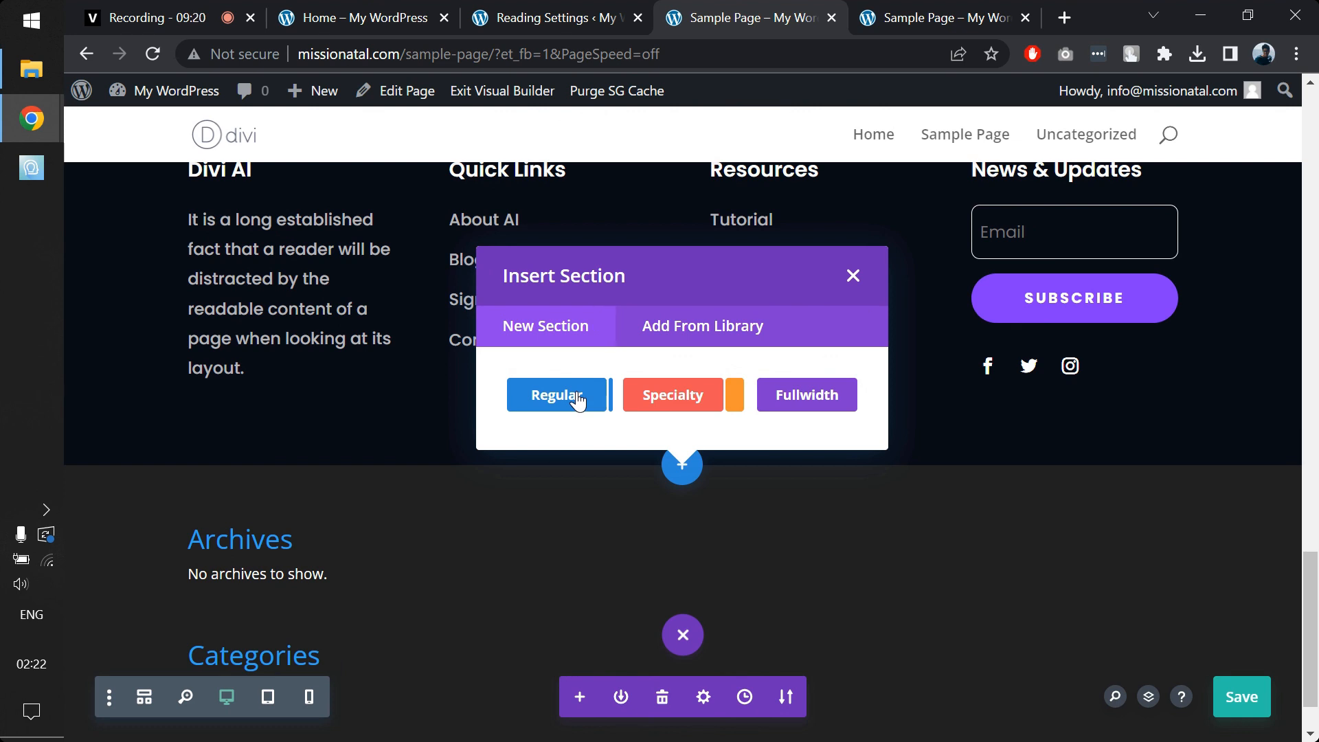
{"action": "left_click", "coordinate": [578, 401]}
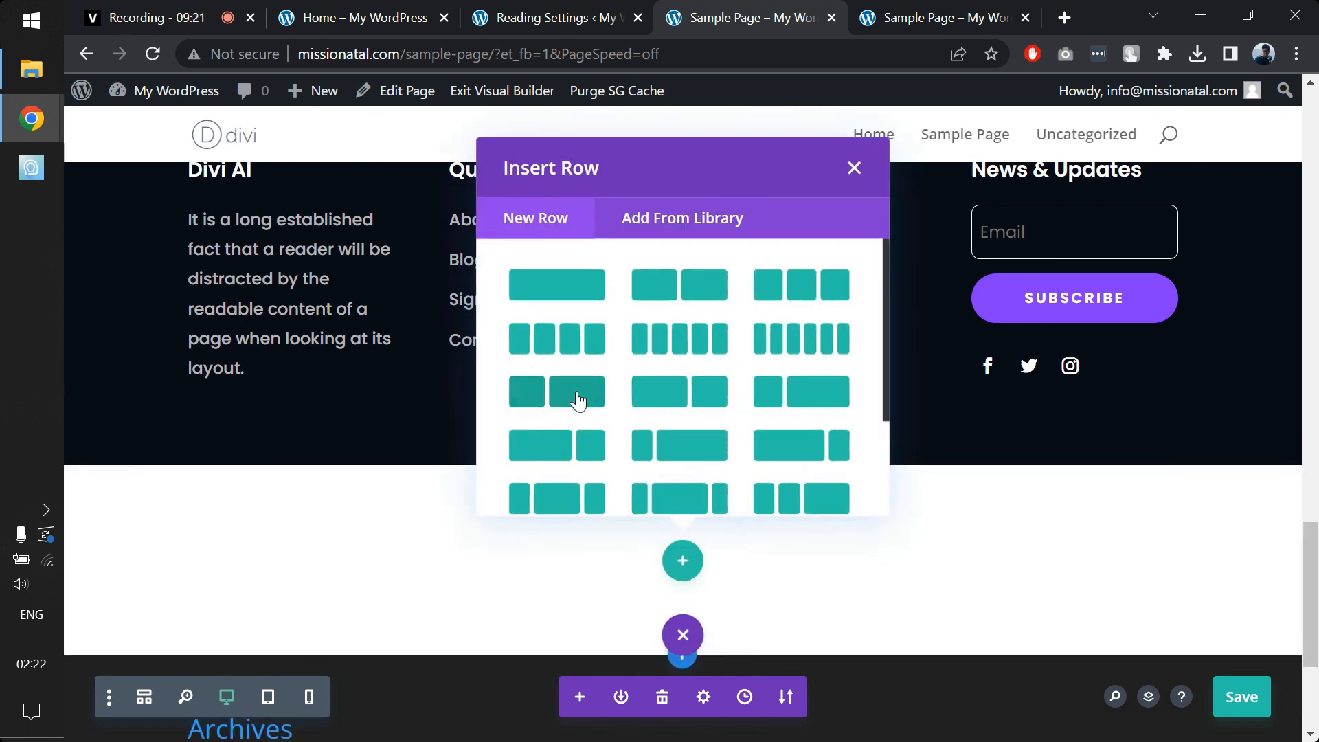
{"action": "left_click", "coordinate": [571, 293]}
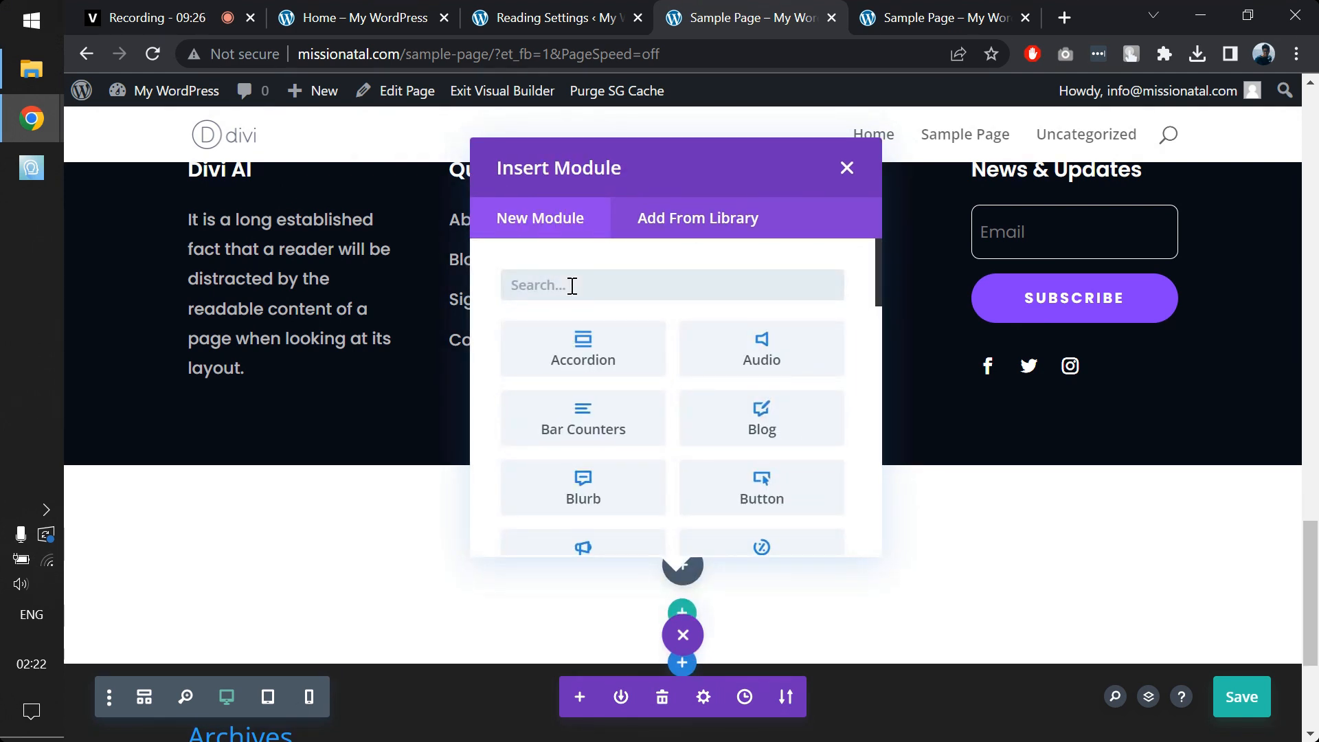
Search the module library for title, media, image and code modules, and close it without inserting any.
{"action": "type", "text": "titl"}
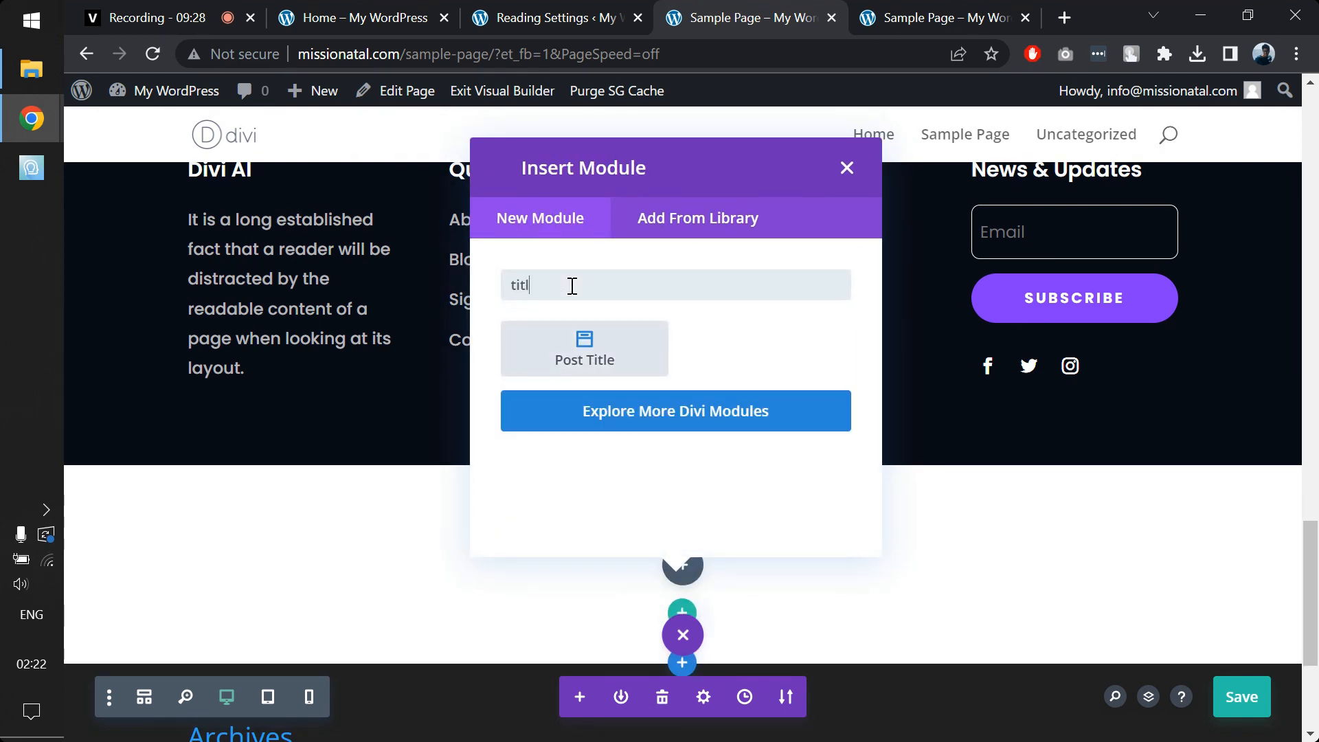
{"action": "key", "text": "BackSpace"}
{"action": "key", "text": "BackSpace"}
{"action": "key", "text": "BackSpace"}
{"action": "type", "text": "ex"}
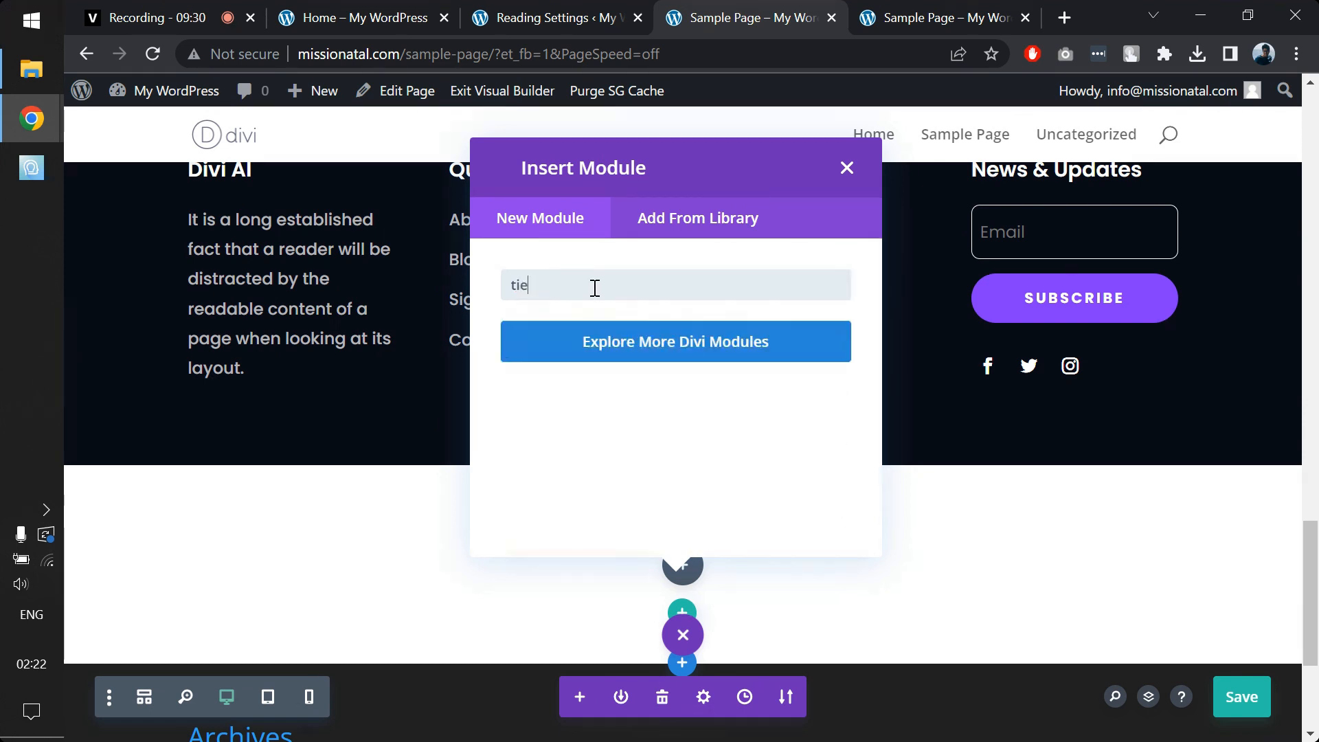
{"action": "key", "text": "BackSpace"}
{"action": "key", "text": "BackSpace"}
{"action": "key", "text": "BackSpace"}
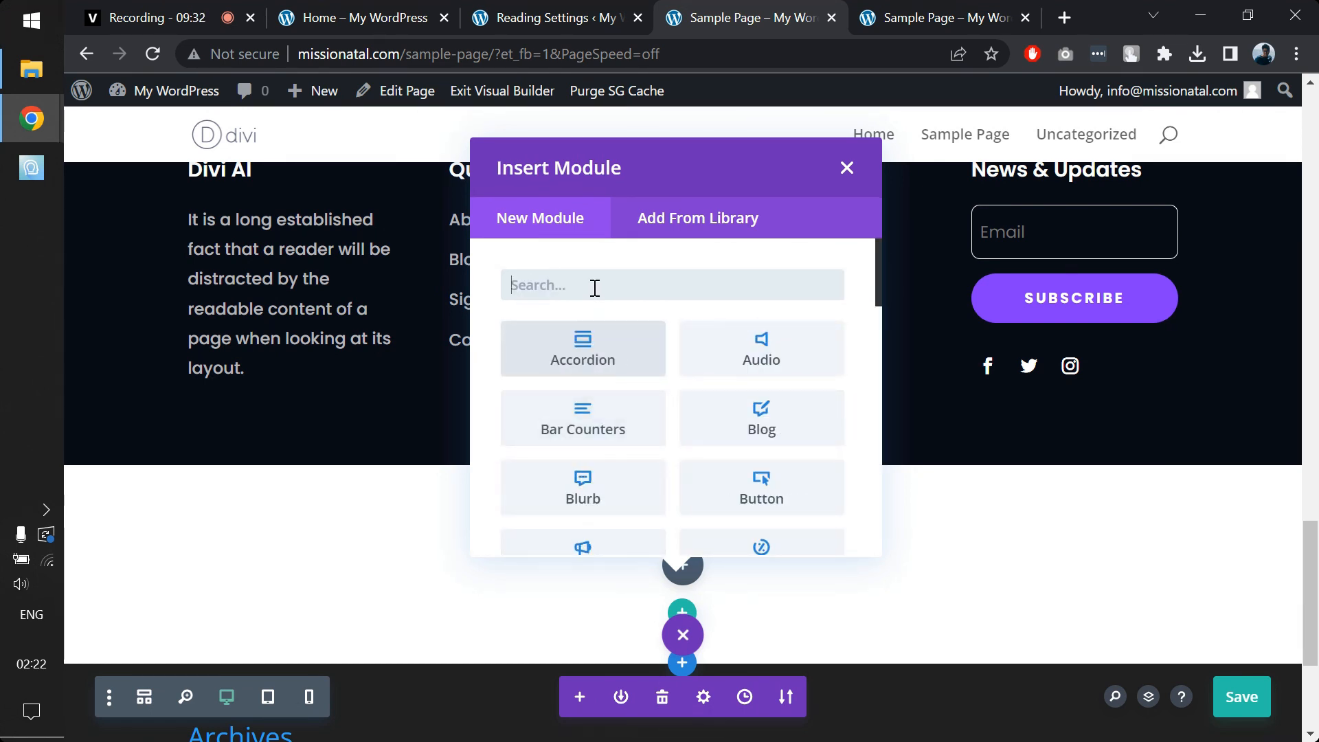
{"action": "type", "text": "med"}
{"action": "key", "text": "BackSpace"}
{"action": "key", "text": "BackSpace"}
{"action": "key", "text": "BackSpace"}
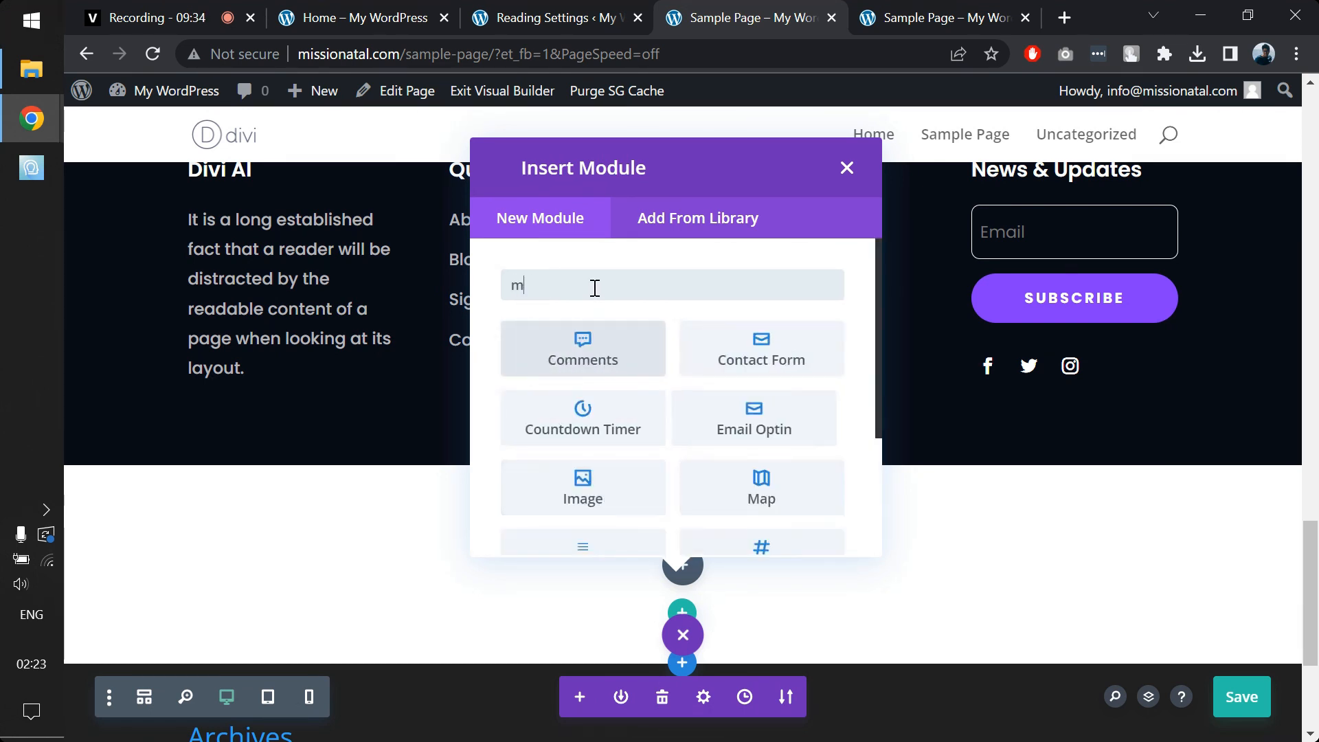
{"action": "type", "text": "imag"}
{"action": "key", "text": "BackSpace"}
{"action": "key", "text": "BackSpace"}
{"action": "key", "text": "BackSpace"}
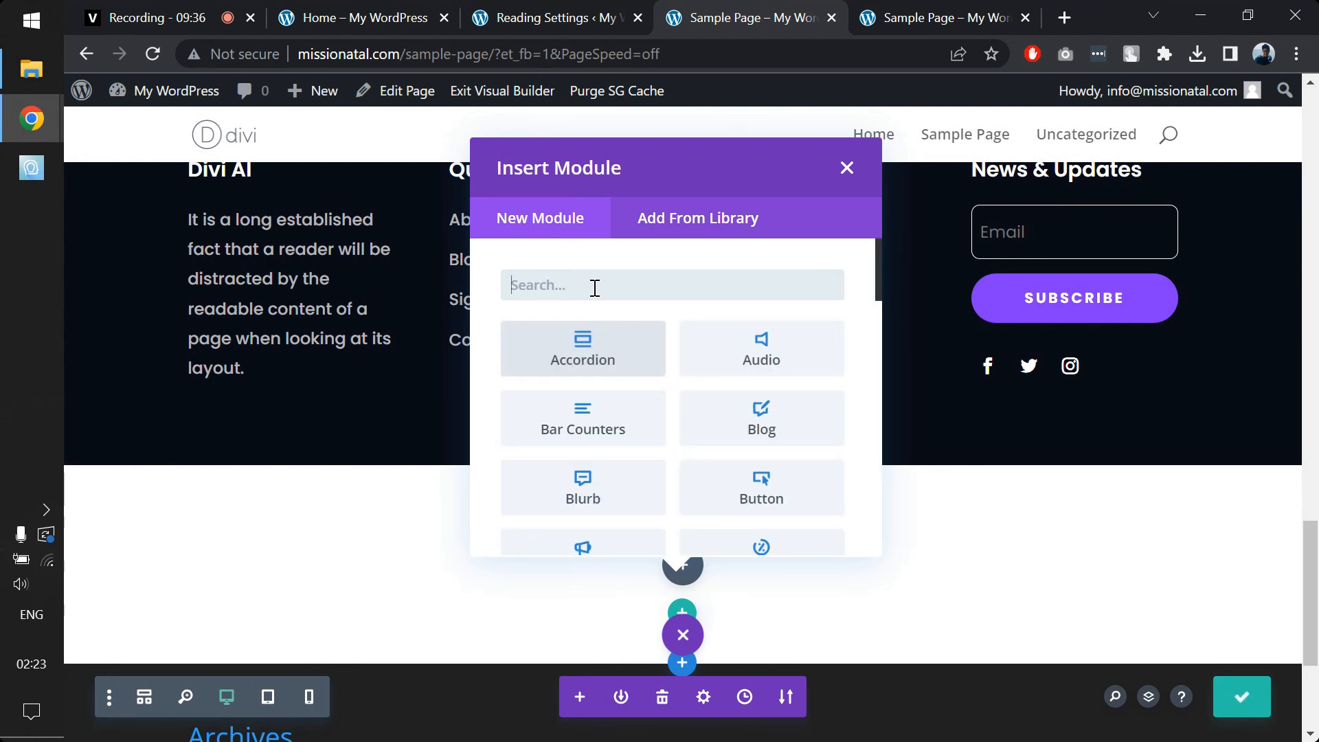
{"action": "type", "text": "code"}
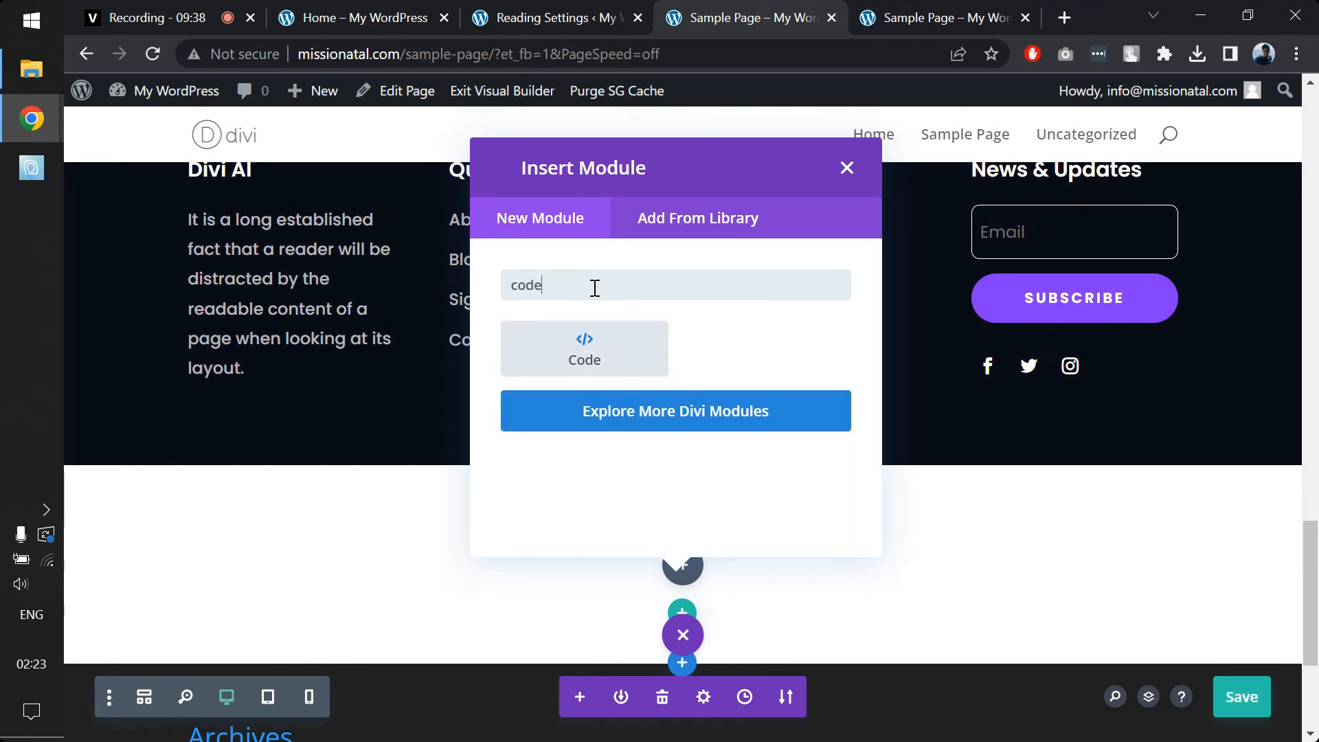
{"action": "left_click", "coordinate": [849, 170]}
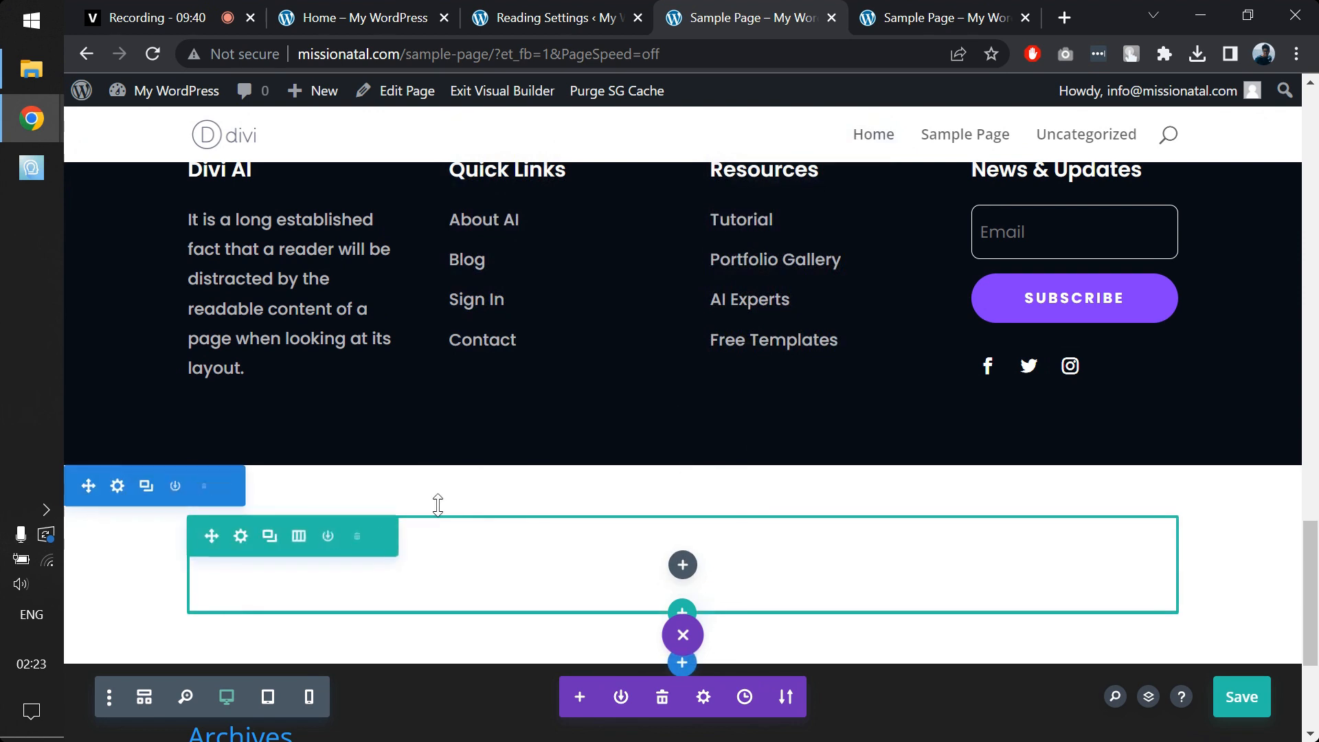
Delete the empty section below the footer section and save the Sample Page.
{"action": "left_click", "coordinate": [204, 486]}
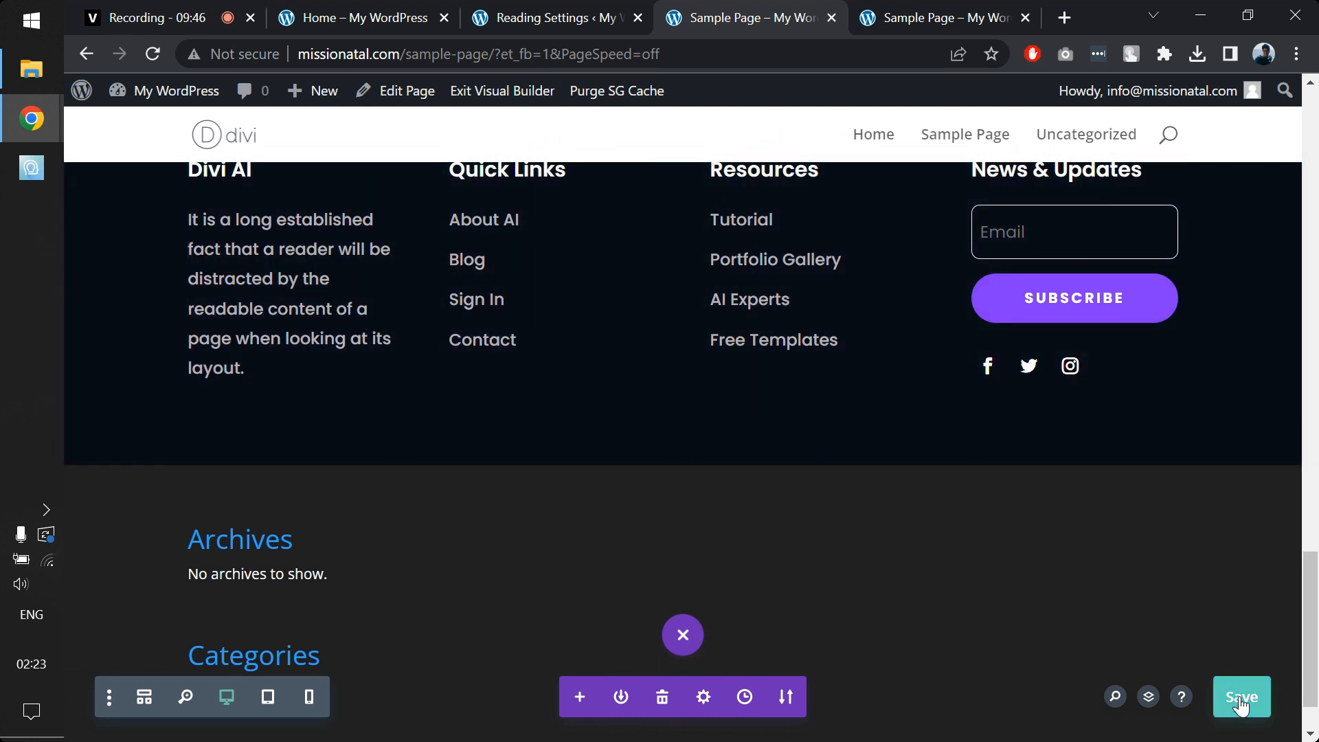
{"action": "left_click", "coordinate": [1242, 696]}
Reload the published Sample Page, compare it with the Visual Builder version and review it down to the footer.
{"action": "left_click", "coordinate": [921, 4]}
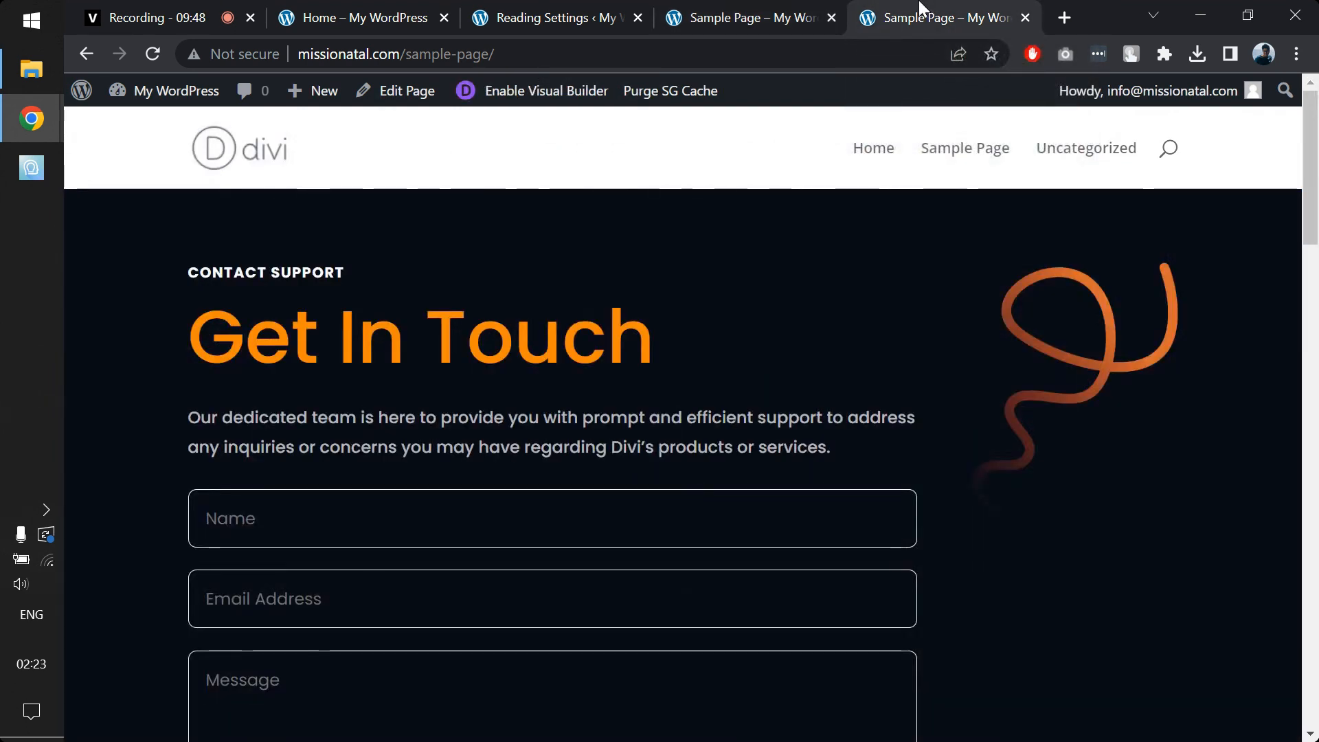
{"action": "key", "text": "F5"}
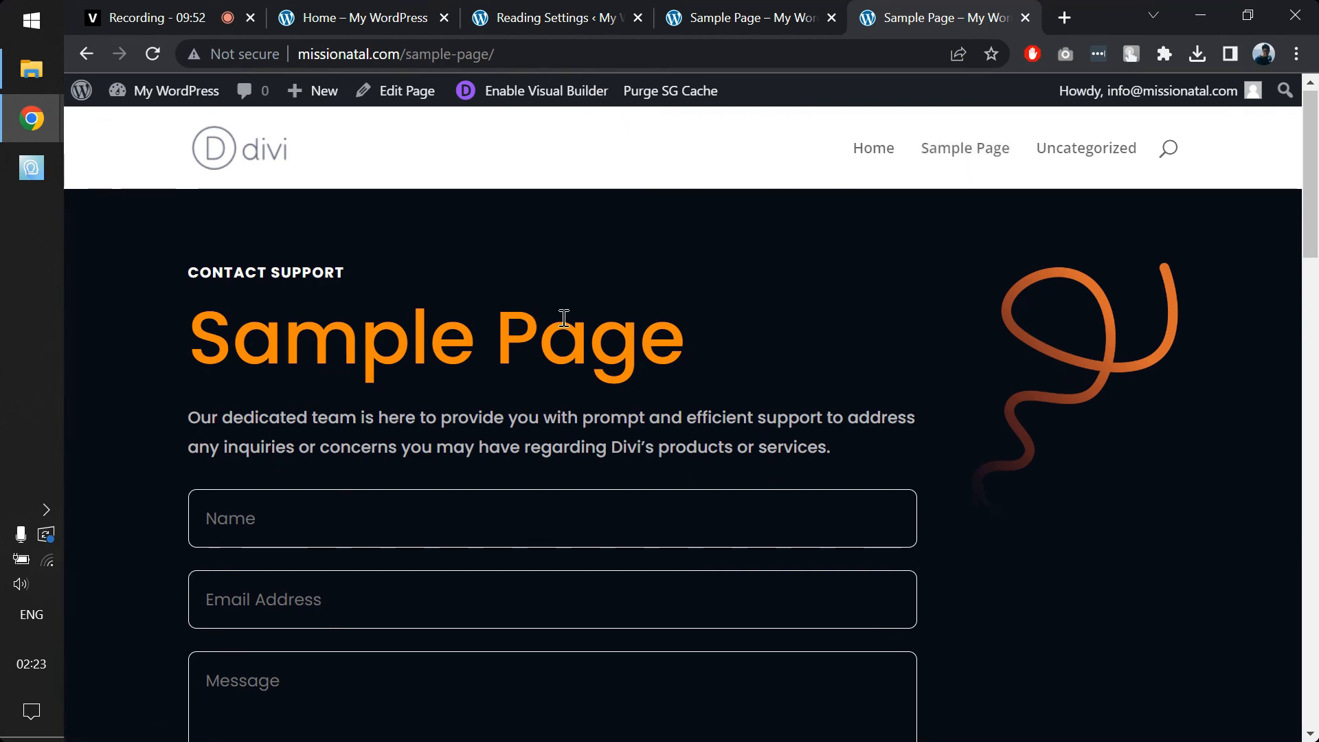
{"action": "left_click", "coordinate": [785, 14]}
{"action": "scroll", "coordinate": [702, 374], "scroll_direction": "up", "scroll_amount": 15}
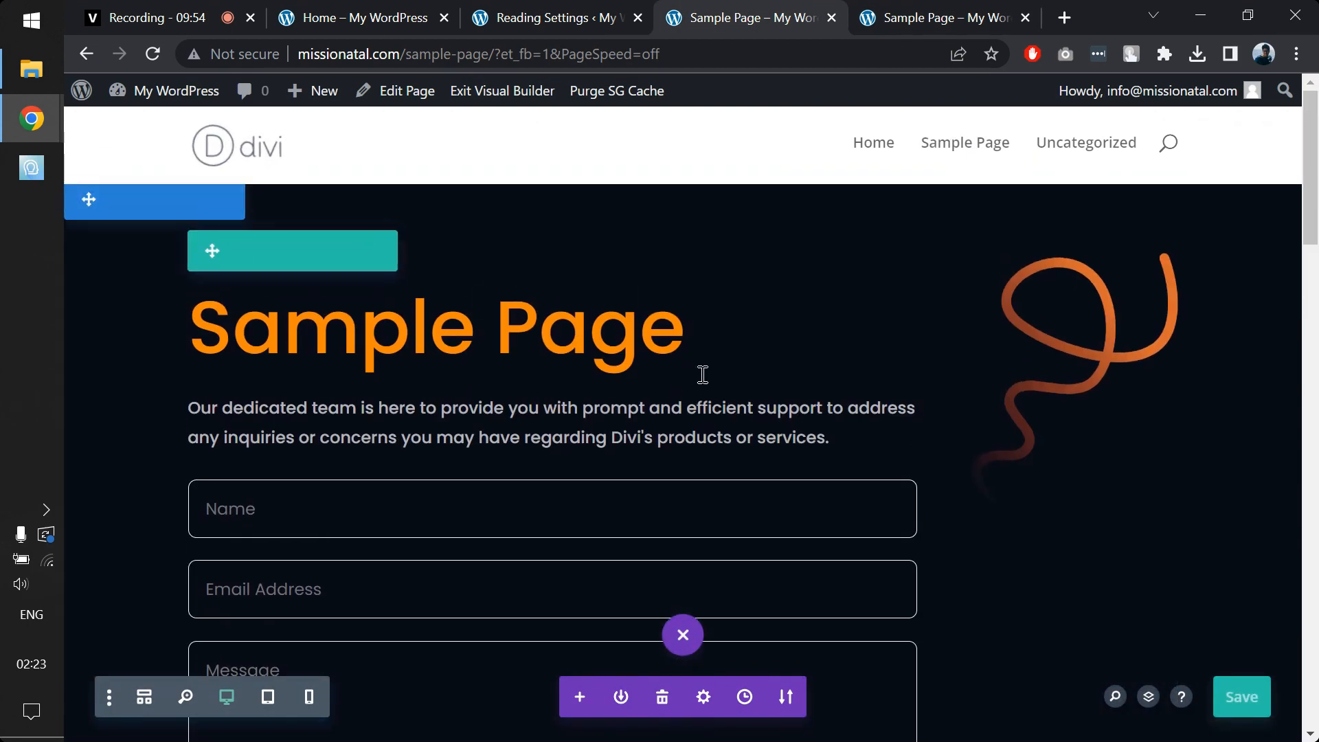
{"action": "left_click", "coordinate": [893, 14]}
{"action": "scroll", "coordinate": [797, 356], "scroll_direction": "down", "scroll_amount": 10}
{"action": "scroll", "coordinate": [798, 356], "scroll_direction": "down", "scroll_amount": 10}
{"action": "scroll", "coordinate": [797, 356], "scroll_direction": "up", "scroll_amount": 20}
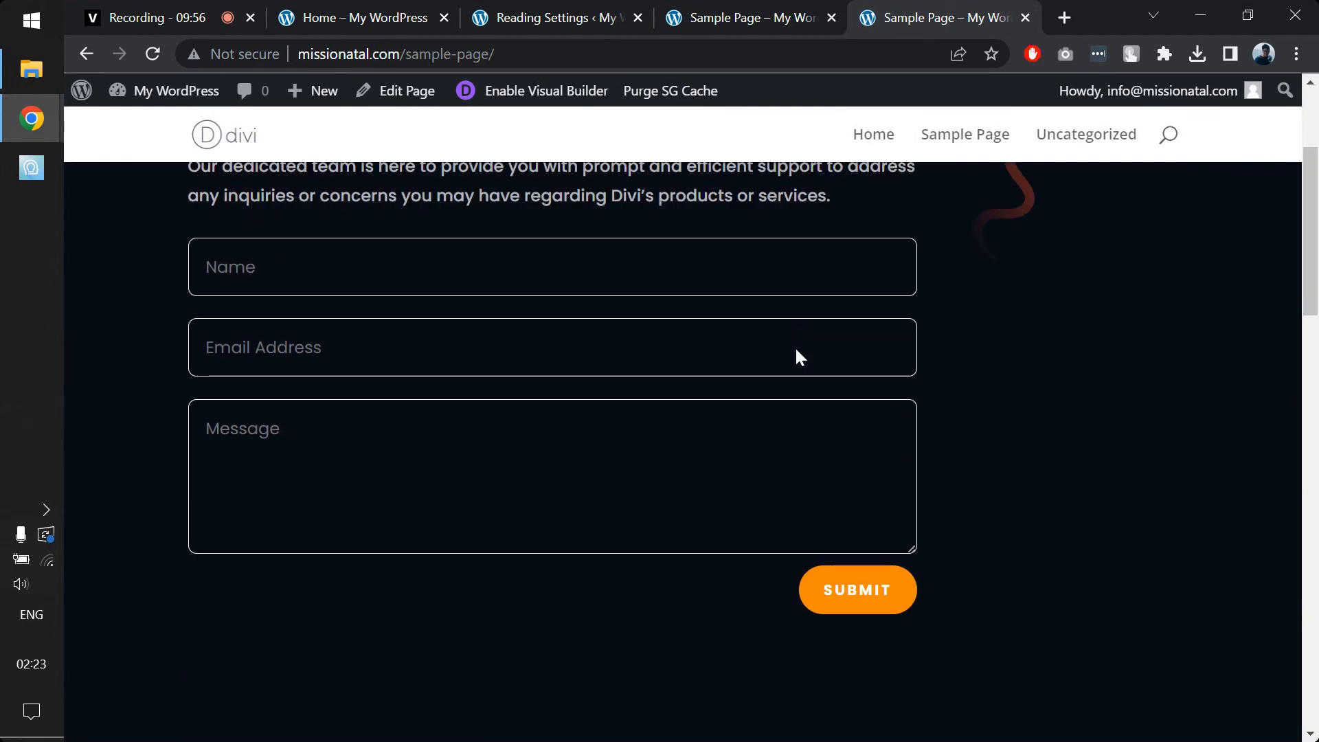
{"action": "scroll", "coordinate": [645, 349], "scroll_direction": "down", "scroll_amount": 20}
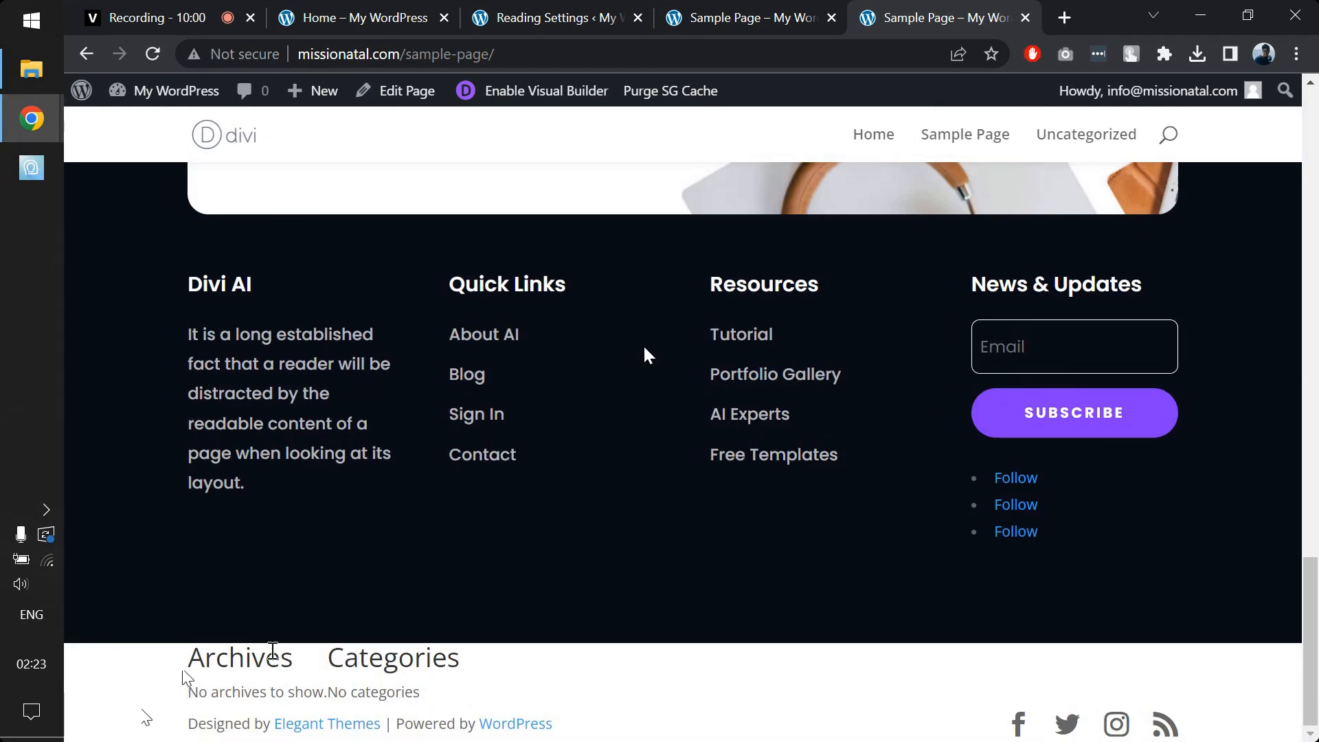
In the WordPress admin, create a menu named "Primary Menu" and assign it to the Primary Menu display location.
{"action": "left_click", "coordinate": [602, 10]}
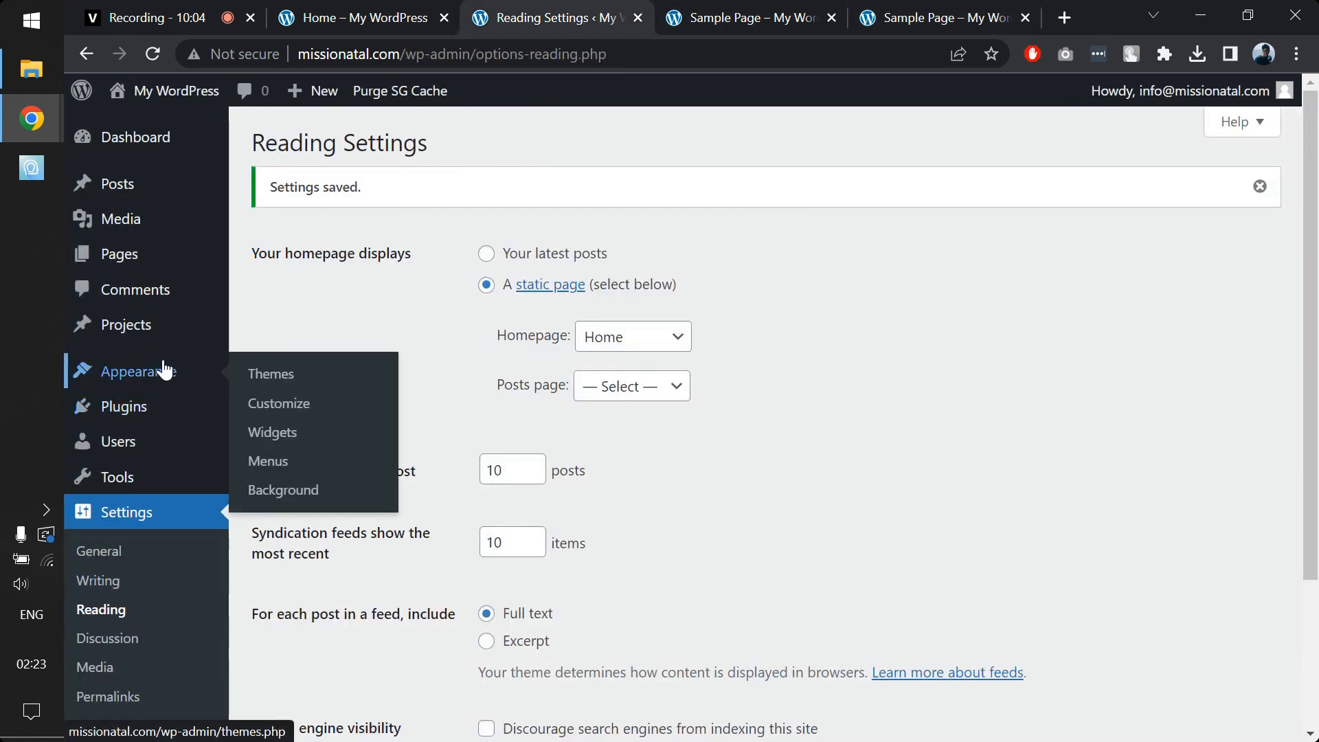
{"action": "left_click", "coordinate": [266, 464]}
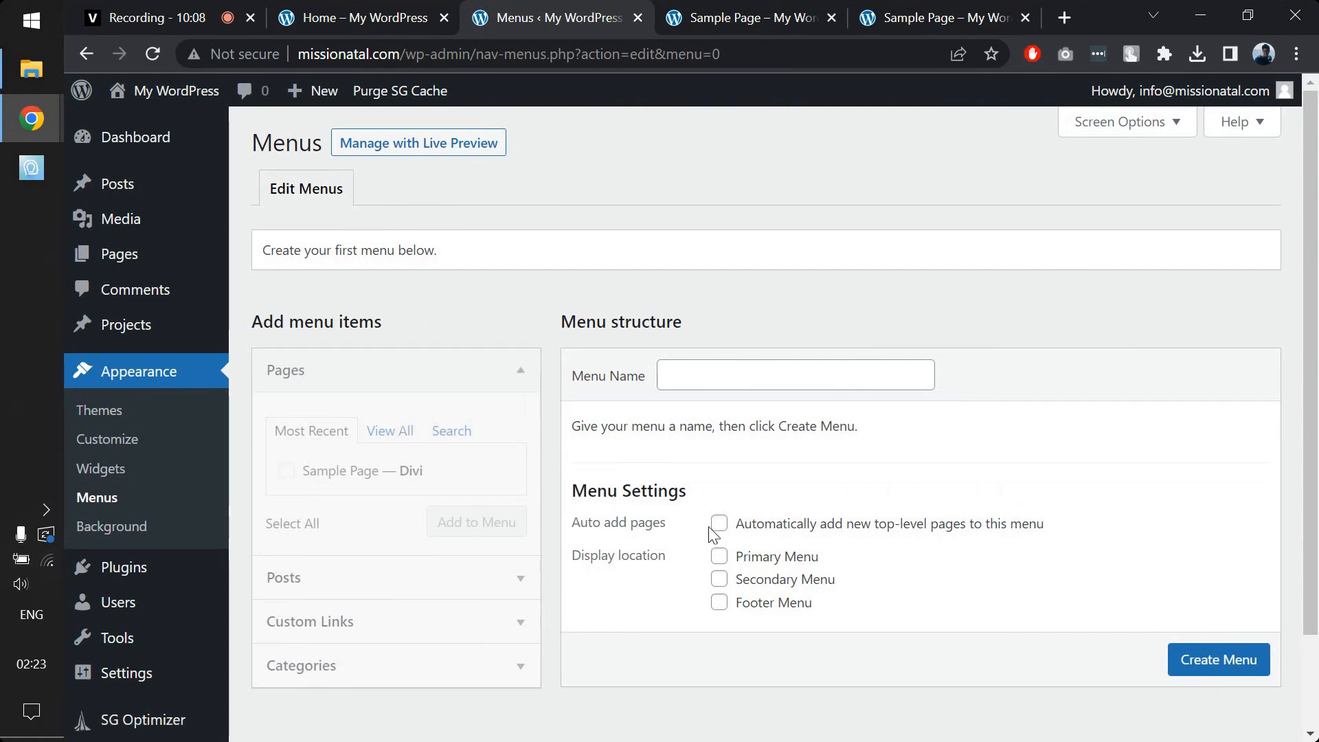
{"action": "left_click", "coordinate": [719, 377]}
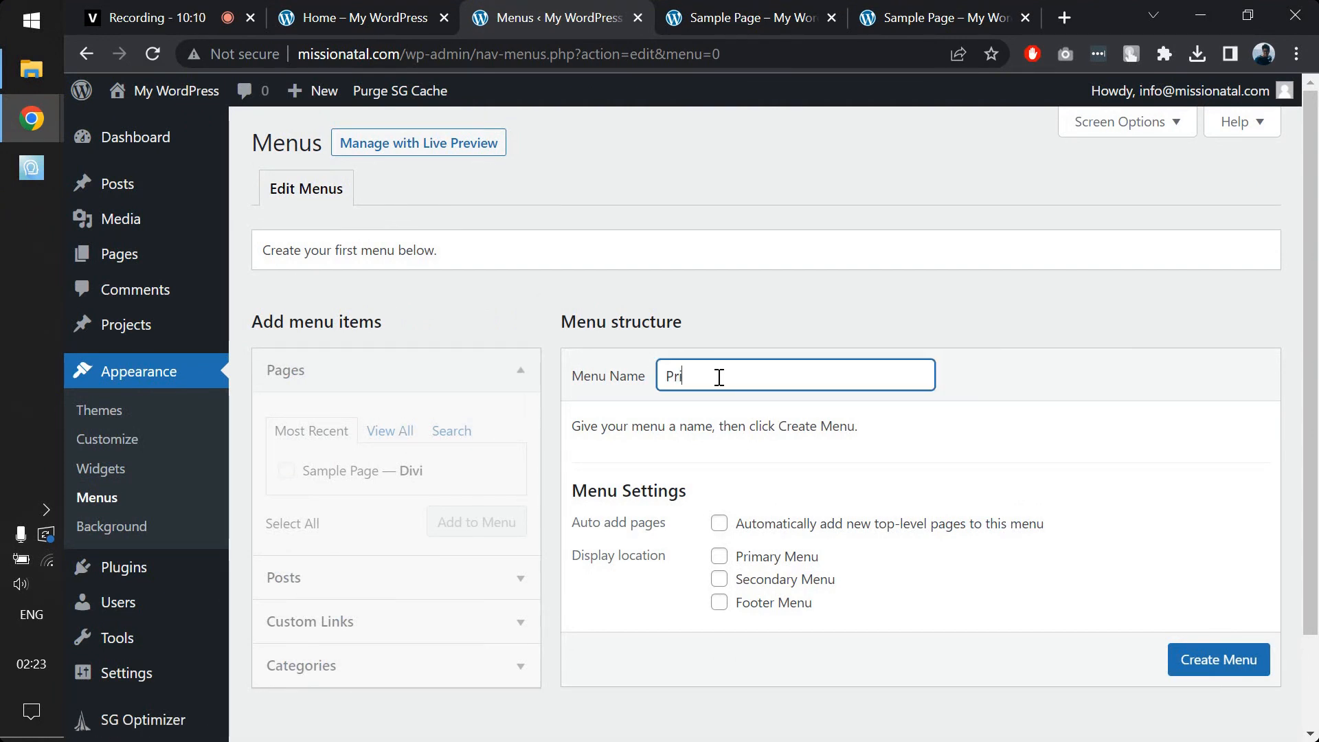
{"action": "type", "text": "Primary Menu"}
{"action": "left_click", "coordinate": [719, 567]}
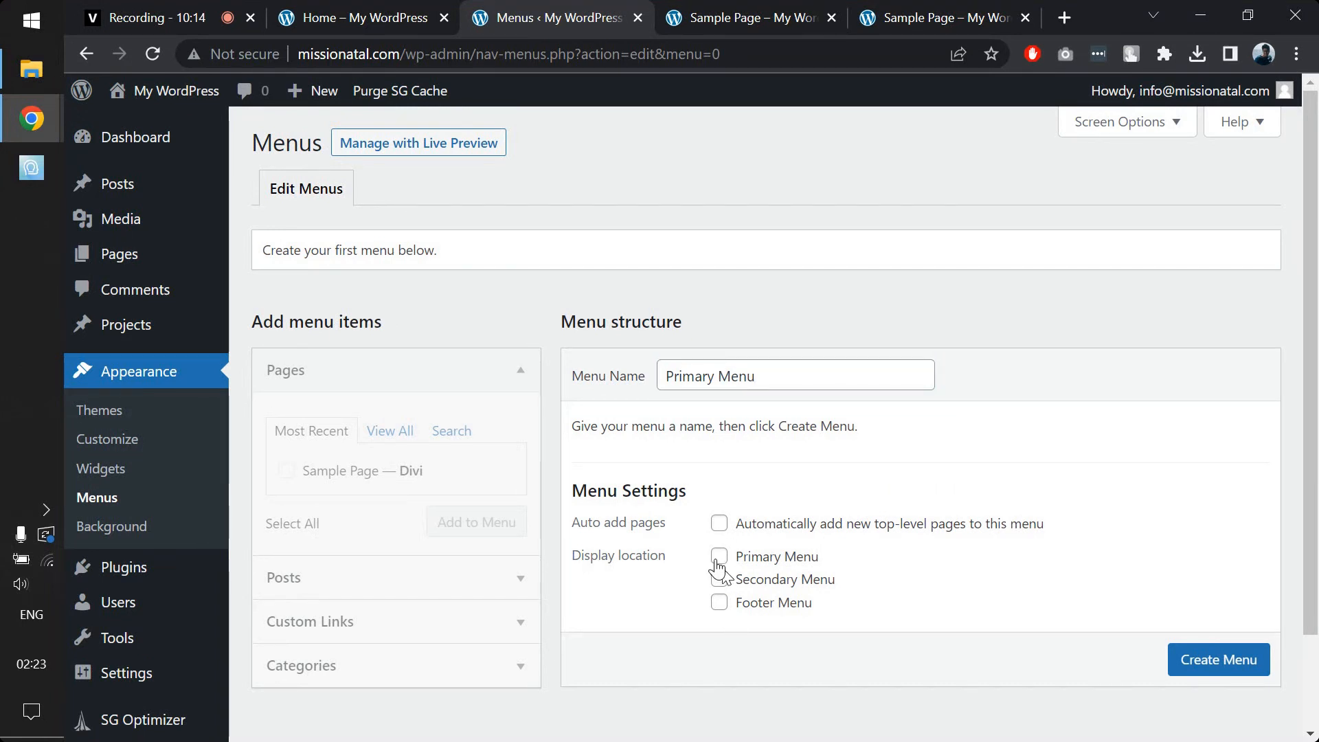
{"action": "left_click", "coordinate": [719, 558]}
{"action": "left_click", "coordinate": [1196, 660]}
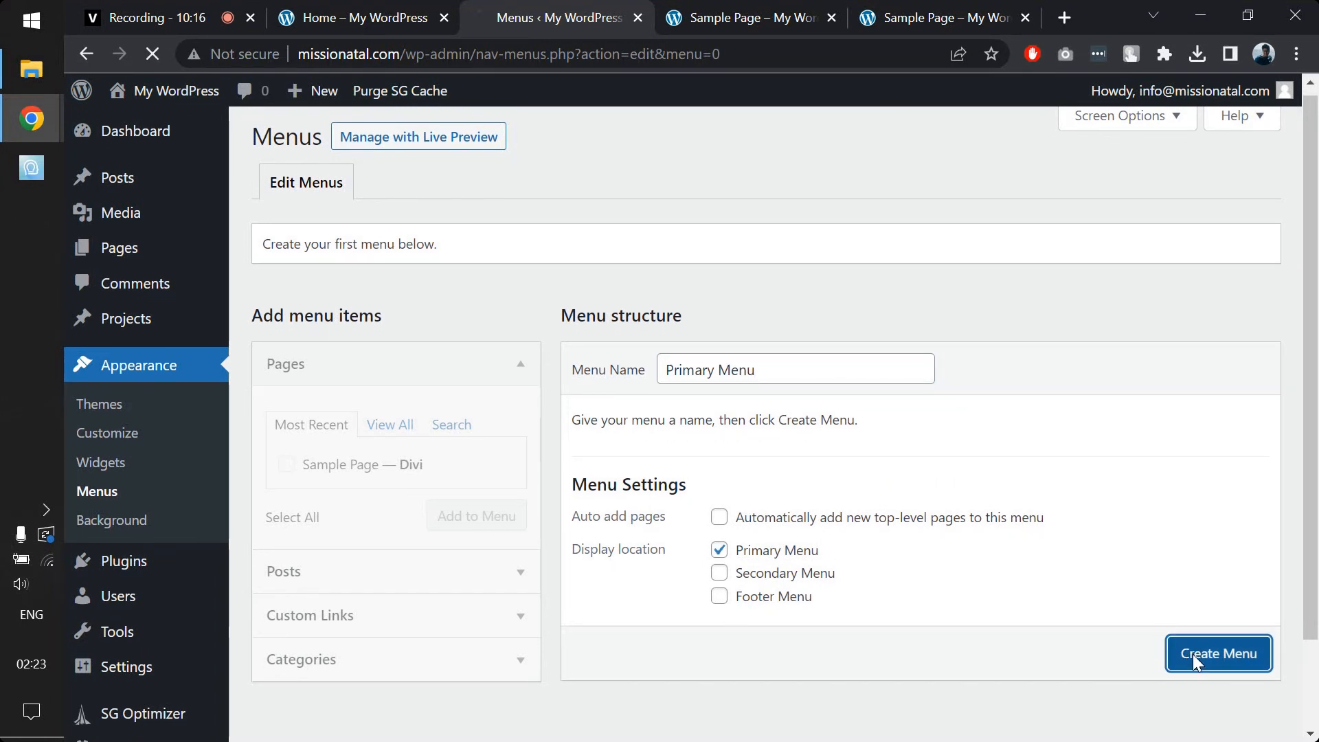
Add the Home and Sample Page pages to the Primary Menu and save the menu.
{"action": "left_click", "coordinate": [404, 431]}
{"action": "left_click", "coordinate": [286, 471]}
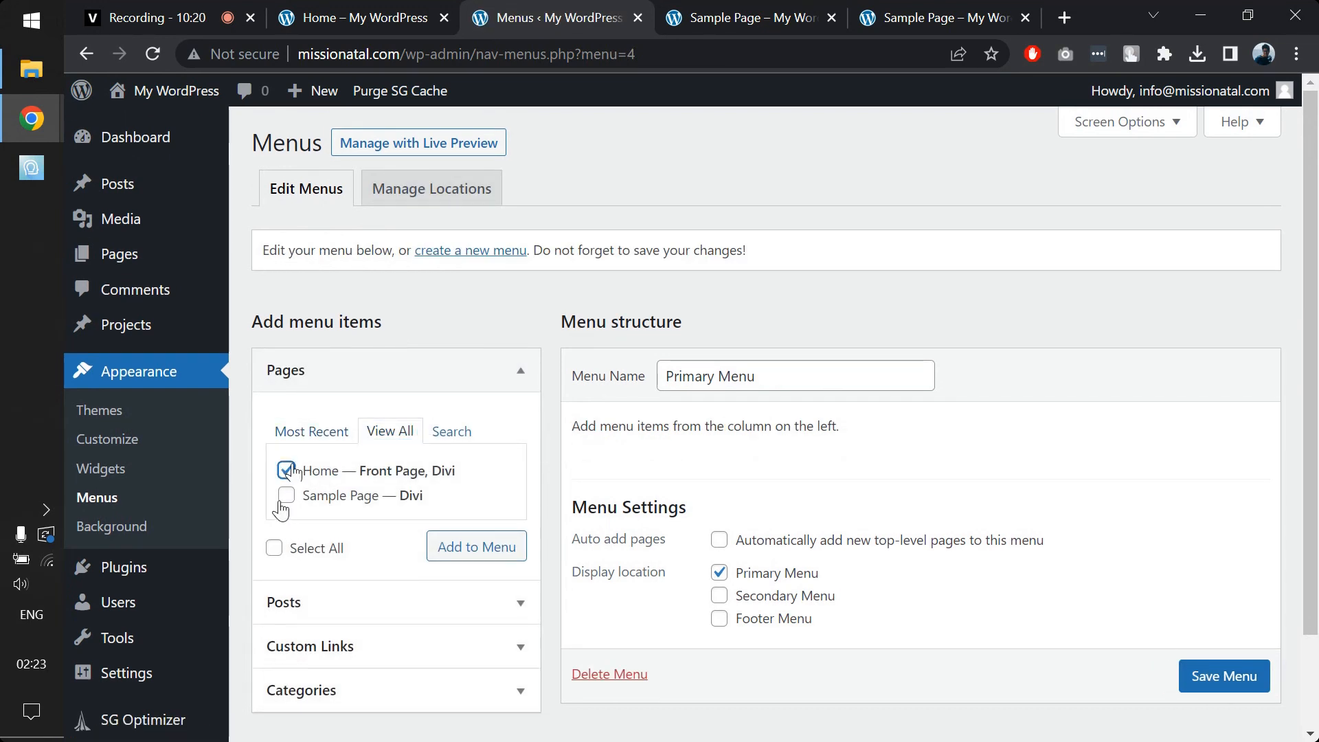
{"action": "left_click", "coordinate": [287, 497]}
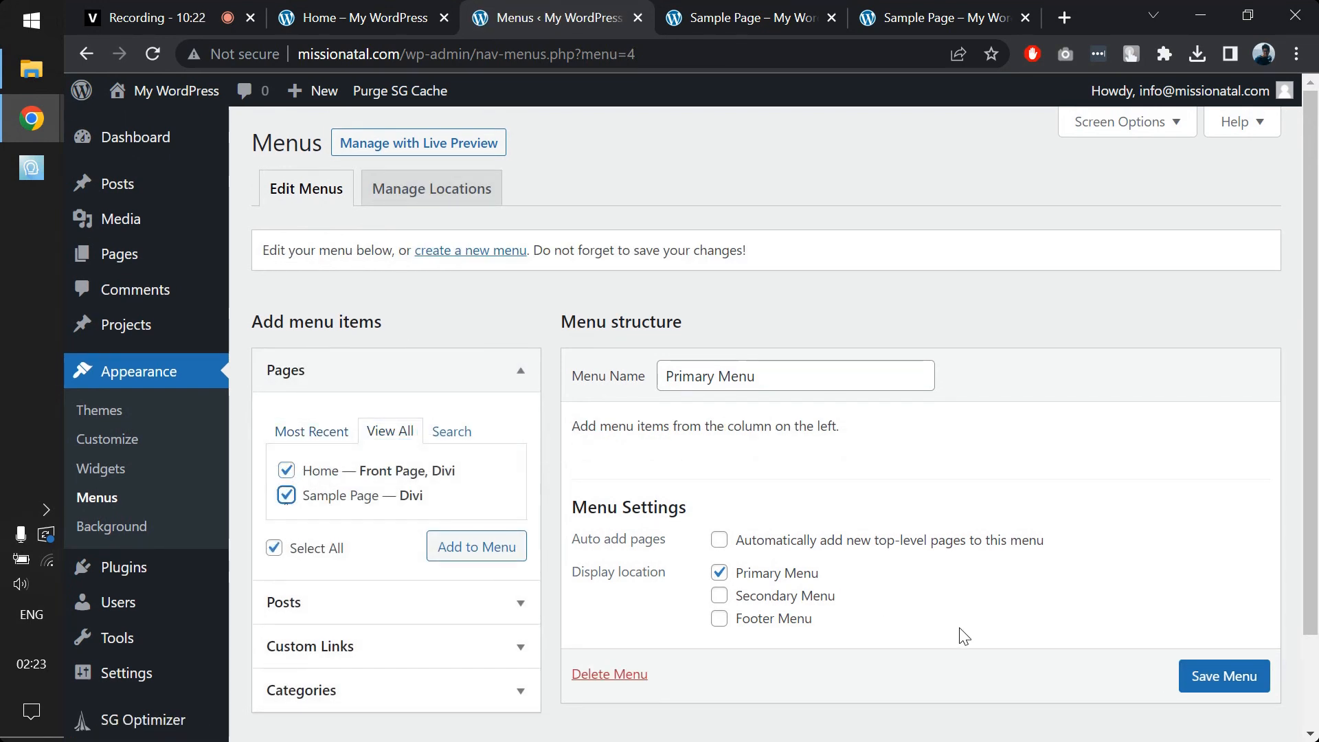
{"action": "left_click", "coordinate": [483, 560]}
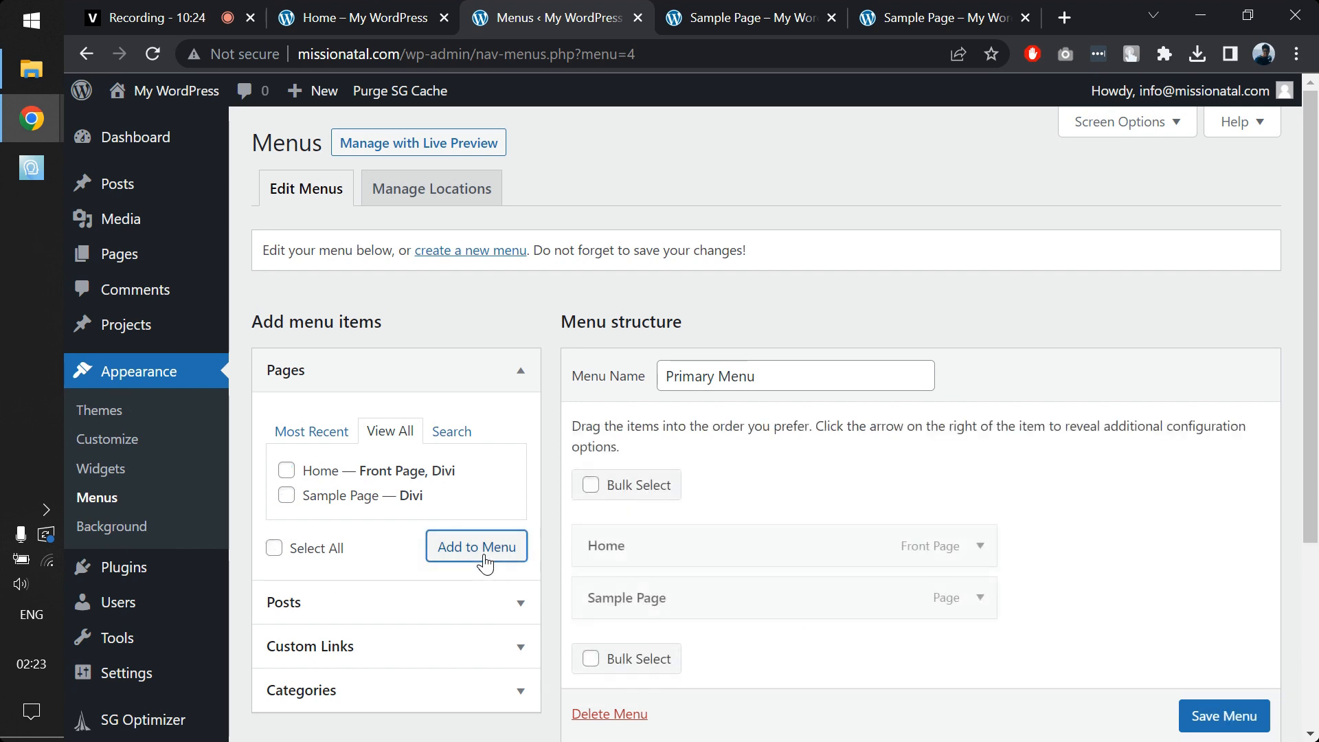
{"action": "scroll", "coordinate": [1250, 687], "scroll_direction": "down", "scroll_amount": 1}
{"action": "left_click", "coordinate": [1235, 728]}
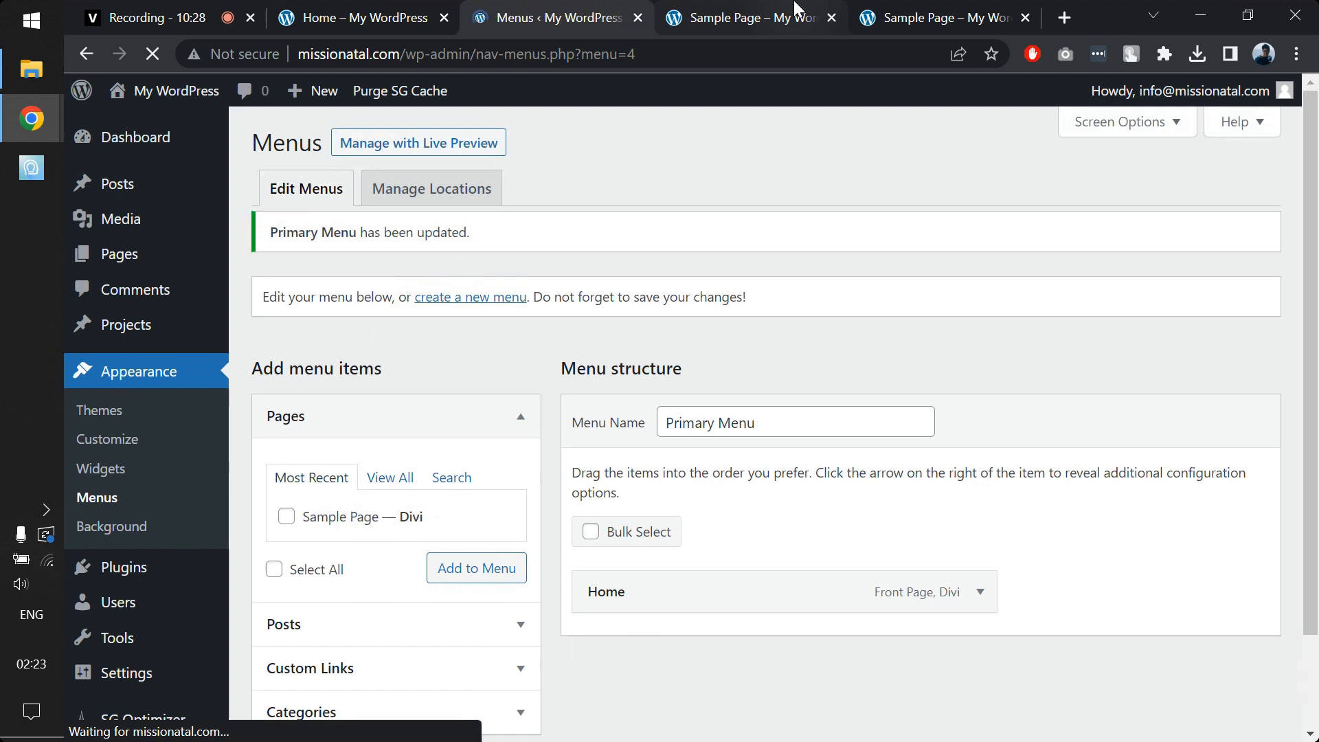
Return to the live Sample Page and check the navigation items in its header.
{"action": "left_click", "coordinate": [756, 17]}
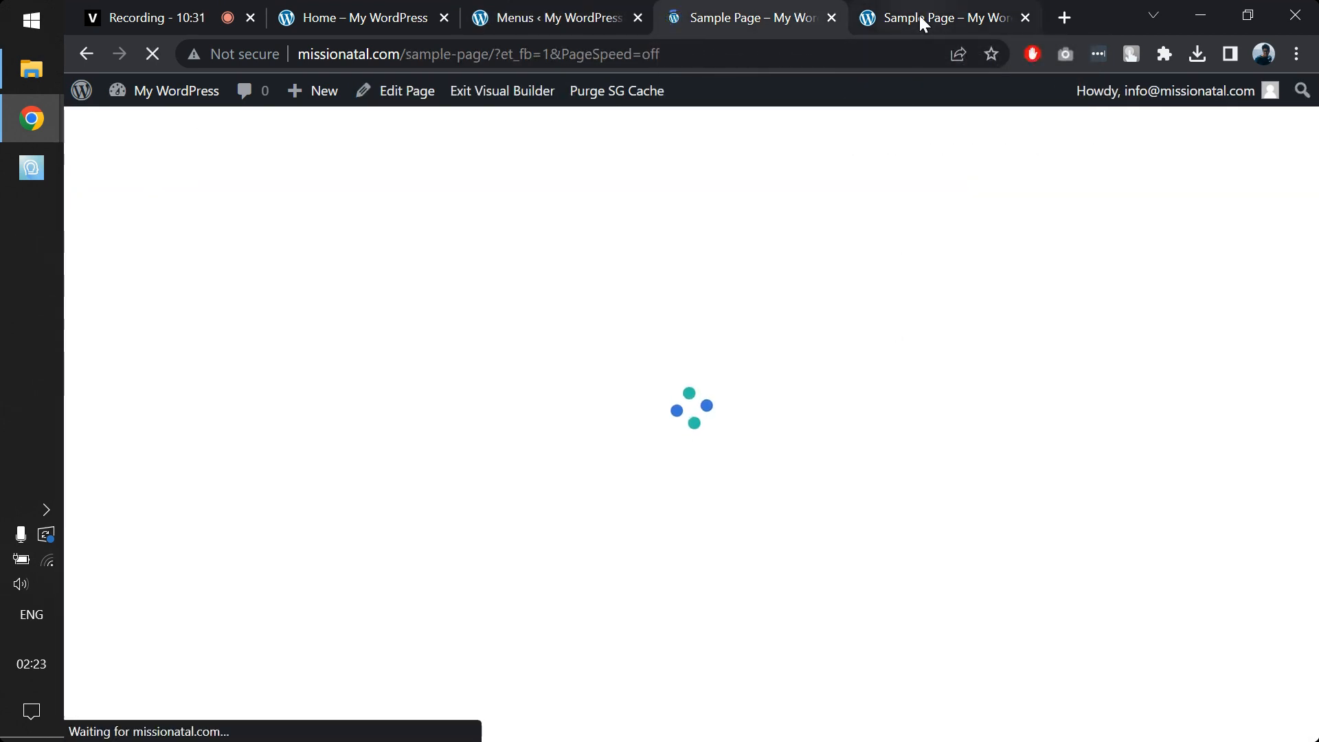
{"action": "left_click", "coordinate": [919, 15]}
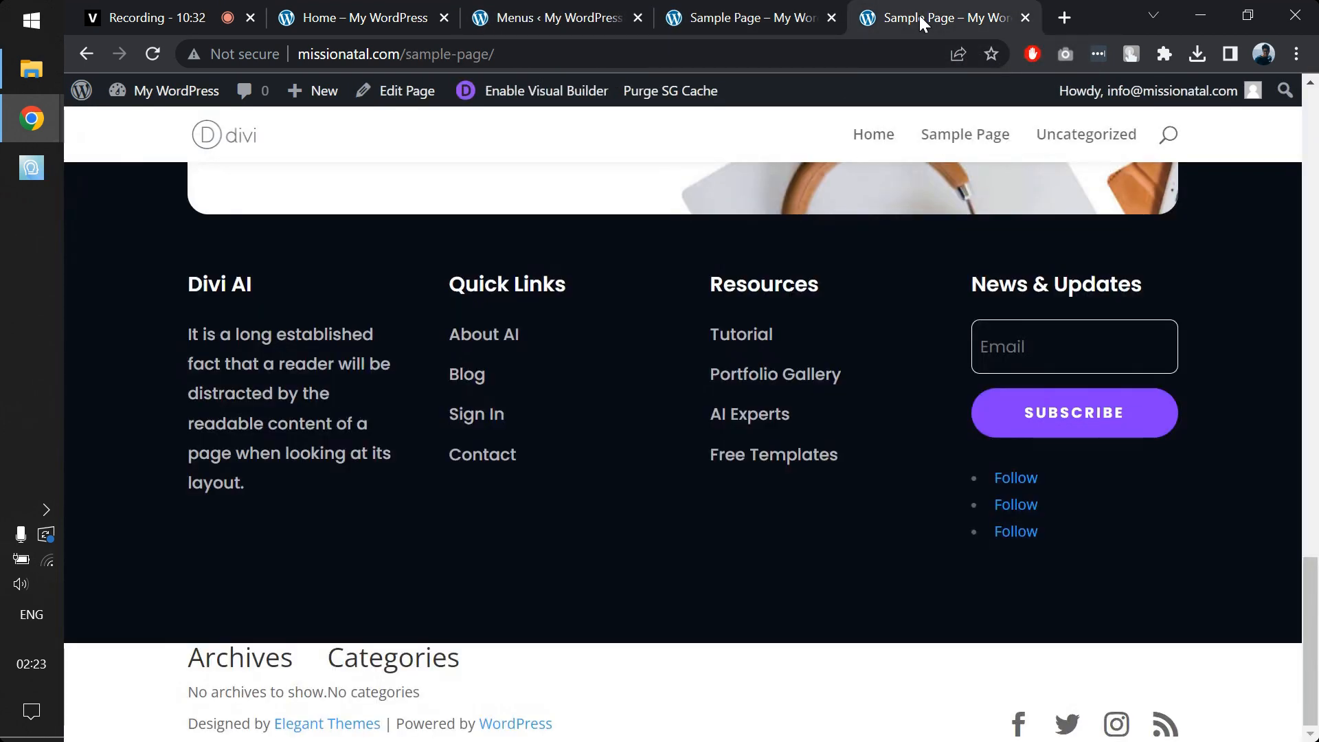
{"action": "left_click", "coordinate": [786, 8]}
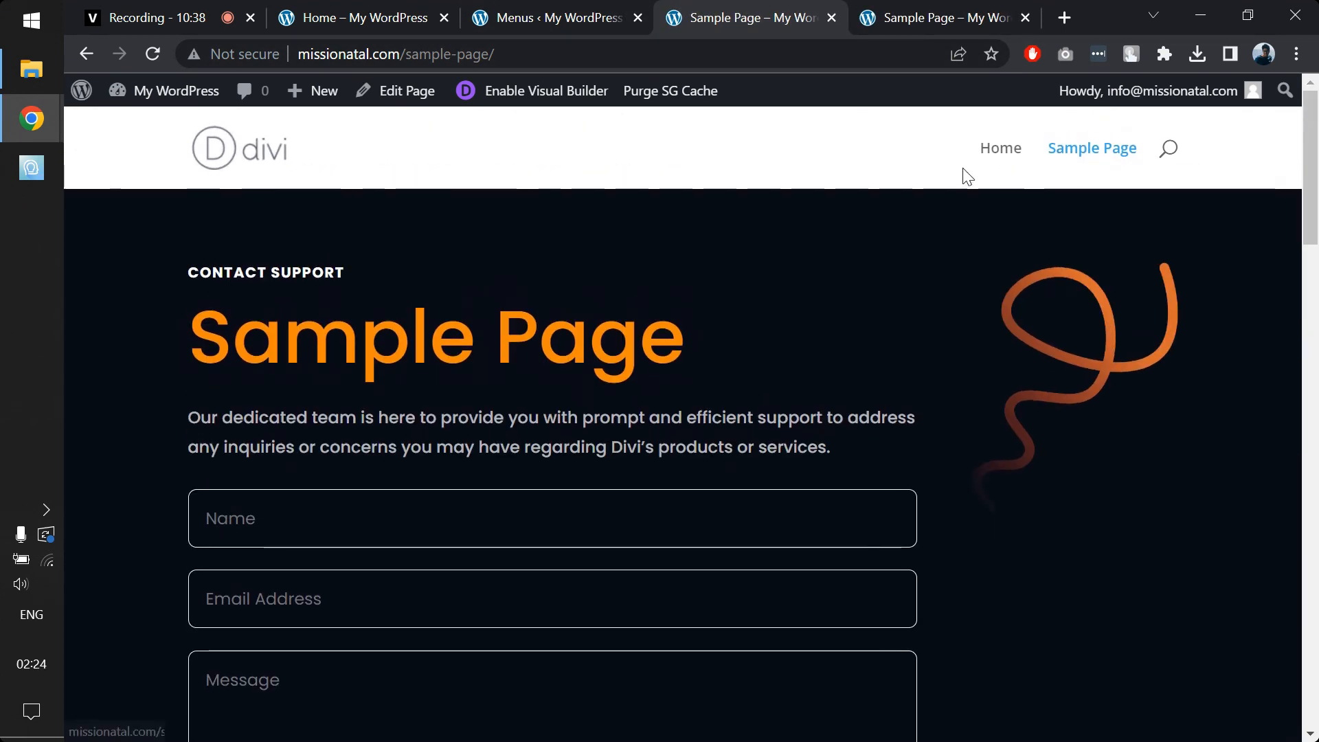
Open the Primary Menu Bar settings under Header & Navigation in the theme customizer.
{"action": "left_click", "coordinate": [563, 17]}
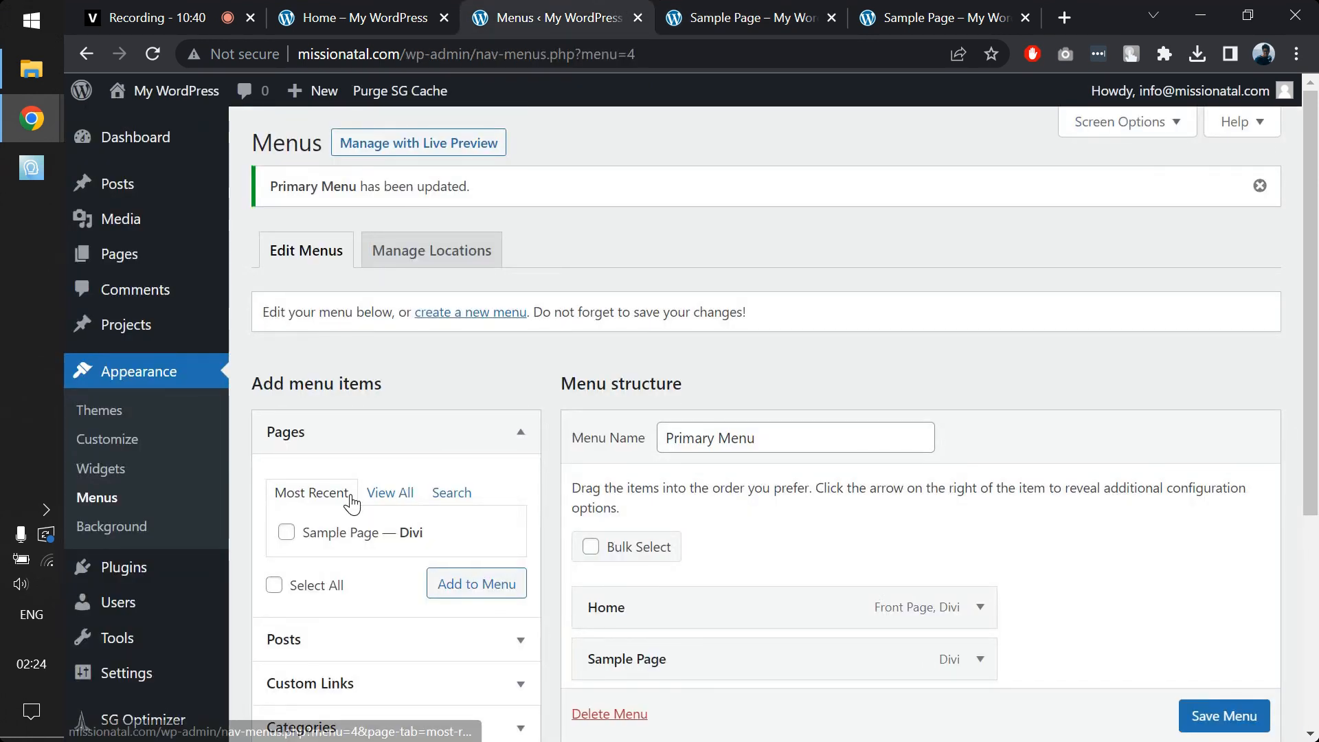
{"action": "left_click", "coordinate": [149, 437]}
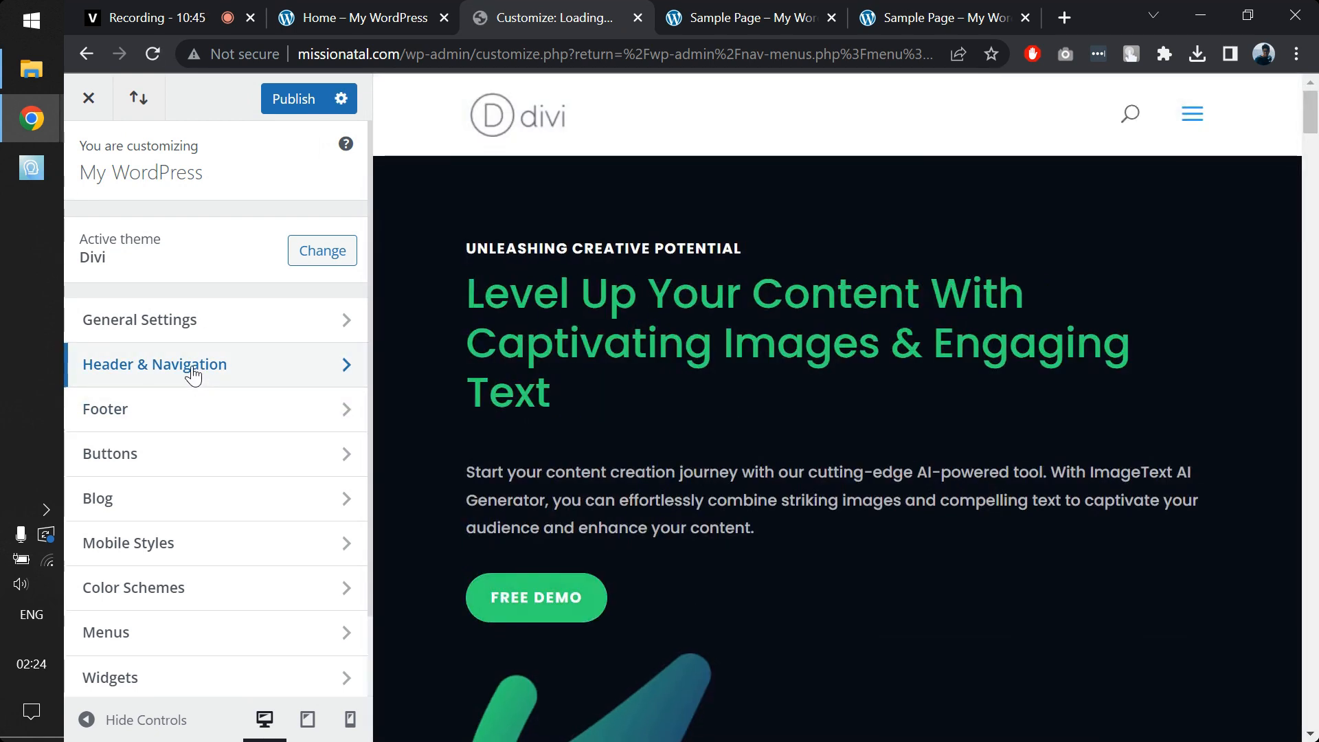
{"action": "left_click", "coordinate": [193, 376]}
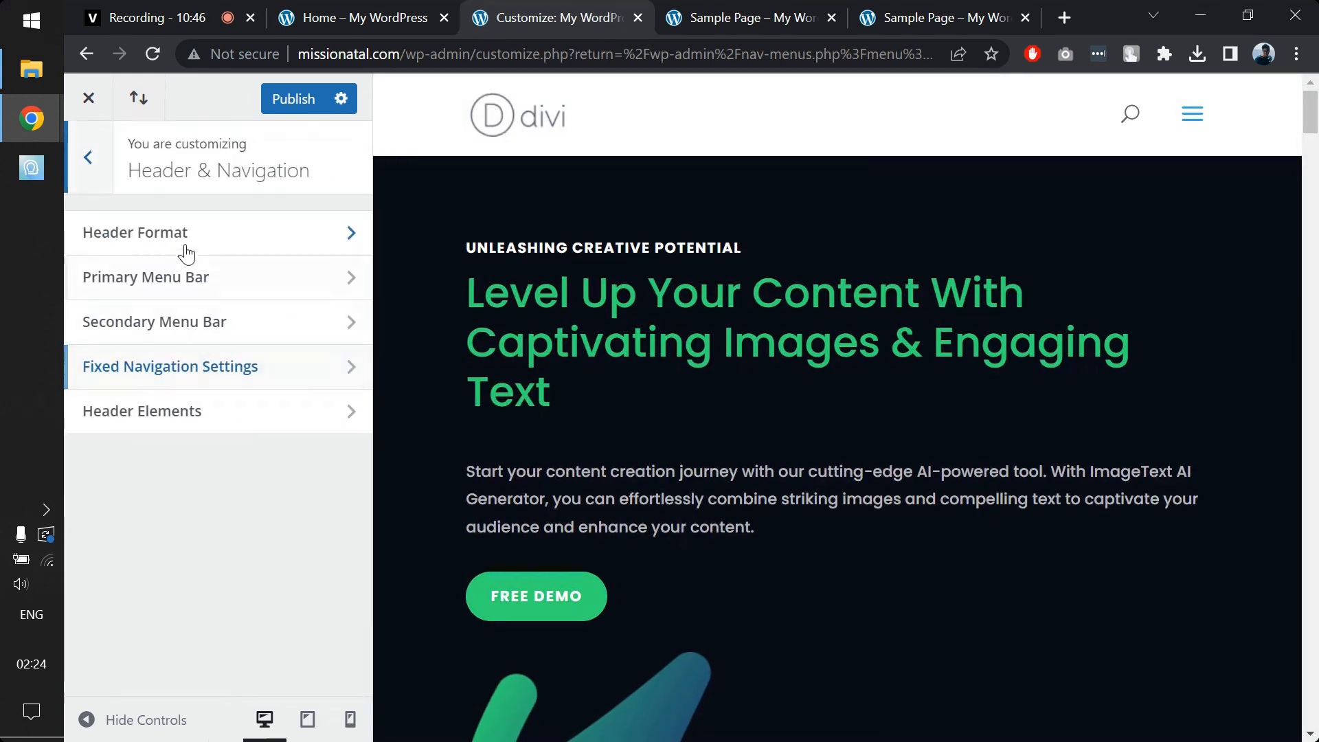
{"action": "left_click", "coordinate": [195, 277]}
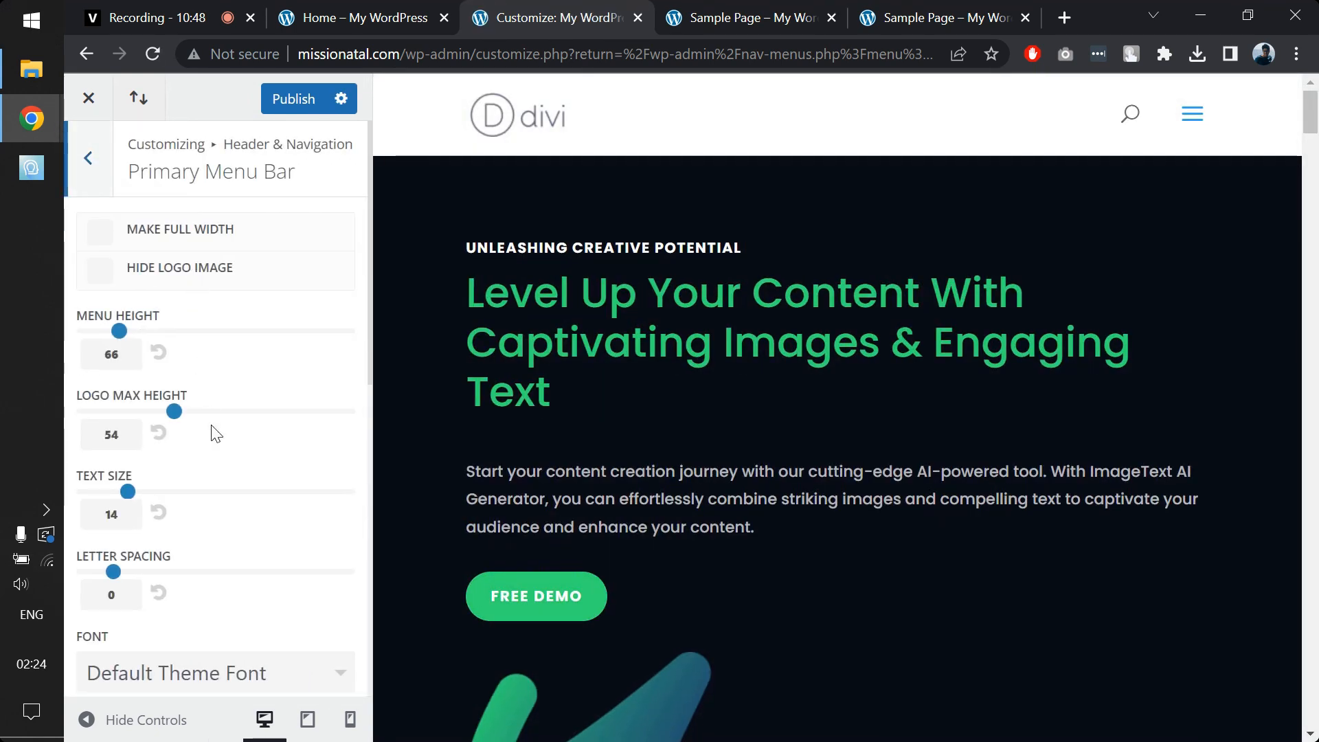
{"action": "left_click", "coordinate": [103, 271]}
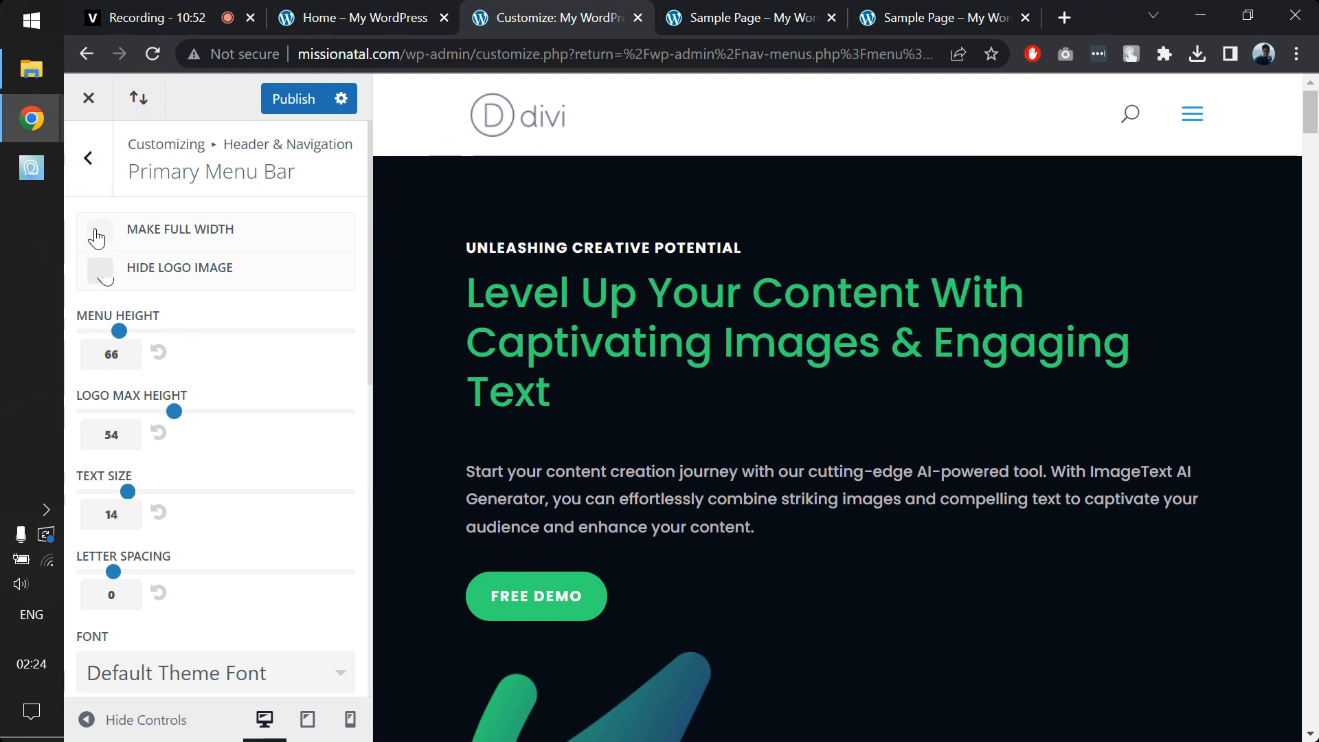
Make the primary menu bar full width and set its text color to fully opaque white, #ffffff.
{"action": "left_click", "coordinate": [97, 237]}
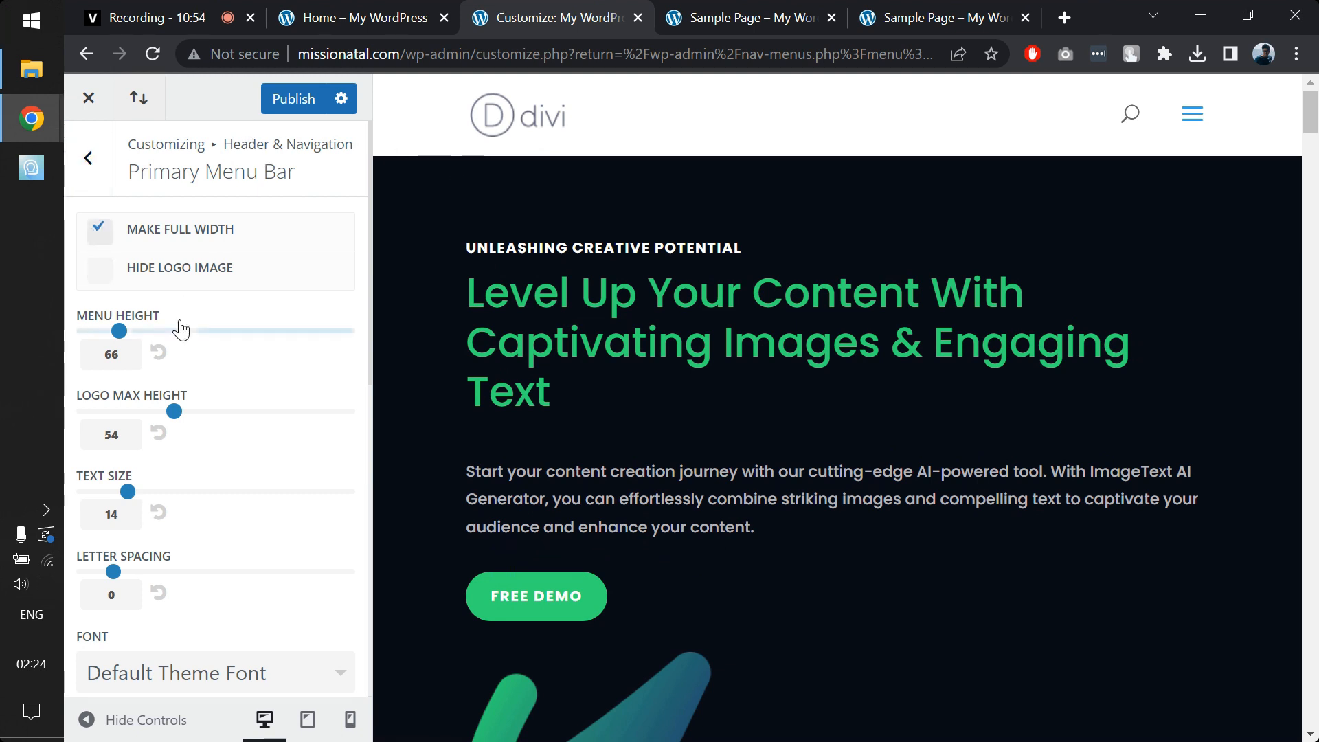
{"action": "scroll", "coordinate": [182, 327], "scroll_direction": "down", "scroll_amount": 5}
{"action": "scroll", "coordinate": [181, 330], "scroll_direction": "down", "scroll_amount": 3}
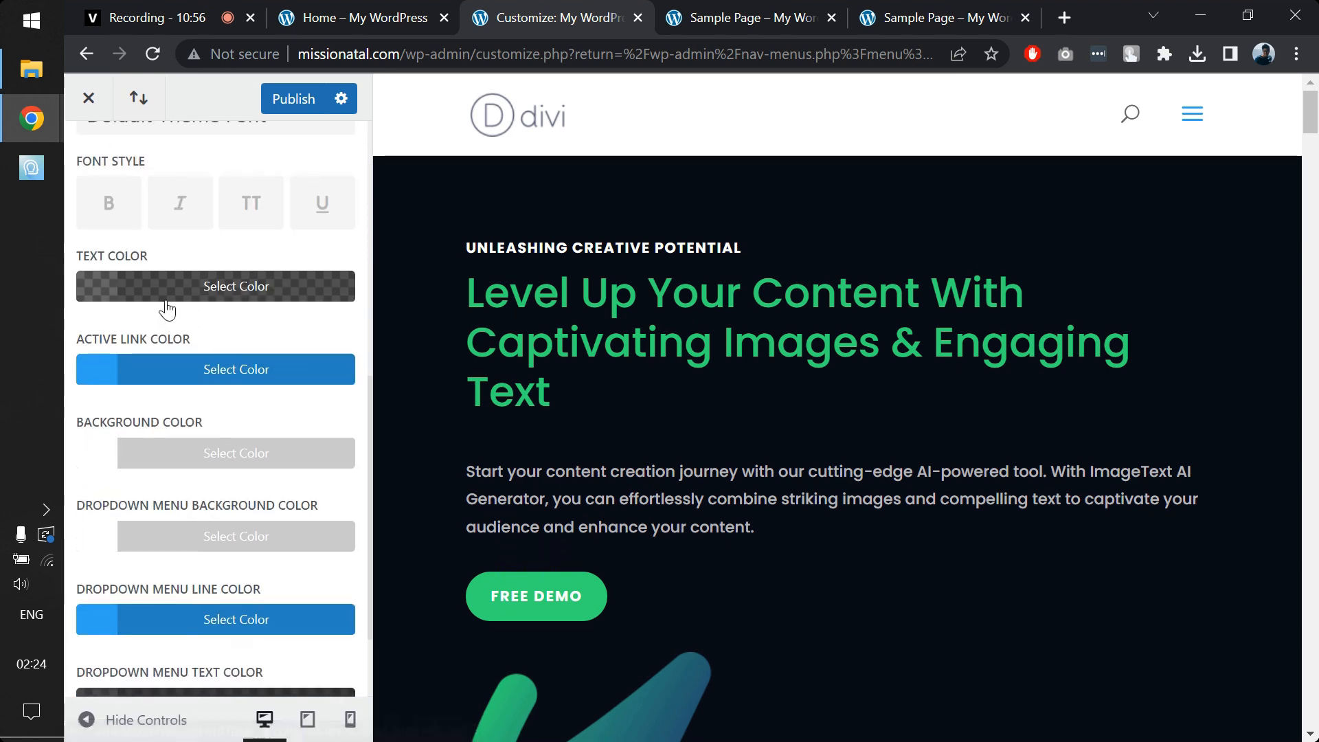
{"action": "left_click", "coordinate": [161, 298]}
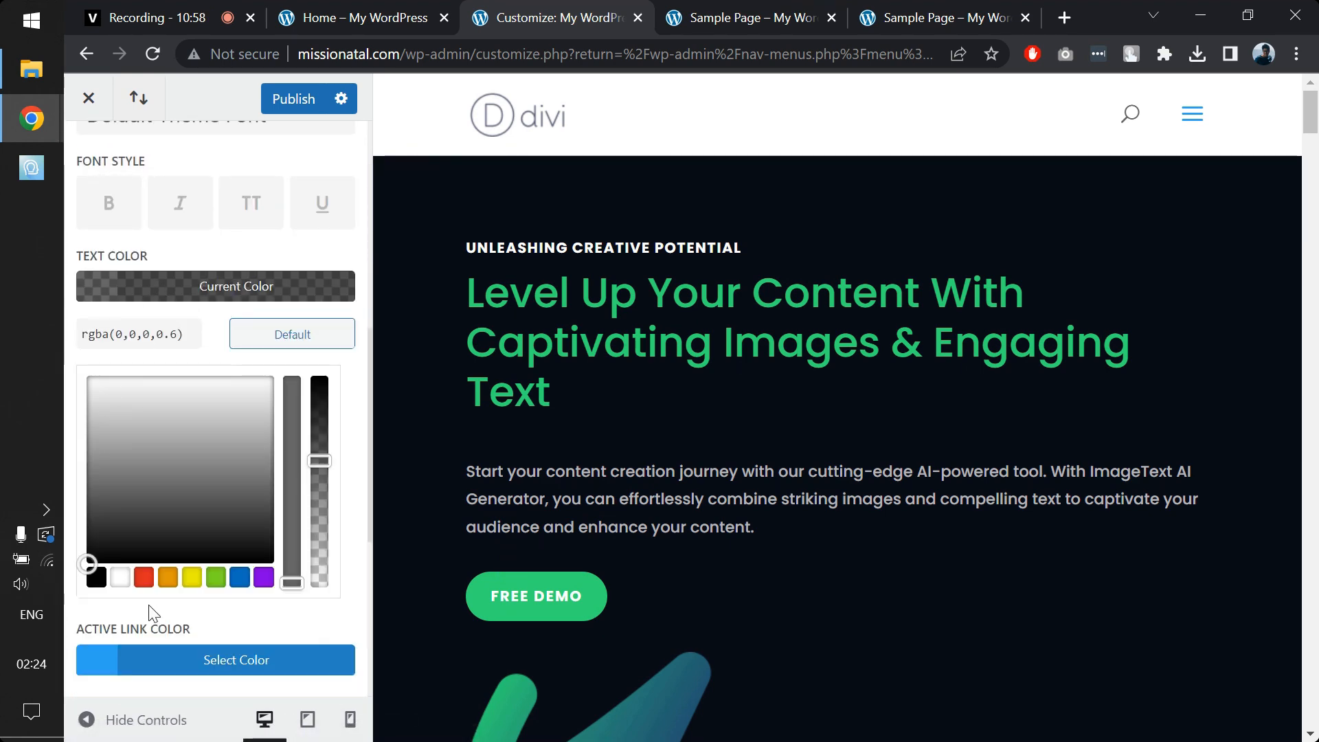
{"action": "left_click", "coordinate": [118, 583]}
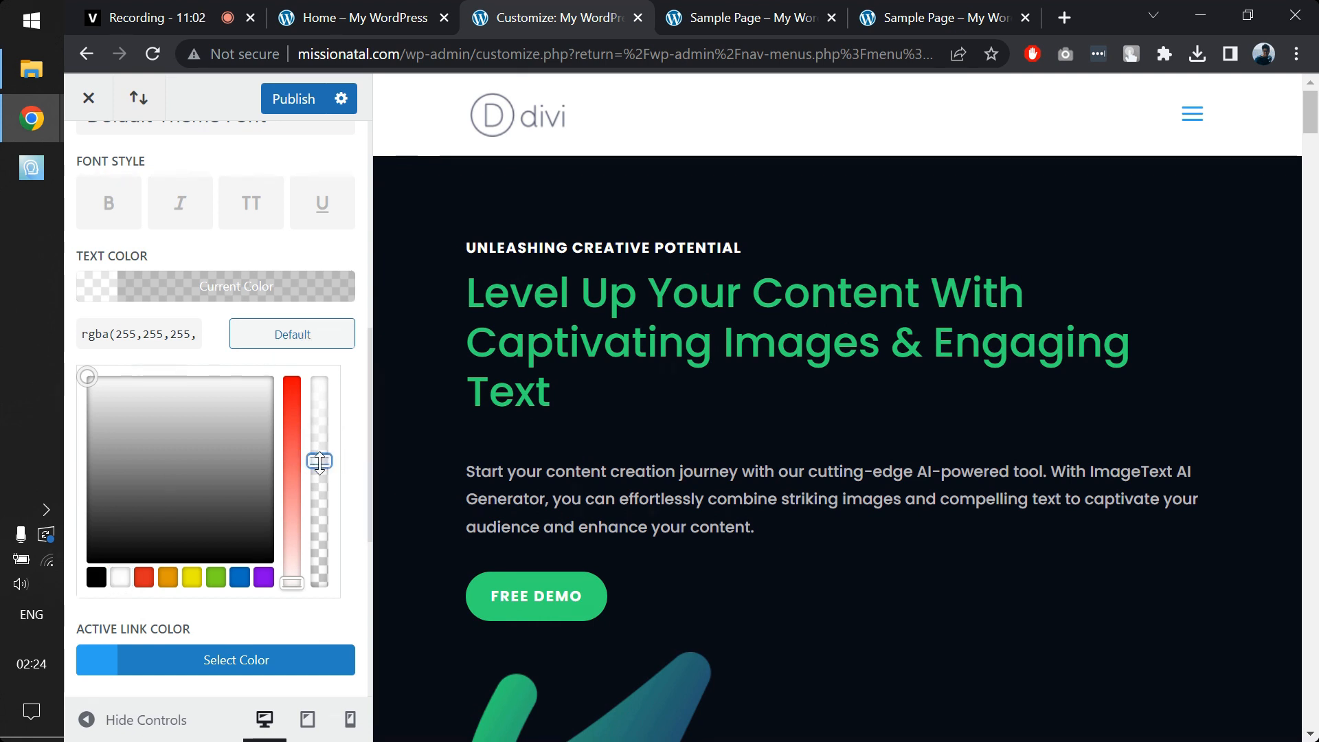
{"action": "left_click_drag", "start_coordinate": [320, 462], "coordinate": [320, 380]}
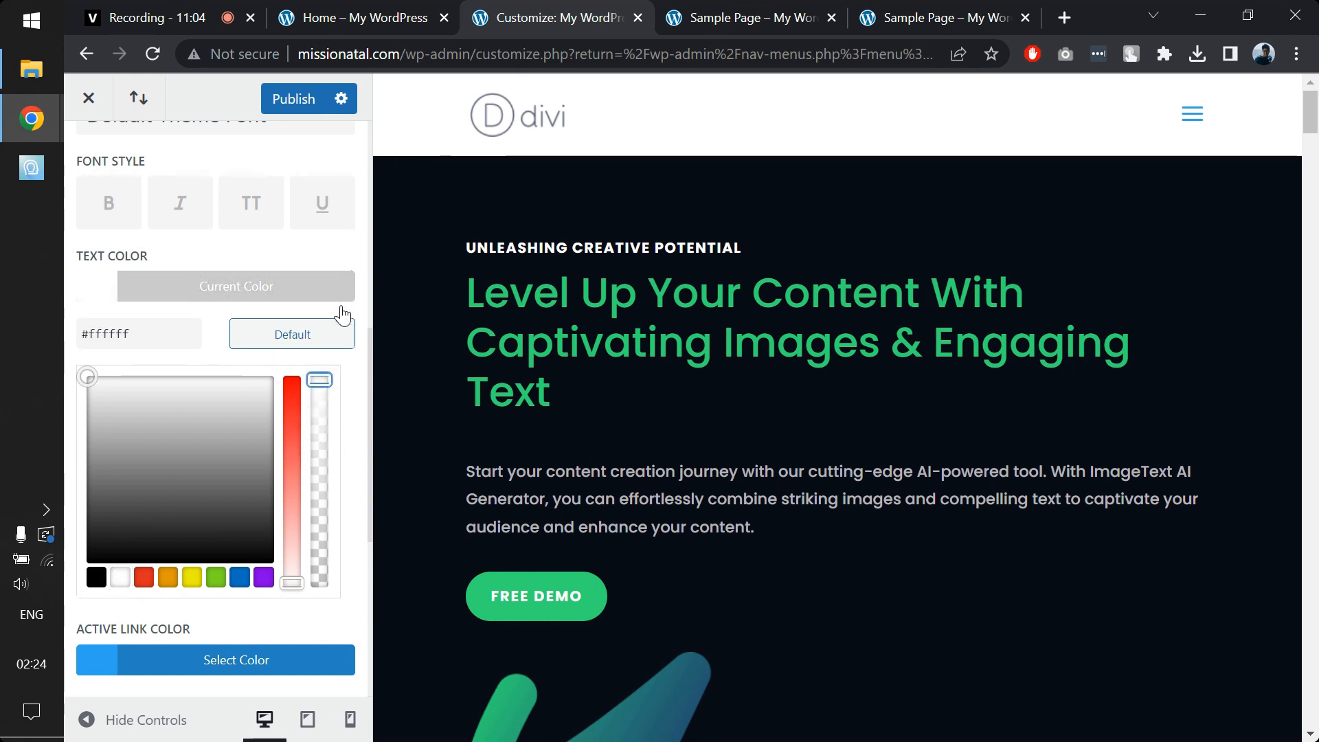
Set the primary menu bar's background color to black, #000000, and publish the customizer changes.
{"action": "scroll", "coordinate": [273, 454], "scroll_direction": "down", "scroll_amount": 5}
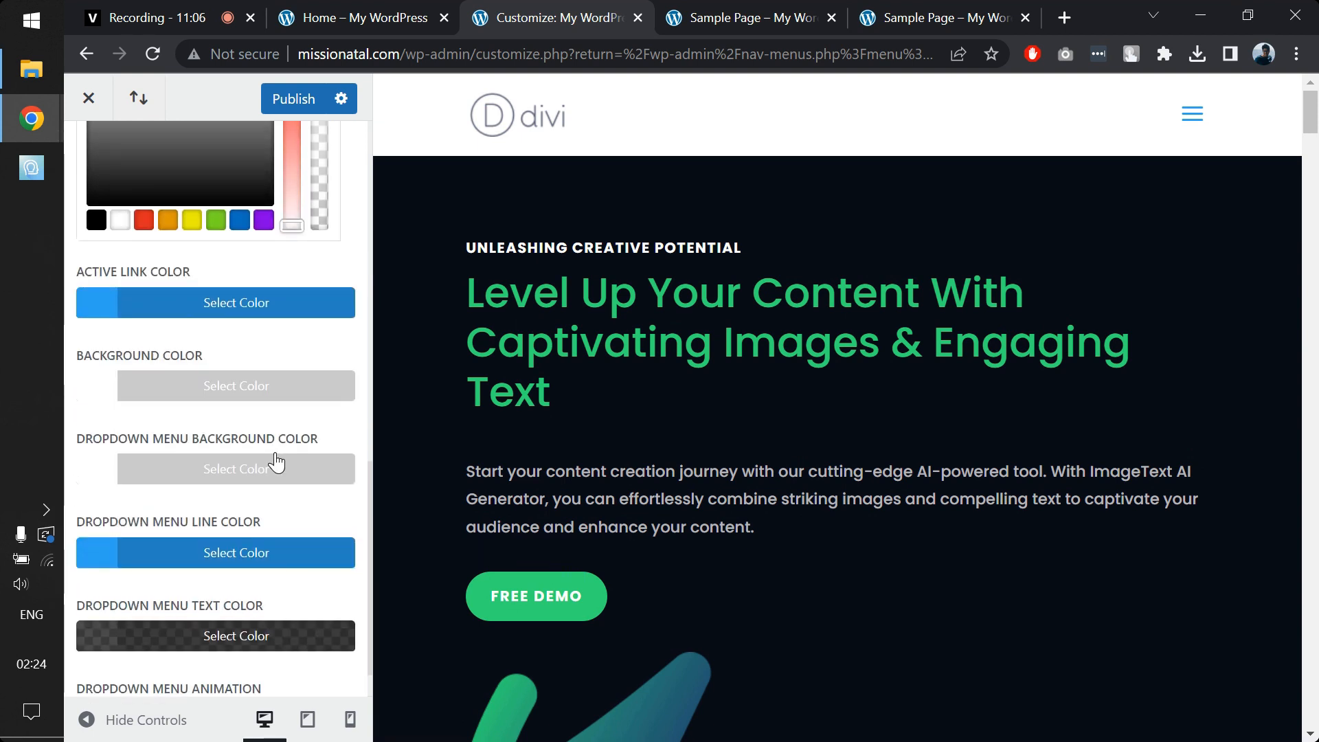
{"action": "left_click", "coordinate": [223, 388]}
{"action": "left_click", "coordinate": [94, 446]}
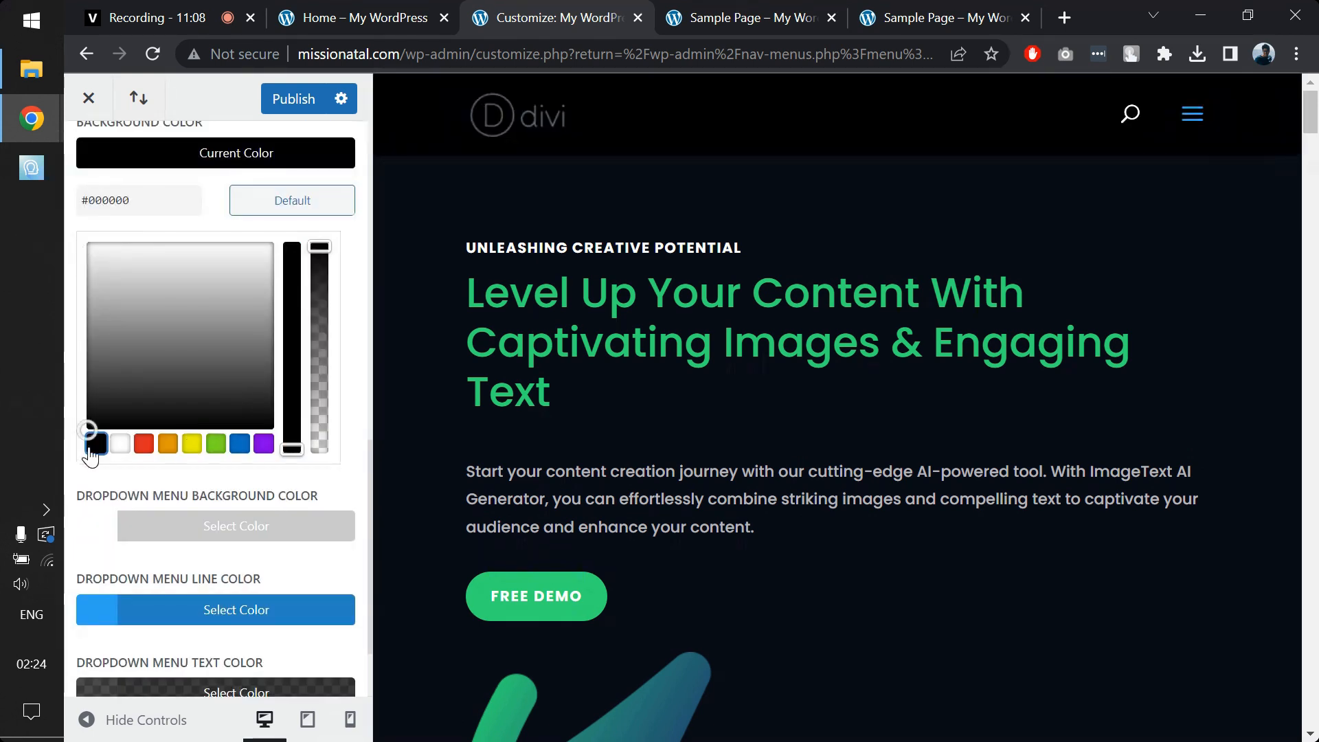
{"action": "left_click", "coordinate": [304, 97]}
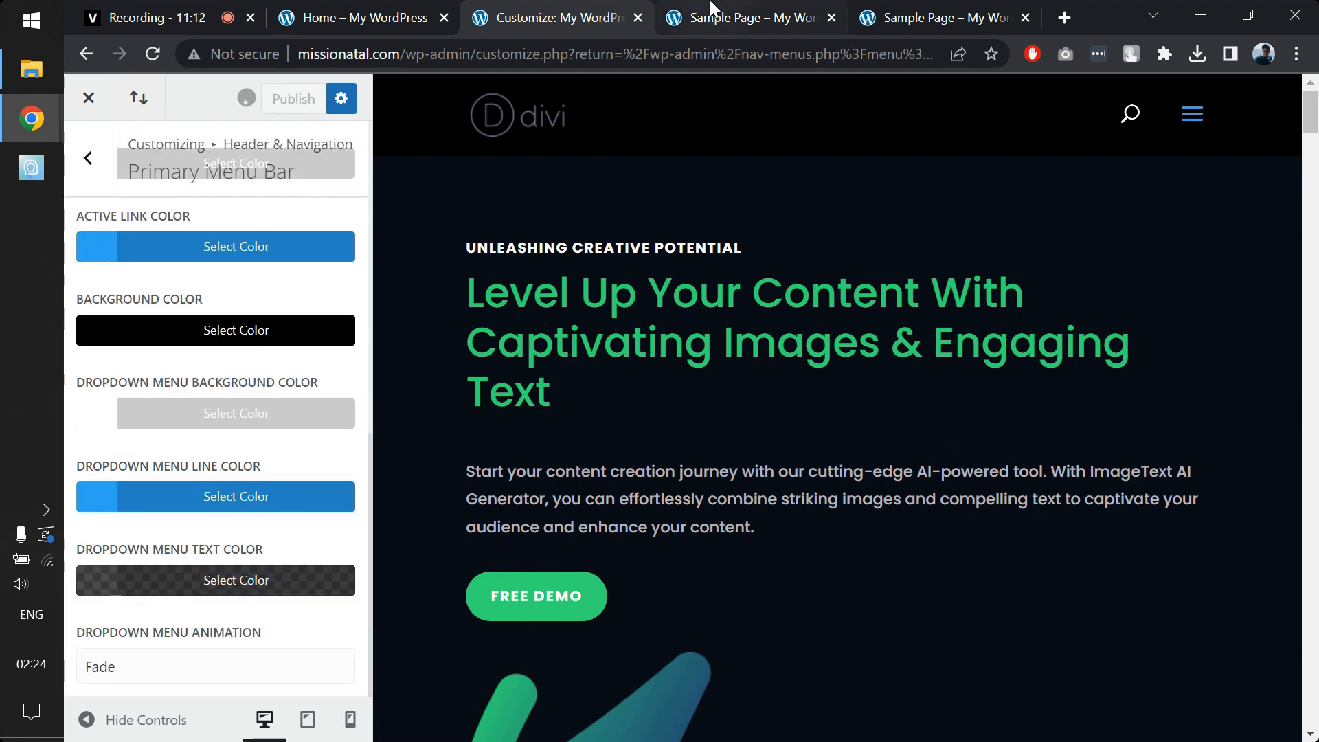
Reload the live Sample Page to check the restyled header, and inspect the live homepage down to its footer.
{"action": "left_click", "coordinate": [760, 3]}
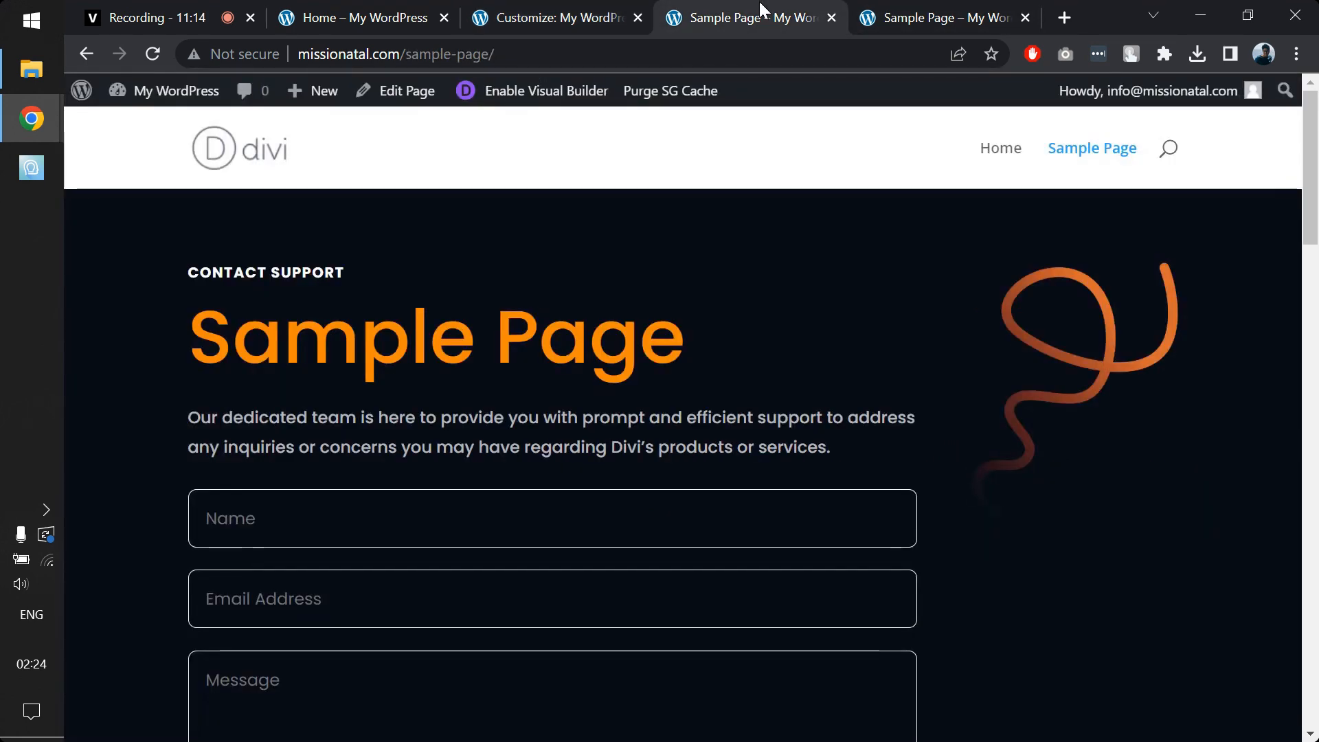
{"action": "key", "text": "F5"}
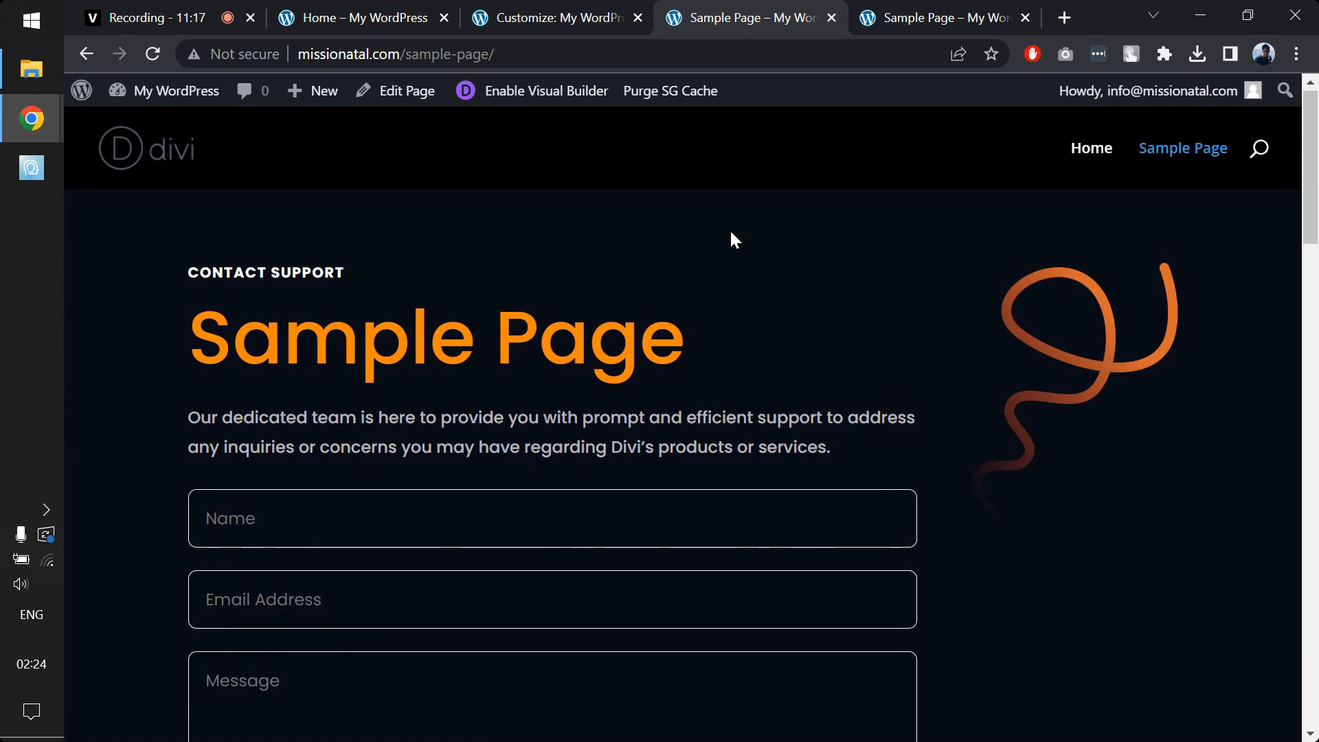
{"action": "left_click", "coordinate": [157, 164]}
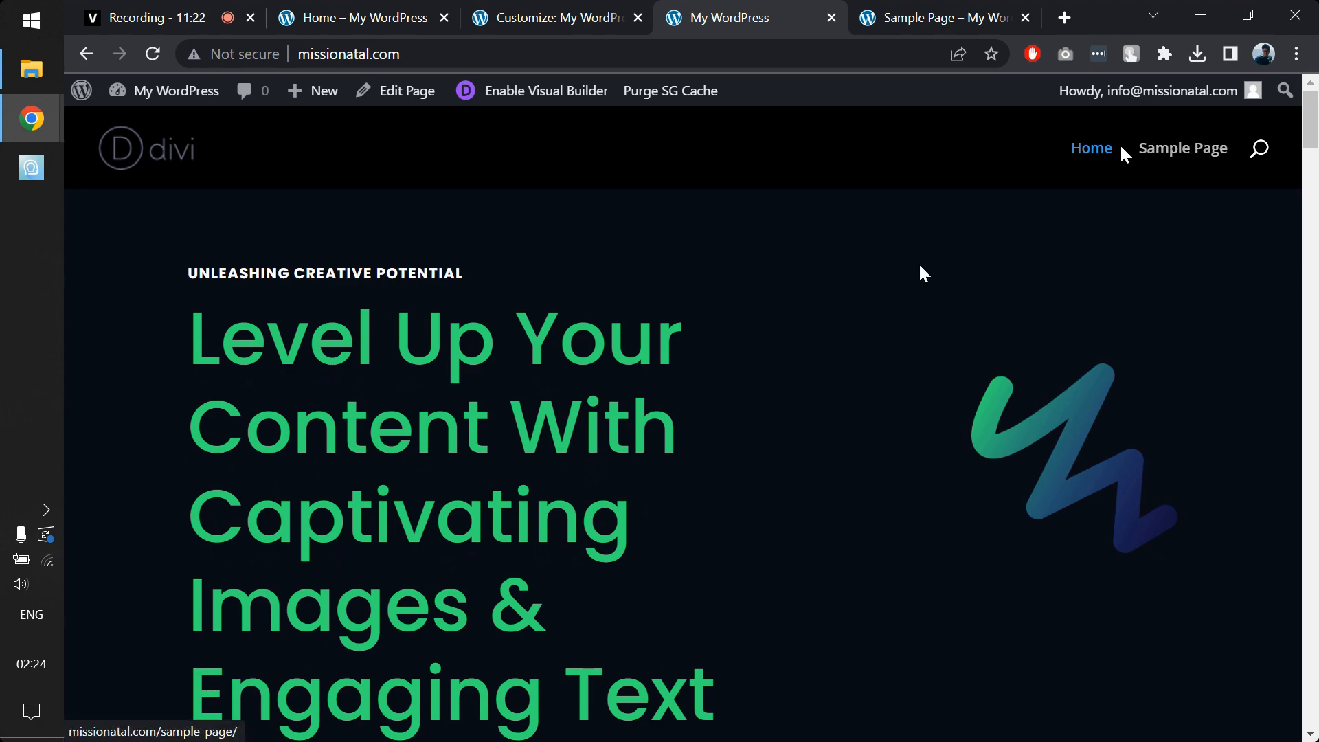
{"action": "scroll", "coordinate": [907, 277], "scroll_direction": "down", "scroll_amount": 10}
{"action": "scroll", "coordinate": [907, 275], "scroll_direction": "down", "scroll_amount": 20}
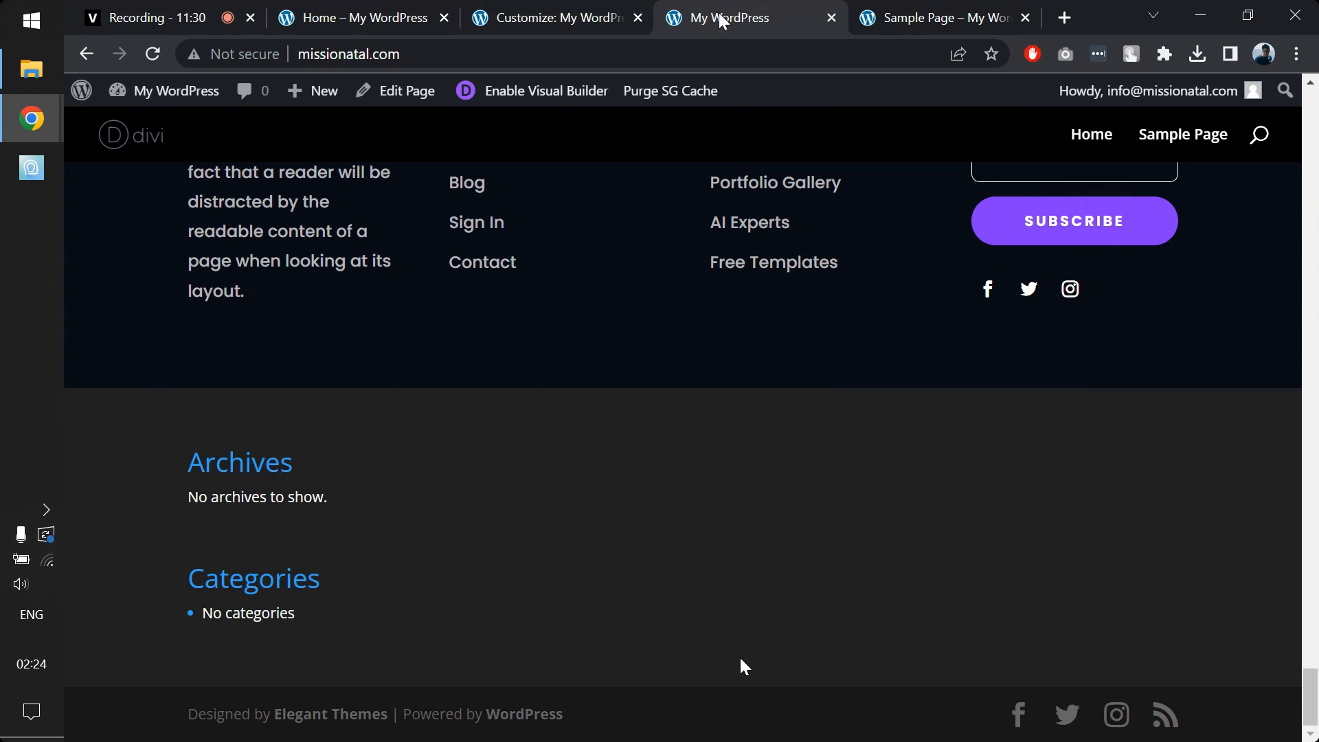
Return to the theme customizer, open the Footer Elements settings and examine the footer area in the page preview.
{"action": "left_click", "coordinate": [550, 17]}
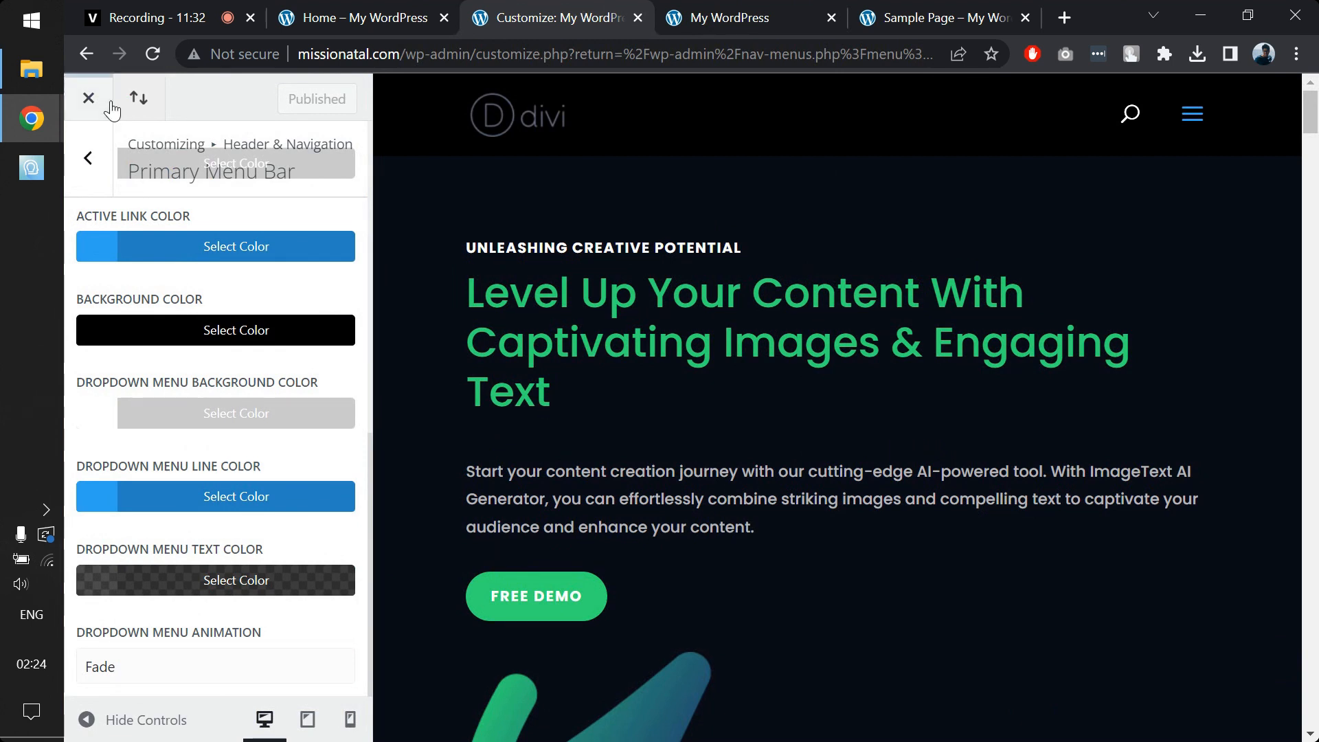
{"action": "left_click", "coordinate": [88, 161]}
{"action": "left_click", "coordinate": [91, 155]}
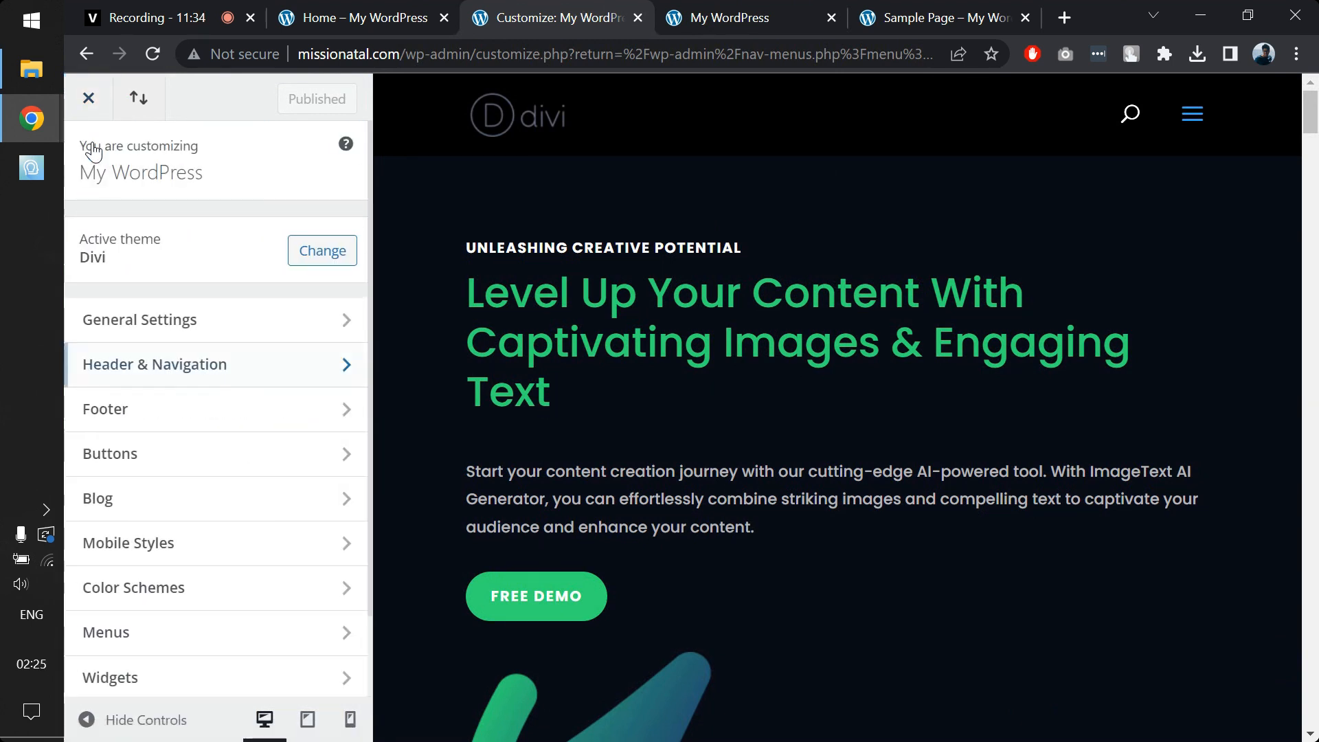
{"action": "left_click", "coordinate": [150, 409]}
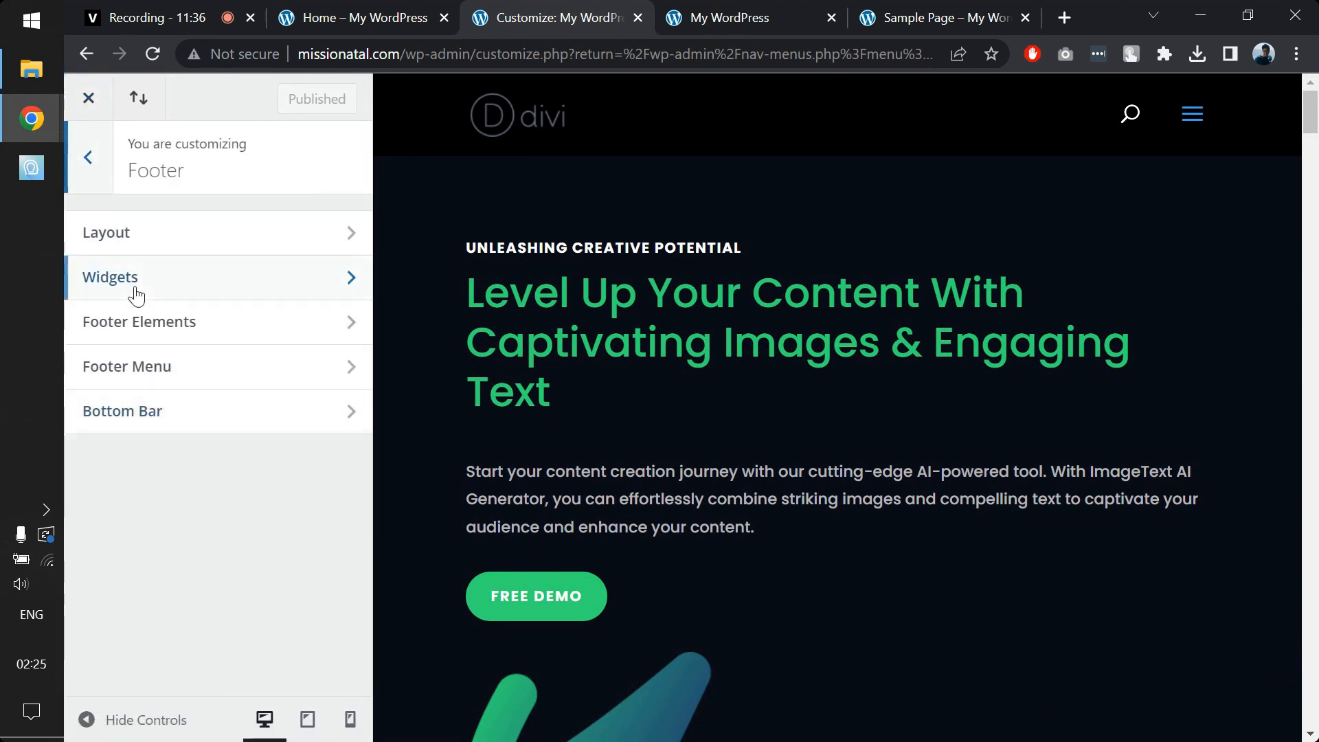
{"action": "left_click", "coordinate": [143, 322]}
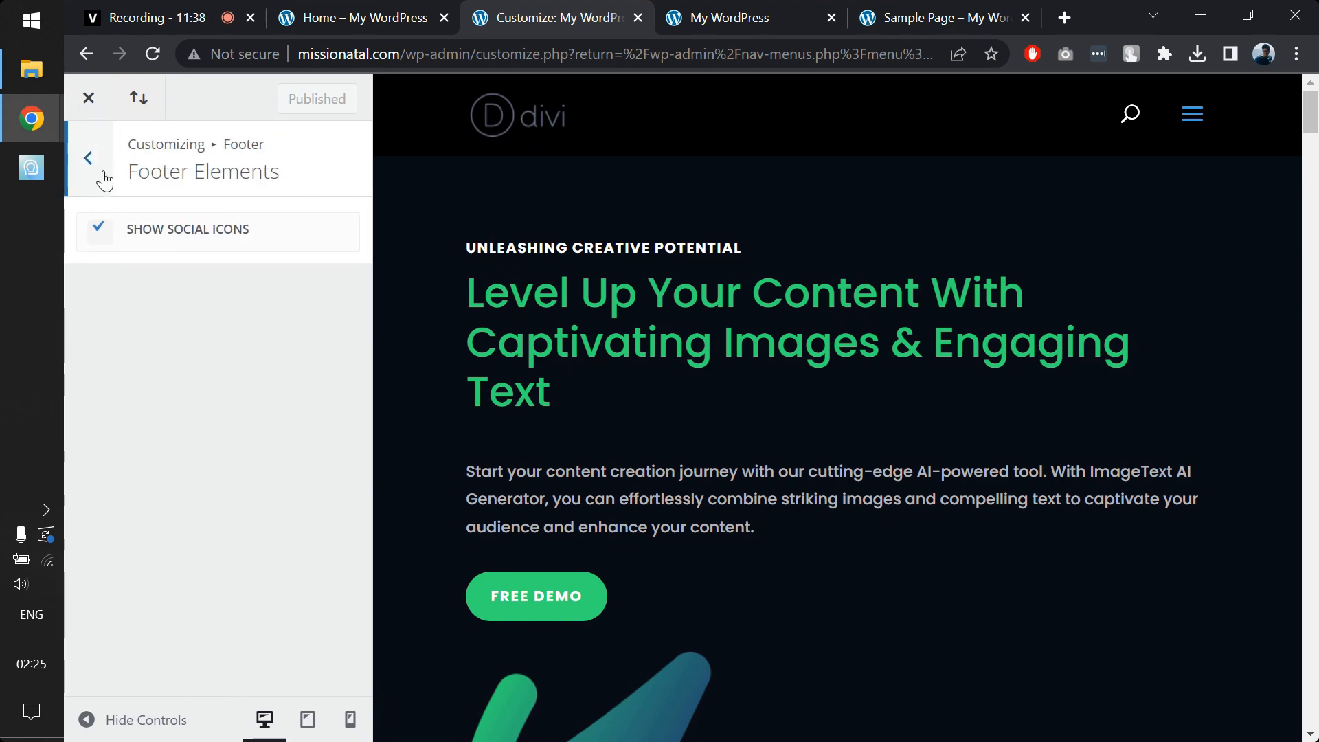
{"action": "scroll", "coordinate": [579, 477], "scroll_direction": "down", "scroll_amount": 15}
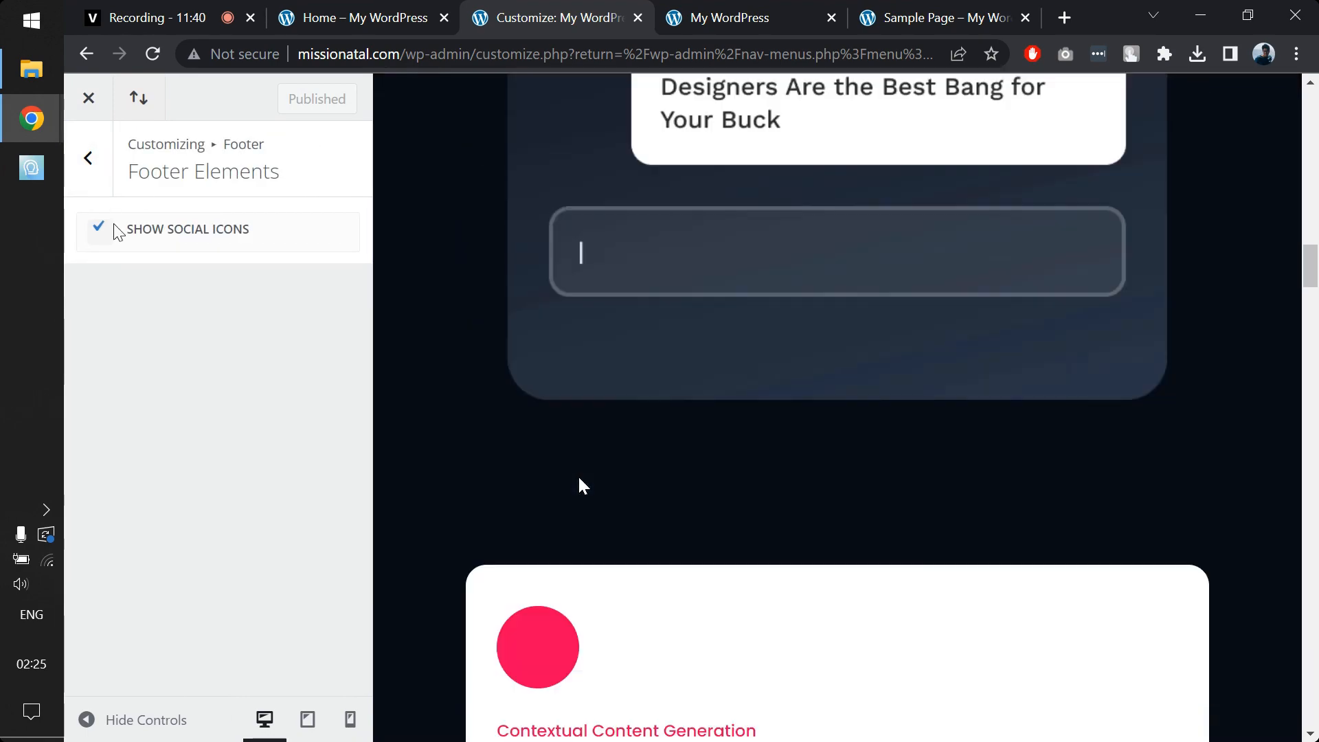
{"action": "scroll", "coordinate": [591, 302], "scroll_direction": "down", "scroll_amount": 20}
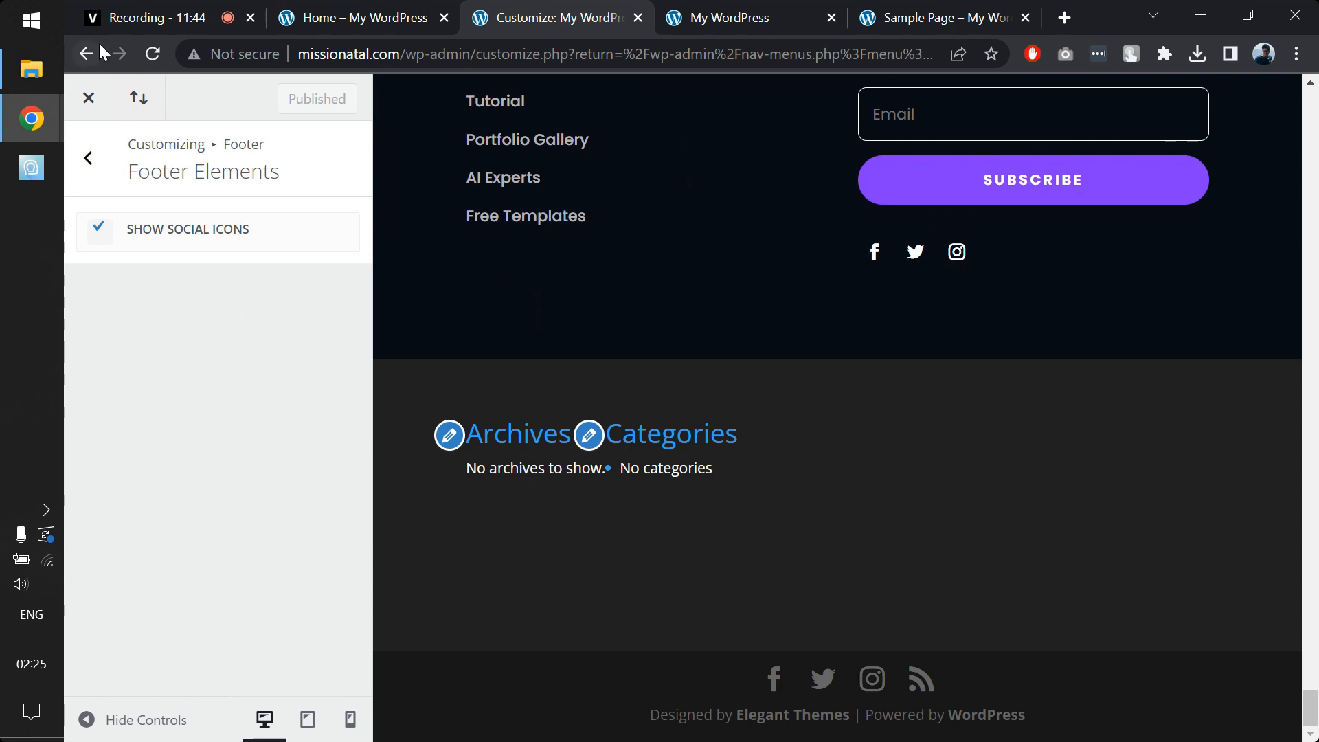
Look over the footer's Widgets settings and the Footer Area #1 widget area, and return to the main customizer list.
{"action": "left_click", "coordinate": [91, 172]}
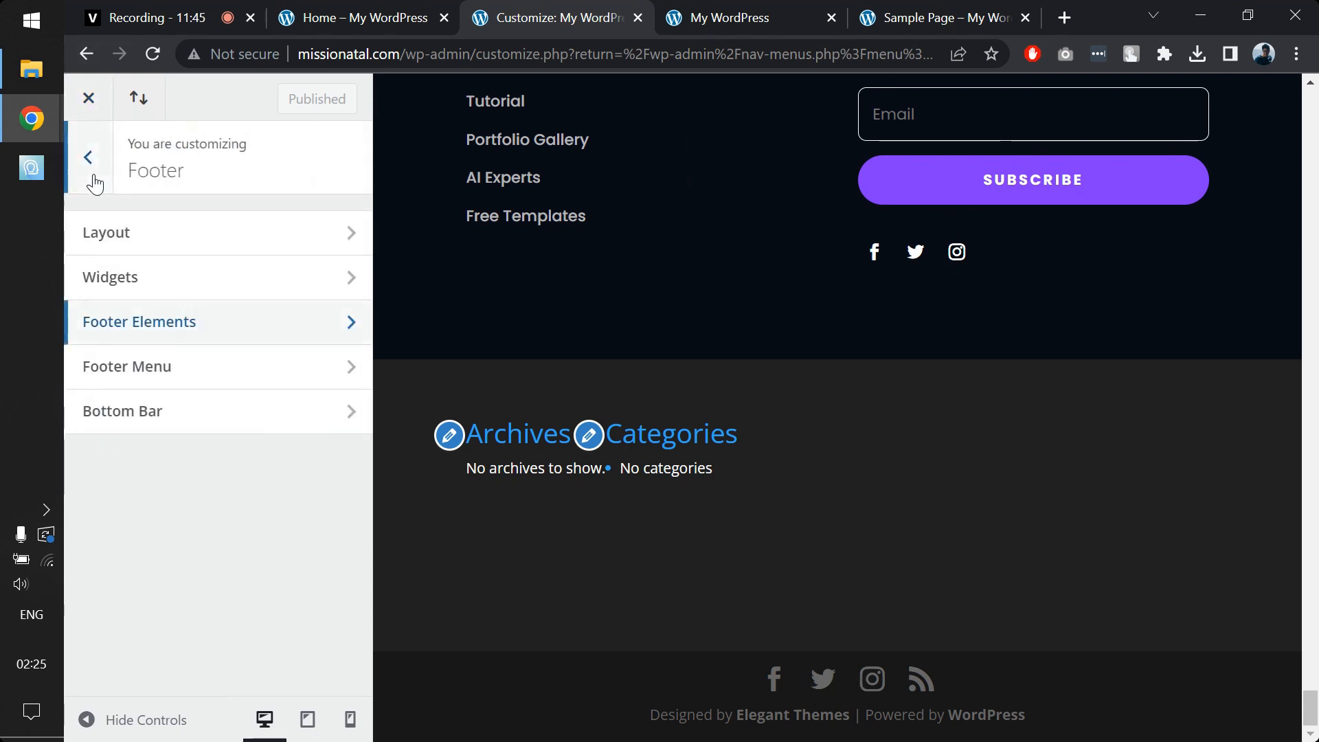
{"action": "left_click", "coordinate": [124, 276]}
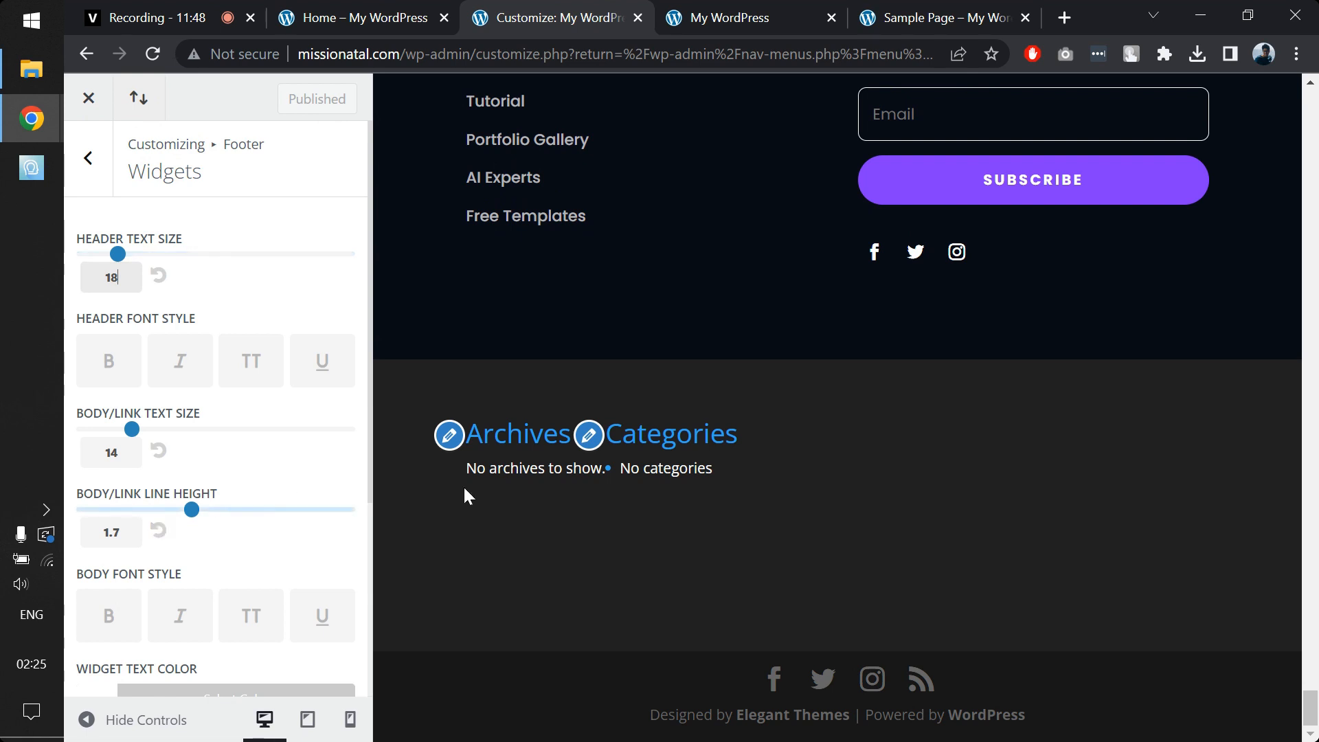
{"action": "left_click", "coordinate": [448, 445]}
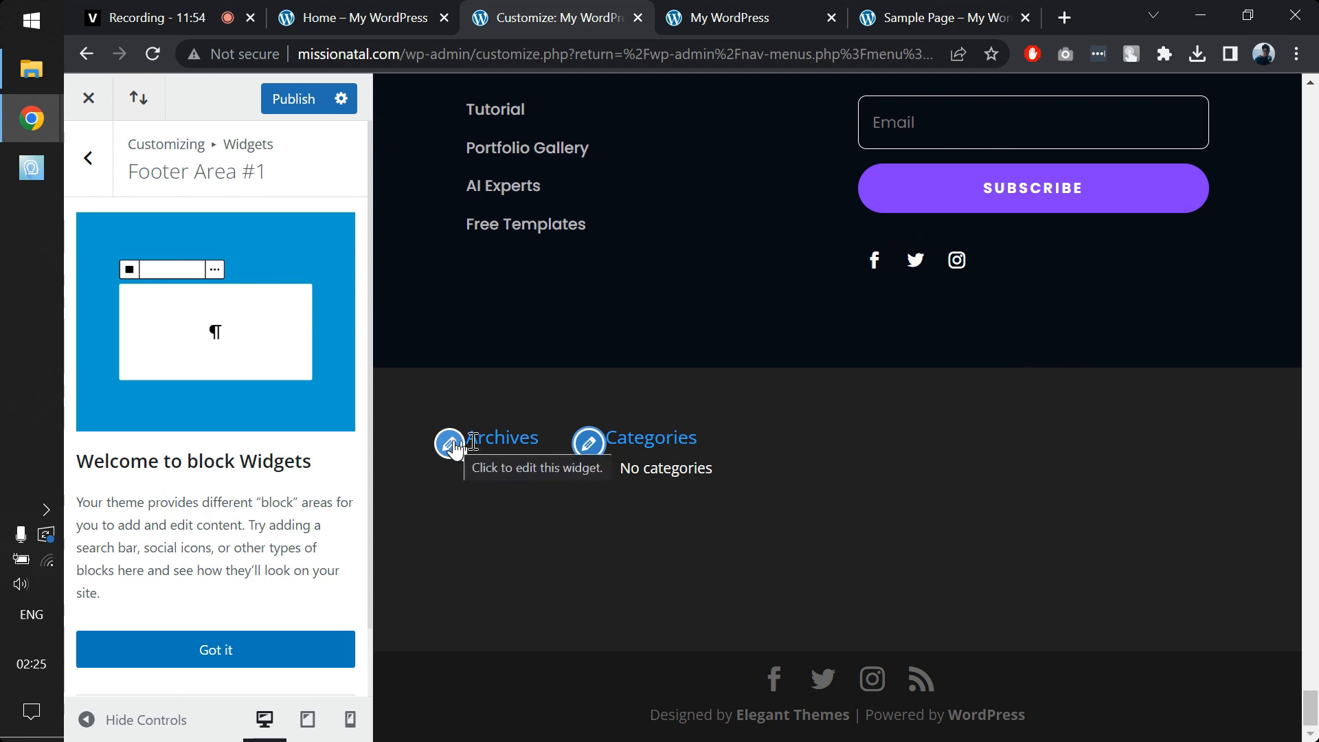
{"action": "left_click", "coordinate": [84, 189]}
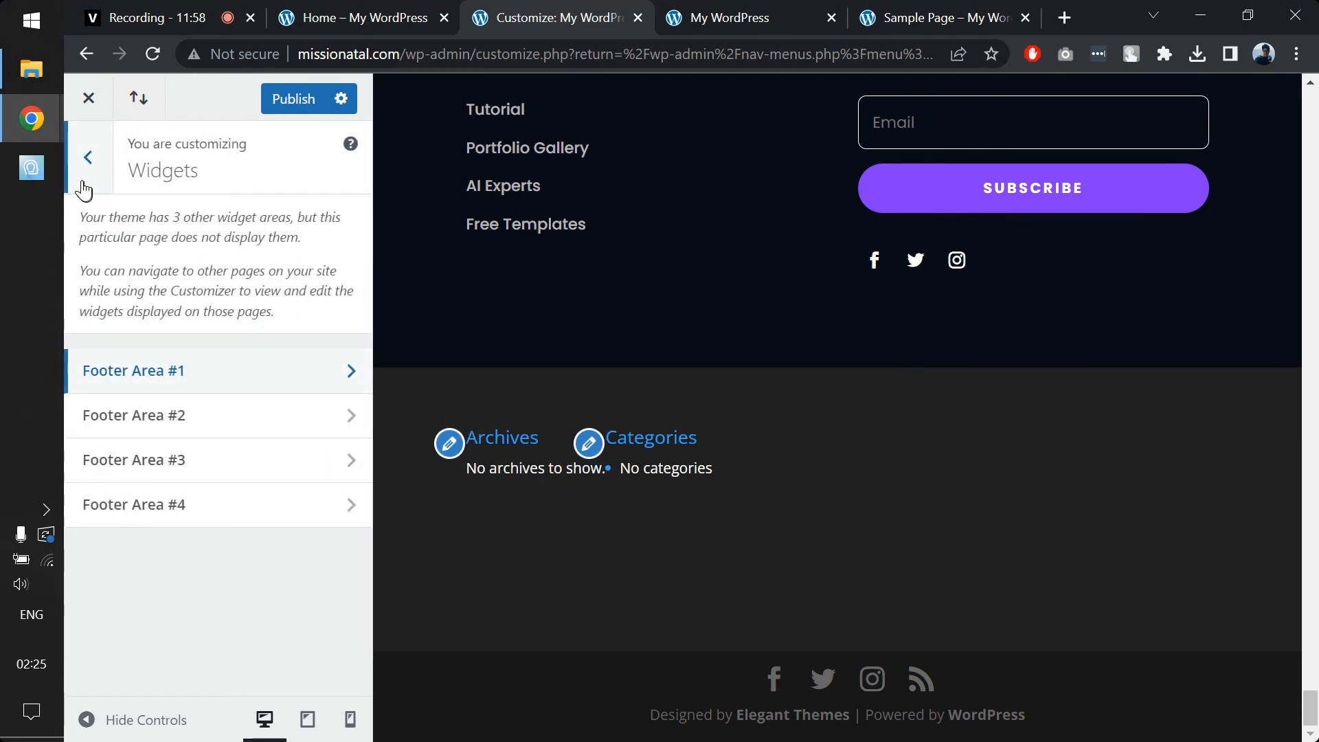
{"action": "left_click", "coordinate": [84, 191]}
Look through the Homepage Settings and Buttons sections of the customizer for footer credit options.
{"action": "scroll", "coordinate": [182, 543], "scroll_direction": "down", "scroll_amount": 2}
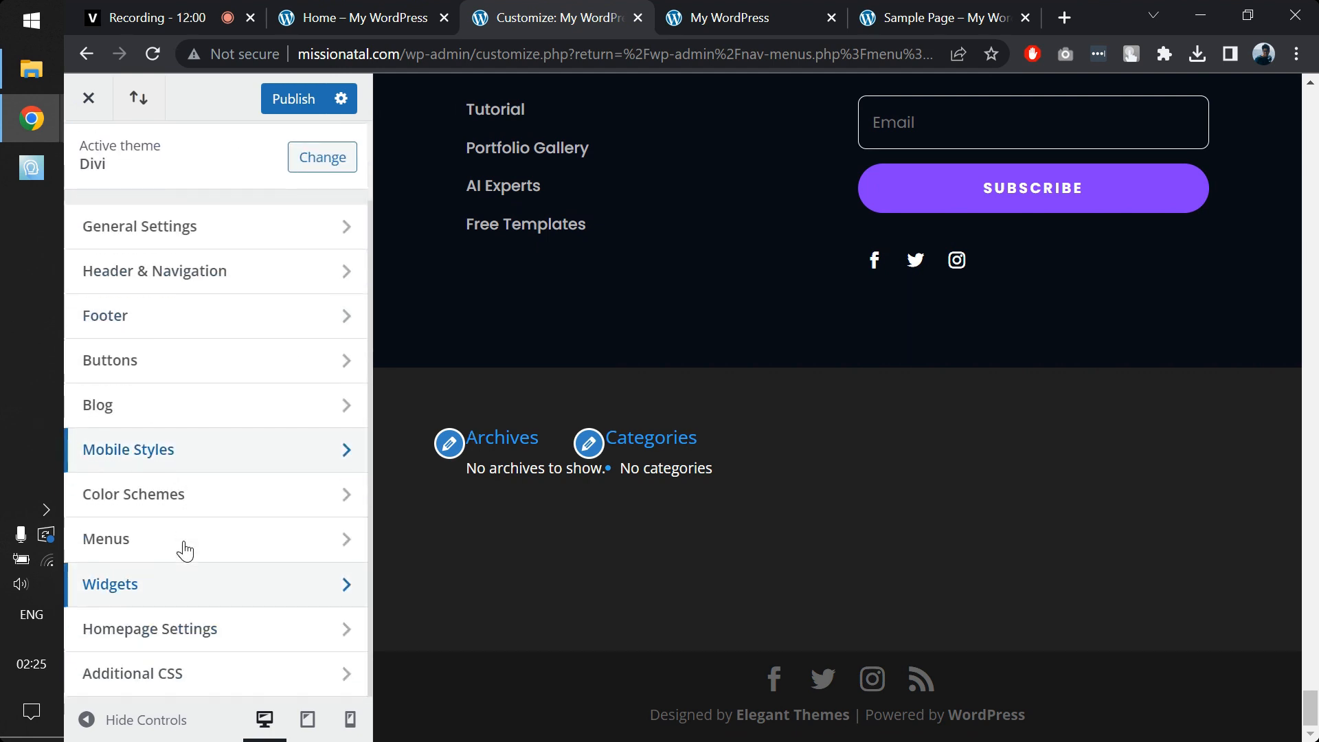
{"action": "left_click", "coordinate": [244, 630]}
{"action": "right_click", "coordinate": [228, 600]}
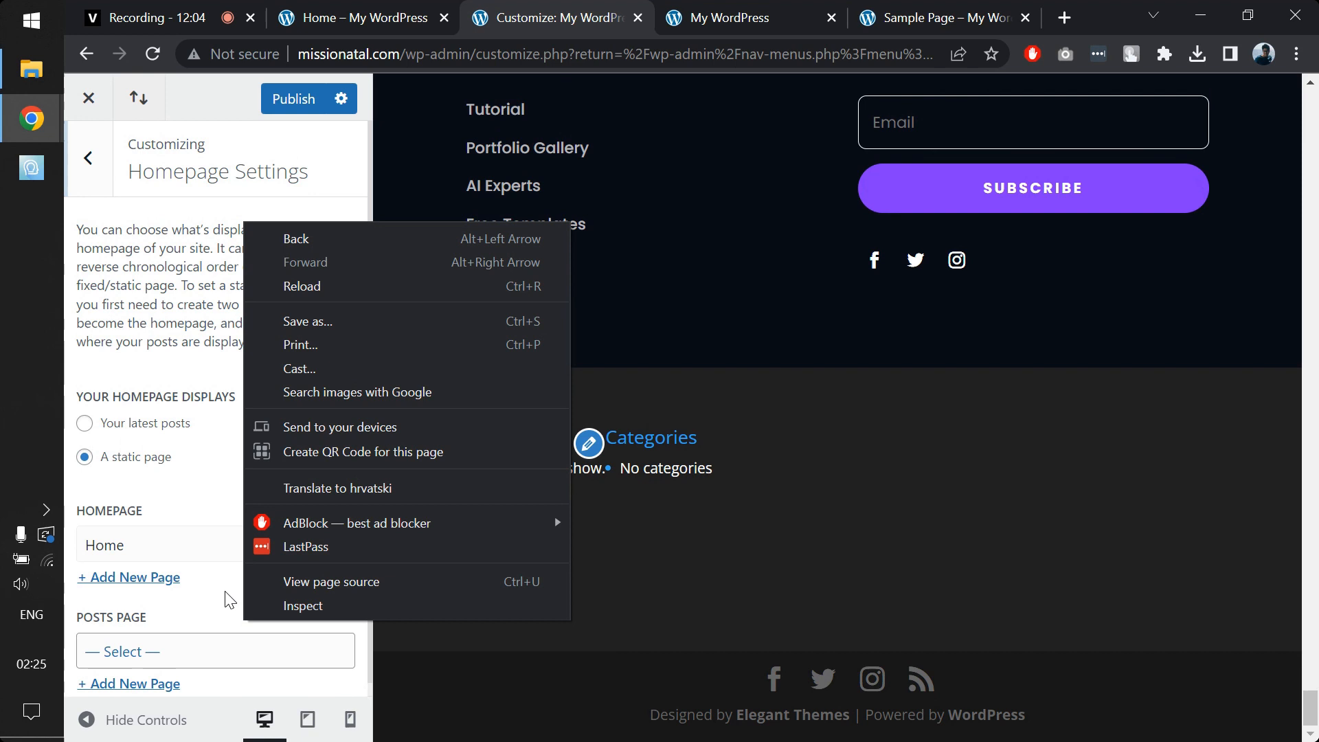
{"action": "left_click", "coordinate": [104, 180]}
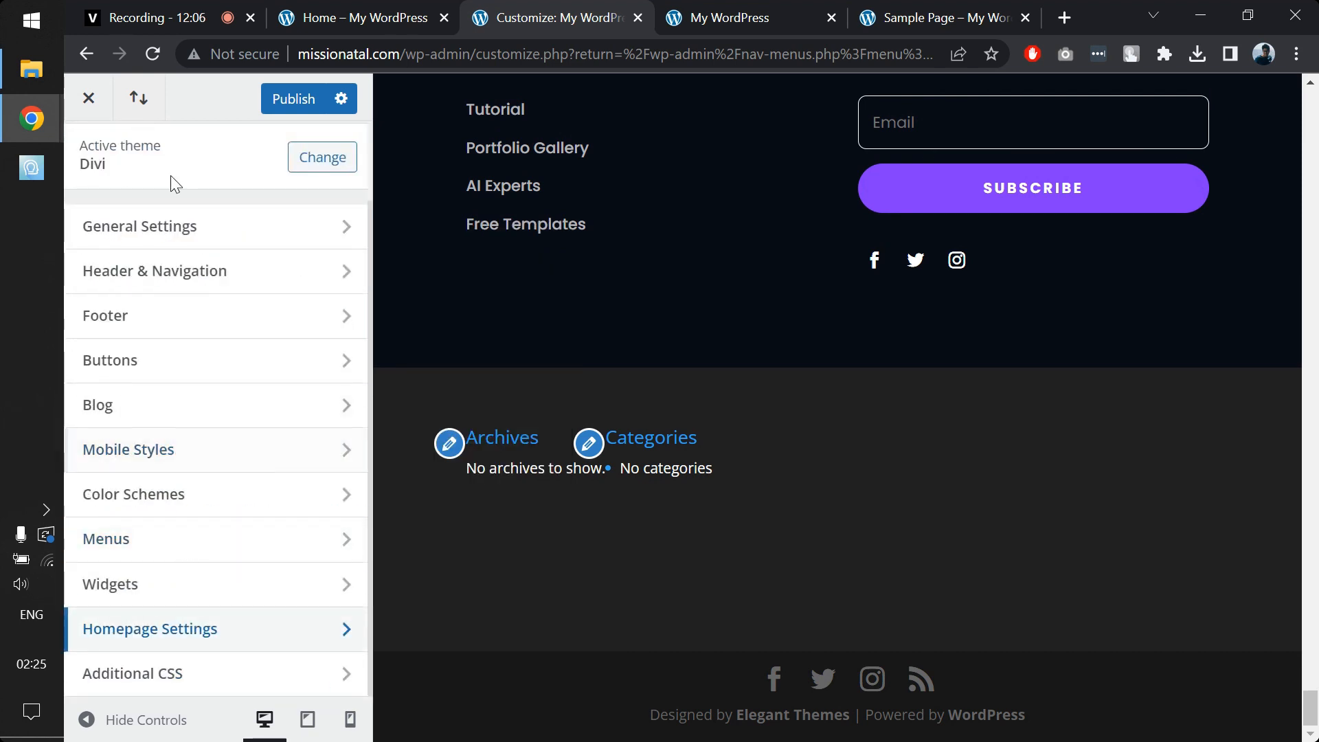
{"action": "left_click", "coordinate": [181, 357]}
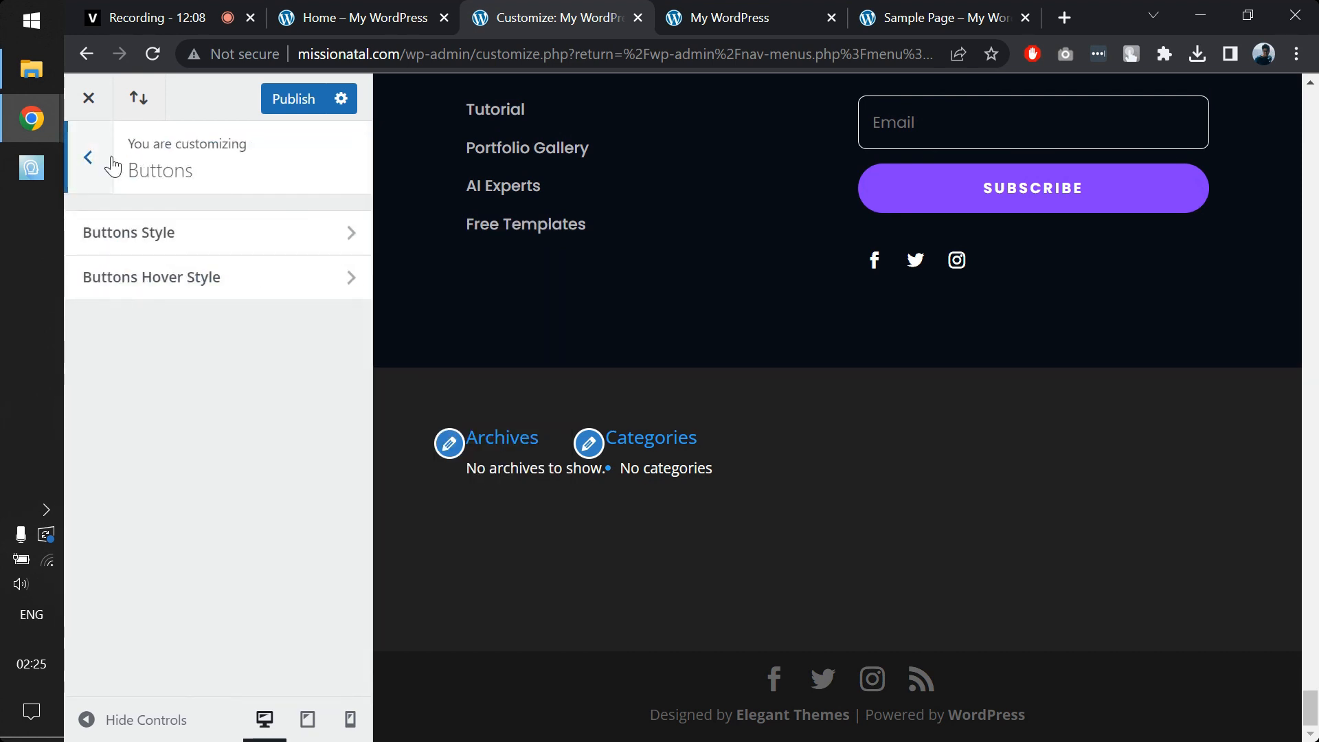
{"action": "left_click", "coordinate": [110, 165]}
In the footer's Bottom Bar settings, set the footer credits to "Designed by RUDE LABS" and publish the change.
{"action": "left_click", "coordinate": [145, 320]}
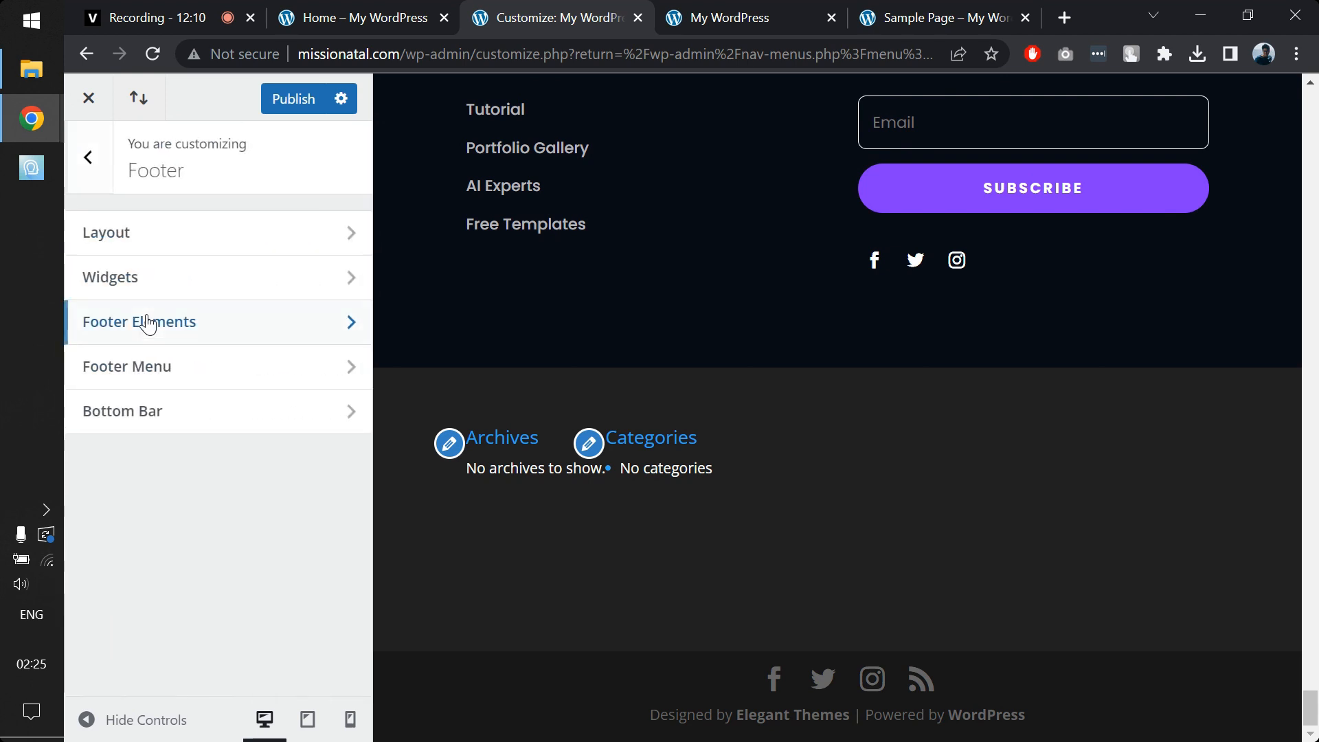
{"action": "left_click", "coordinate": [166, 412]}
{"action": "scroll", "coordinate": [221, 574], "scroll_direction": "down", "scroll_amount": 3}
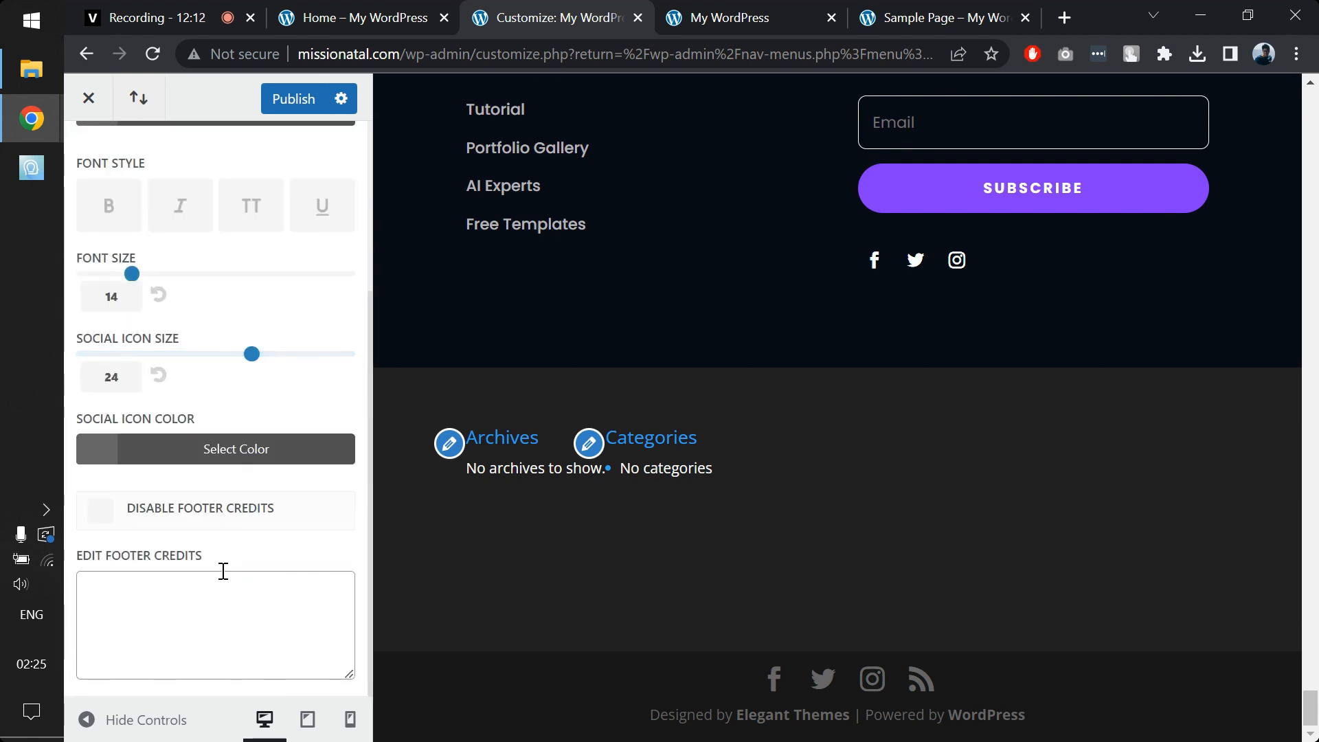
{"action": "left_click", "coordinate": [223, 573]}
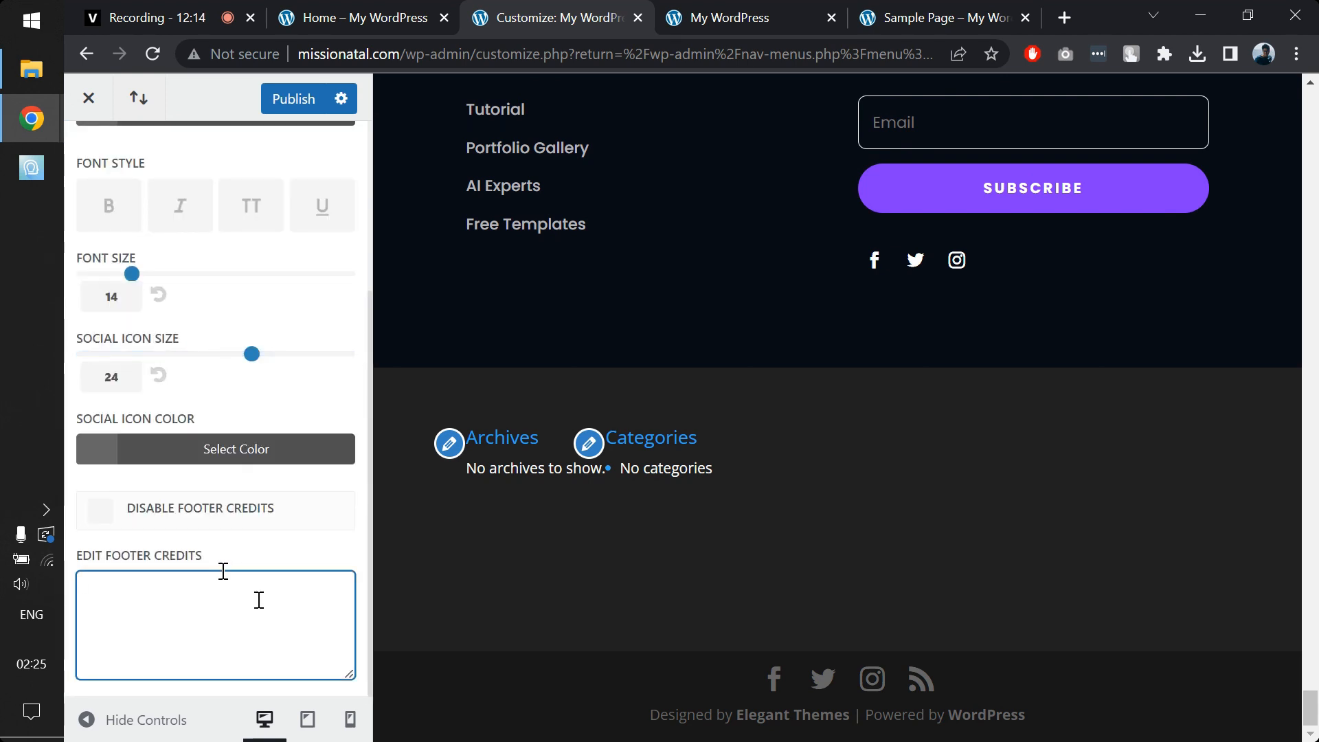
{"action": "type", "text": "Desig"}
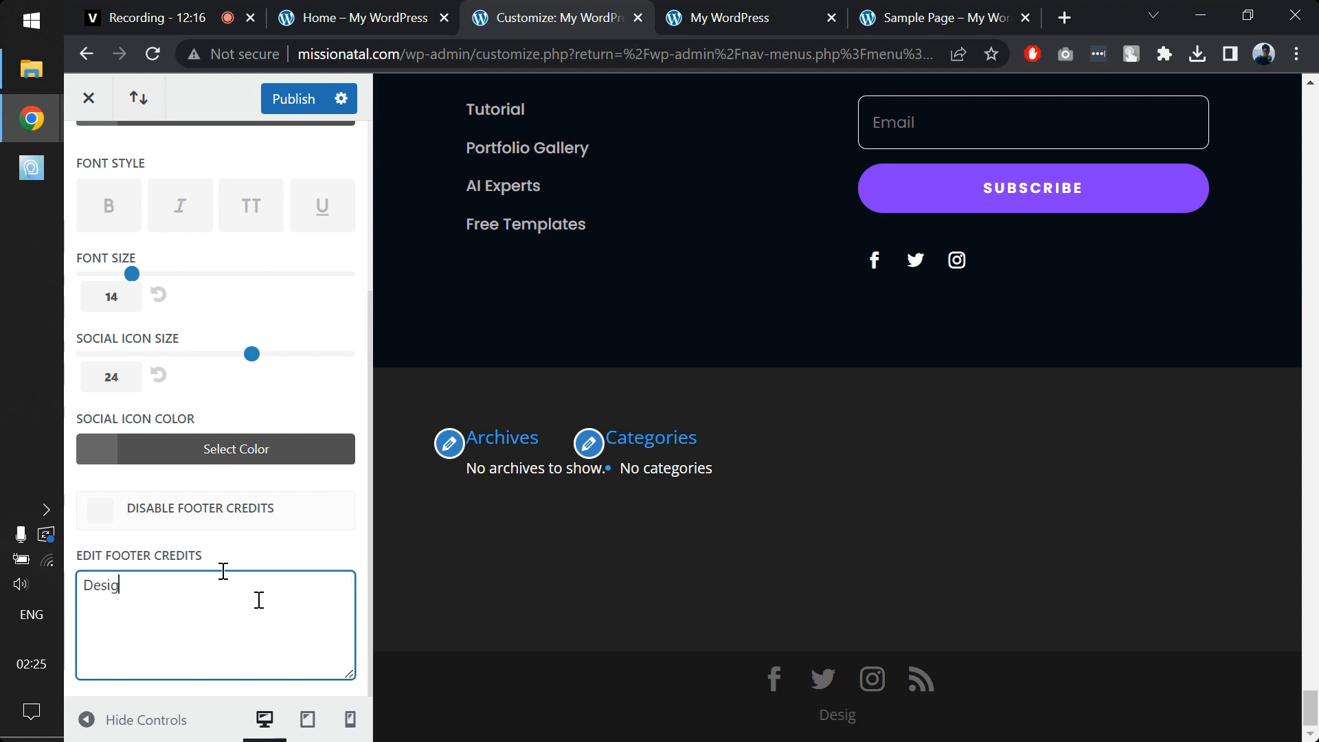
{"action": "type", "text": "ned by RUDE LABS"}
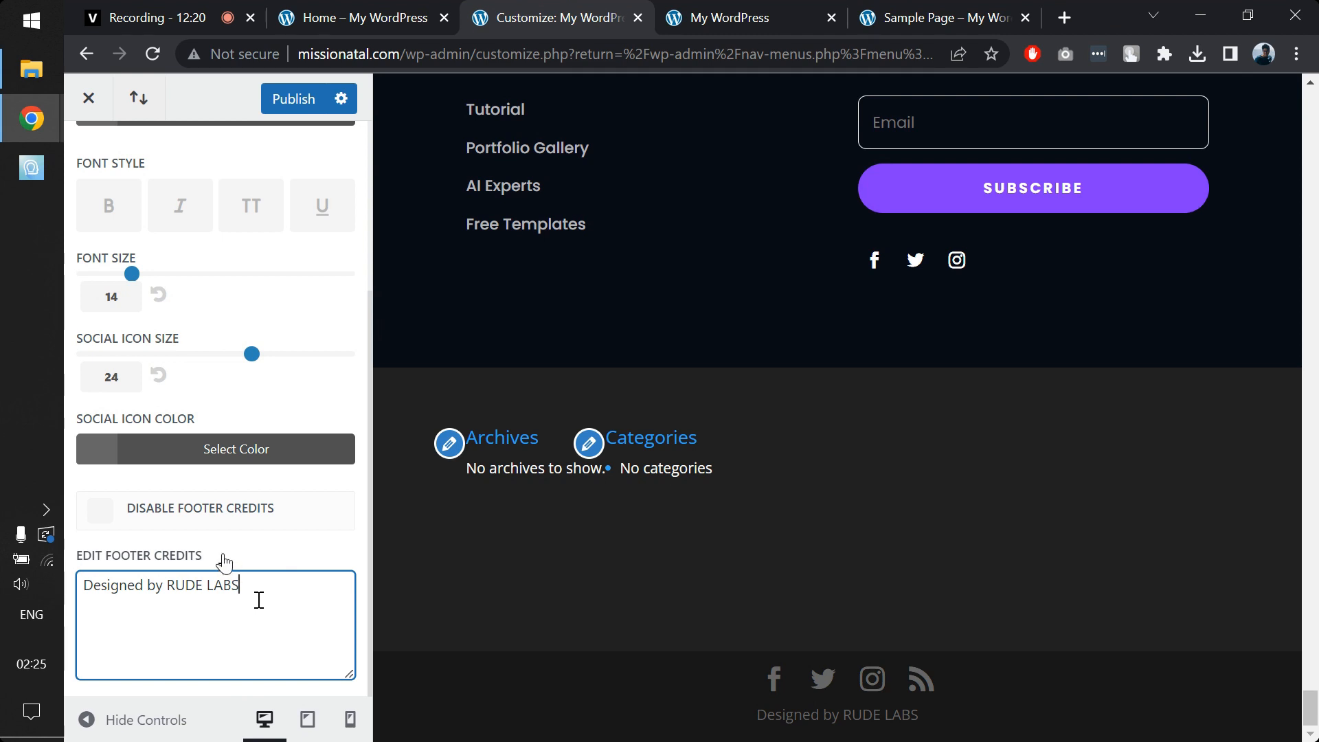
{"action": "scroll", "coordinate": [259, 600], "scroll_direction": "up", "scroll_amount": 3}
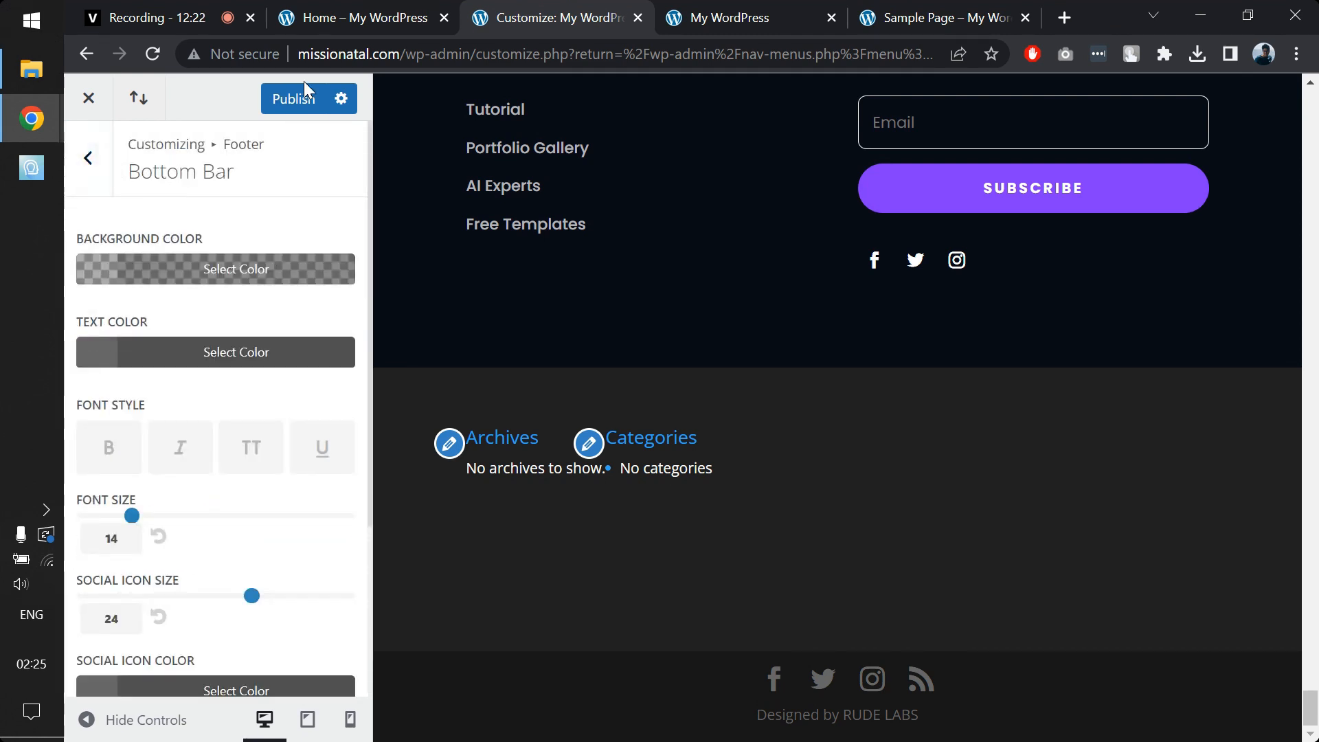
{"action": "left_click", "coordinate": [297, 102]}
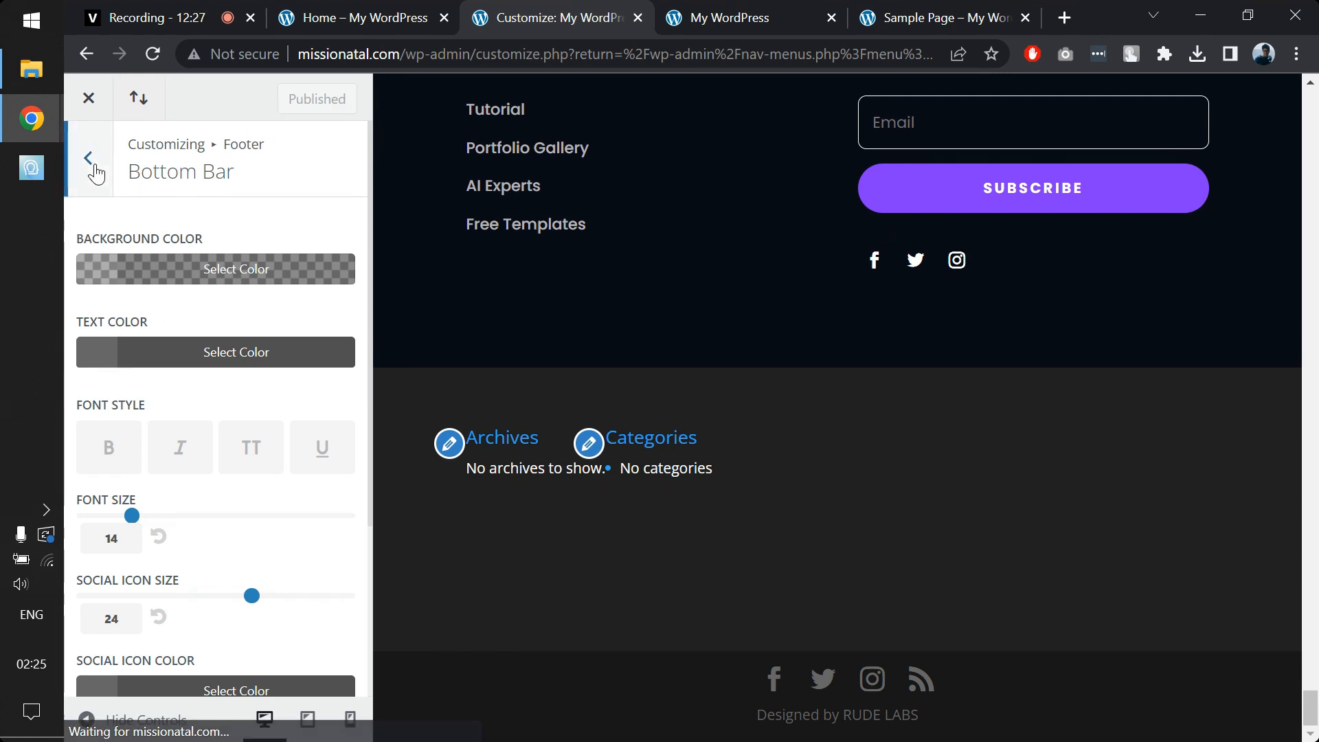
{"action": "left_click", "coordinate": [95, 170]}
{"action": "left_click", "coordinate": [96, 171]}
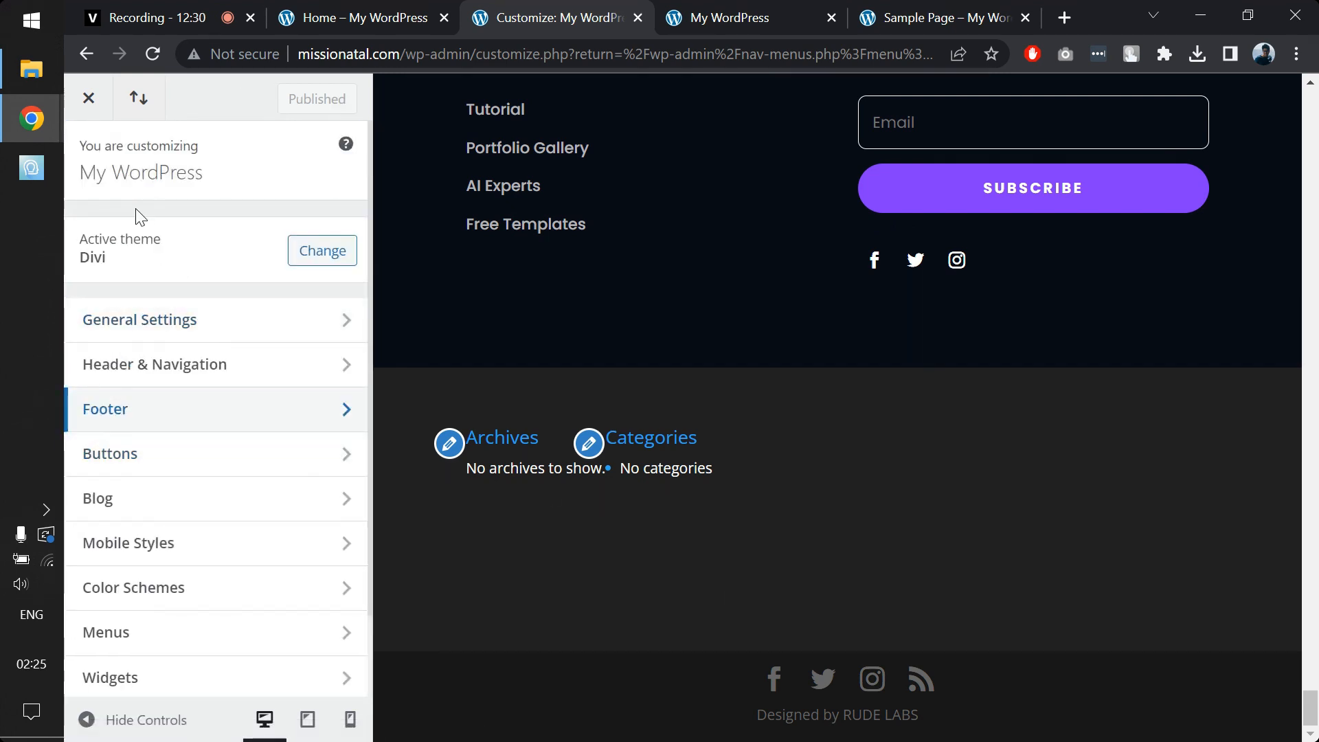
Check the footer credits on the live site, leave the customizer and open the Widgets admin page, dismissing its welcome guide.
{"action": "left_click", "coordinate": [763, 16]}
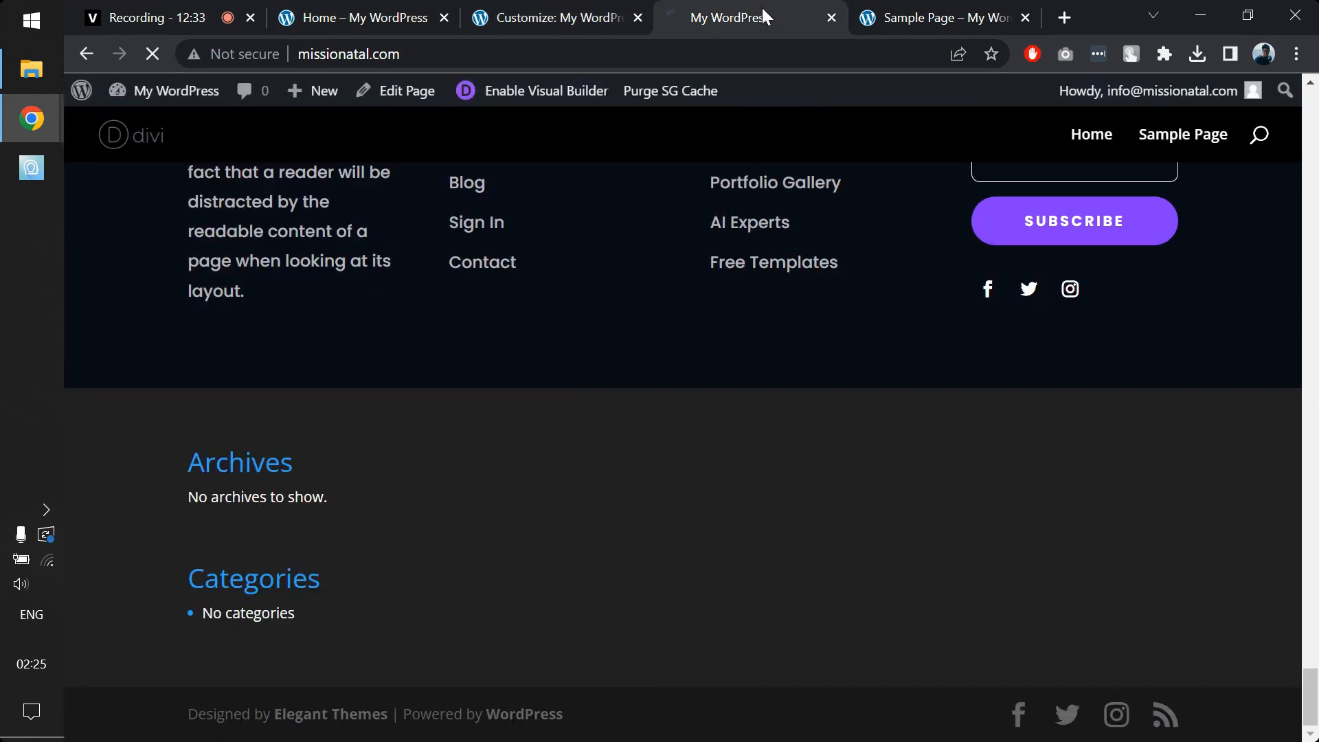
{"action": "left_click", "coordinate": [624, 11]}
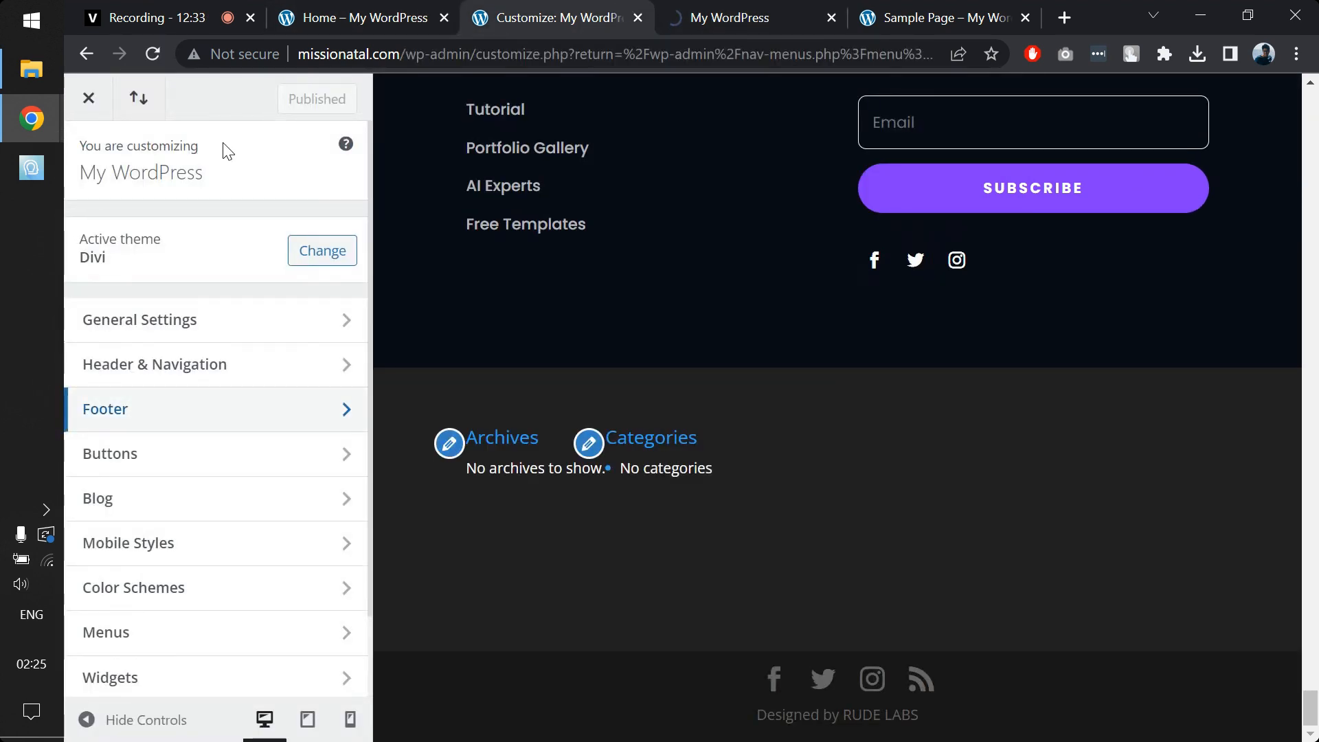
{"action": "left_click", "coordinate": [89, 99]}
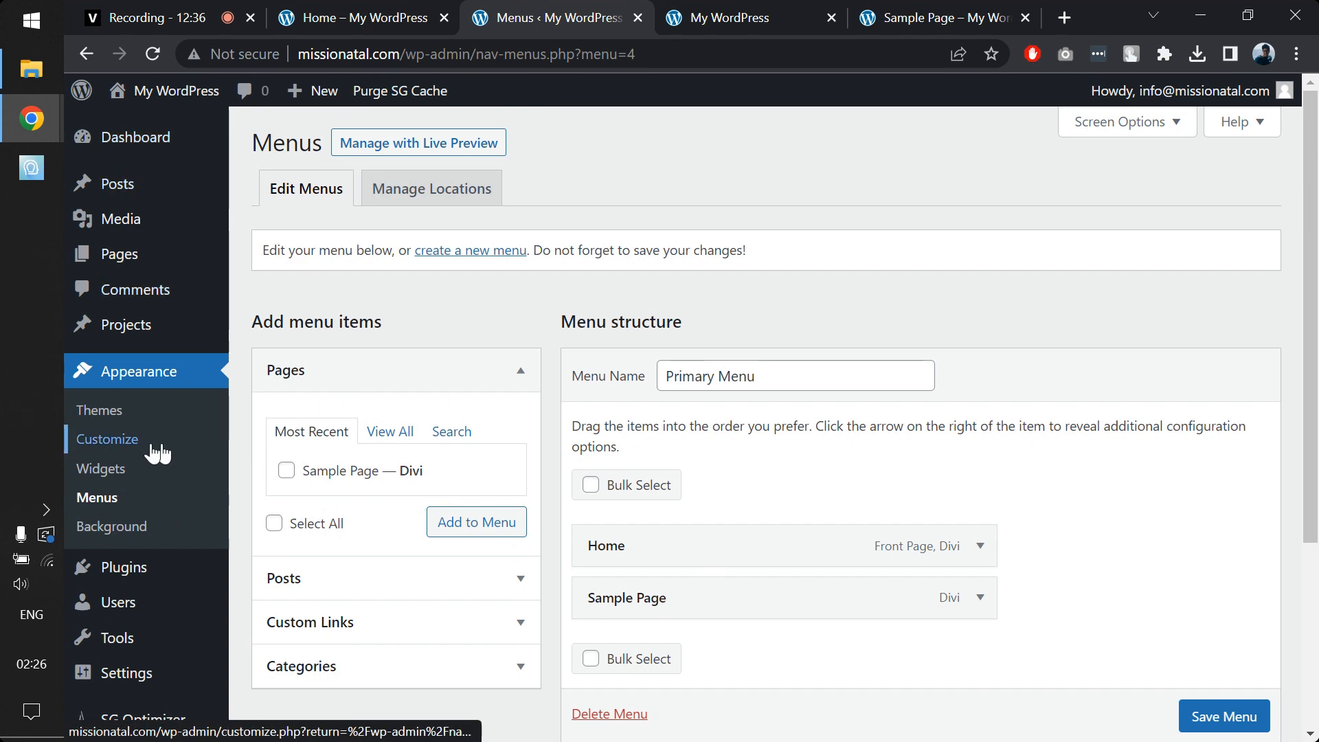
{"action": "left_click", "coordinate": [140, 467]}
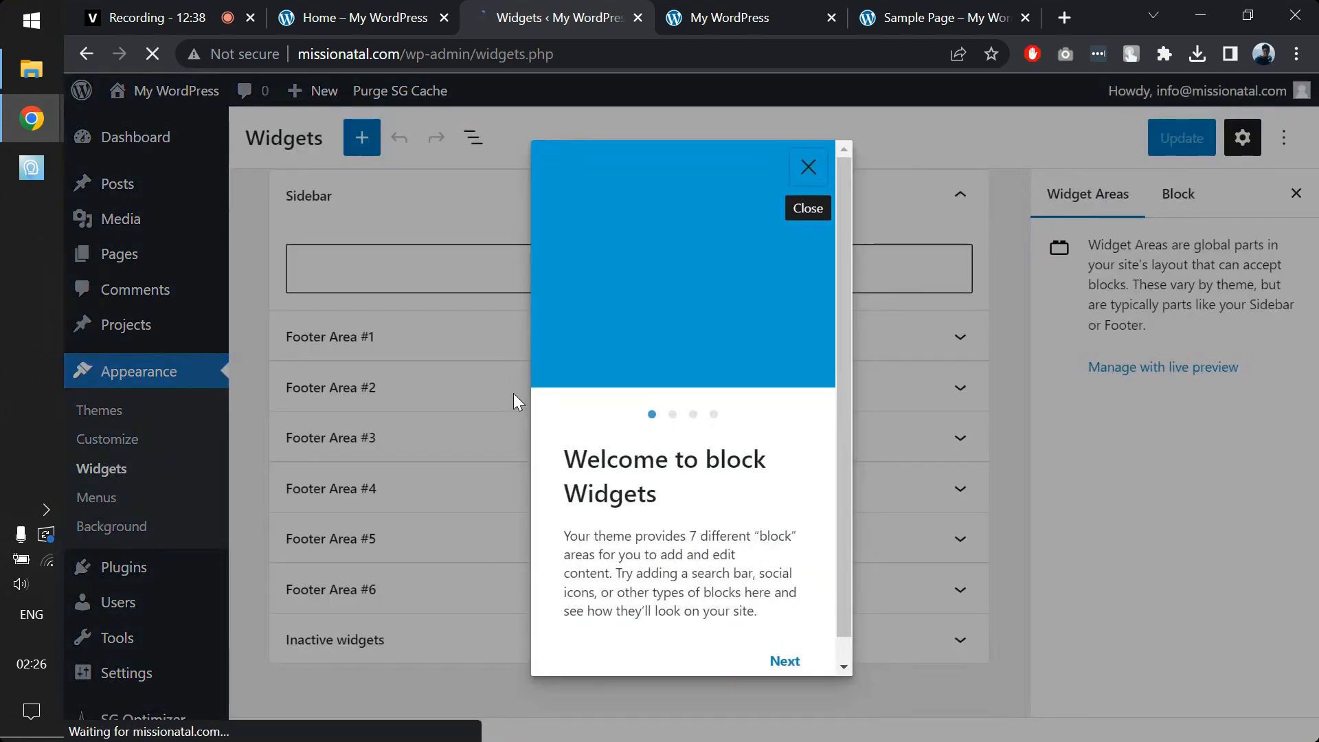
{"action": "left_click", "coordinate": [797, 180]}
Remove the Latest Posts block, its Recent Posts heading and their containing group from the Sidebar widget area.
{"action": "left_click", "coordinate": [646, 407]}
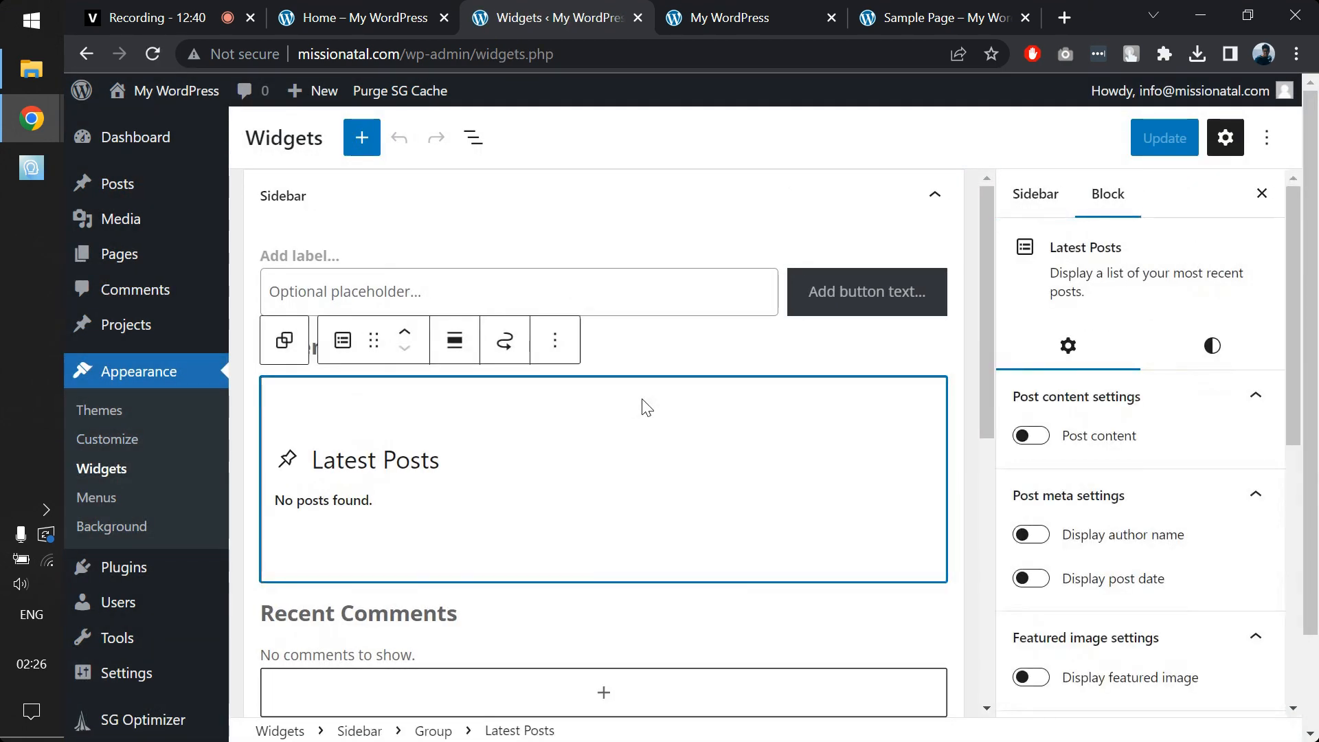
{"action": "left_click", "coordinate": [572, 342]}
{"action": "scroll", "coordinate": [604, 598], "scroll_direction": "down", "scroll_amount": 1}
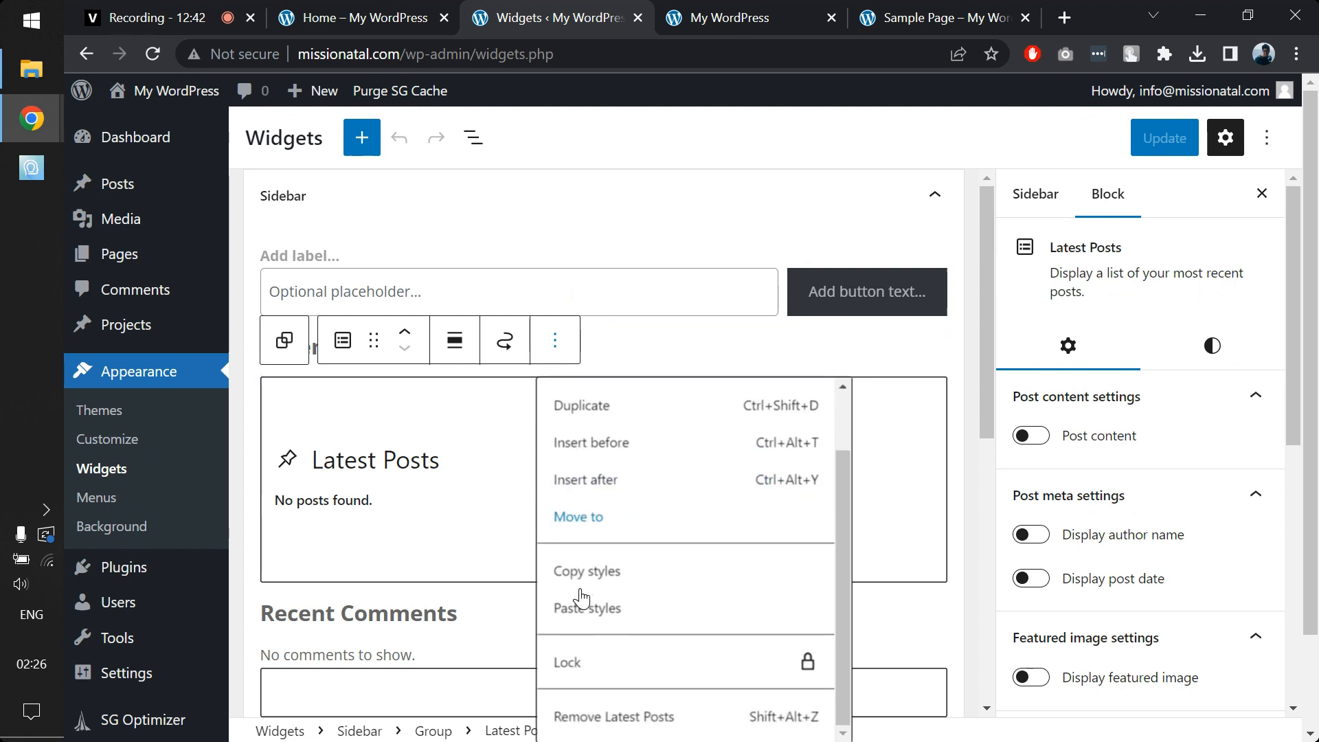
{"action": "left_click", "coordinate": [589, 717]}
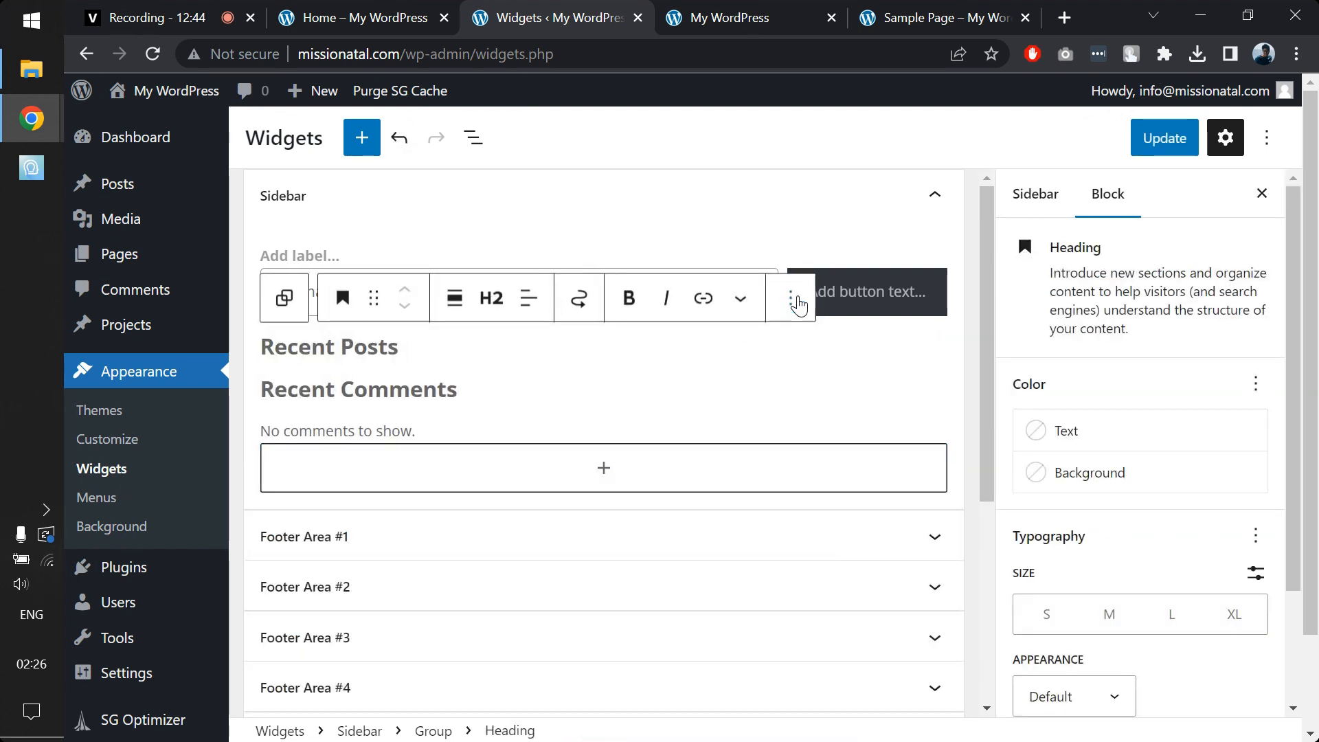
{"action": "left_click", "coordinate": [798, 303]}
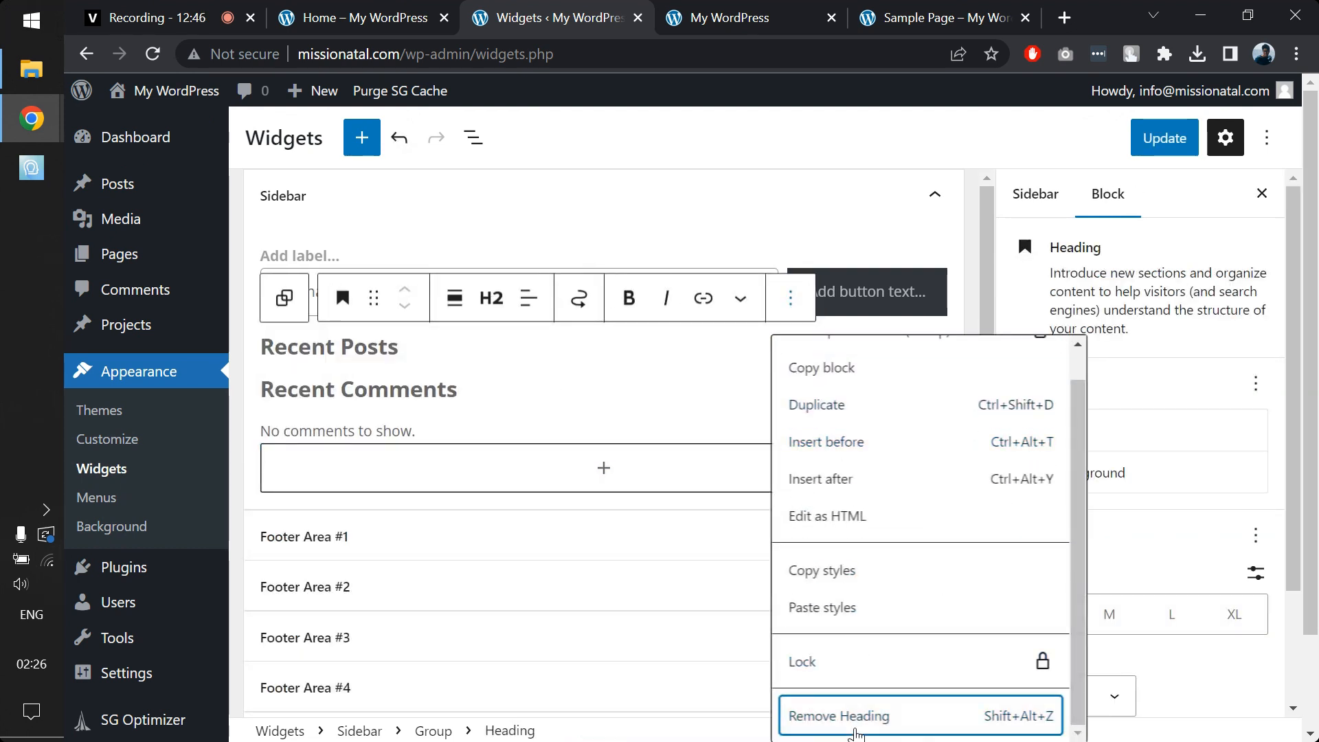
{"action": "left_click", "coordinate": [852, 718]}
{"action": "left_click", "coordinate": [507, 280]}
{"action": "scroll", "coordinate": [664, 488], "scroll_direction": "down", "scroll_amount": 1}
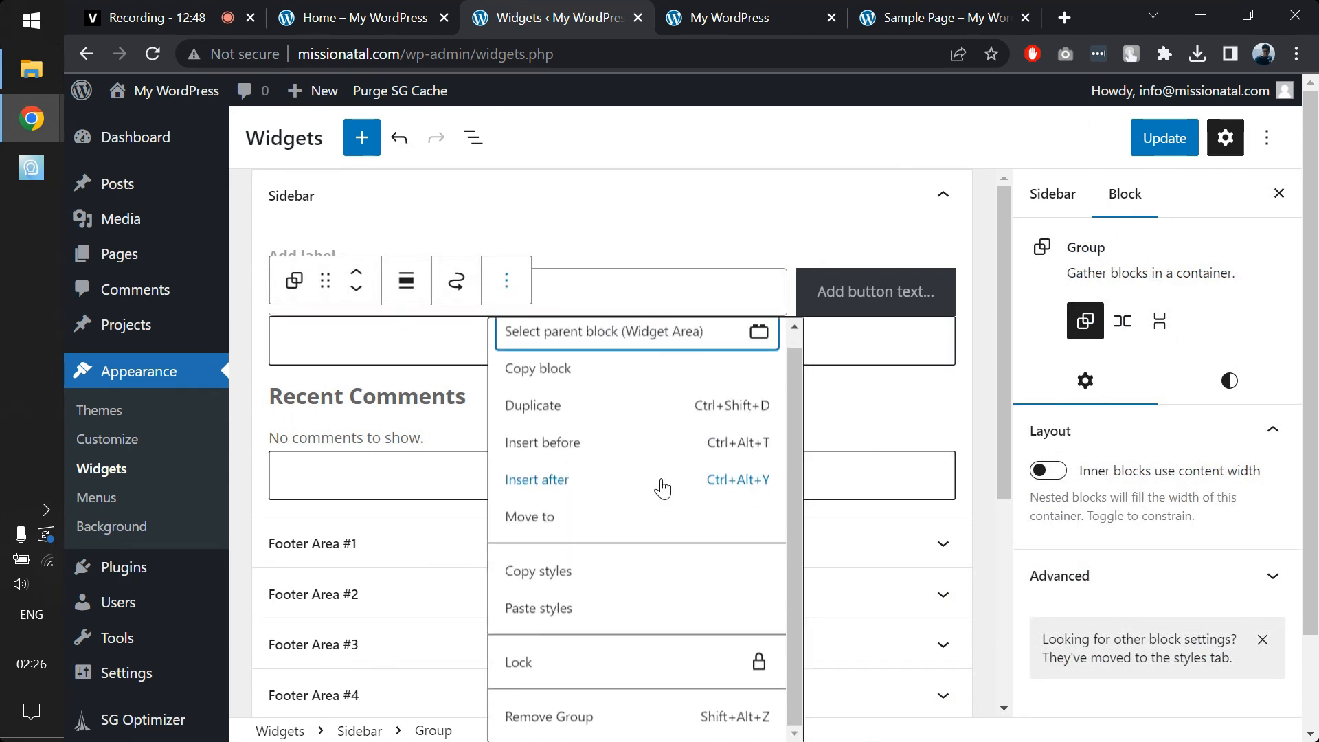
{"action": "left_click", "coordinate": [646, 708]}
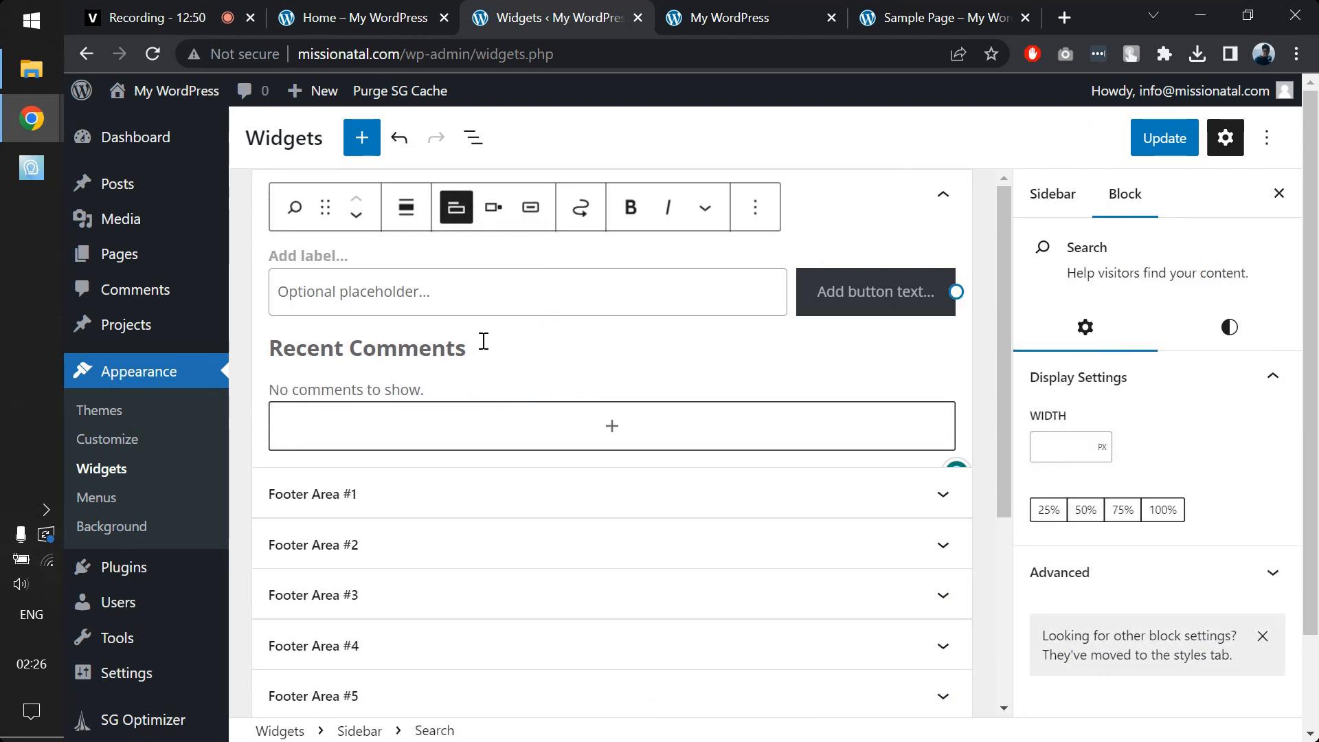
Remove the Recent Comments heading and the group with the comments list from the Sidebar widget area.
{"action": "left_click", "coordinate": [480, 347]}
{"action": "left_click", "coordinate": [792, 302]}
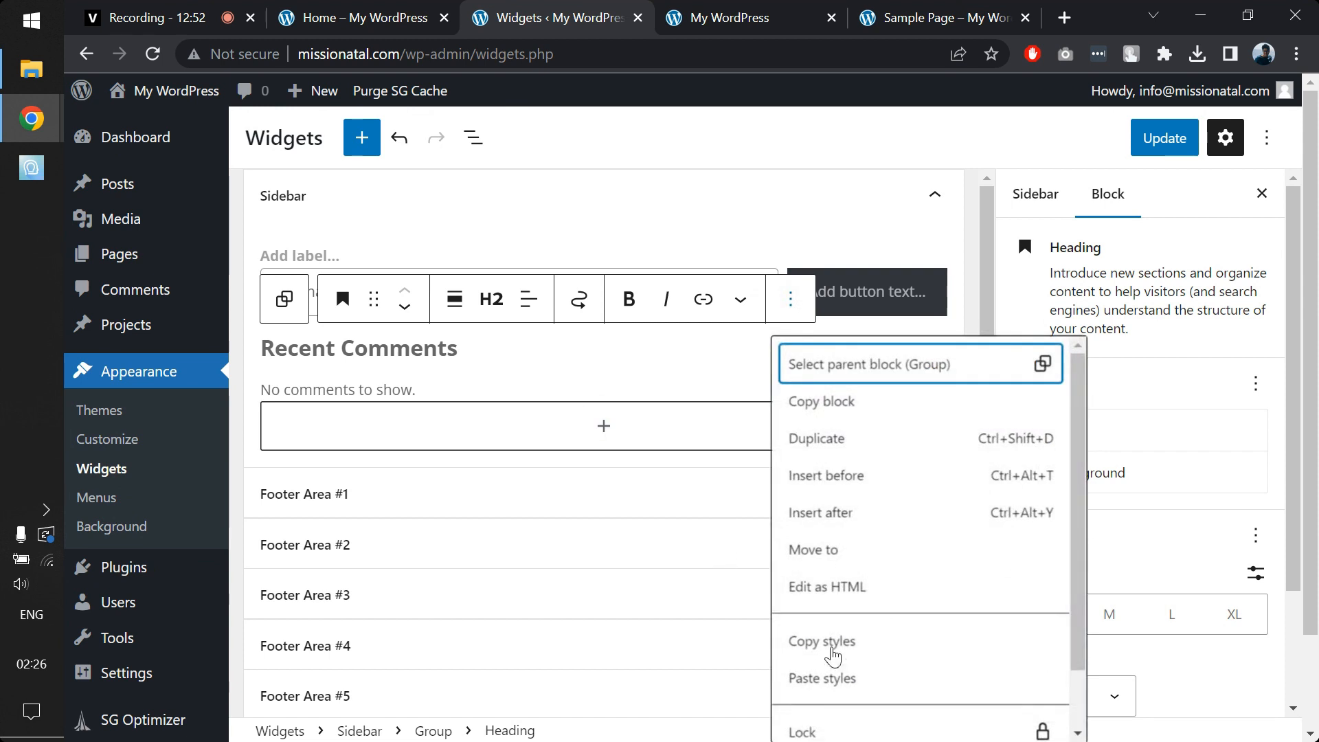
{"action": "scroll", "coordinate": [825, 660], "scroll_direction": "down", "scroll_amount": 1}
{"action": "left_click", "coordinate": [833, 718]}
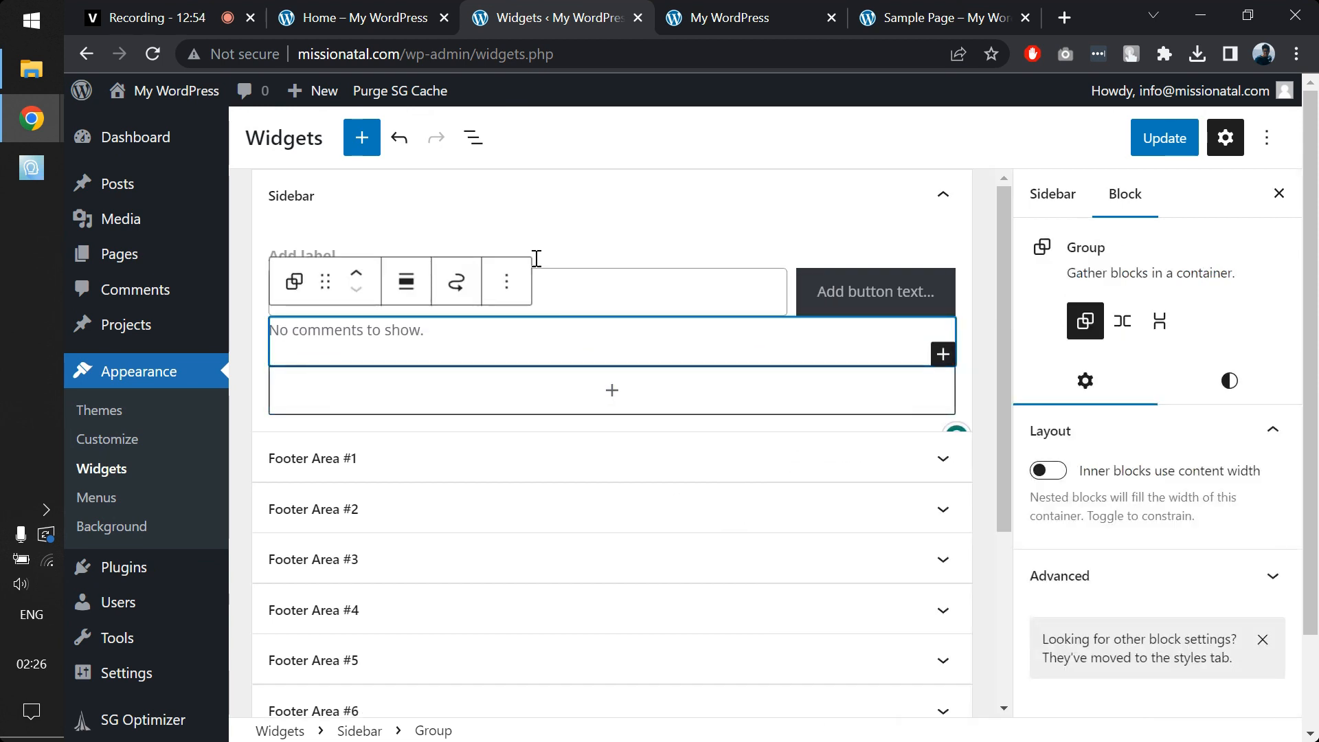
{"action": "left_click", "coordinate": [507, 282]}
{"action": "scroll", "coordinate": [718, 538], "scroll_direction": "down", "scroll_amount": 1}
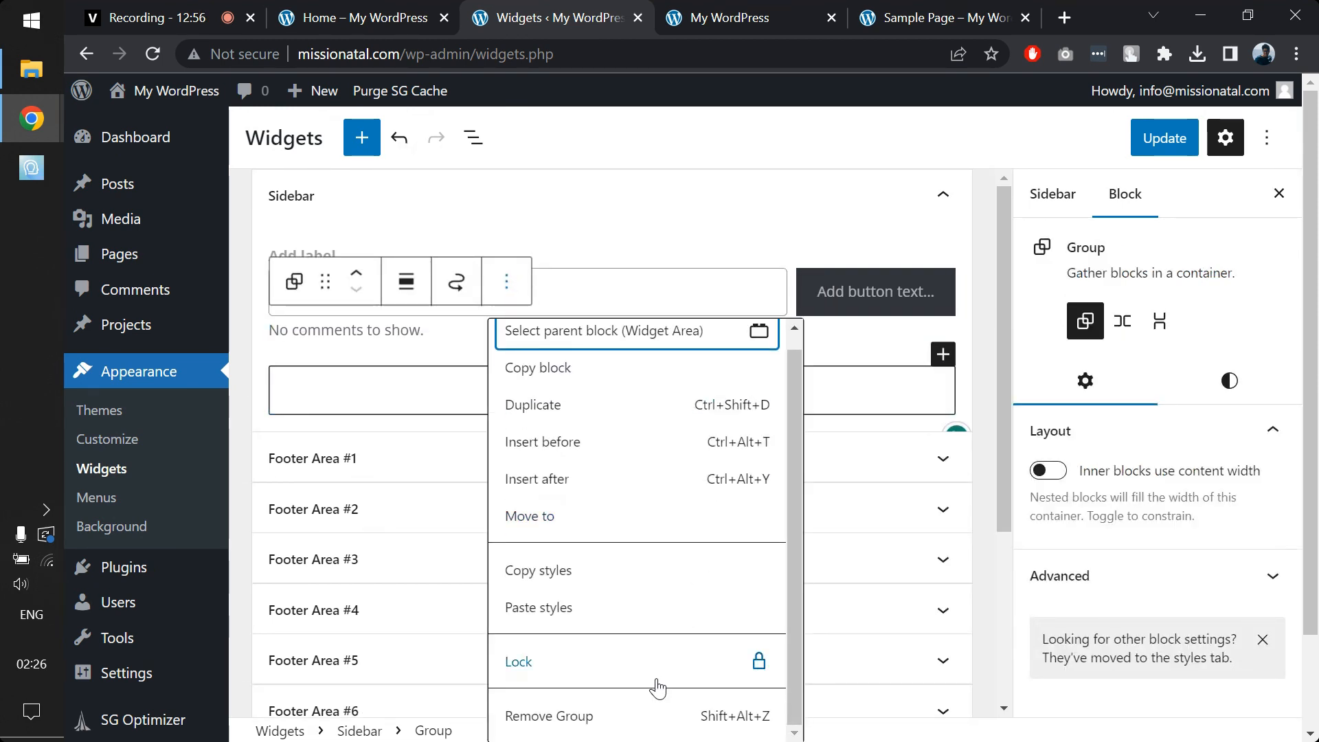
{"action": "left_click", "coordinate": [650, 718]}
Remove the Search block from the Sidebar widget area and save the widget changes.
{"action": "left_click", "coordinate": [756, 208]}
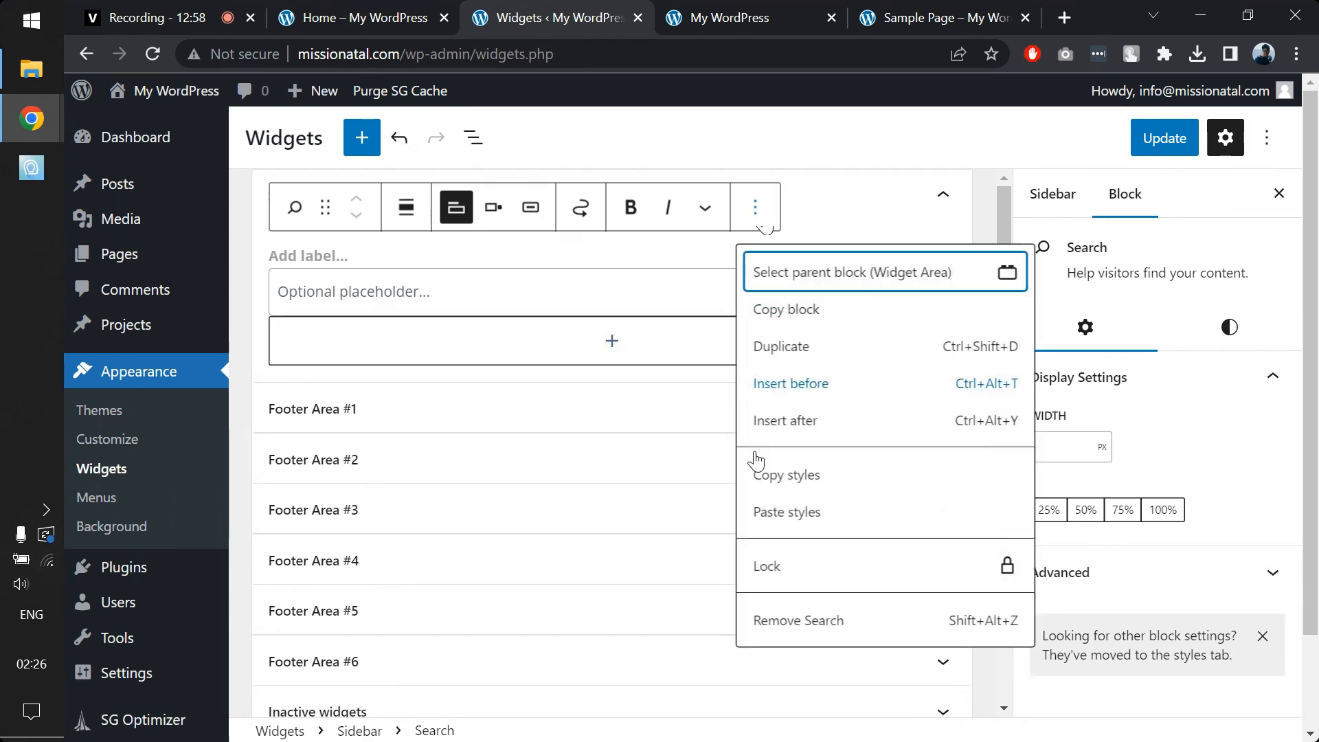
{"action": "left_click", "coordinate": [772, 617]}
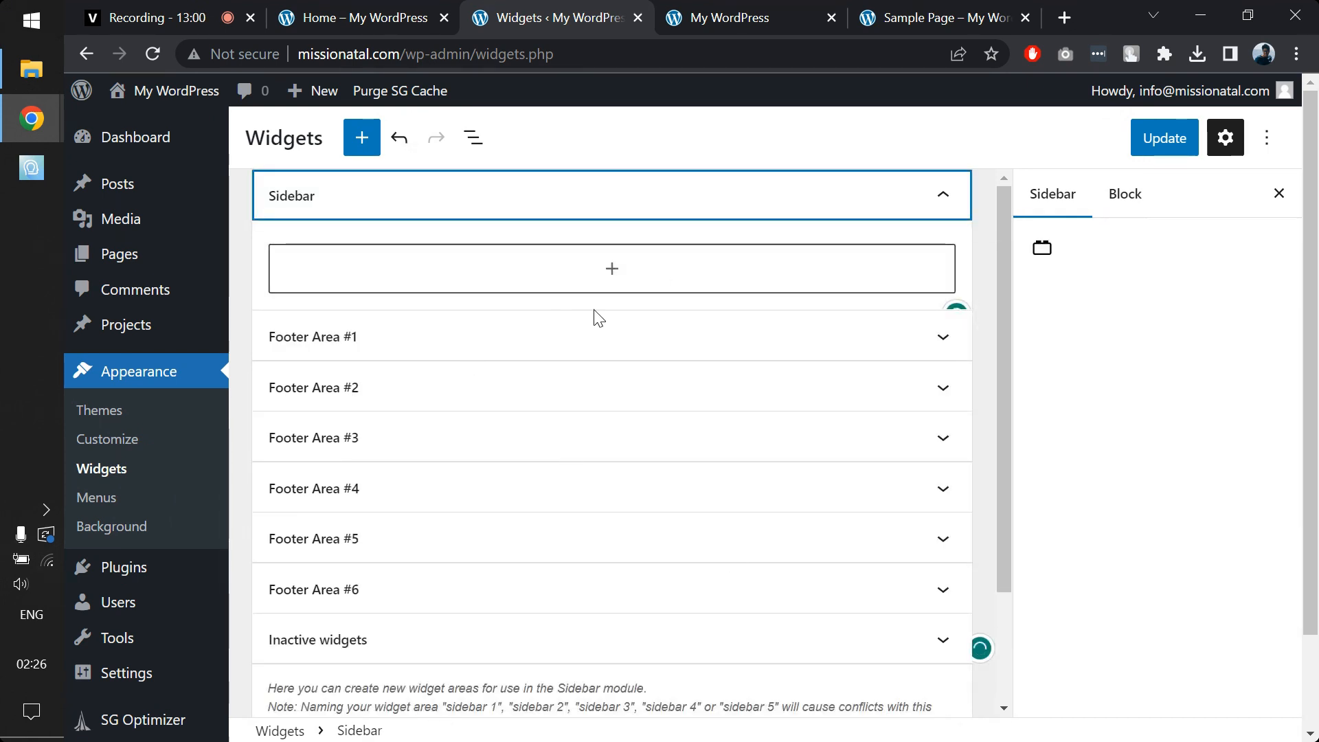
{"action": "left_click", "coordinate": [1170, 136]}
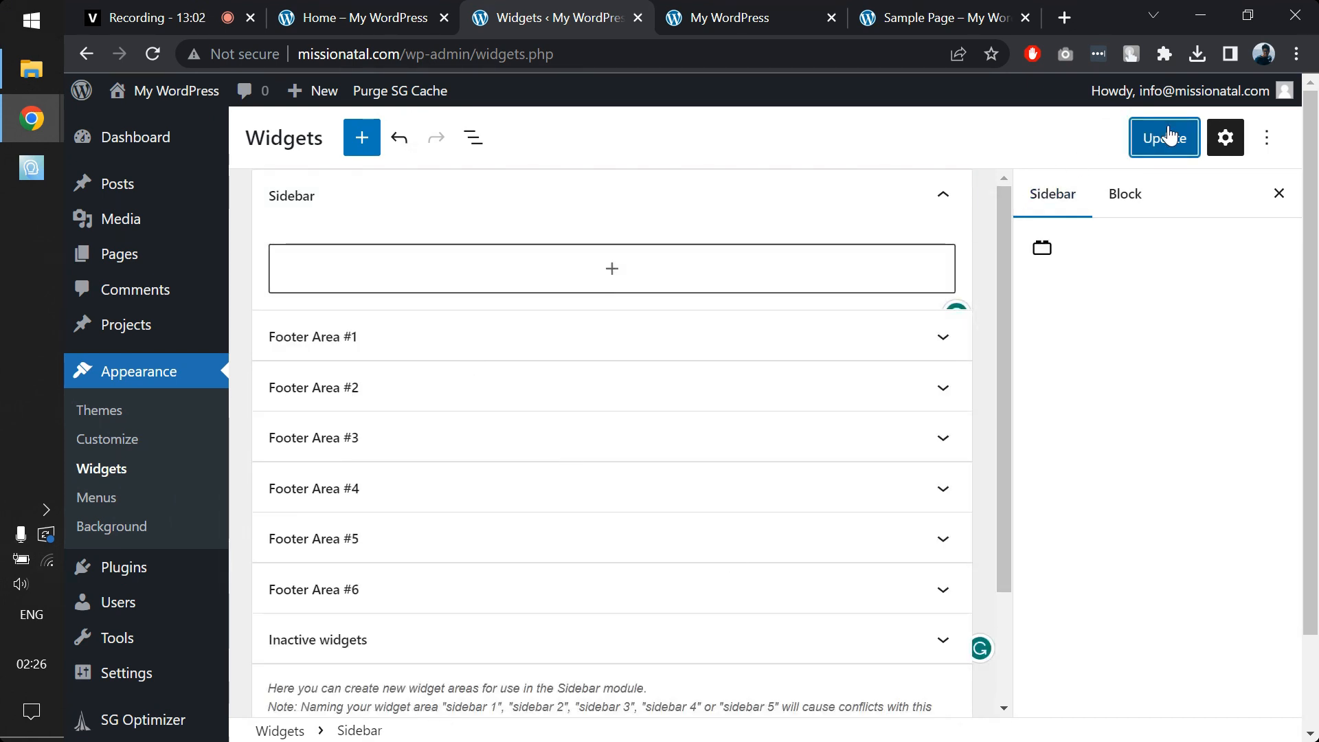
Reload the live home page to check its footer widgets, and return to the Widgets admin page.
{"action": "left_click", "coordinate": [742, 9]}
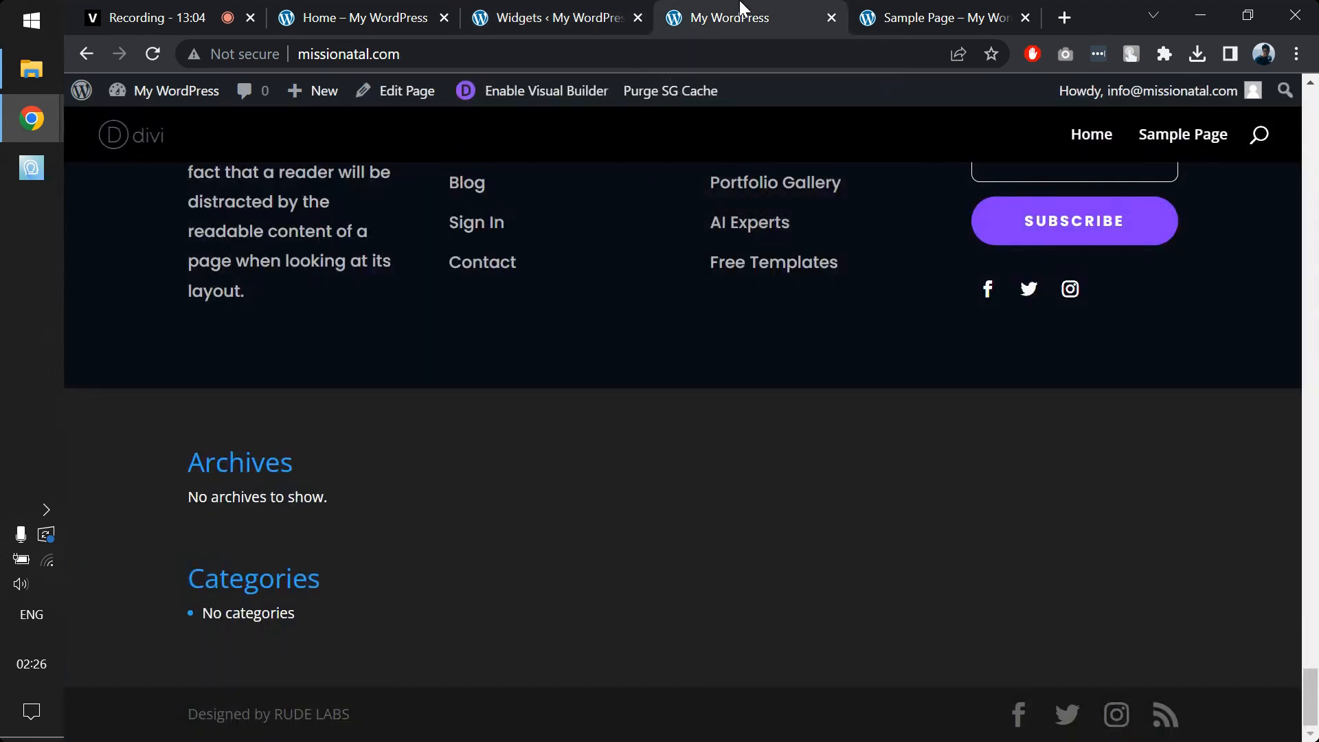
{"action": "key", "text": "F5"}
{"action": "left_click", "coordinate": [627, 7]}
Expand Footer Area #1 and remove the Archives heading and the group containing the archives list.
{"action": "left_click", "coordinate": [513, 353]}
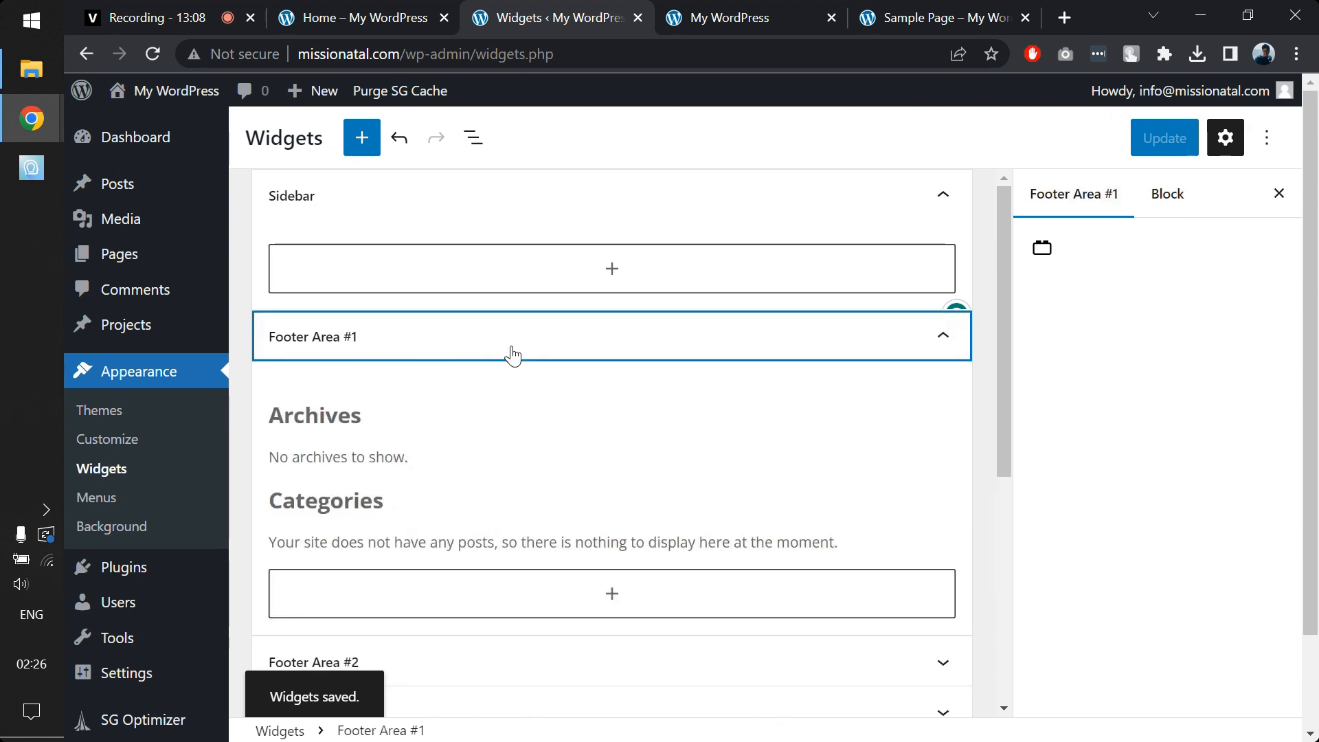
{"action": "left_click", "coordinate": [537, 412]}
{"action": "left_click", "coordinate": [795, 374]}
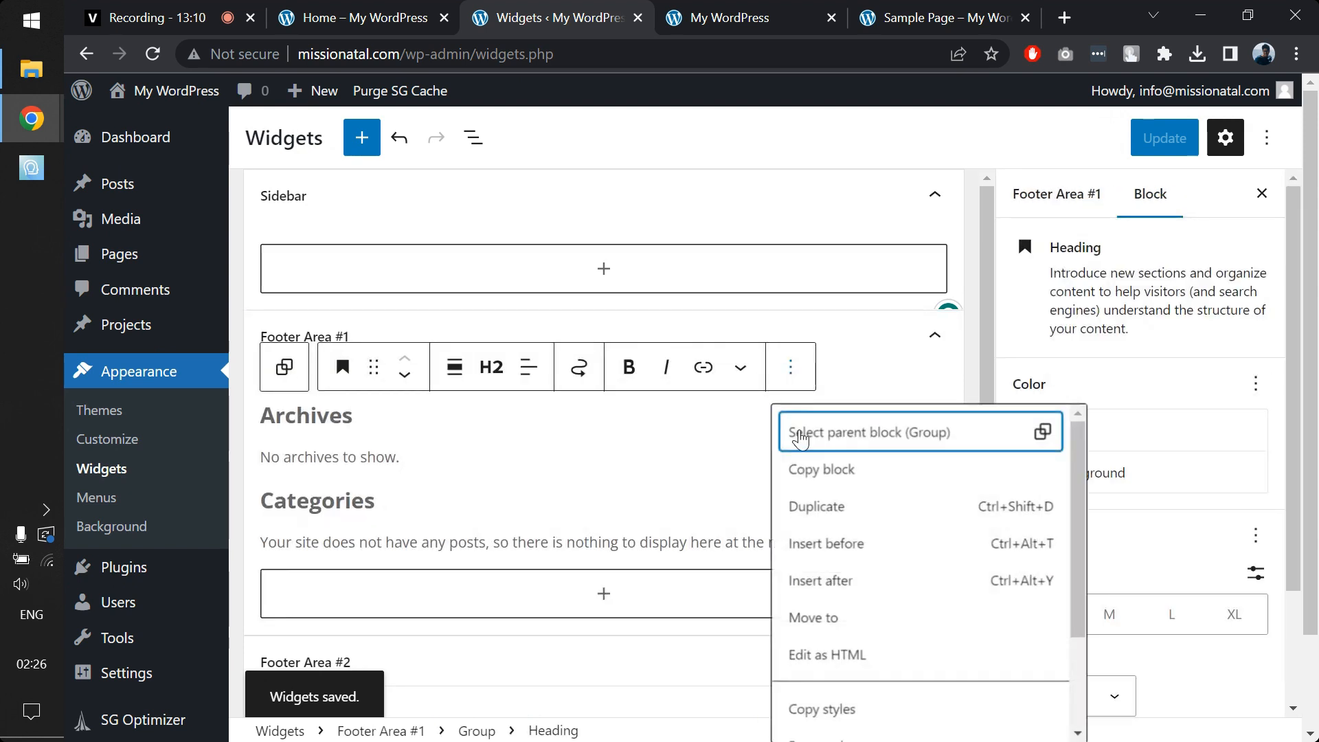
{"action": "scroll", "coordinate": [825, 705], "scroll_direction": "down", "scroll_amount": 3}
{"action": "left_click", "coordinate": [835, 717]}
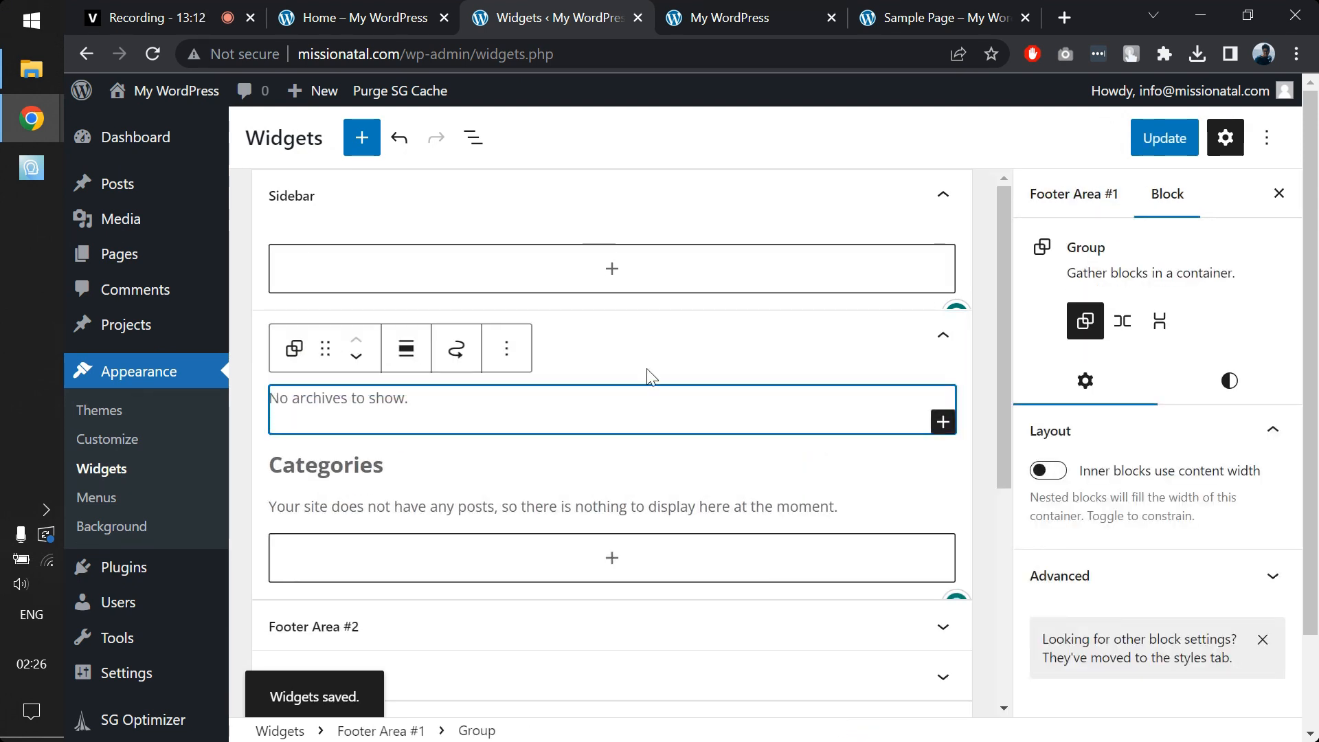
{"action": "left_click", "coordinate": [510, 350]}
{"action": "scroll", "coordinate": [701, 675], "scroll_direction": "down", "scroll_amount": 2}
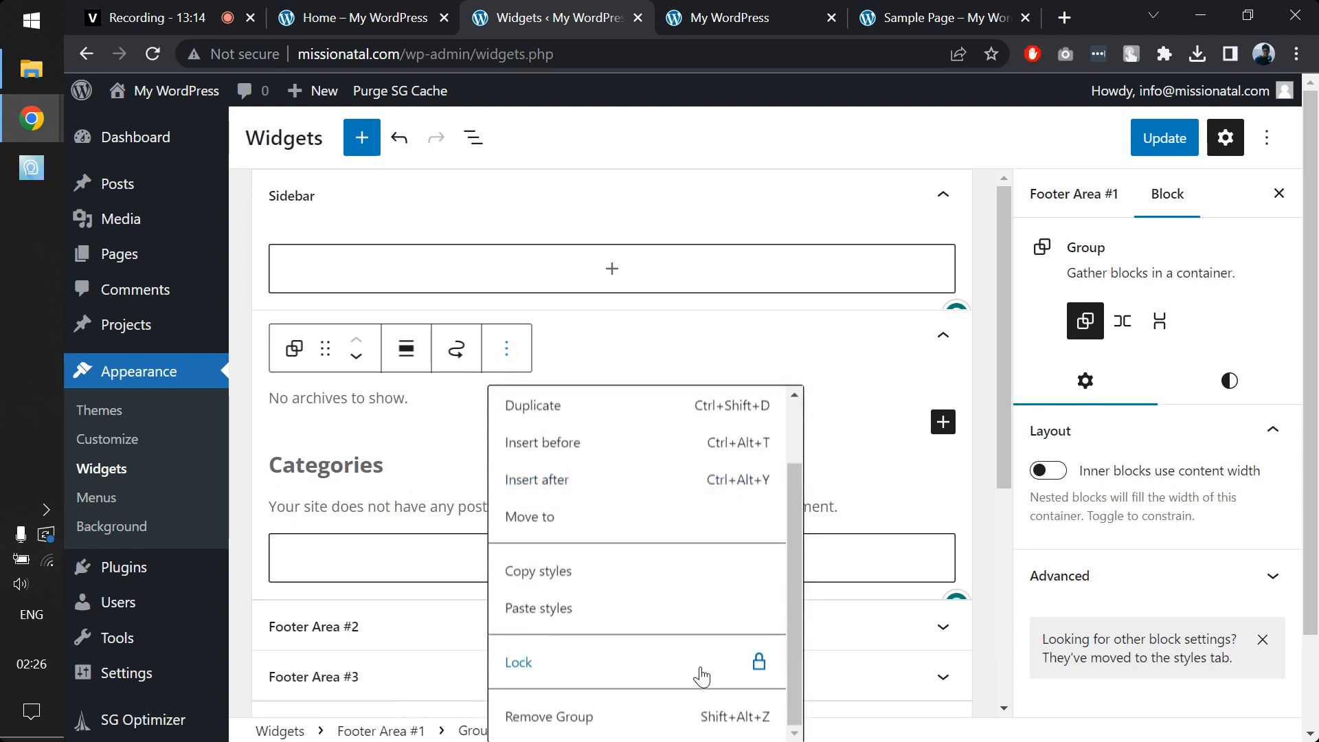
{"action": "left_click", "coordinate": [687, 717]}
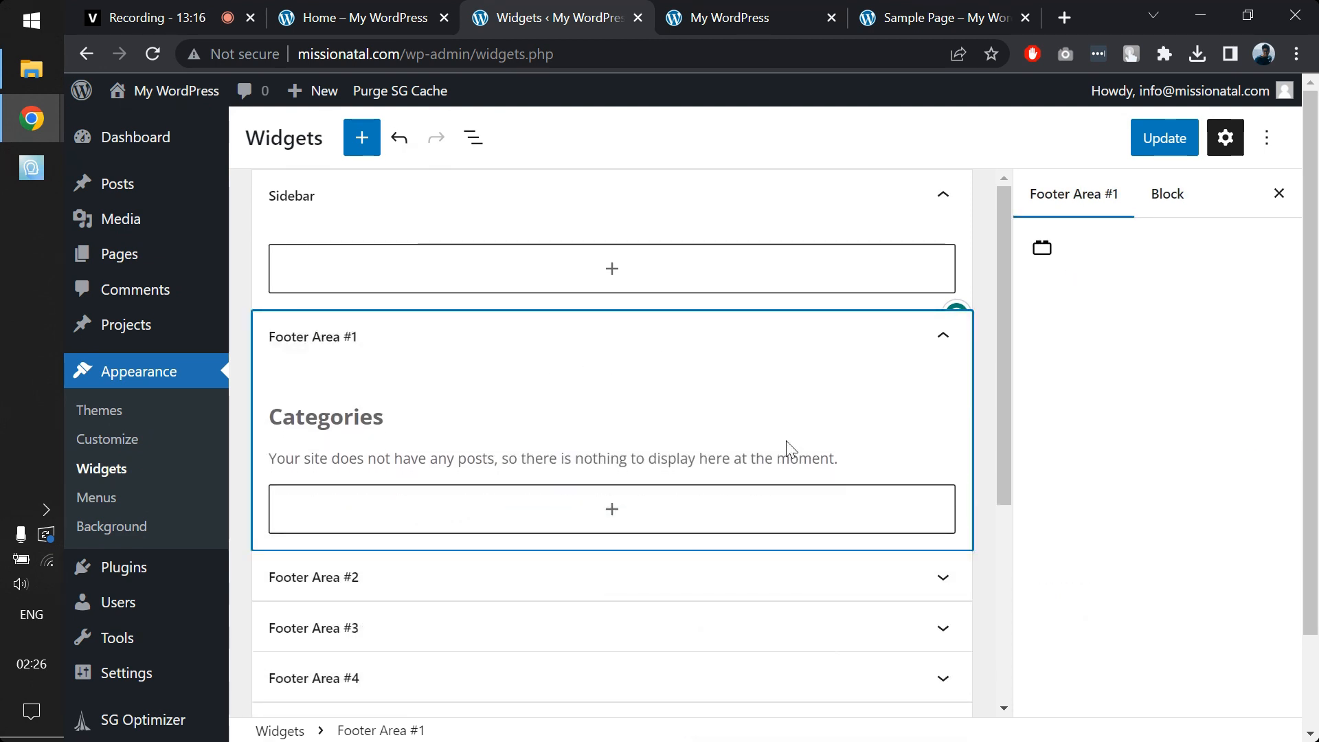
Remove the Categories List, its heading and their group from Footer Area #1, and save the widgets.
{"action": "left_click", "coordinate": [777, 456]}
{"action": "left_click", "coordinate": [556, 411]}
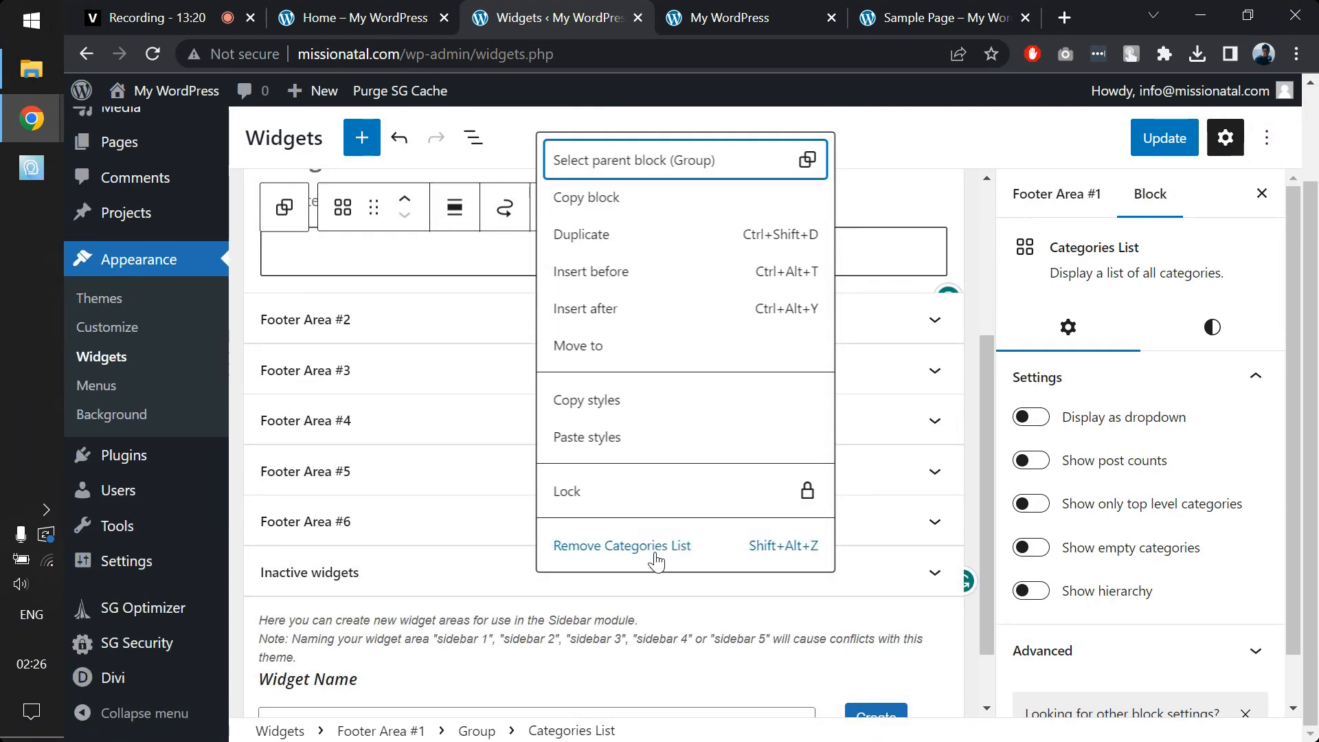
{"action": "left_click", "coordinate": [657, 562]}
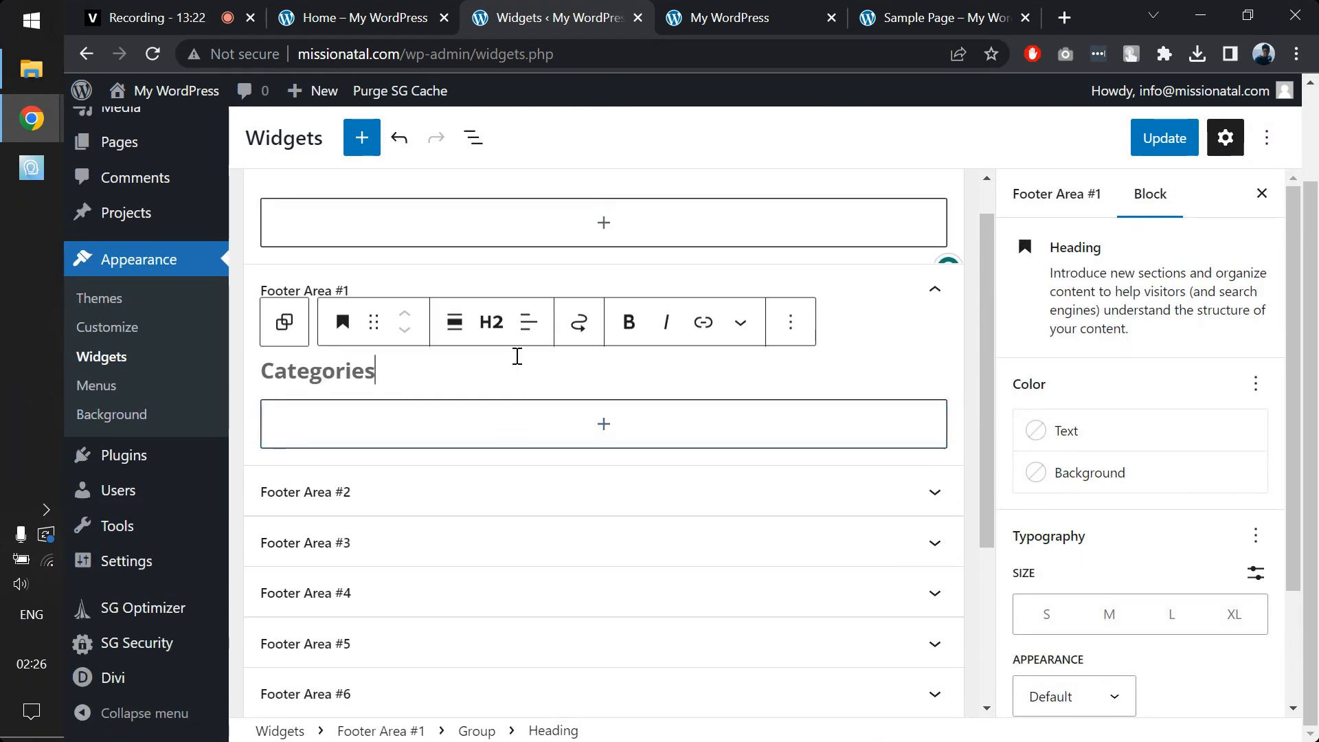
{"action": "left_click", "coordinate": [783, 330]}
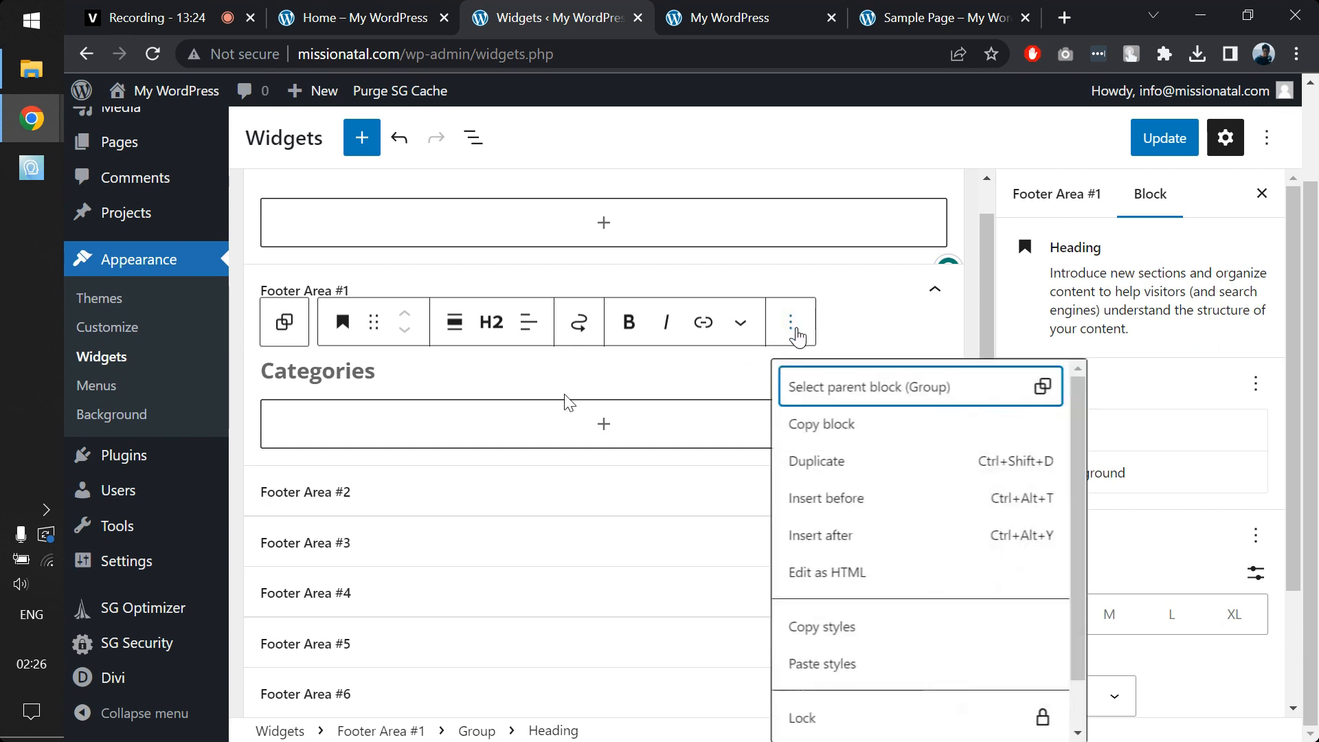
{"action": "scroll", "coordinate": [845, 578], "scroll_direction": "down", "scroll_amount": 2}
{"action": "left_click", "coordinate": [845, 715]}
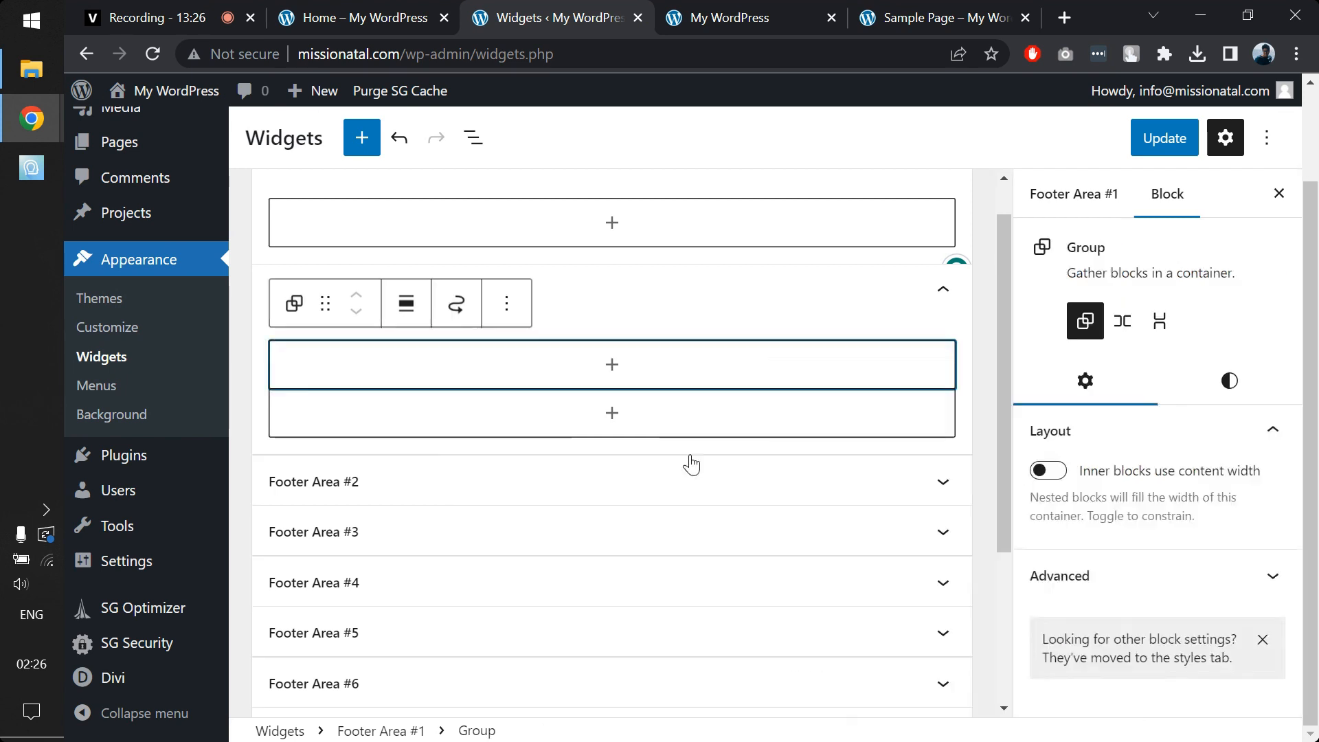
{"action": "left_click", "coordinate": [509, 352]}
{"action": "scroll", "coordinate": [759, 580], "scroll_direction": "down", "scroll_amount": 1}
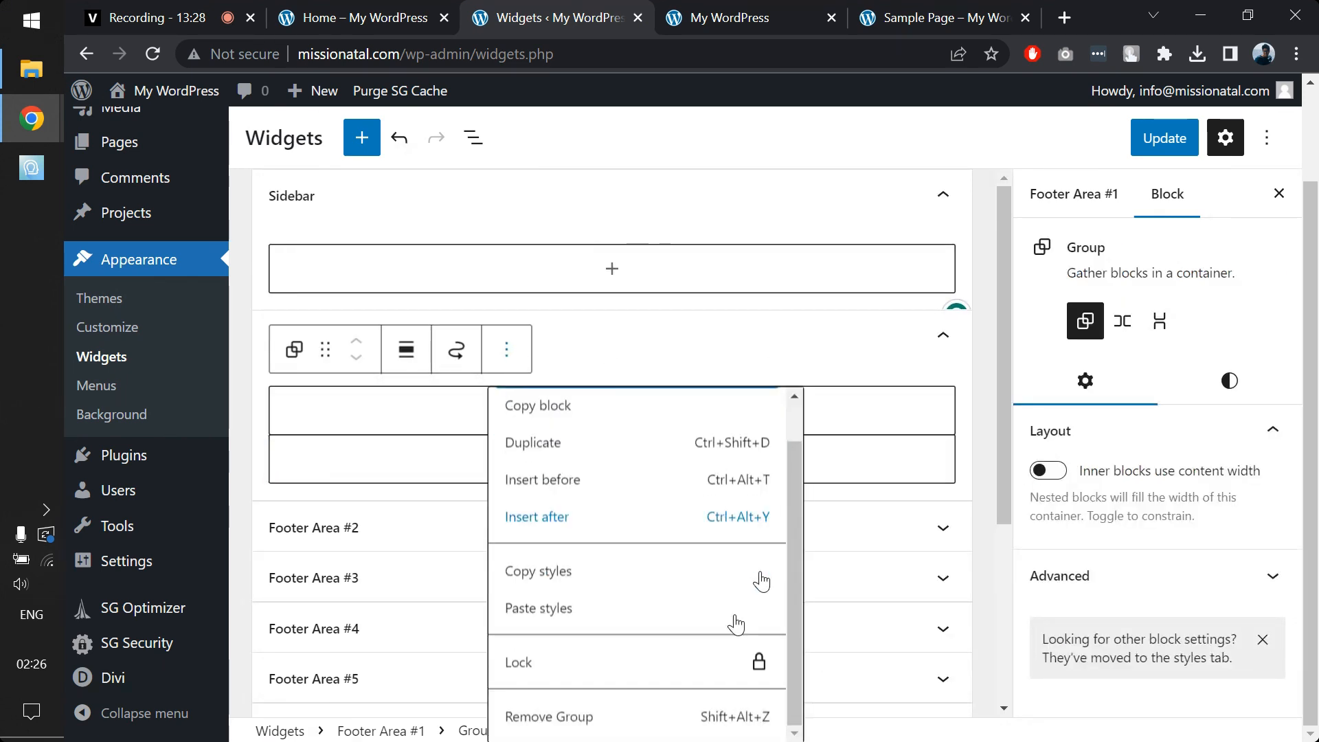
{"action": "left_click", "coordinate": [681, 718]}
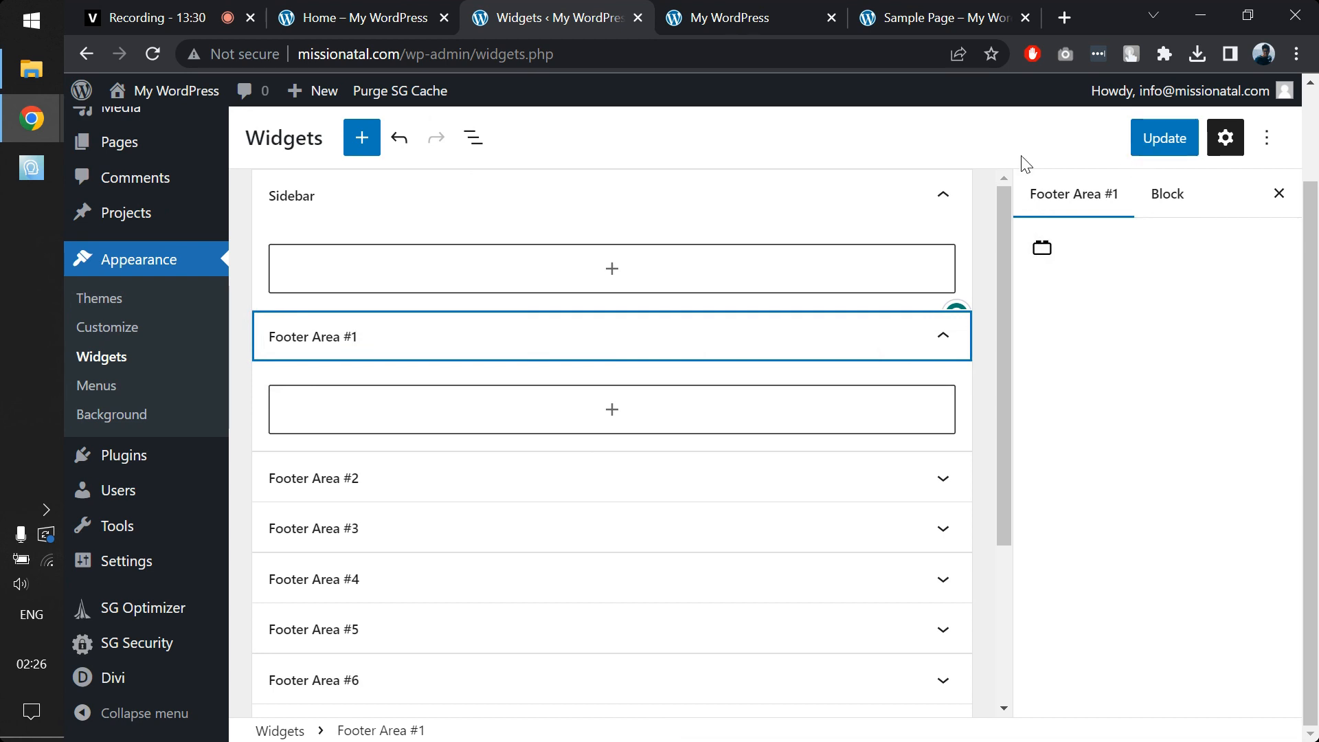
{"action": "left_click", "coordinate": [1157, 139]}
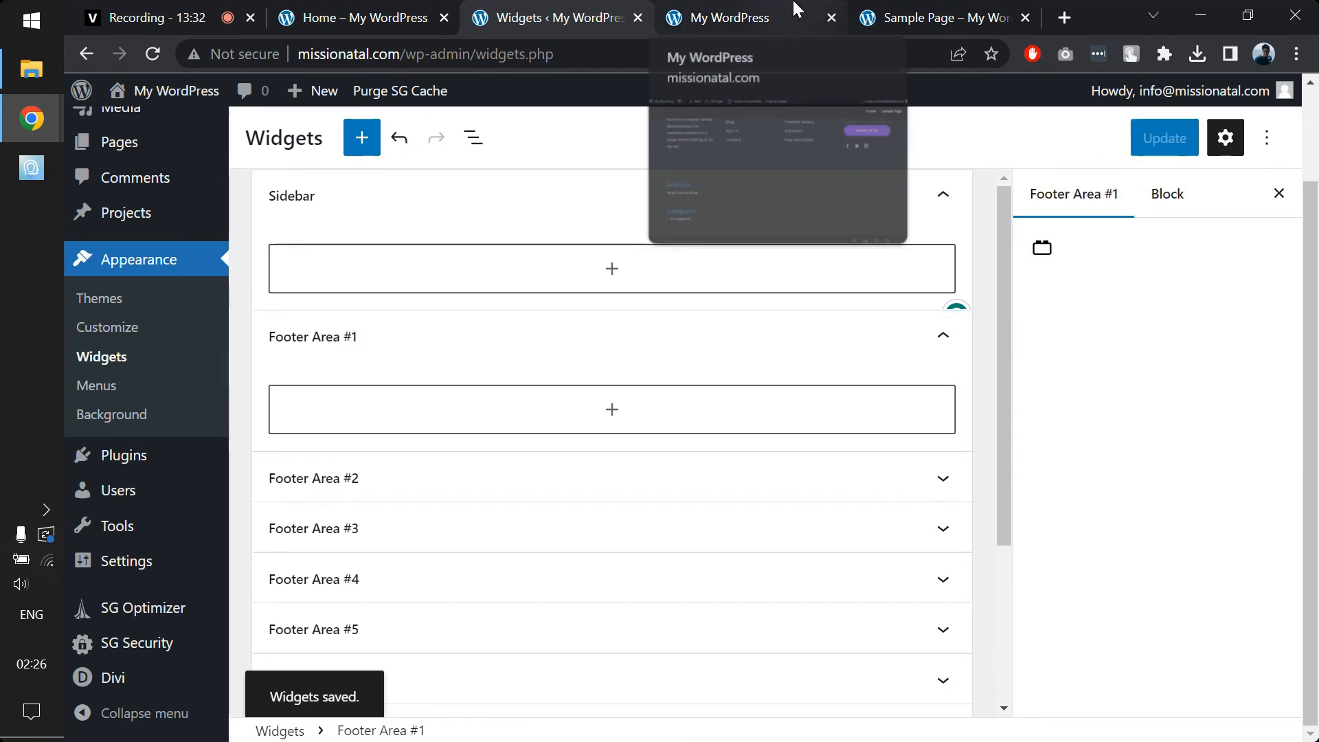
Look over the reloaded live home page from the footer up to the header.
{"action": "left_click", "coordinate": [797, 9]}
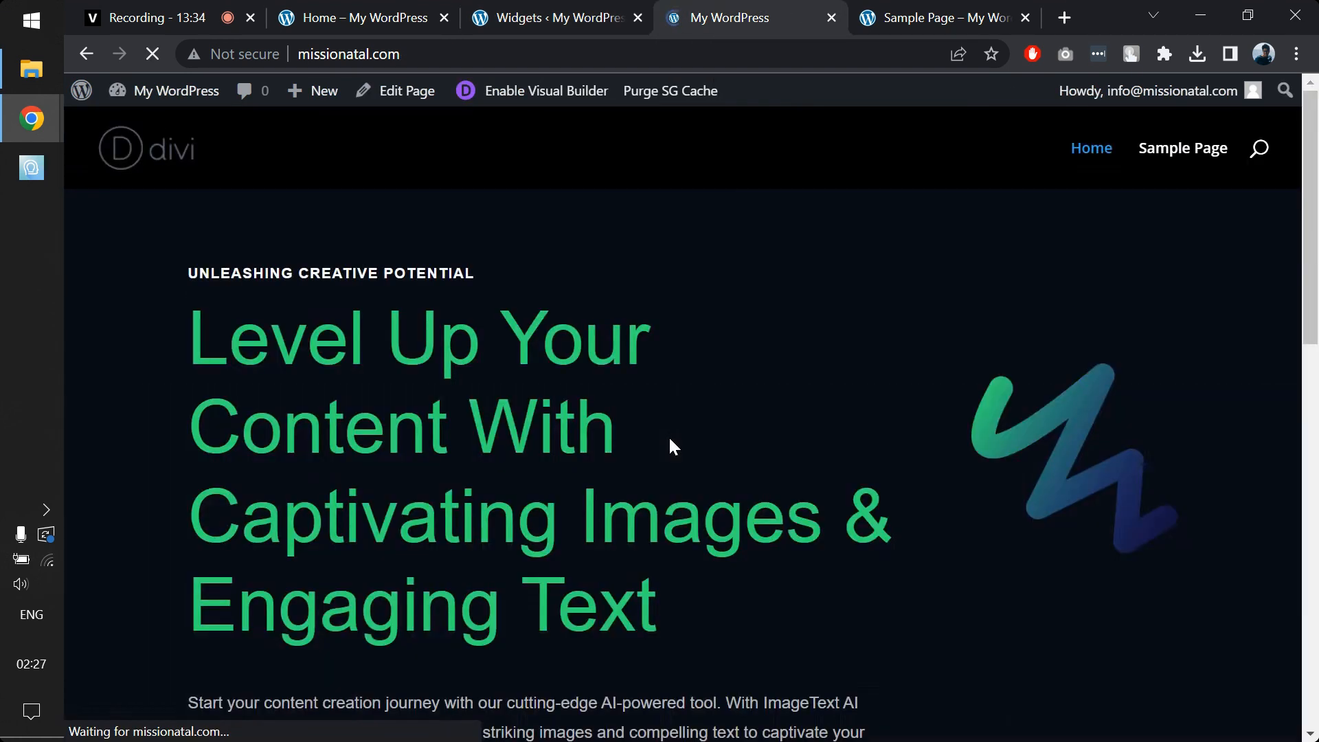
{"action": "scroll", "coordinate": [548, 602], "scroll_direction": "up", "scroll_amount": 20}
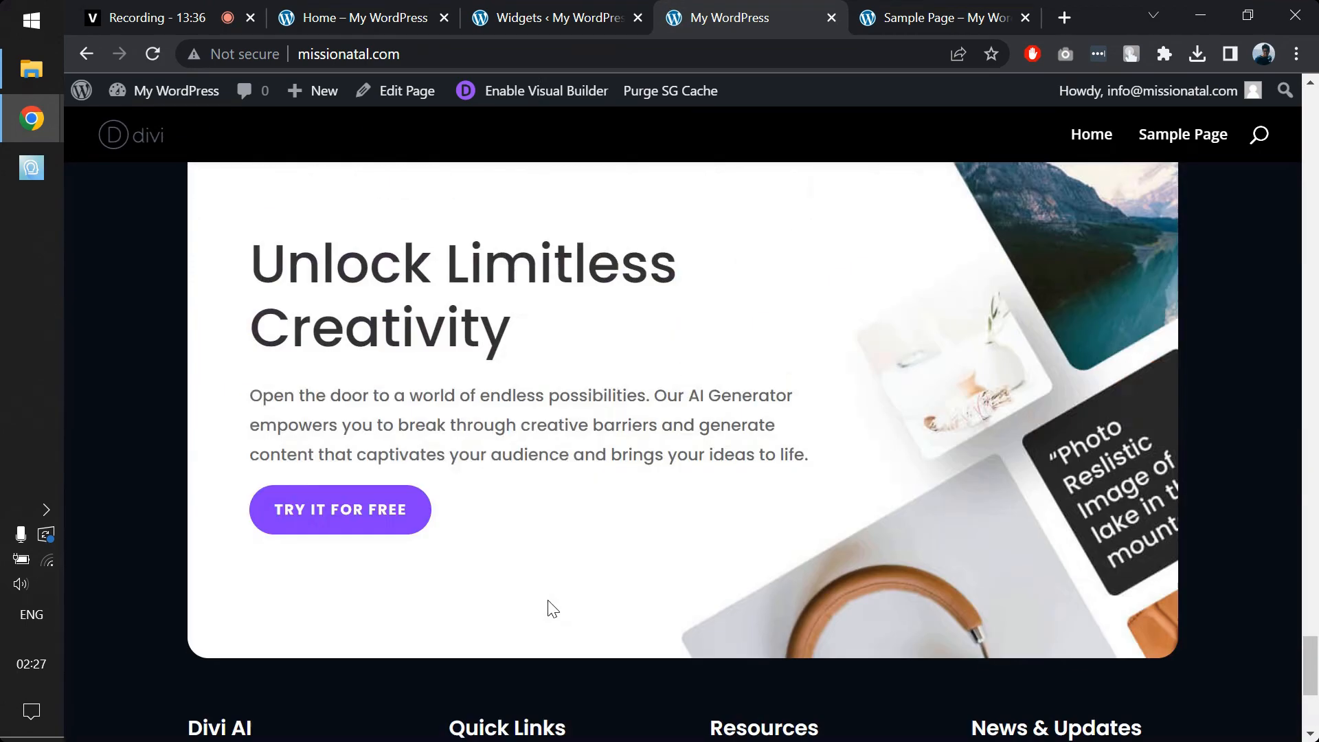
{"action": "scroll", "coordinate": [549, 602], "scroll_direction": "up", "scroll_amount": 8}
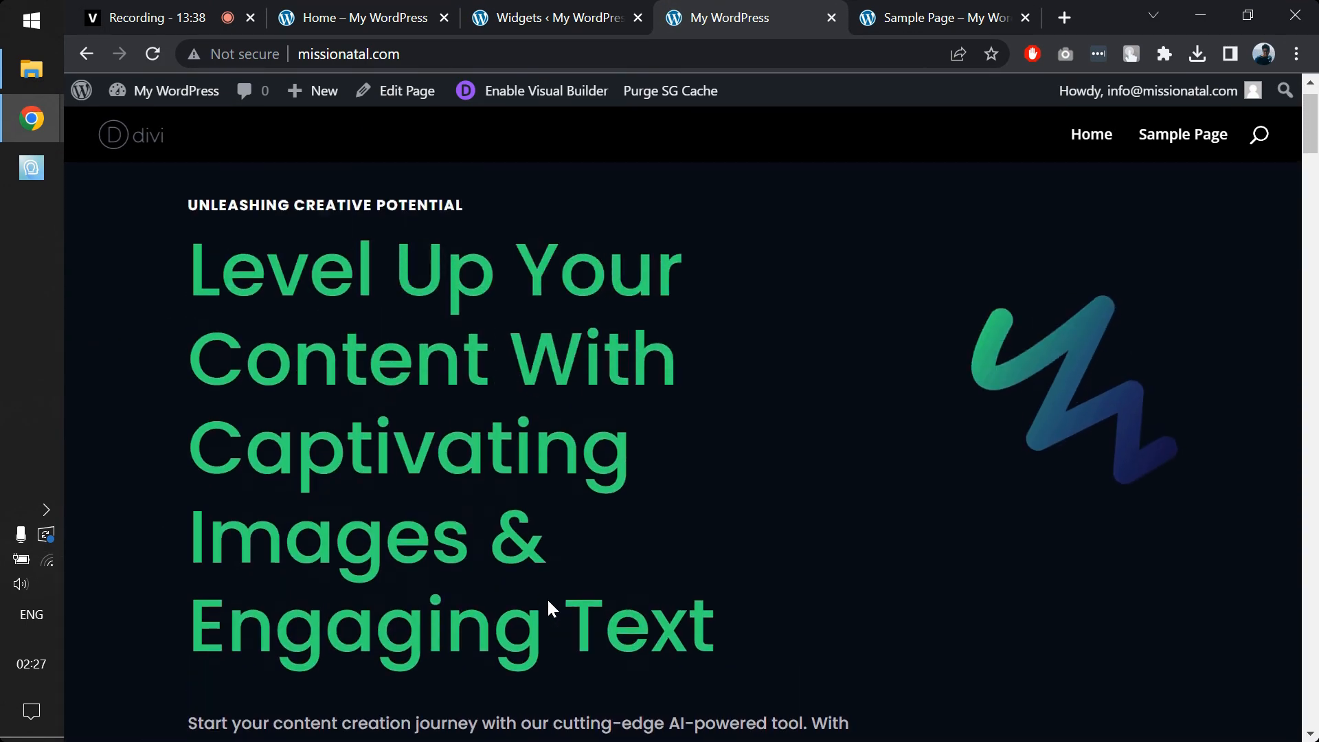
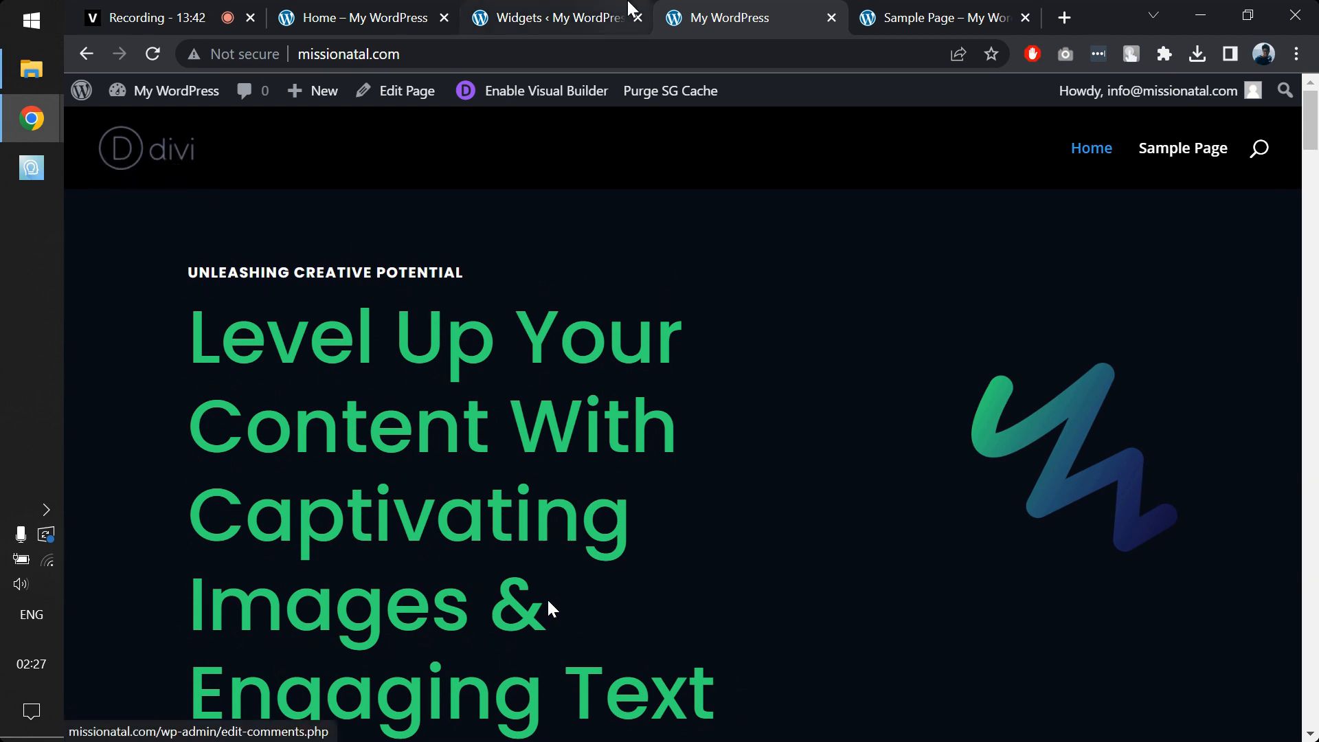
Go to the Divi Theme Options in the WordPress admin and open the image chooser for the site logo.
{"action": "left_click", "coordinate": [552, 10]}
{"action": "mouse_move", "coordinate": [148, 629]}
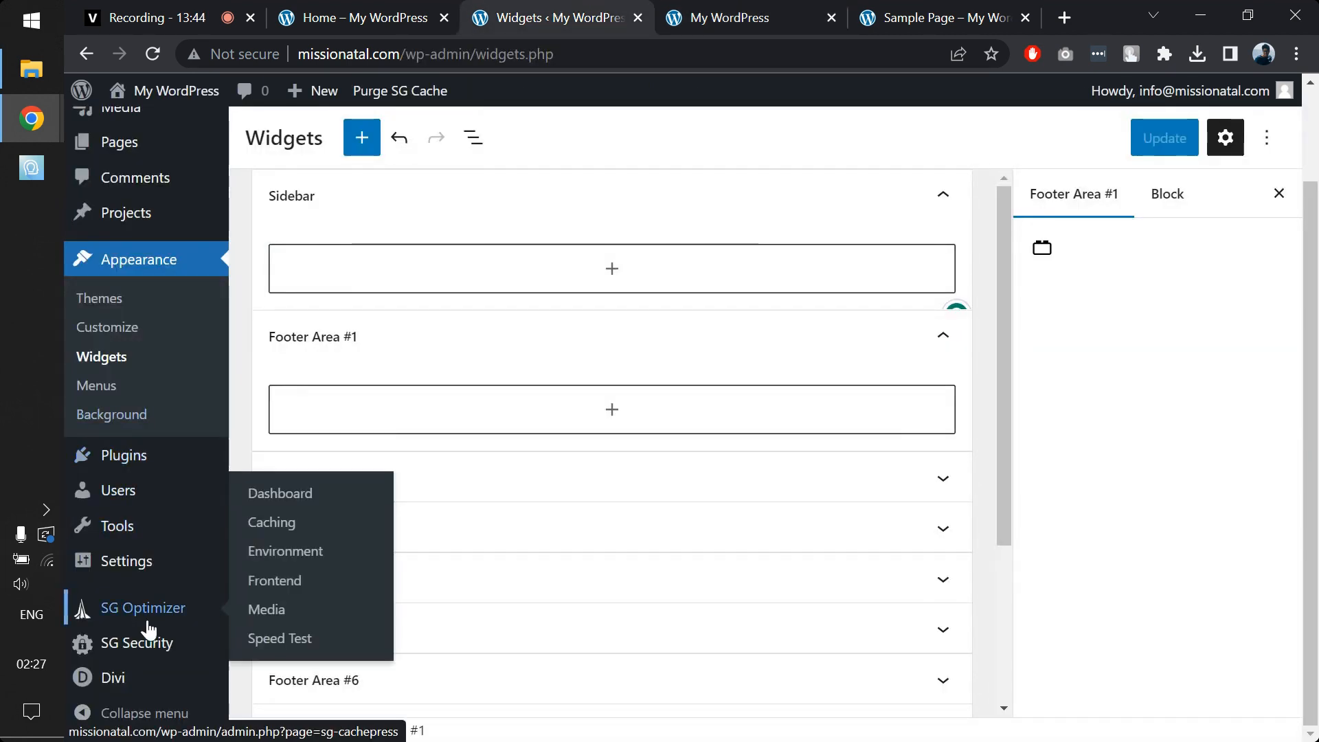
{"action": "mouse_move", "coordinate": [147, 687]}
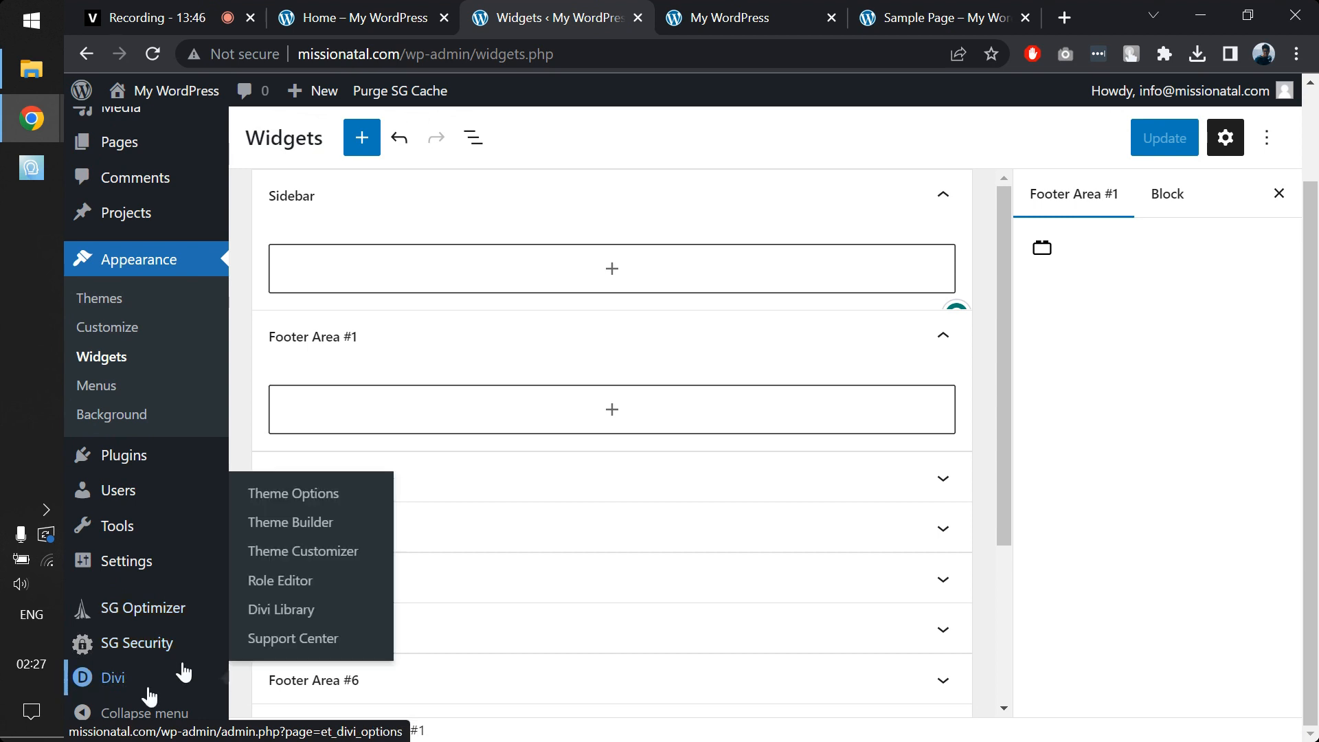
{"action": "left_click", "coordinate": [294, 502]}
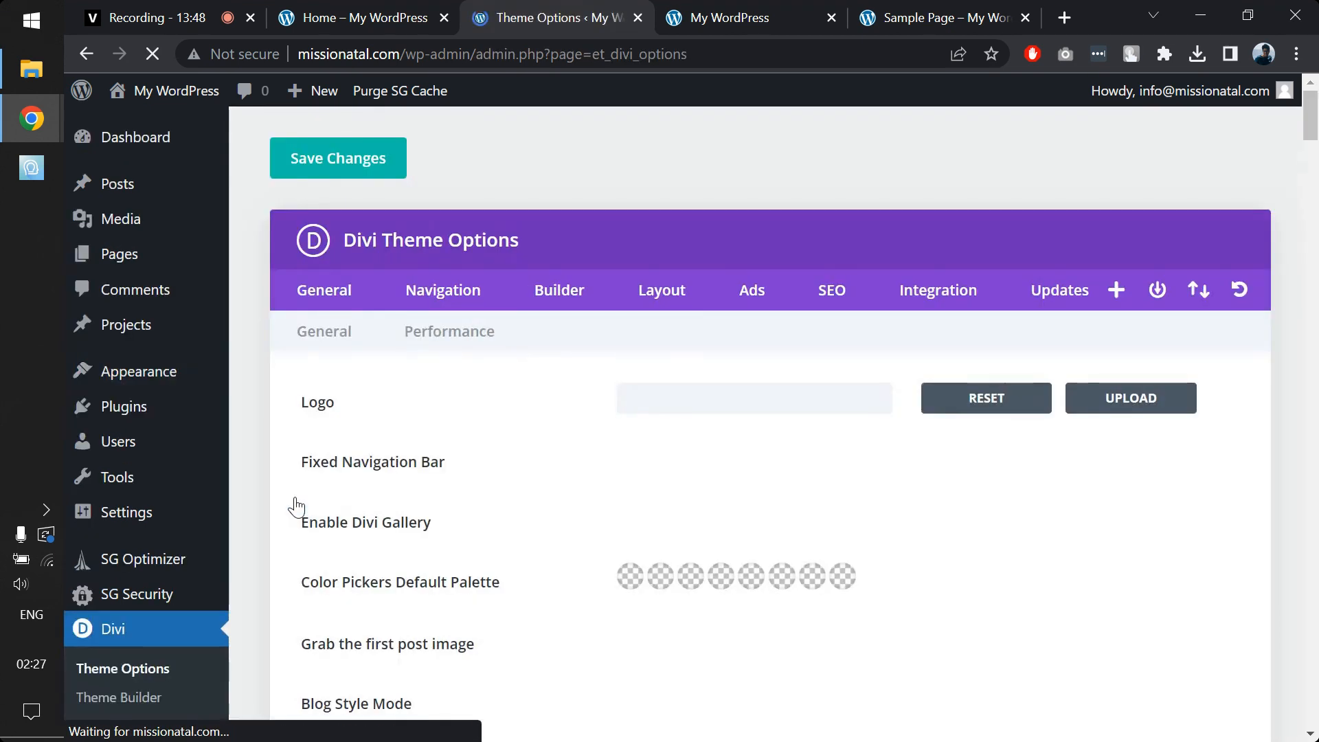
{"action": "double_click", "coordinate": [312, 402]}
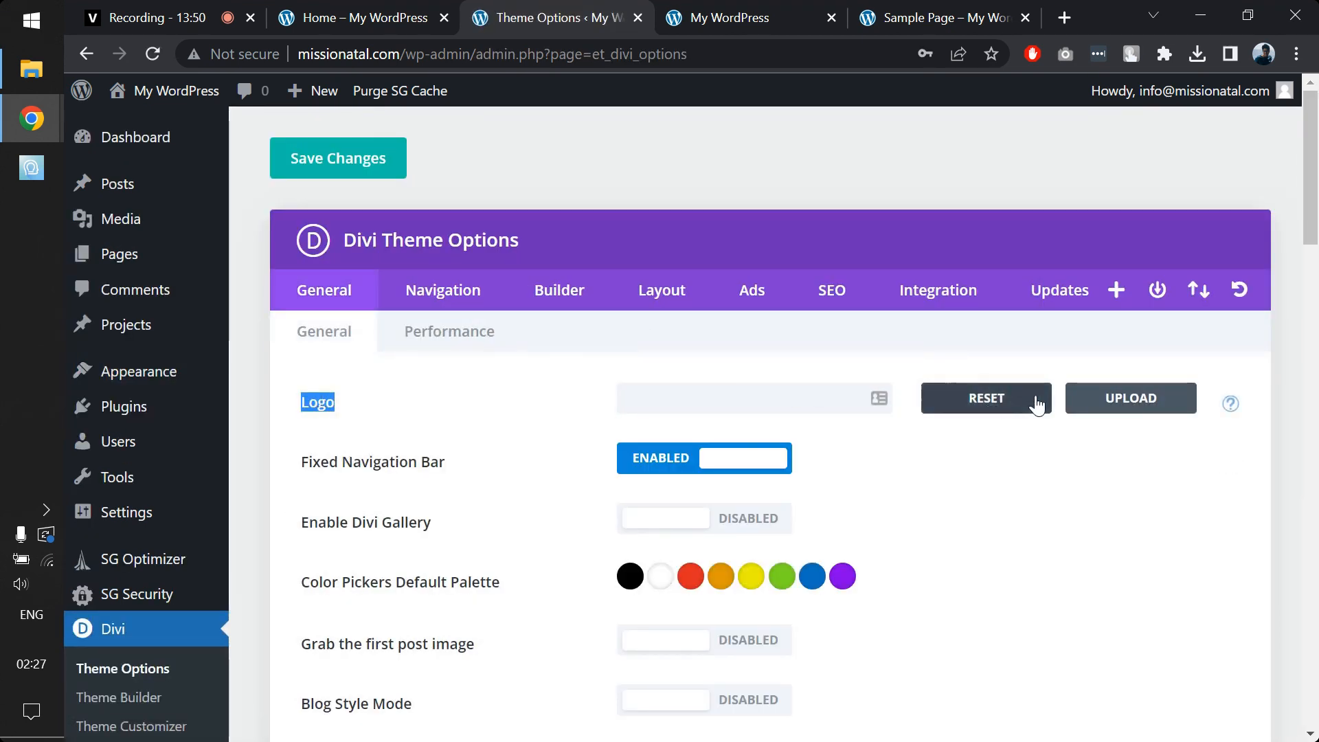
{"action": "left_click", "coordinate": [1090, 404]}
Browse the Desktop folders, including RuDe, Travel, YouTube Guide and Icons, for a logo image to upload.
{"action": "left_click", "coordinate": [676, 419]}
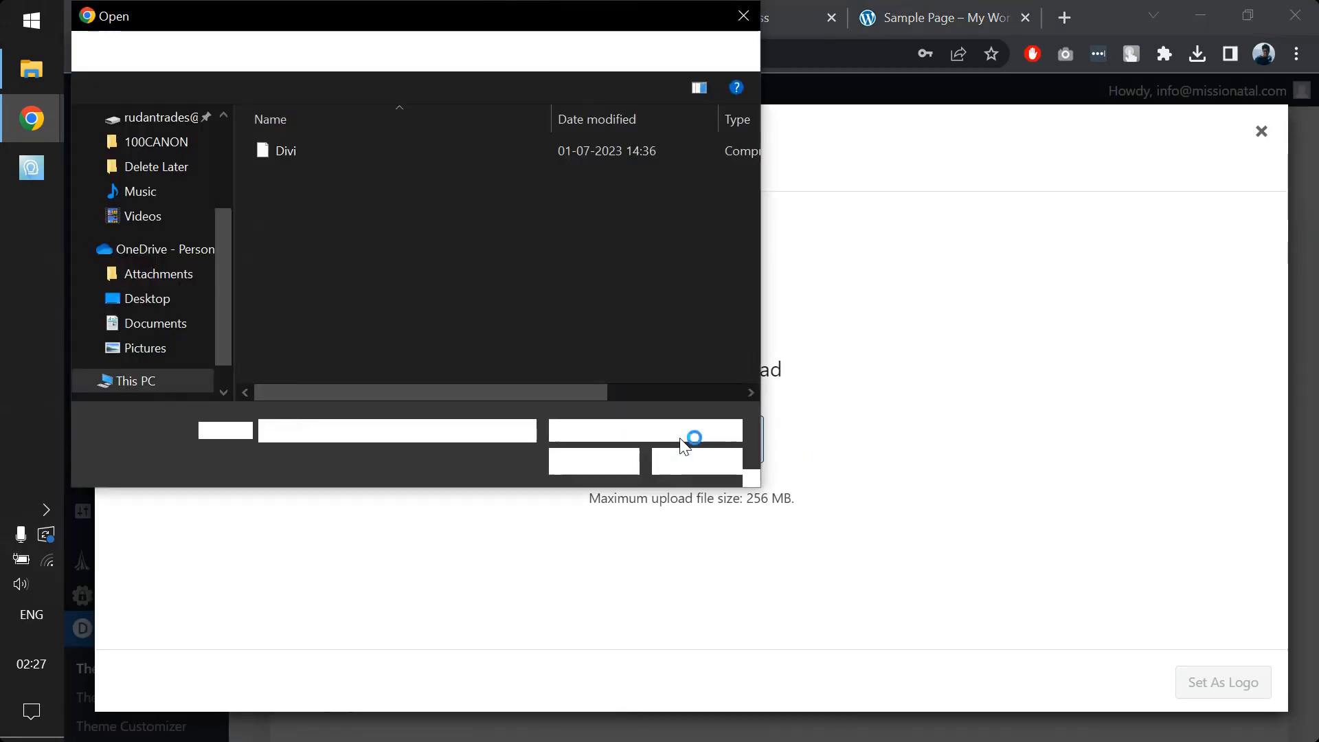
{"action": "scroll", "coordinate": [169, 172], "scroll_direction": "up", "scroll_amount": 2}
{"action": "scroll", "coordinate": [169, 172], "scroll_direction": "up", "scroll_amount": 1}
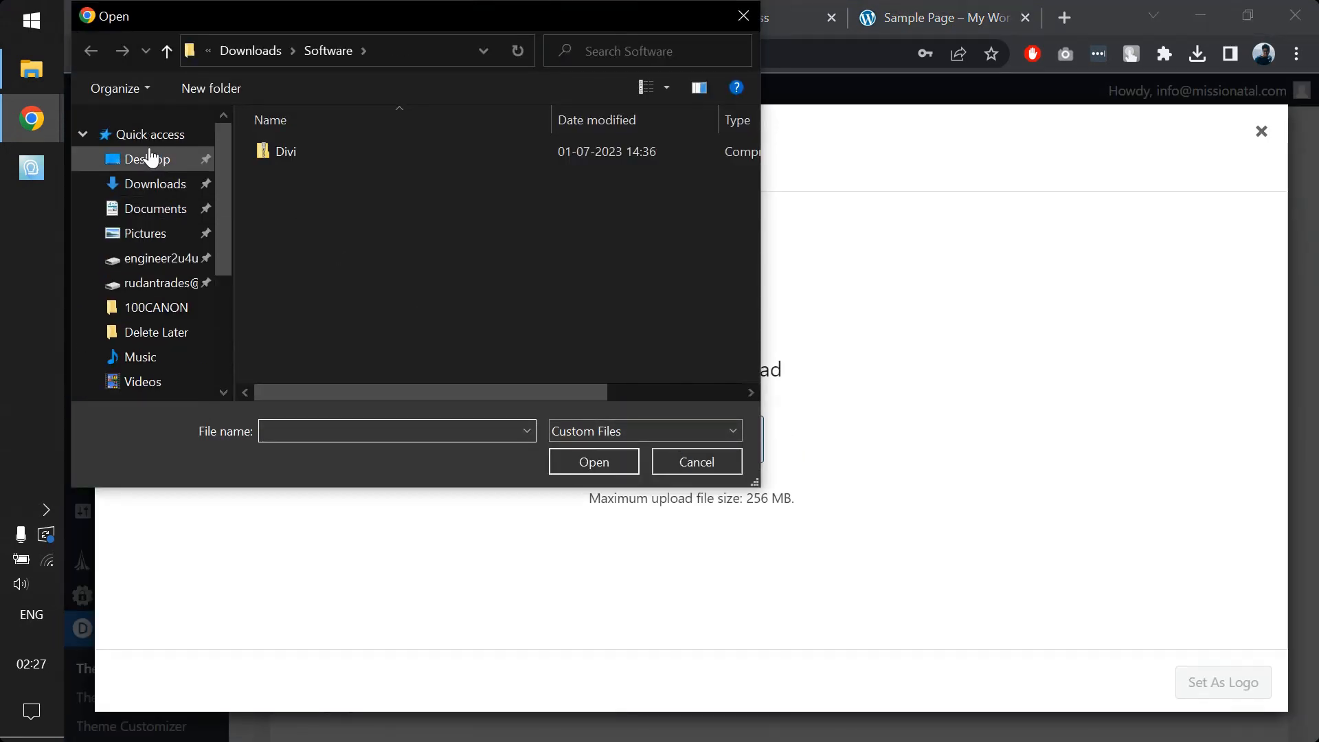
{"action": "left_click", "coordinate": [153, 159]}
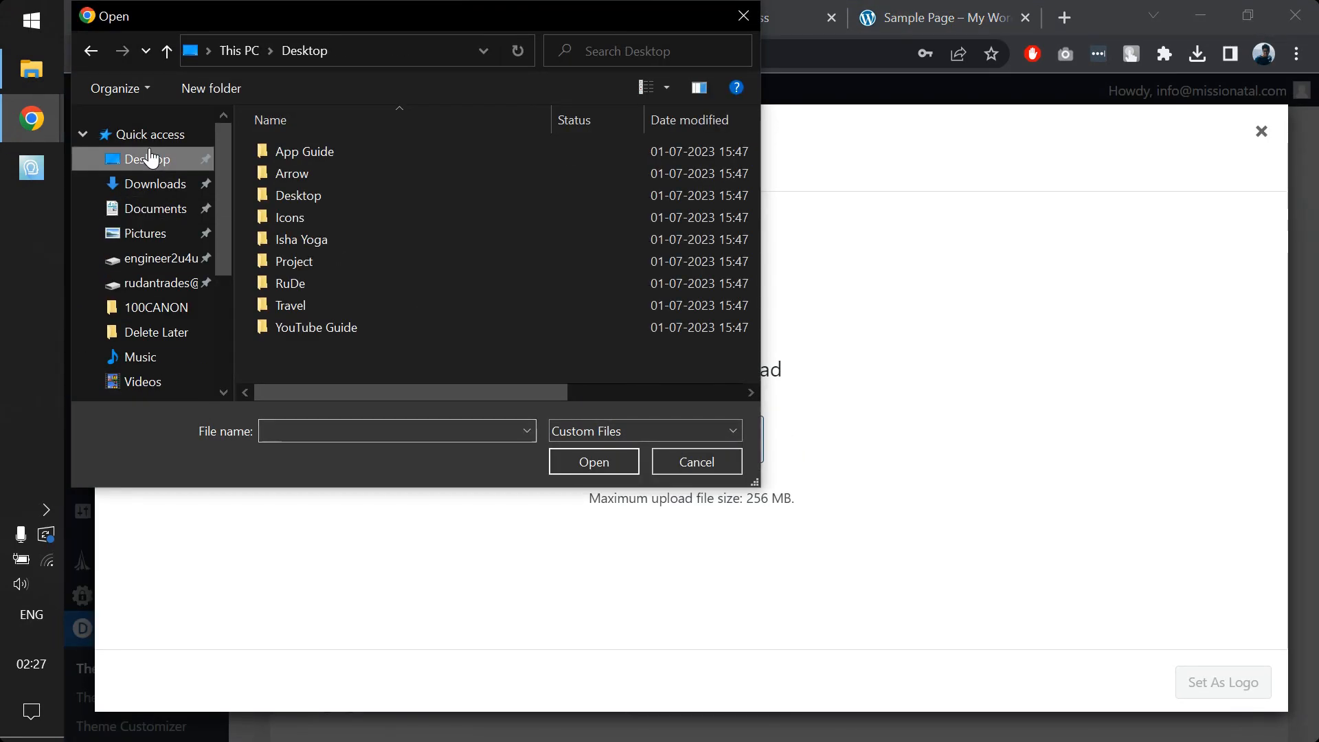
{"action": "left_click", "coordinate": [292, 288]}
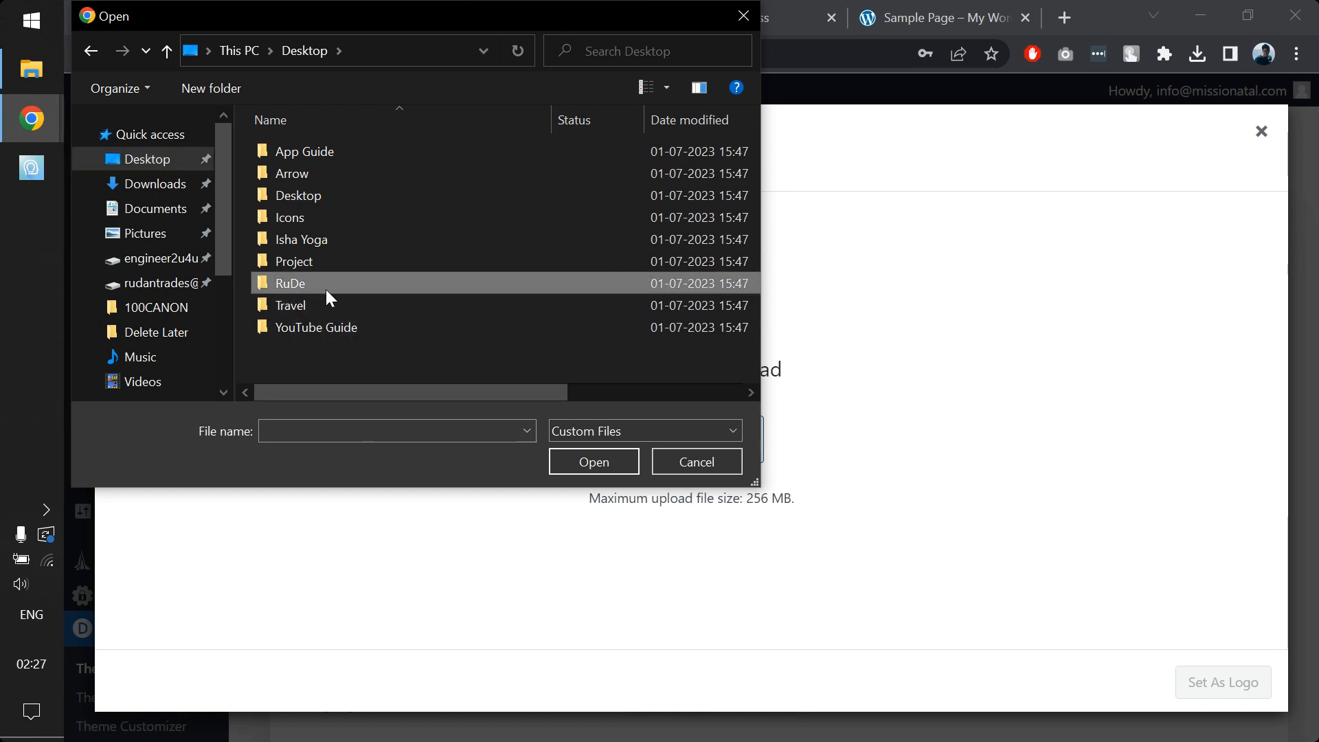
{"action": "double_click", "coordinate": [324, 288]}
{"action": "key", "text": "alt+Left"}
{"action": "double_click", "coordinate": [324, 287]}
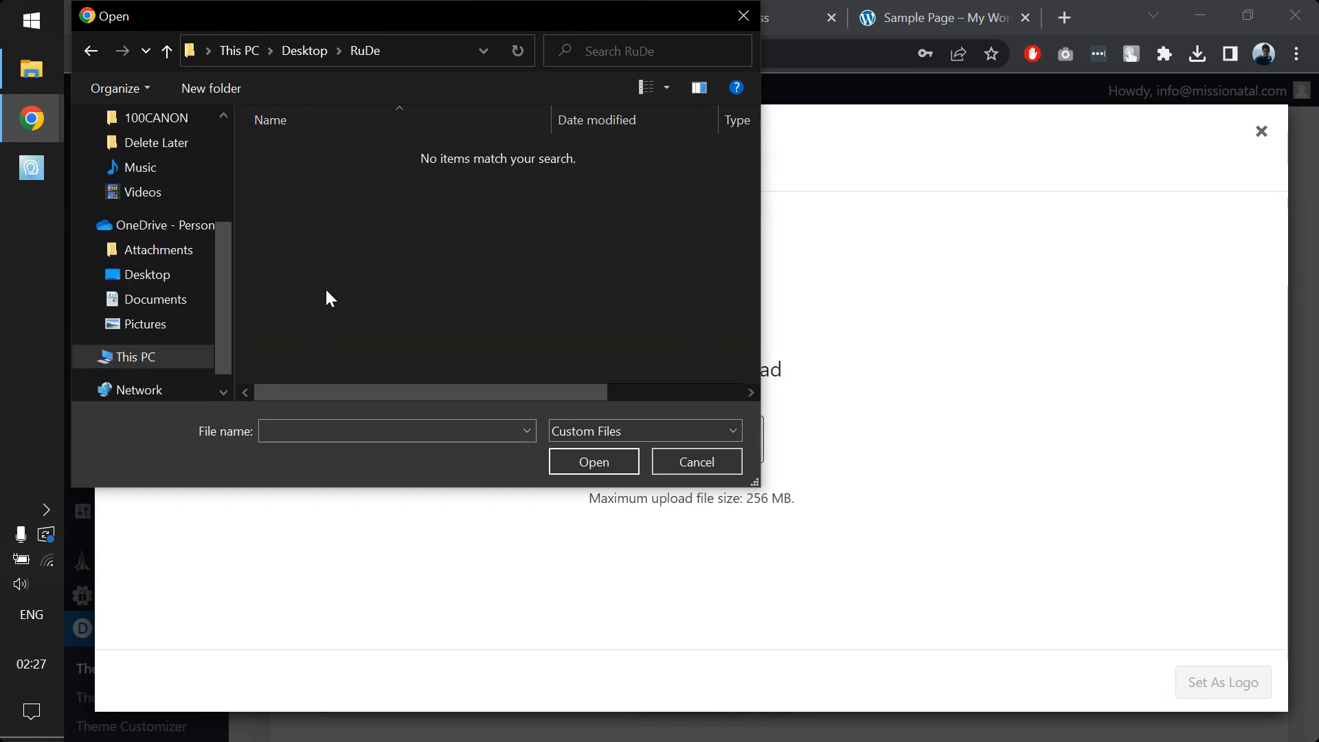
{"action": "key", "text": "alt+Left"}
{"action": "key", "text": "Return"}
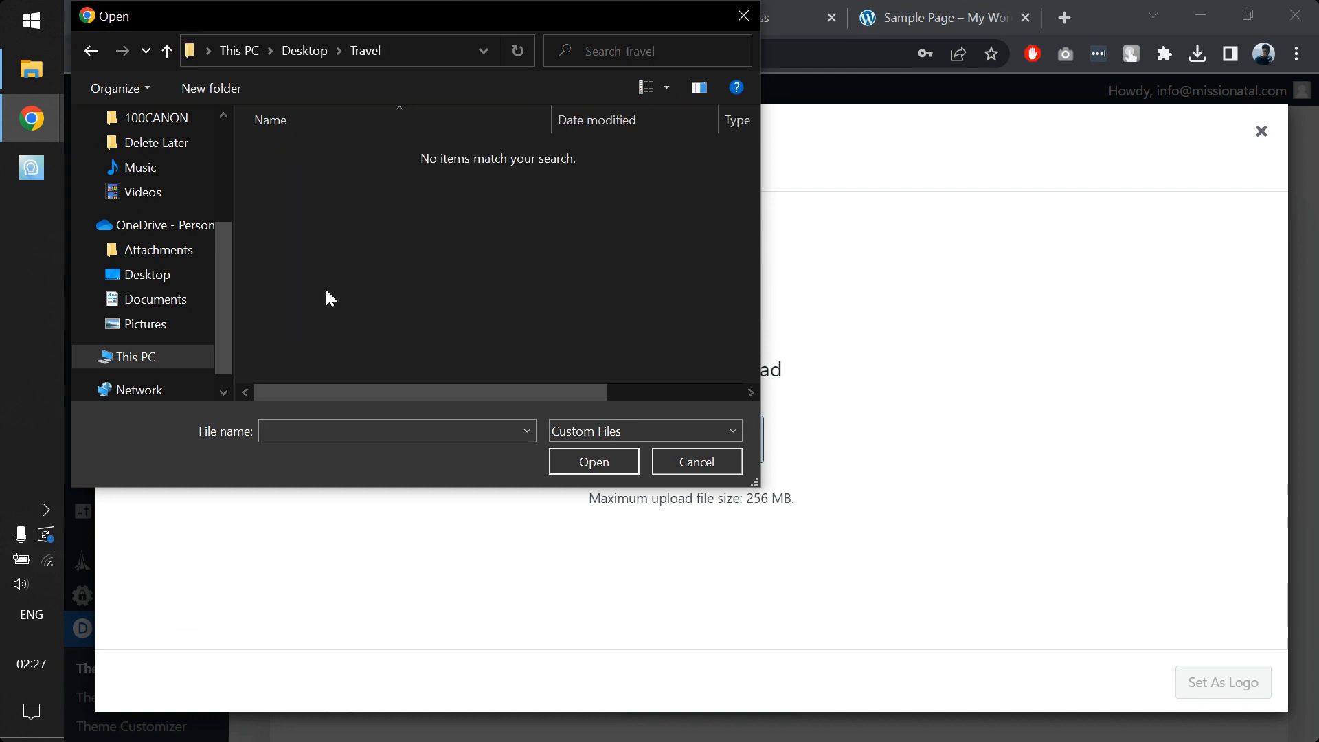
{"action": "key", "text": "alt+Up"}
{"action": "key", "text": "Down"}
{"action": "key", "text": "Return"}
{"action": "key", "text": "alt+Up"}
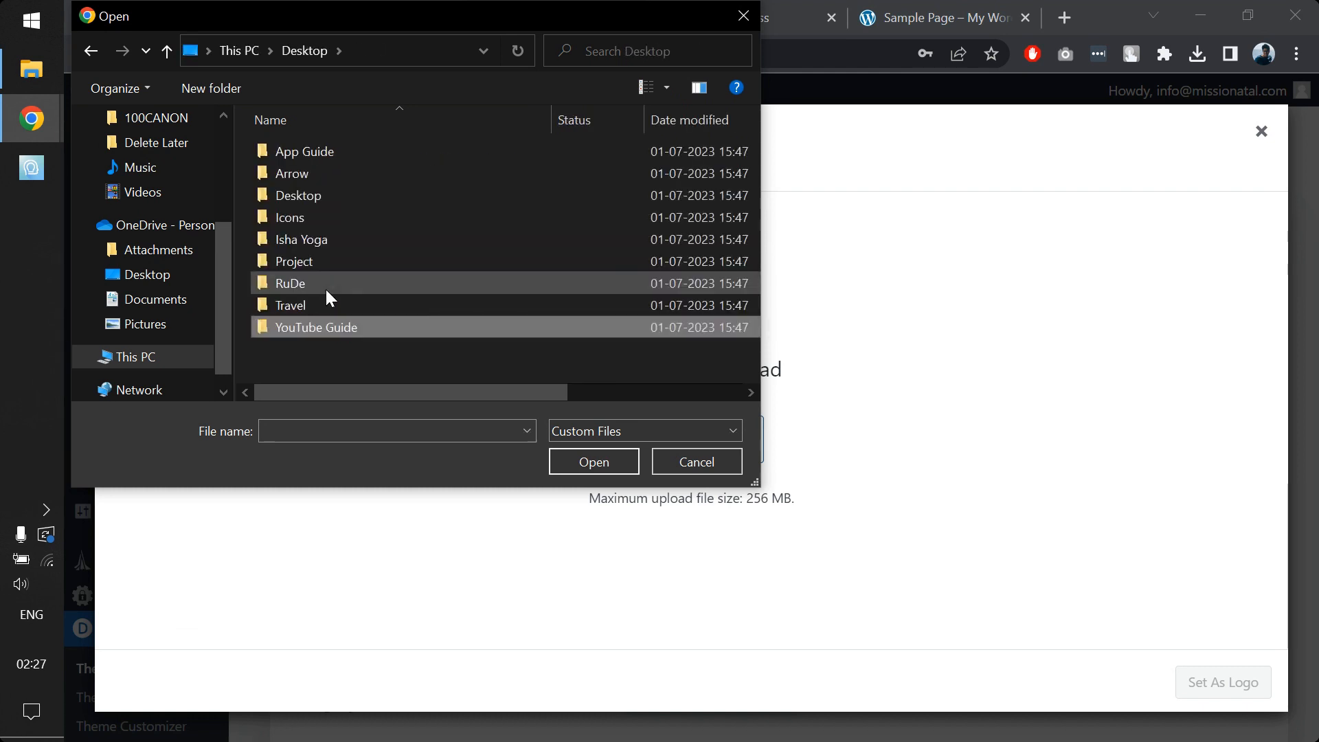
{"action": "double_click", "coordinate": [351, 211]}
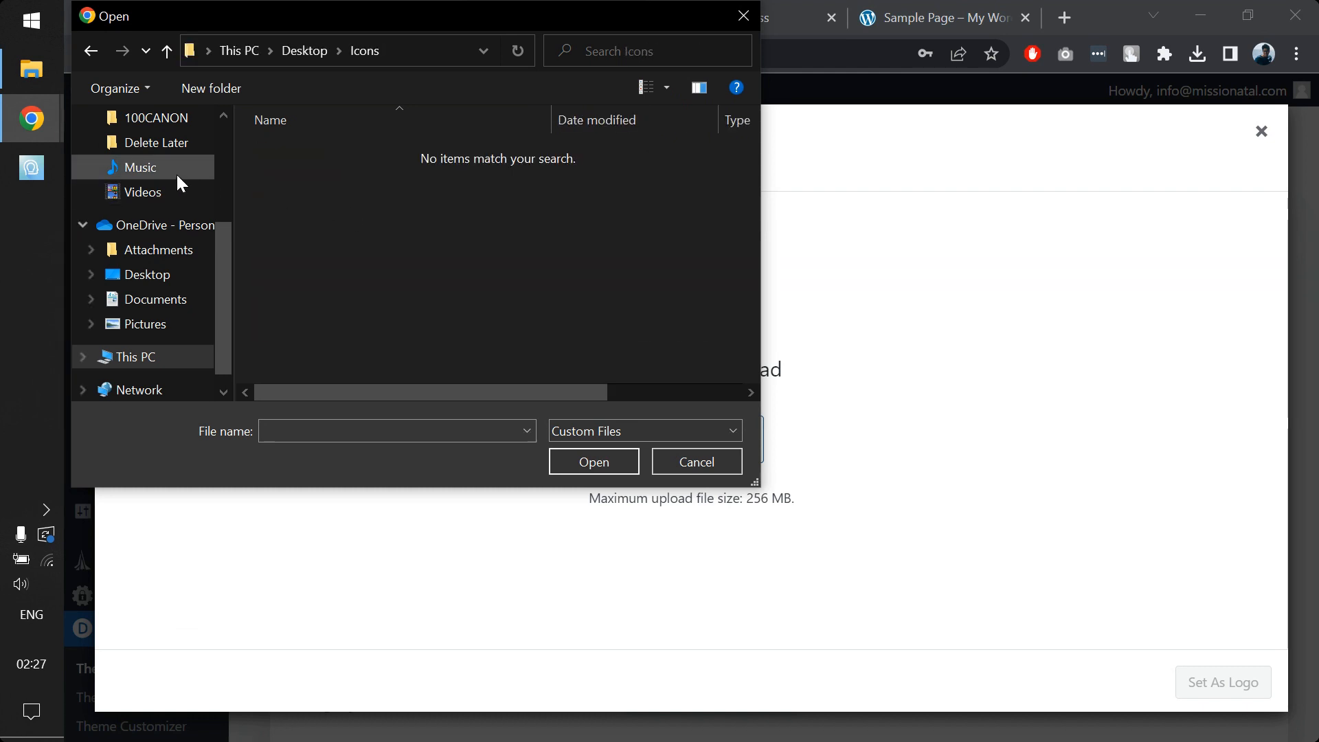
{"action": "scroll", "coordinate": [178, 184], "scroll_direction": "up", "scroll_amount": 3}
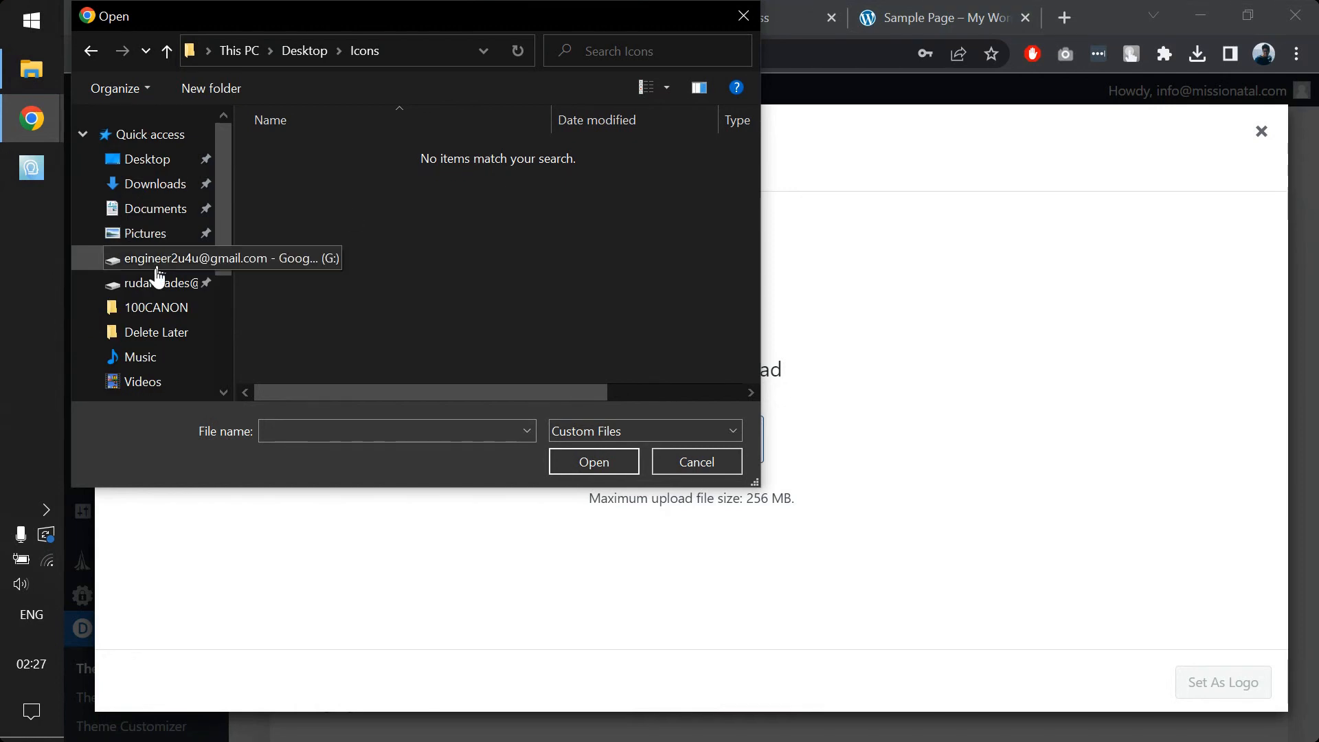
Look for a logo image in the Delete Later folder and in GoCoding under Pictures, and cancel the file selection.
{"action": "left_click", "coordinate": [144, 333]}
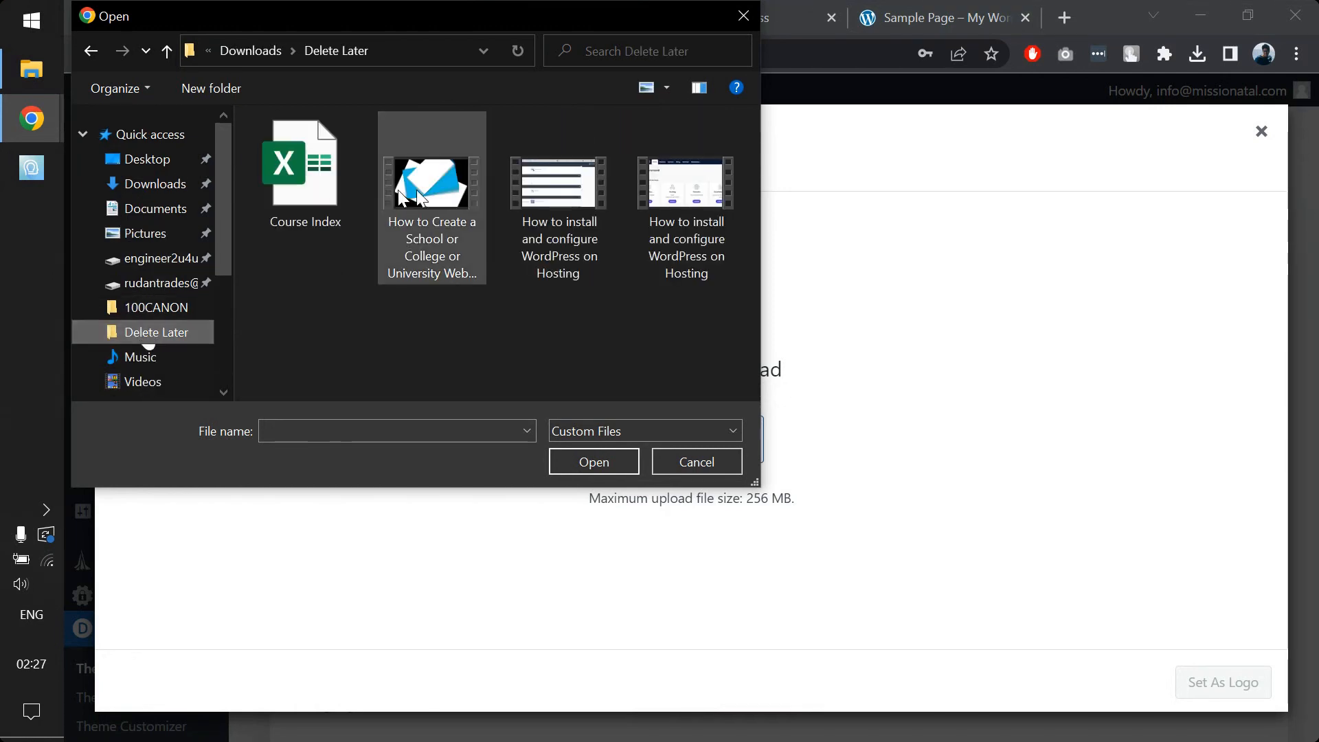
{"action": "left_click", "coordinate": [147, 237]}
{"action": "double_click", "coordinate": [320, 173]}
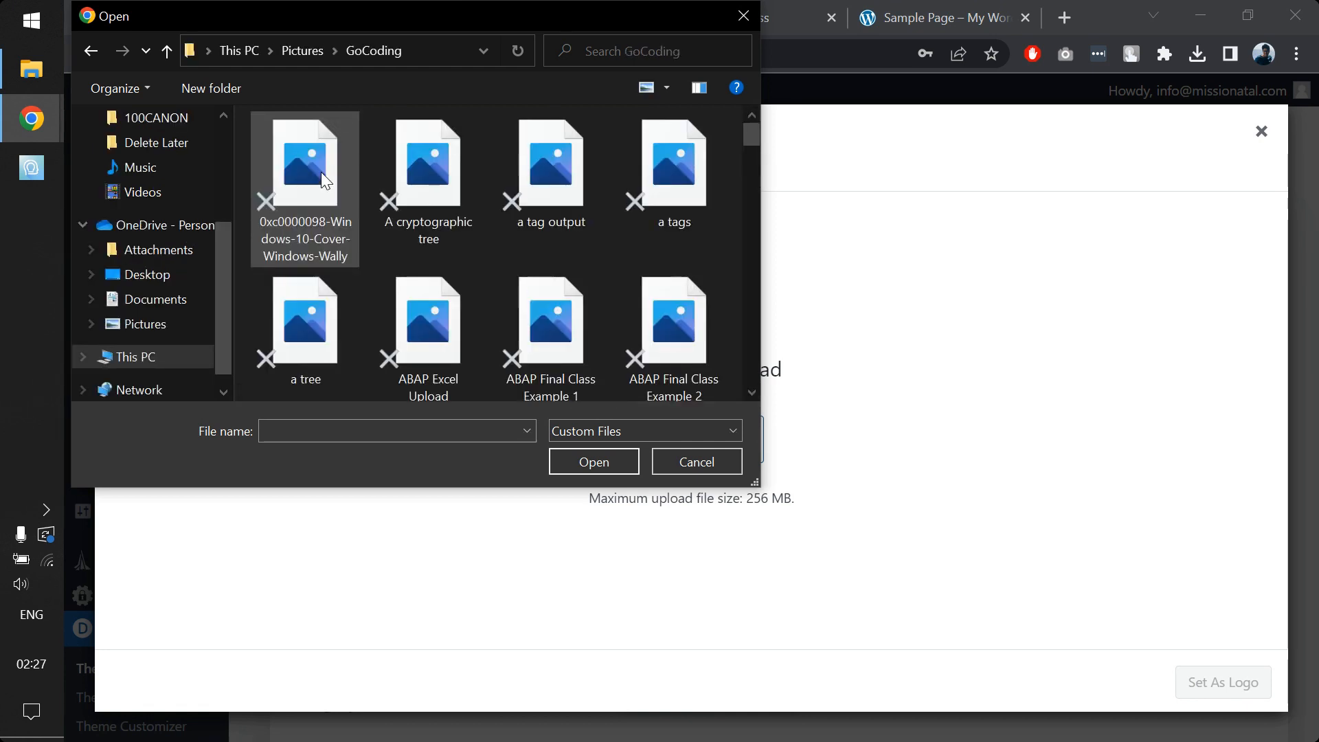
{"action": "scroll", "coordinate": [320, 172], "scroll_direction": "down", "scroll_amount": 20}
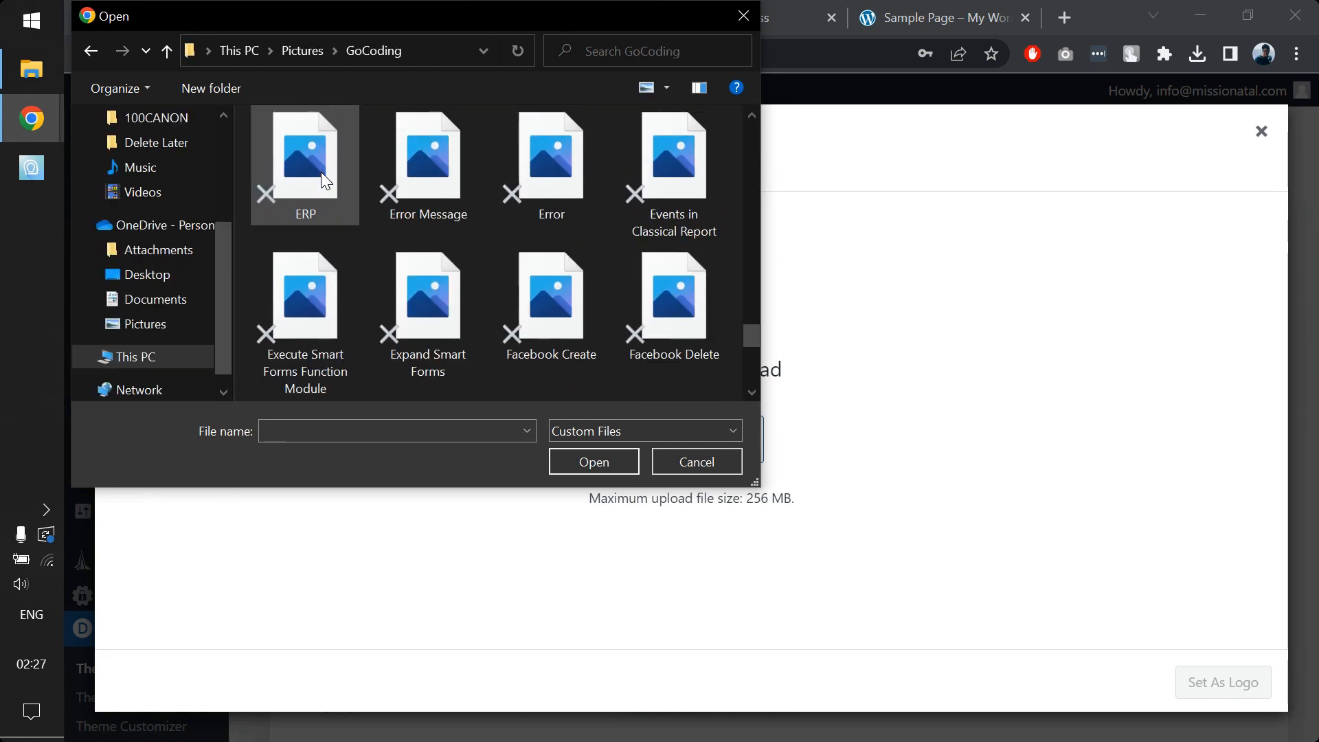
{"action": "key", "text": "alt+Up"}
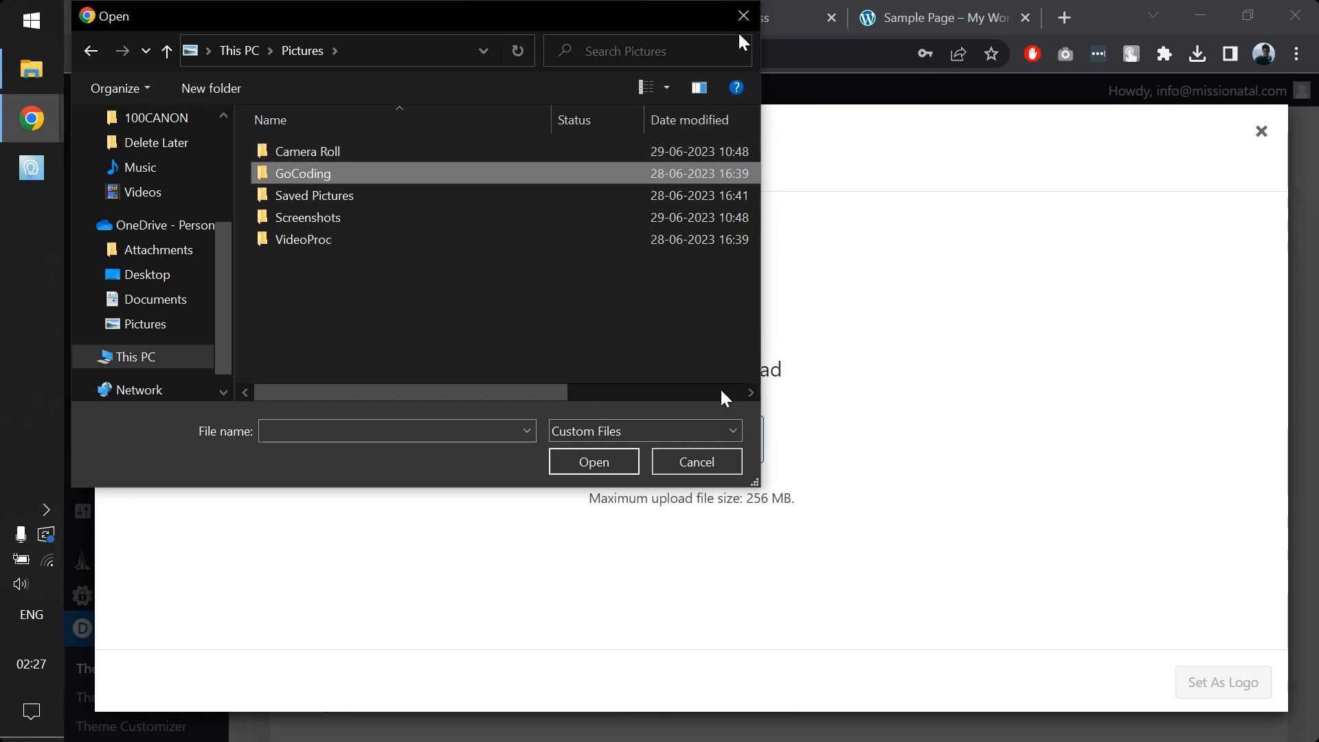
{"action": "left_click", "coordinate": [709, 455]}
Launch Paint with the mspaint command and shrink the blank canvas to about 638 × 220 px.
{"action": "key", "text": "super+r"}
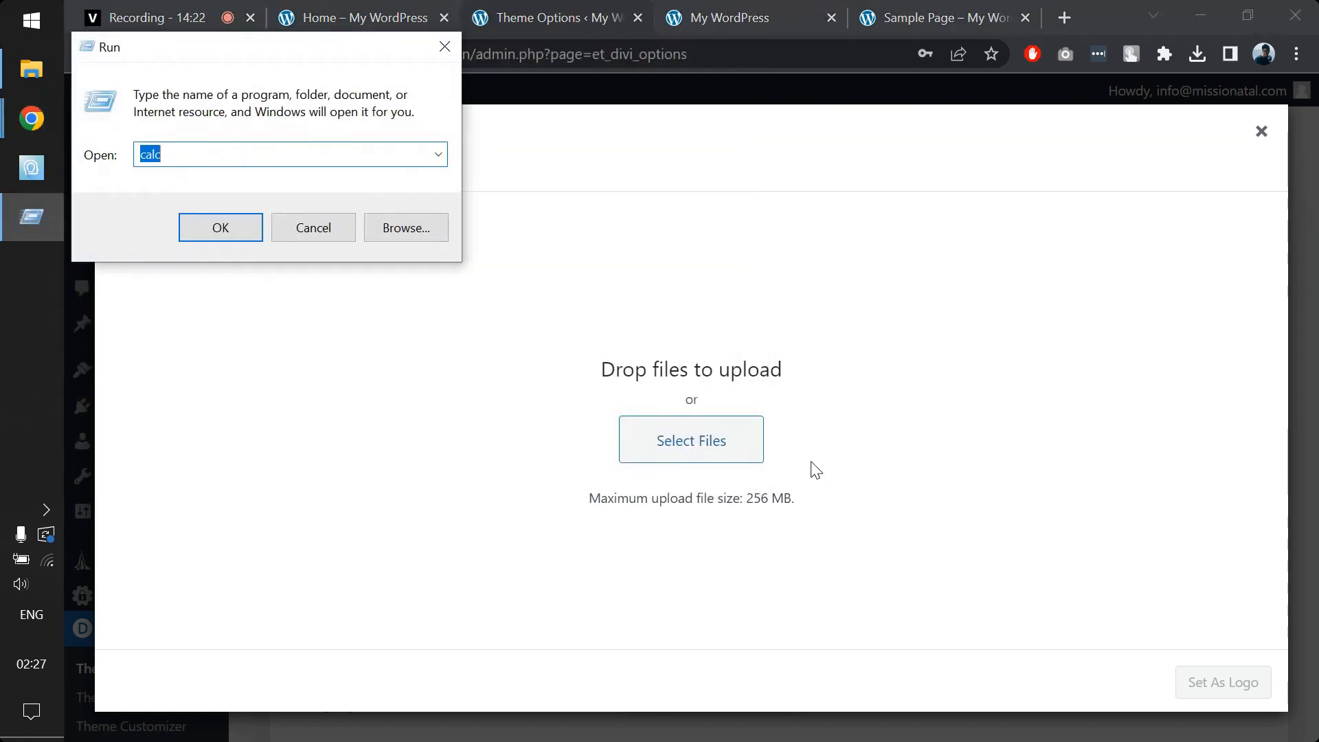
{"action": "type", "text": "mspaint"}
{"action": "key", "text": "Return"}
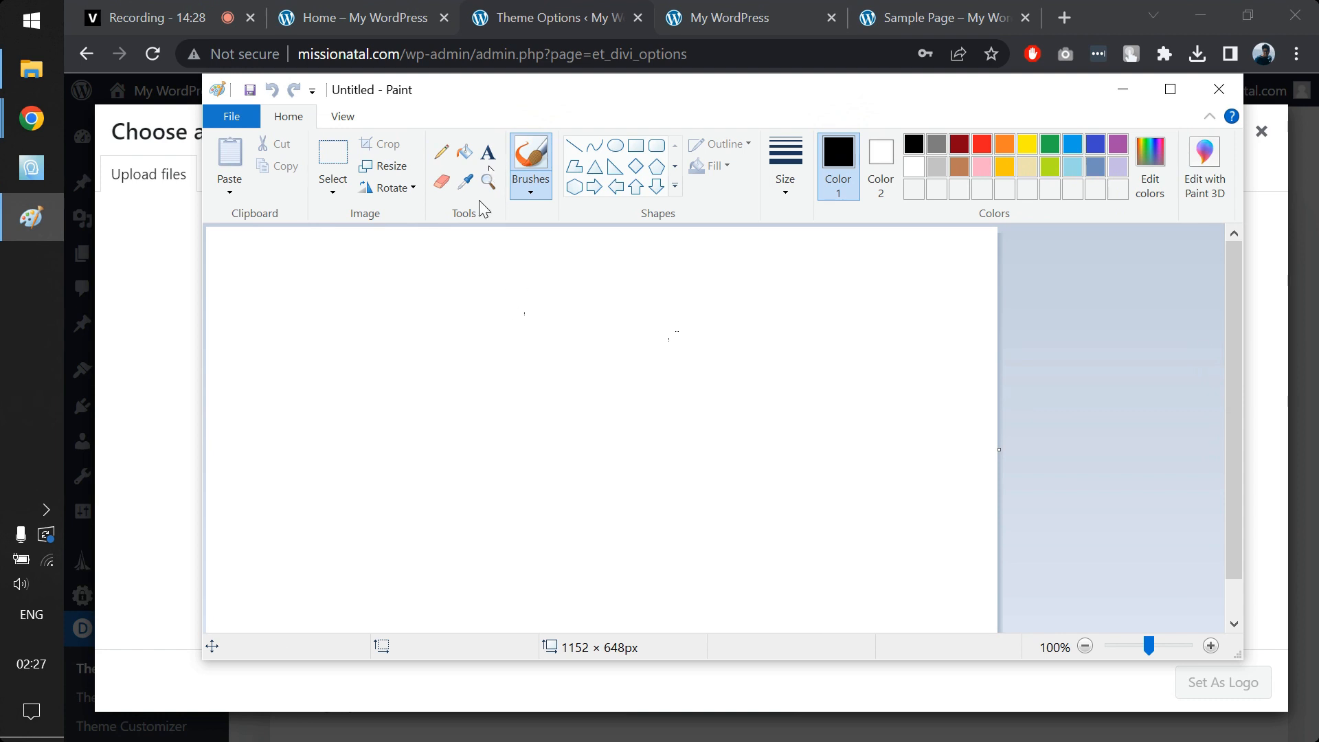
{"action": "left_click", "coordinate": [488, 182]}
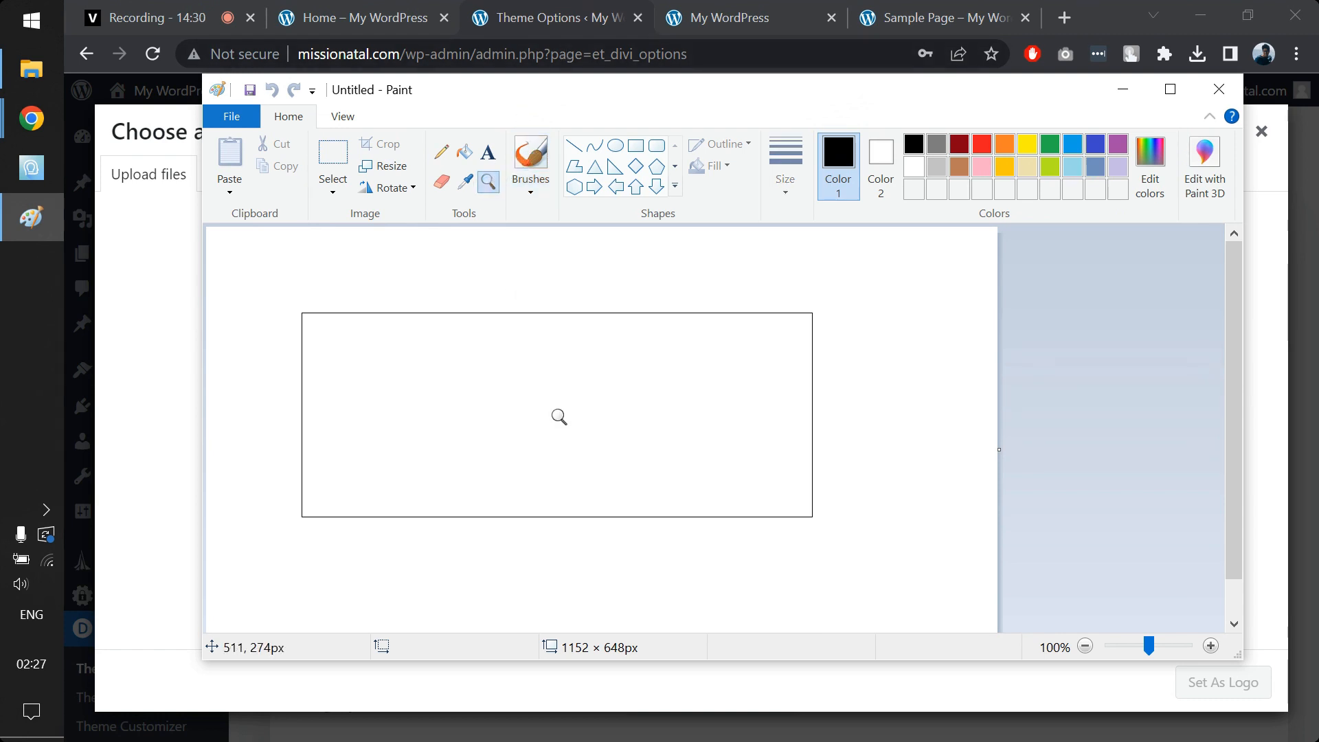
{"action": "right_click", "coordinate": [559, 416]}
{"action": "left_click", "coordinate": [603, 450]}
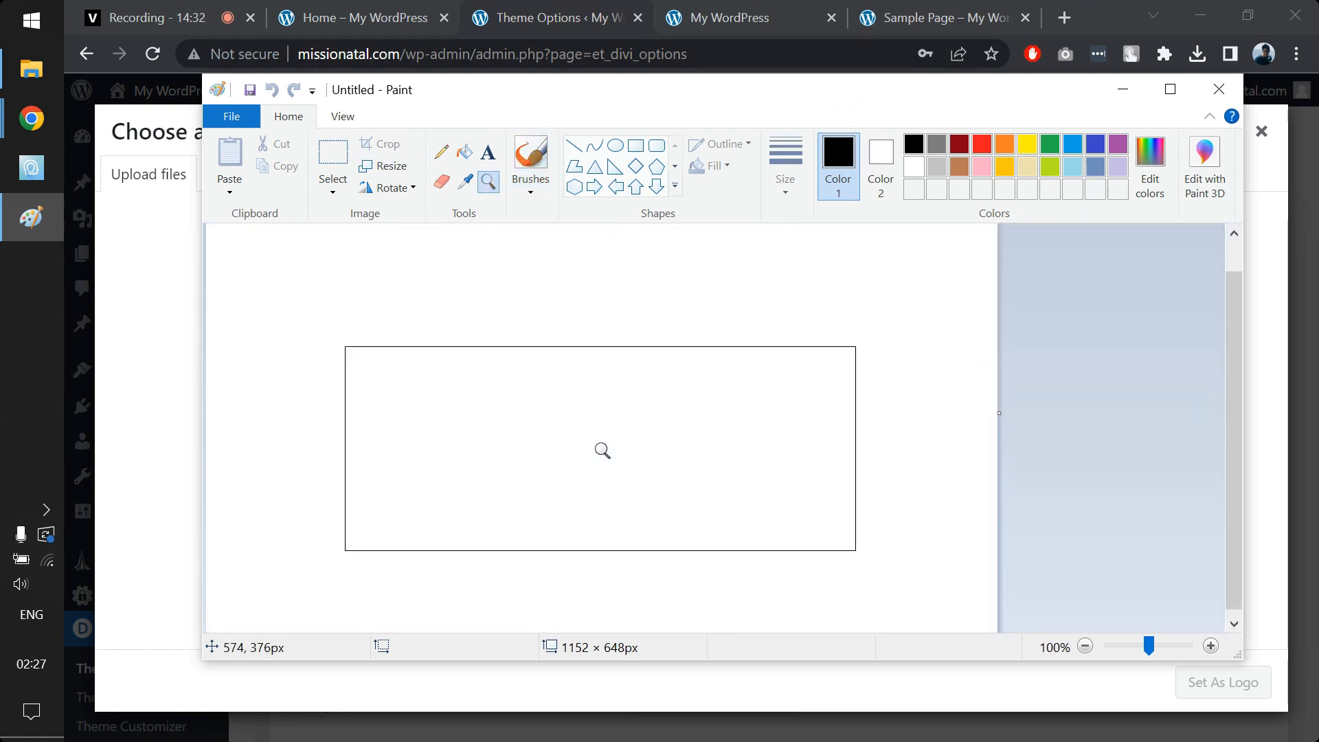
{"action": "right_click", "coordinate": [602, 450]}
{"action": "left_click_drag", "start_coordinate": [603, 451], "coordinate": [426, 305]}
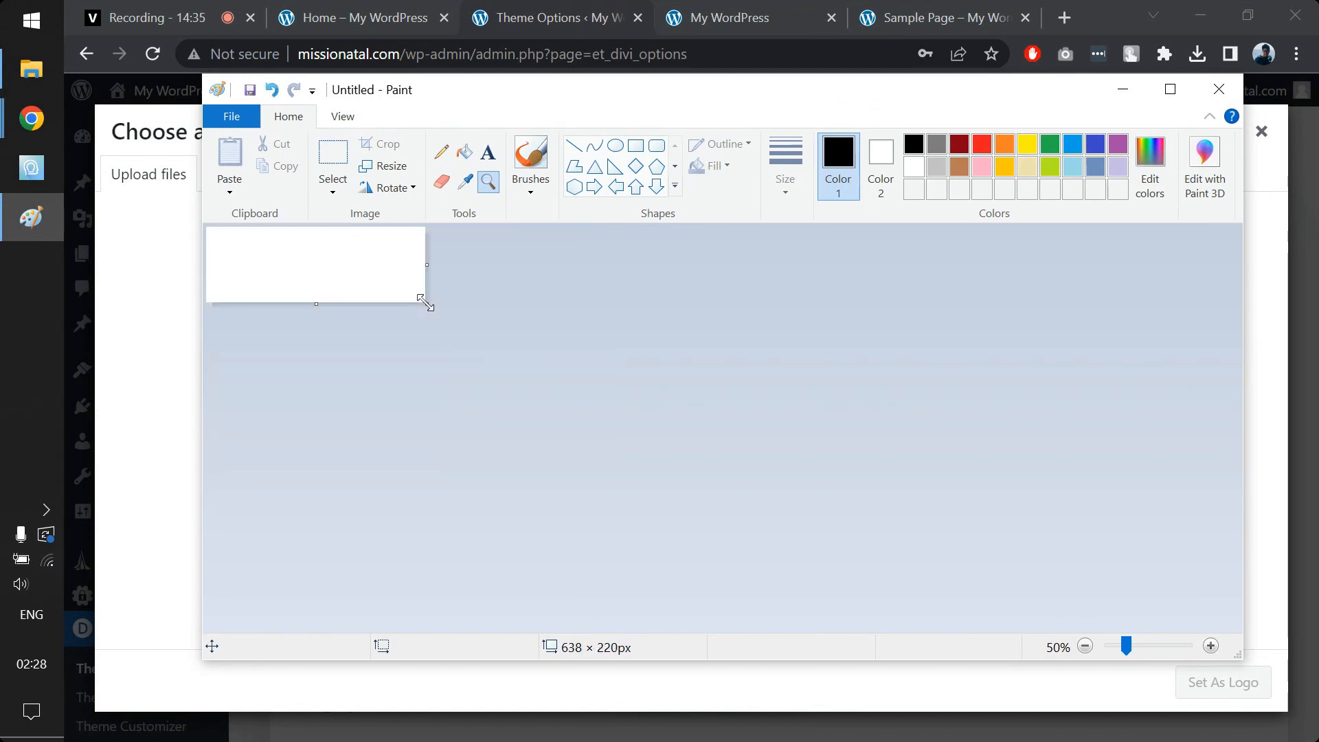
Add the text RUDE LABS to the canvas and set its font size to 50.
{"action": "left_click", "coordinate": [488, 152]}
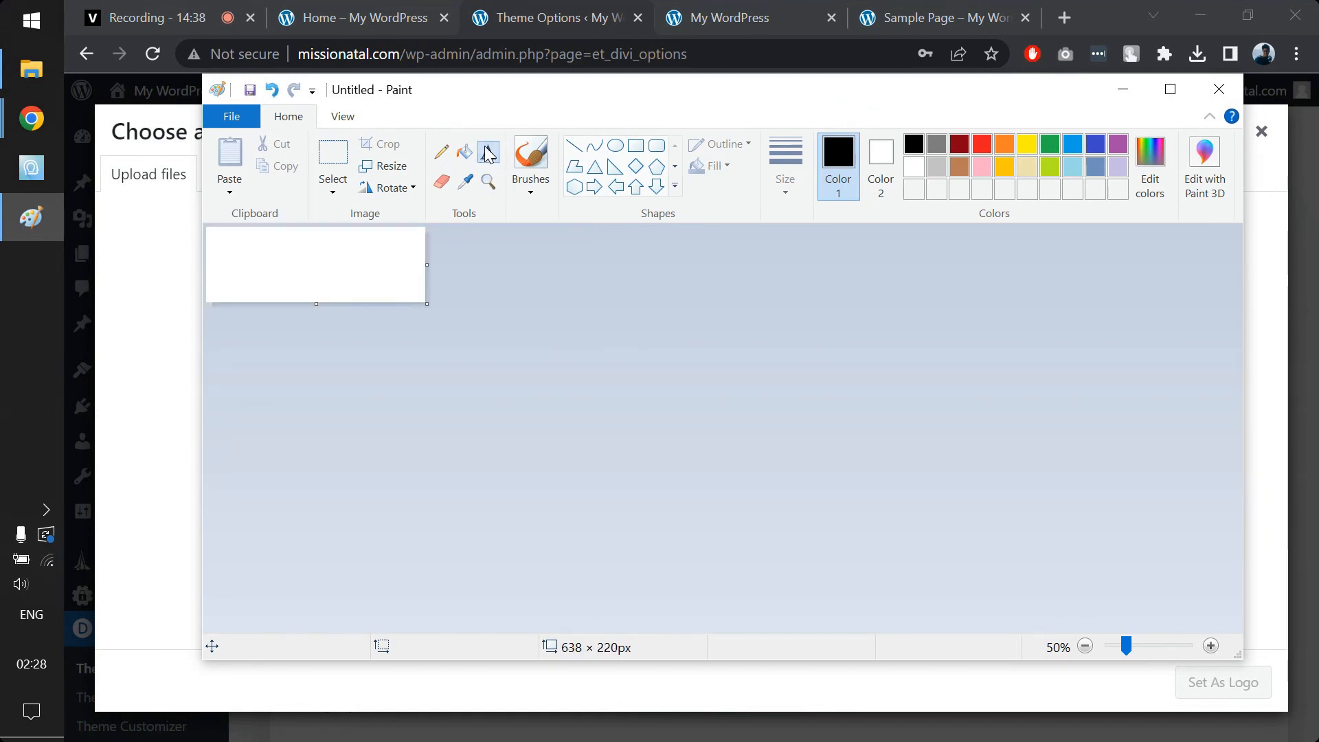
{"action": "left_click", "coordinate": [218, 268]}
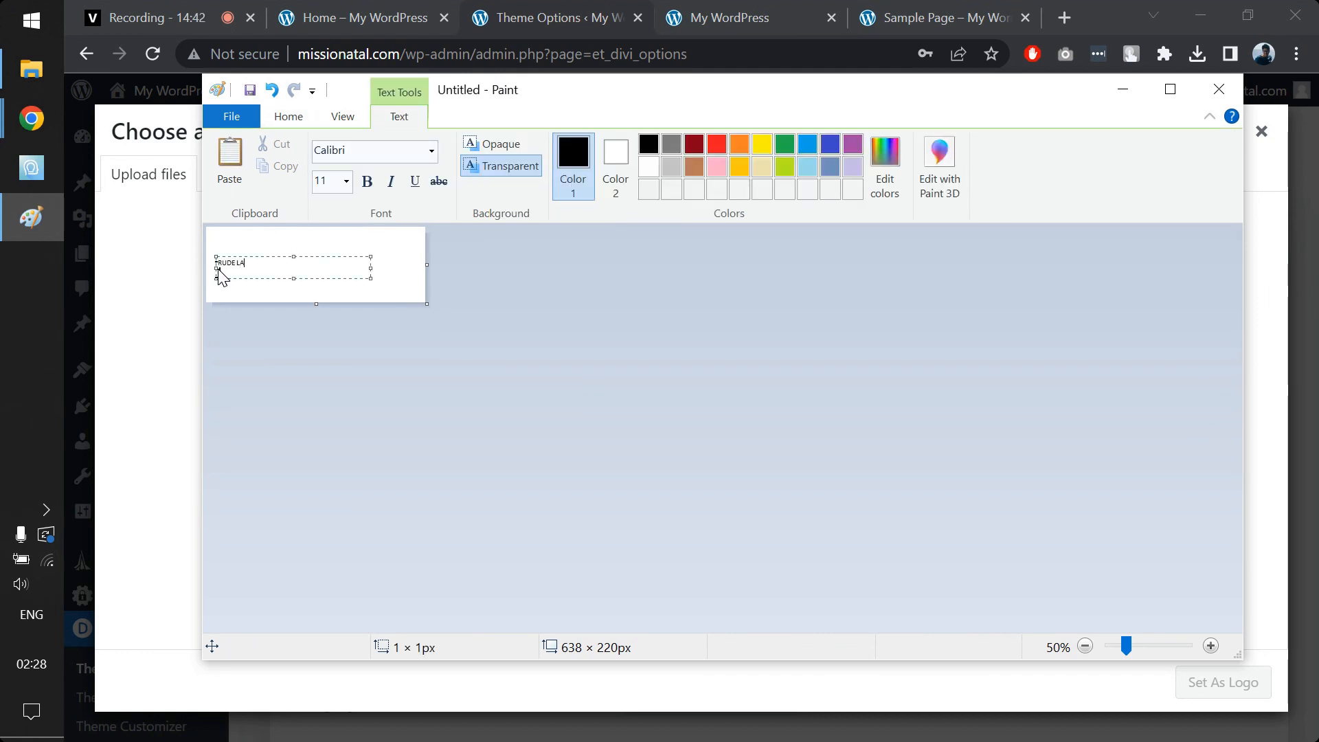
{"action": "key", "text": "ctrl+a"}
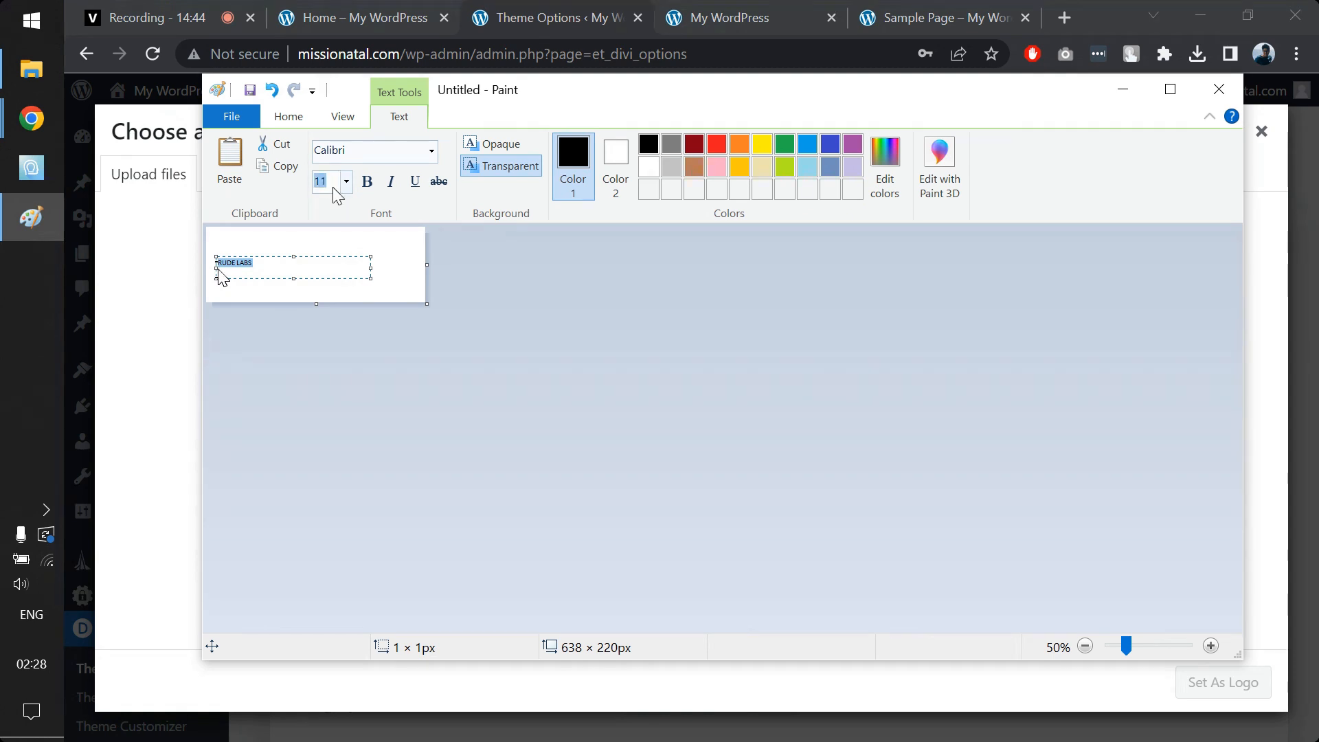
{"action": "left_click", "coordinate": [335, 189]}
{"action": "type", "text": "72"}
{"action": "key", "text": "Return"}
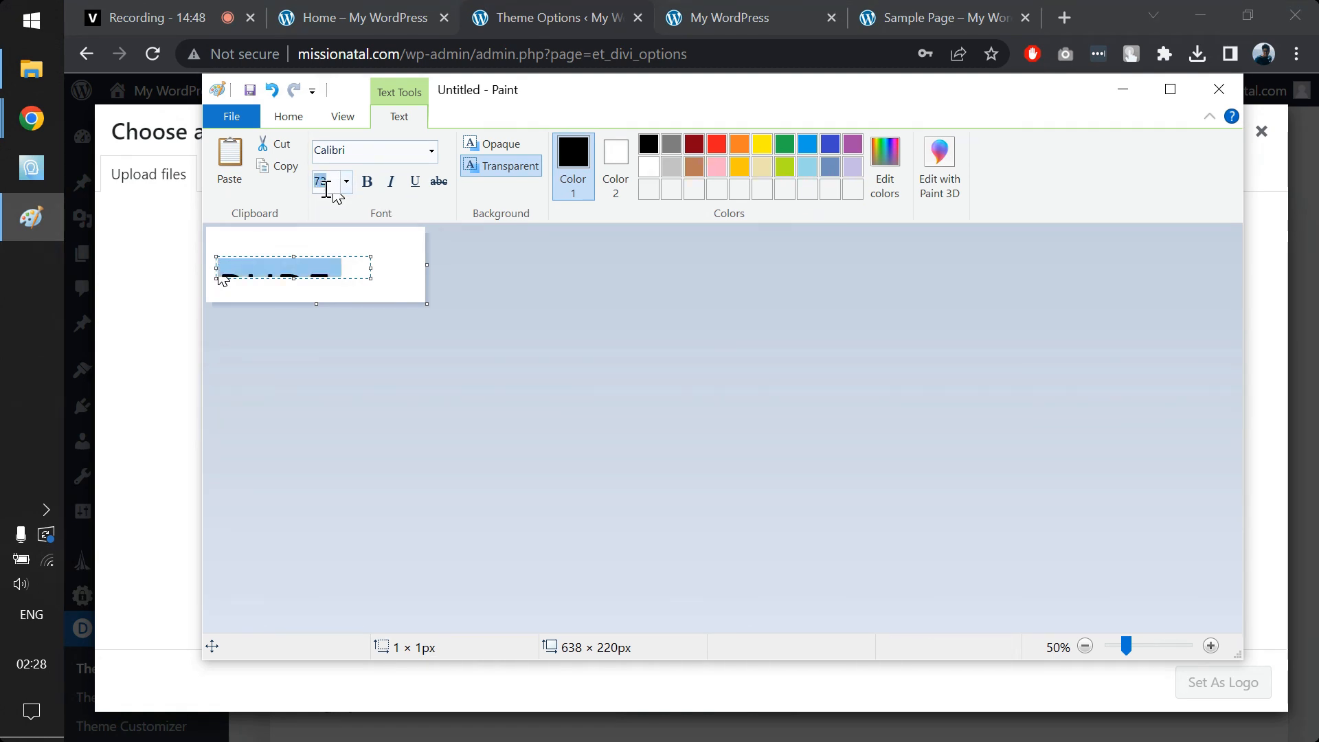
{"action": "type", "text": "50"}
{"action": "key", "text": "Return"}
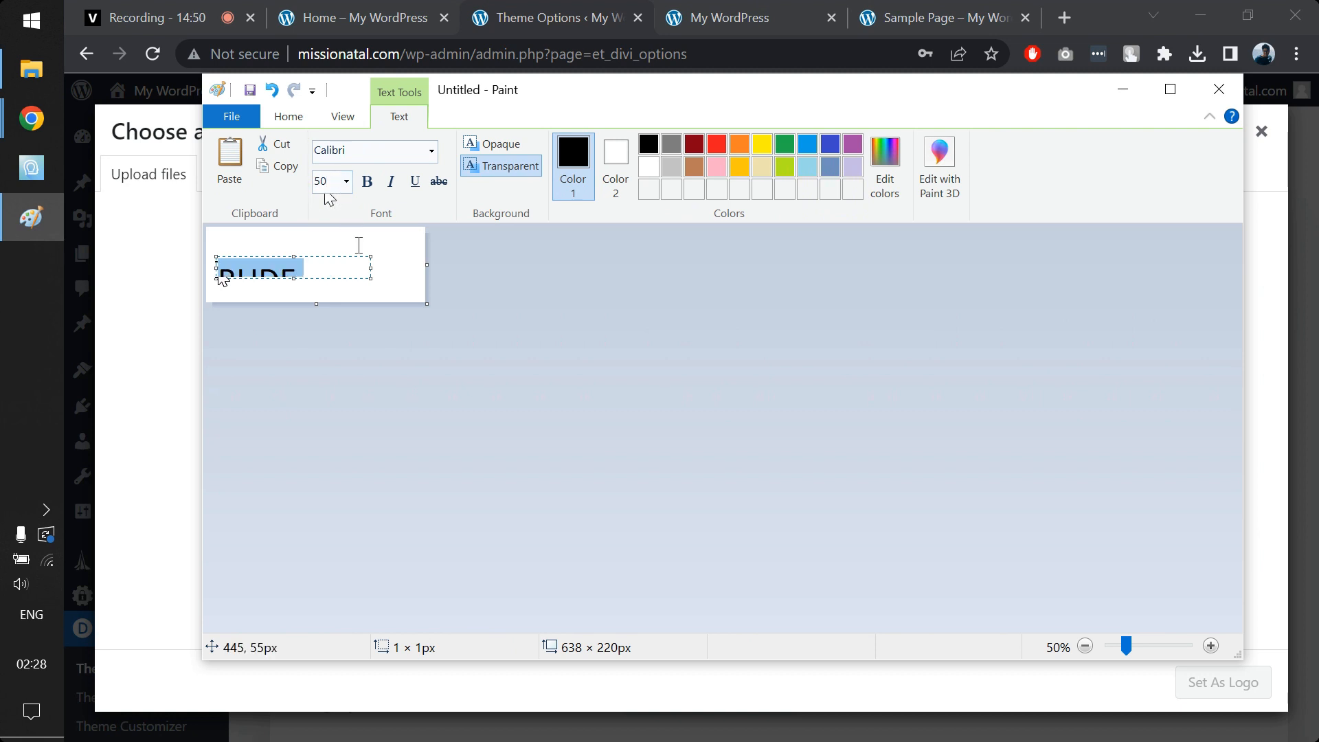
Enlarge the text box to fit RUDE LABS on one line, centre it on the canvas and commit the text.
{"action": "left_click_drag", "start_coordinate": [364, 278], "coordinate": [426, 317]}
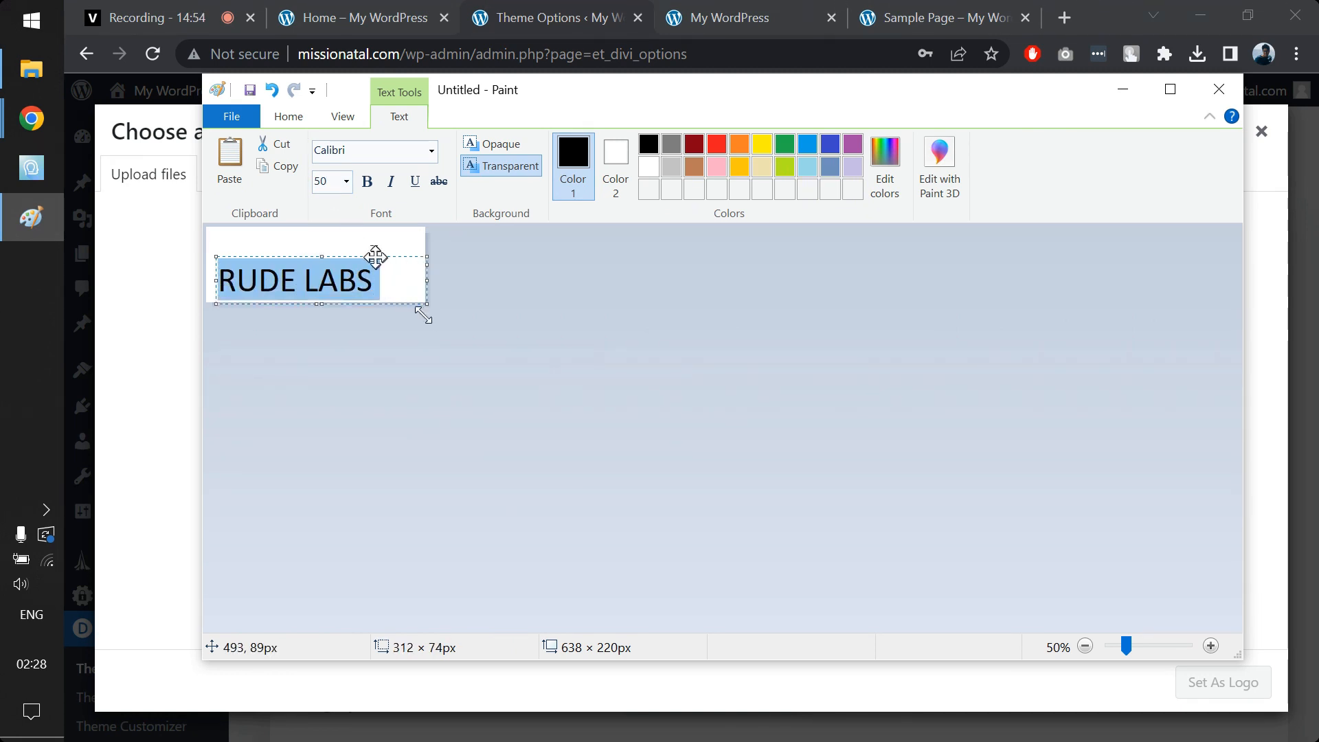
{"action": "mouse_move", "coordinate": [378, 258]}
{"action": "left_mouse_down"}
{"action": "mouse_move", "coordinate": [380, 221]}
{"action": "mouse_move", "coordinate": [386, 259]}
{"action": "mouse_move", "coordinate": [375, 239]}
{"action": "left_mouse_up"}
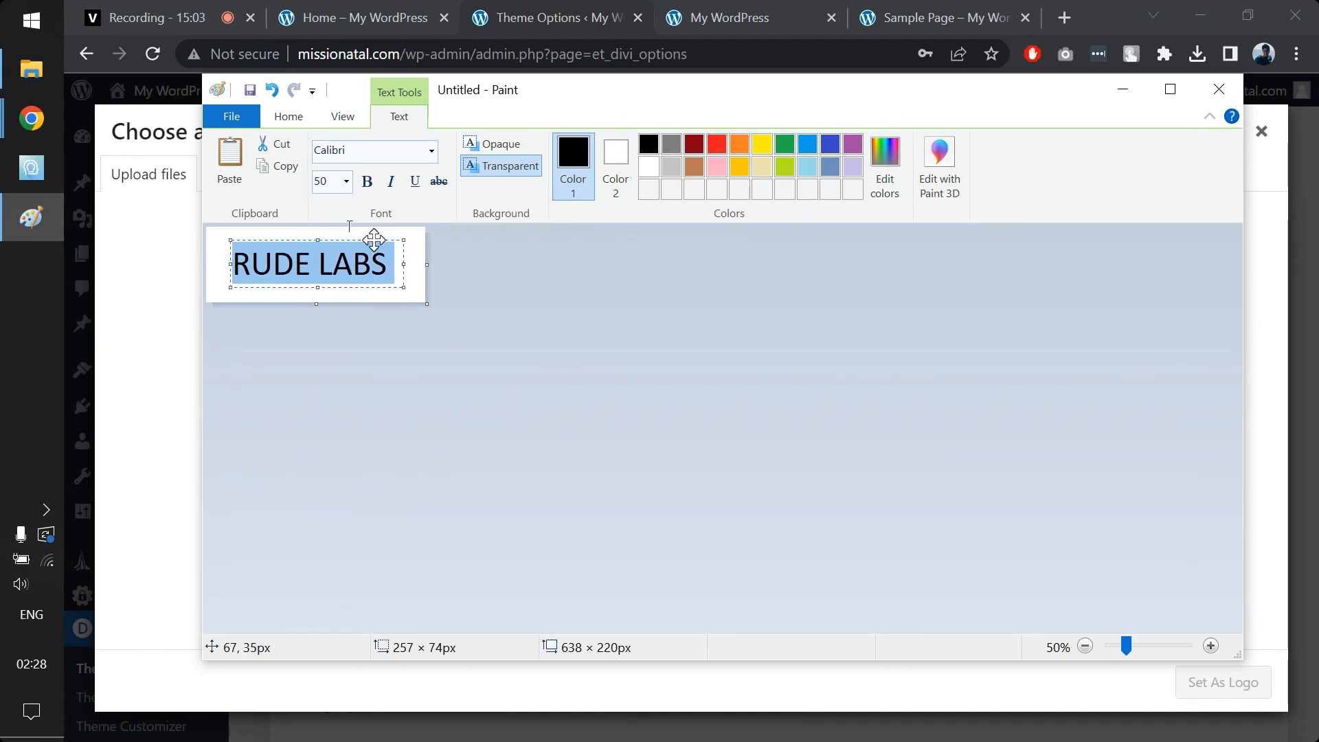
{"action": "left_click", "coordinate": [479, 284]}
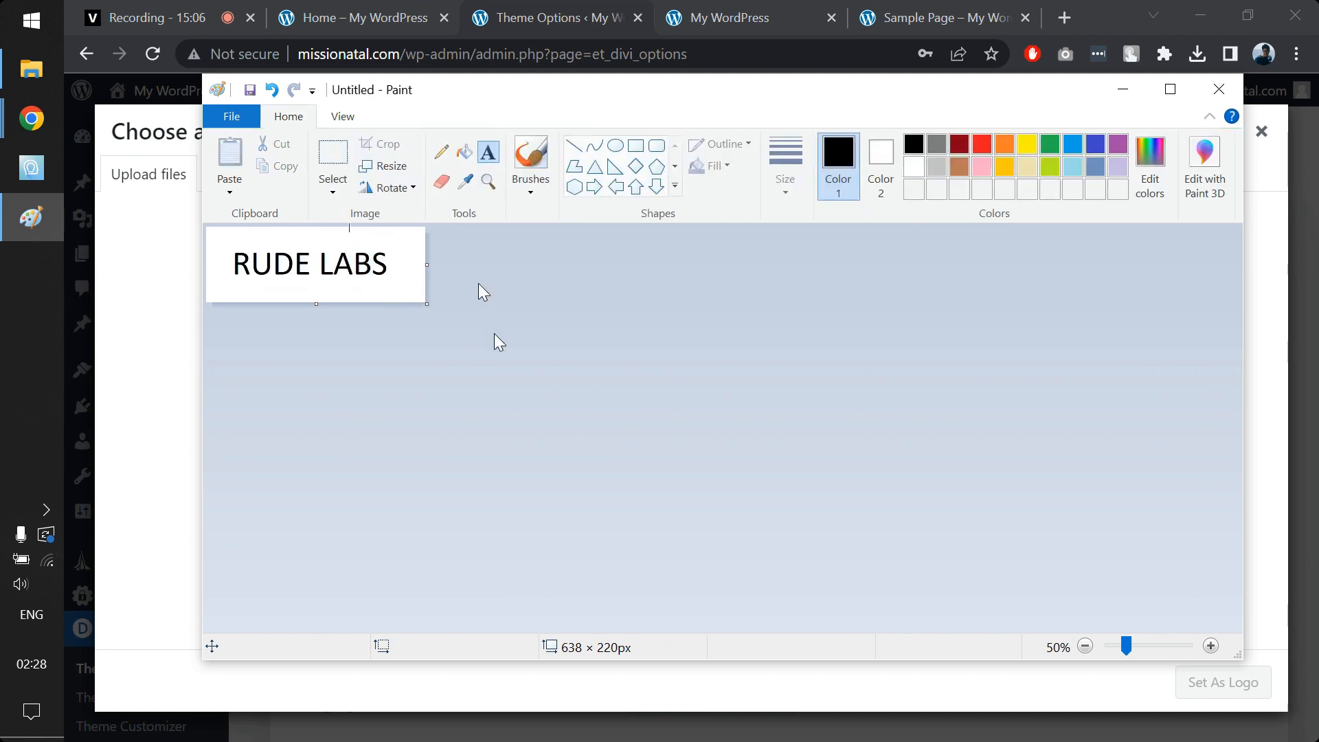
Save the logo image to the Desktop as a PNG named rudelabs logo.
{"action": "key", "text": "ctrl+s"}
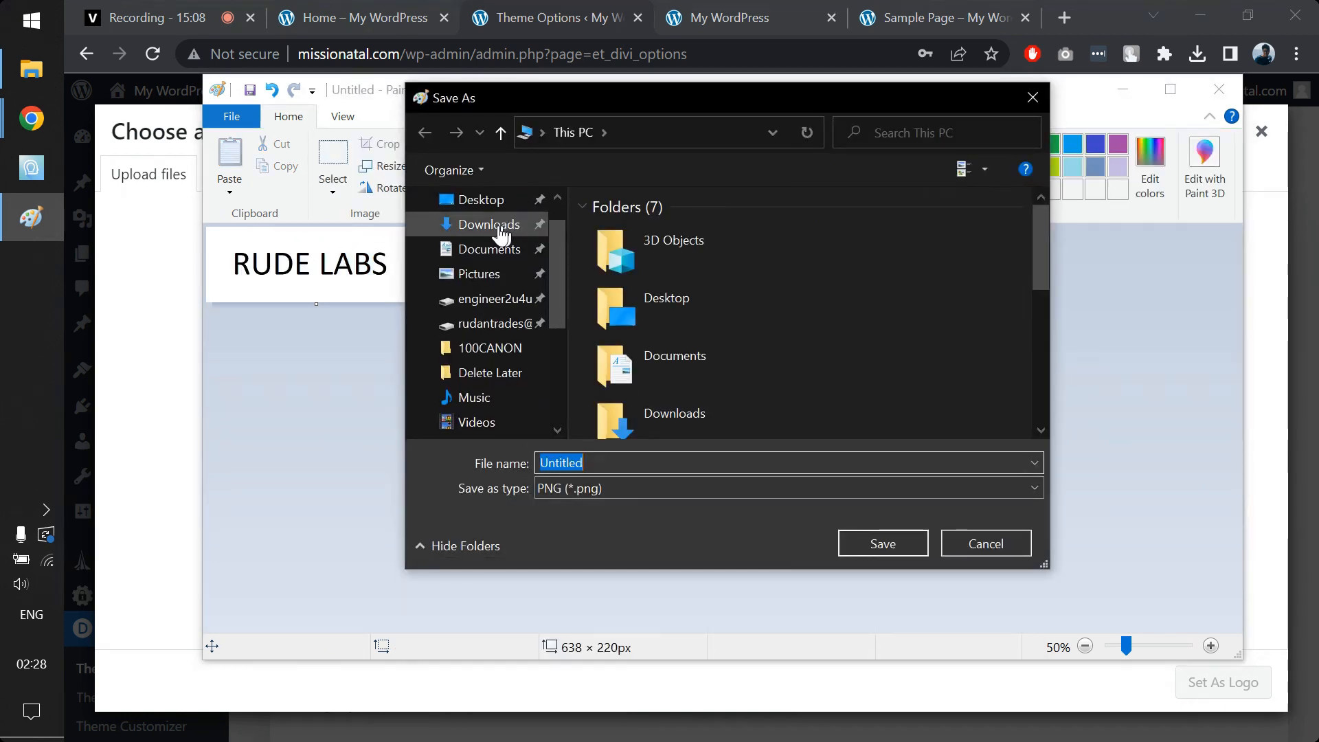
{"action": "left_click", "coordinate": [492, 201]}
{"action": "double_click", "coordinate": [625, 463]}
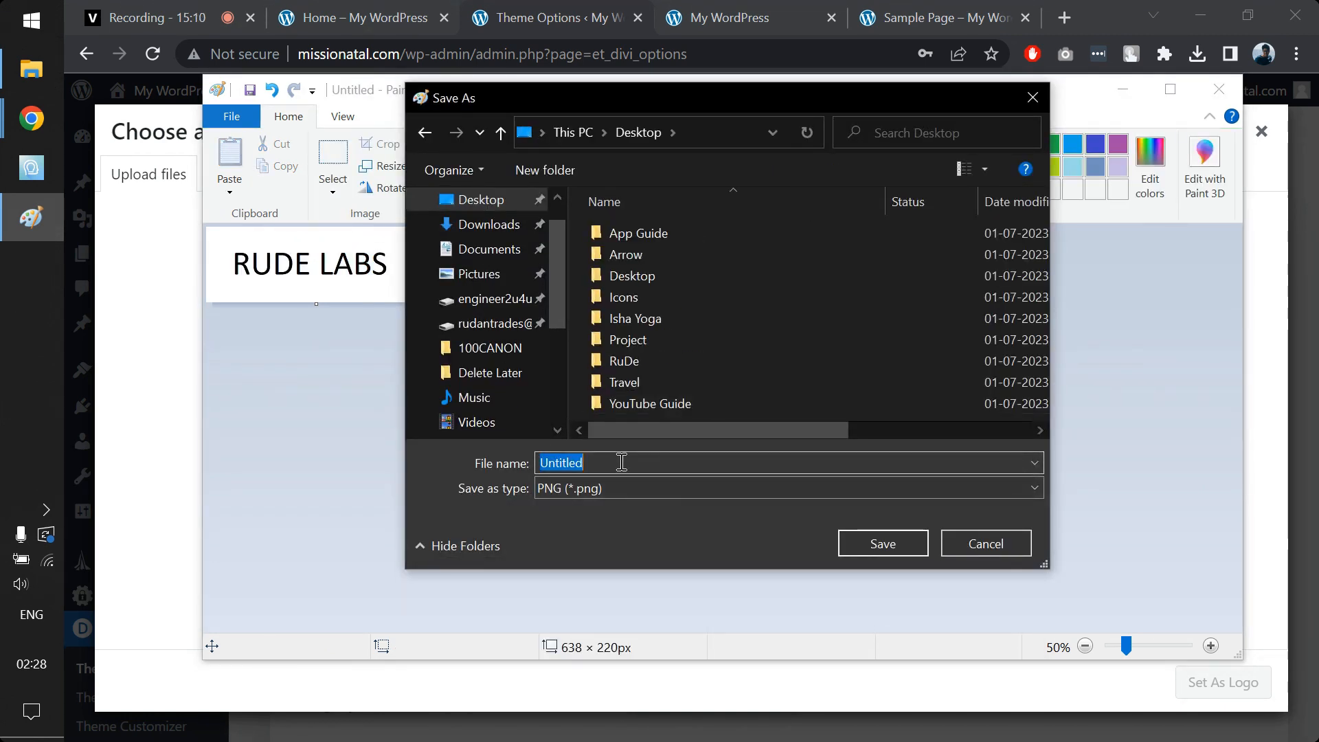
{"action": "type", "text": "rudelab"}
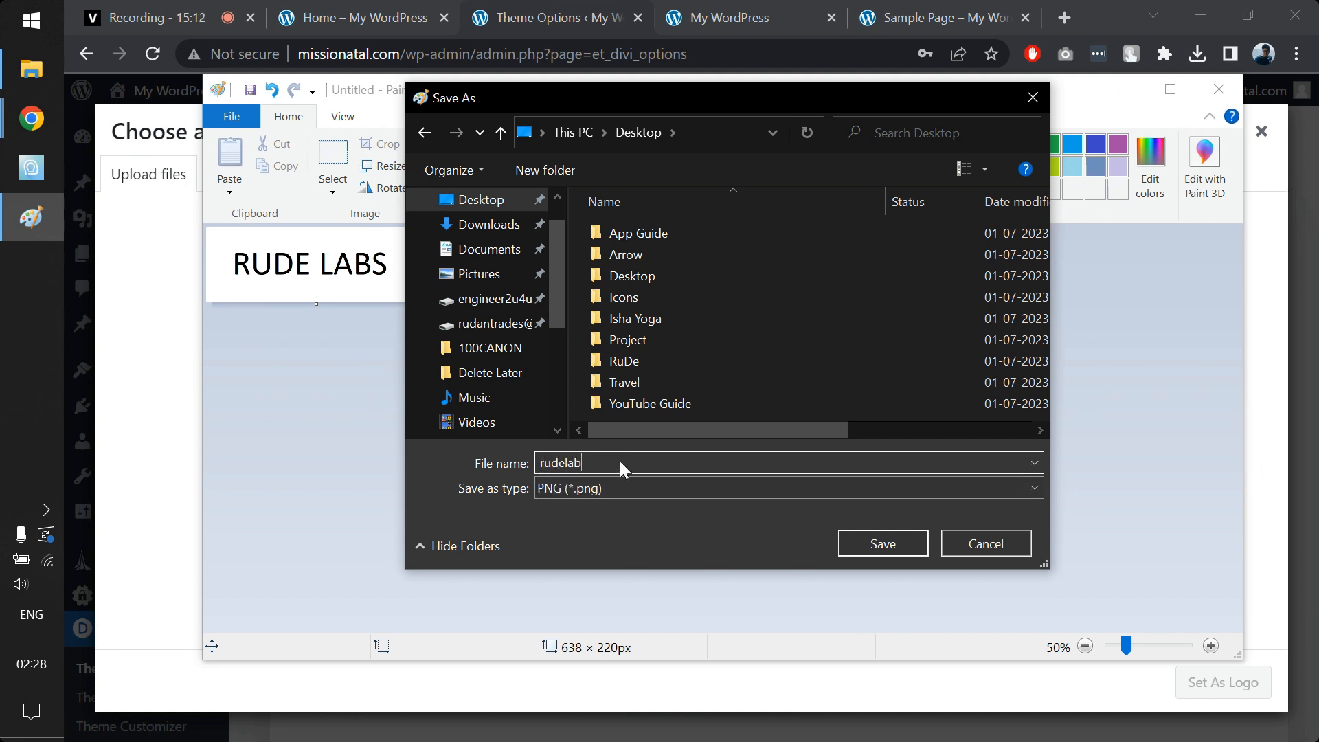
{"action": "type", "text": "s logo"}
{"action": "key", "text": "Return"}
Switch to Chrome, upload rudelabs logo from the Desktop as the site logo and save the theme options.
{"action": "key", "text": "alt+Tab"}
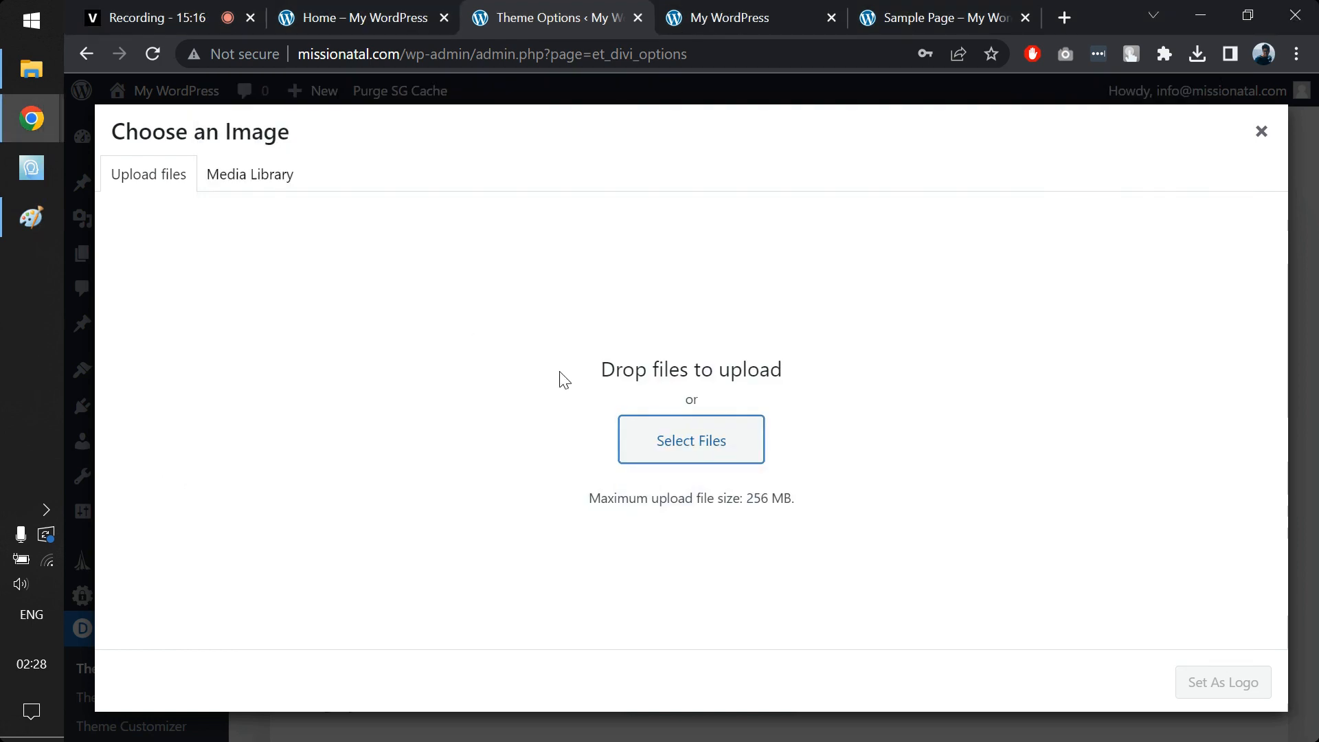
{"action": "left_click", "coordinate": [646, 434]}
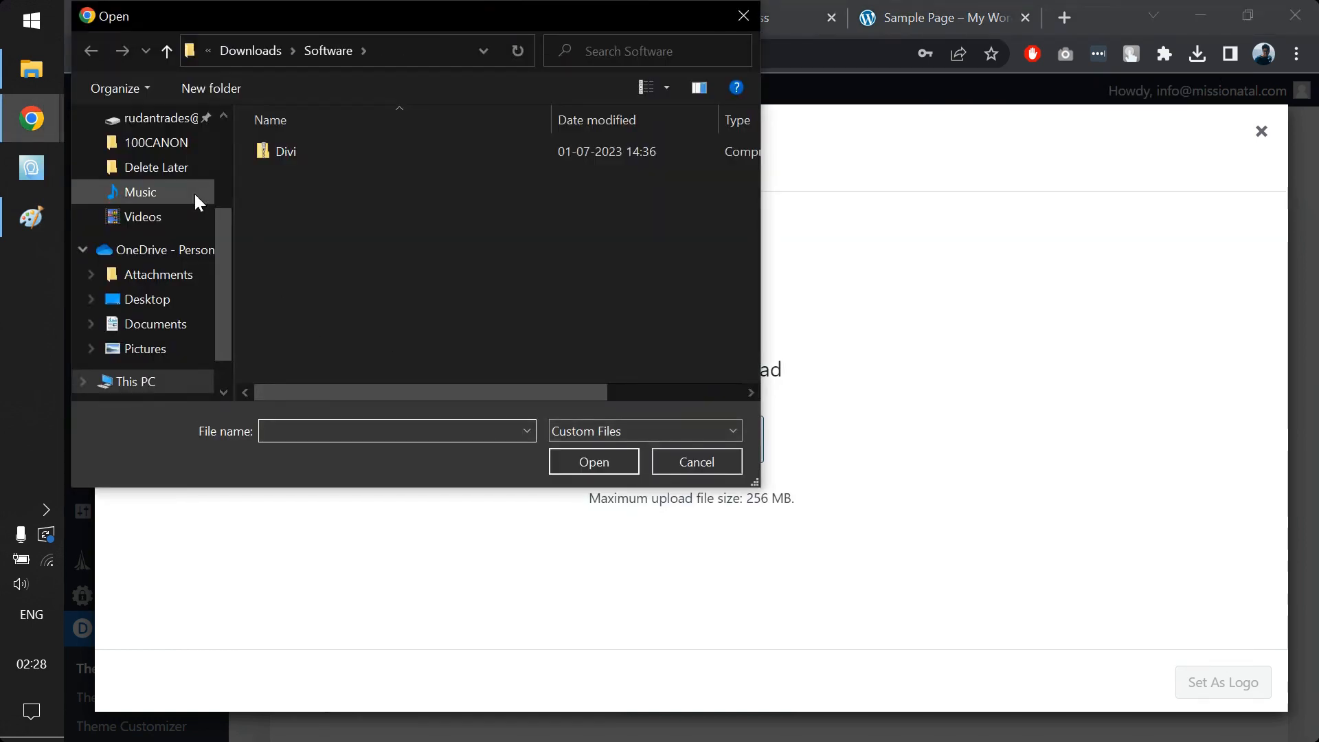
{"action": "scroll", "coordinate": [172, 192], "scroll_direction": "up", "scroll_amount": 3}
{"action": "left_click", "coordinate": [150, 161]}
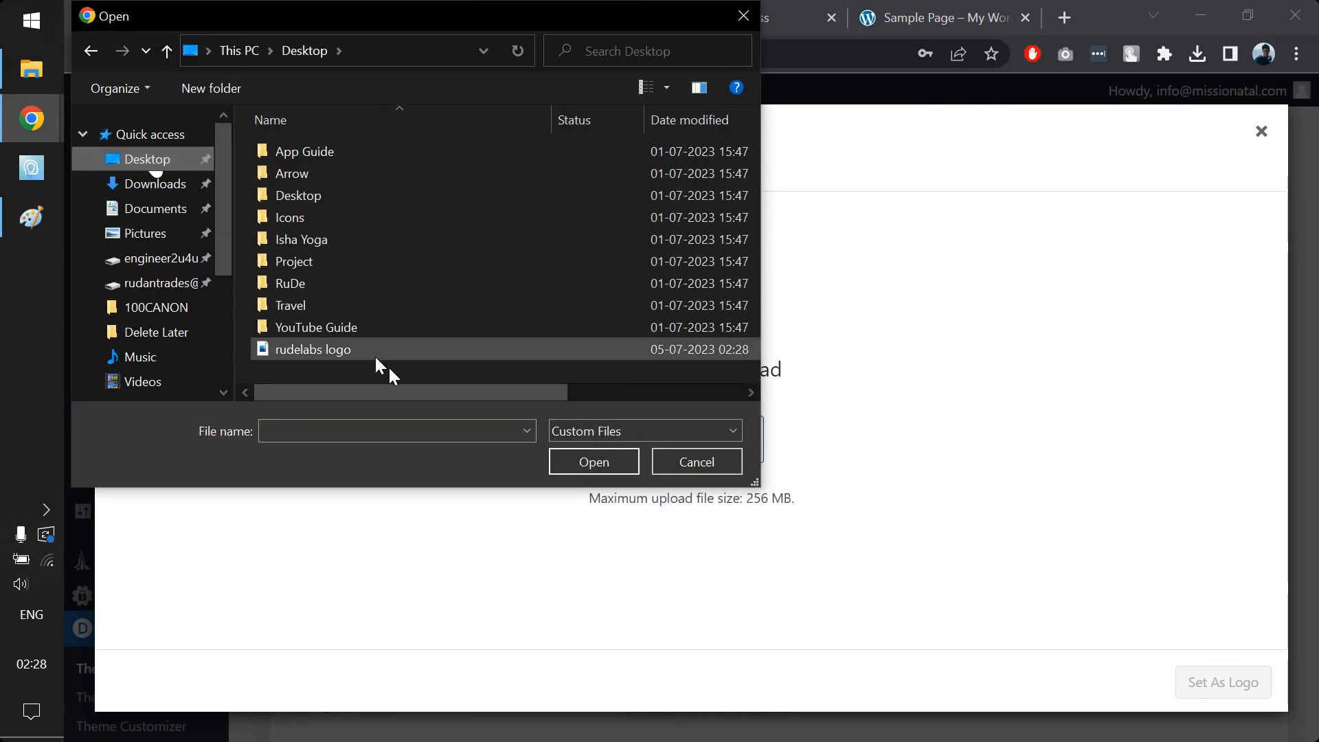
{"action": "double_click", "coordinate": [377, 352]}
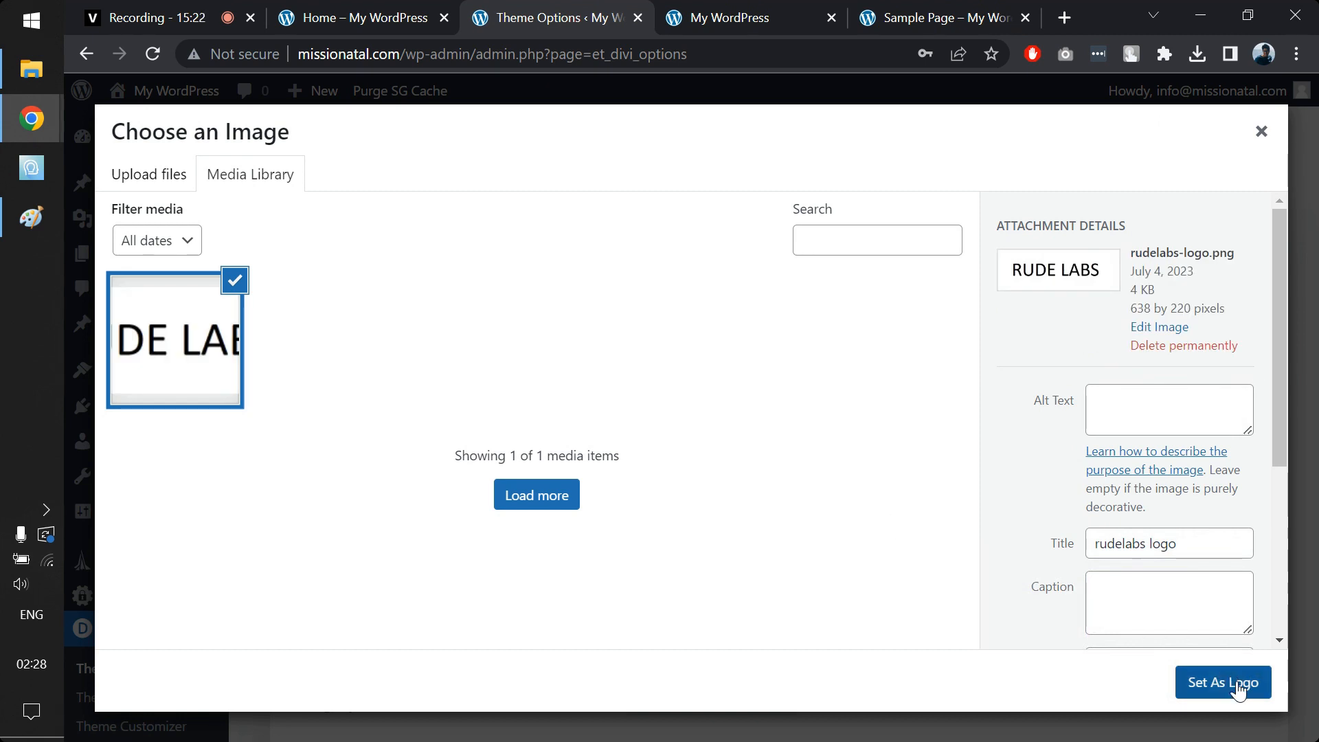
{"action": "left_click", "coordinate": [1237, 683]}
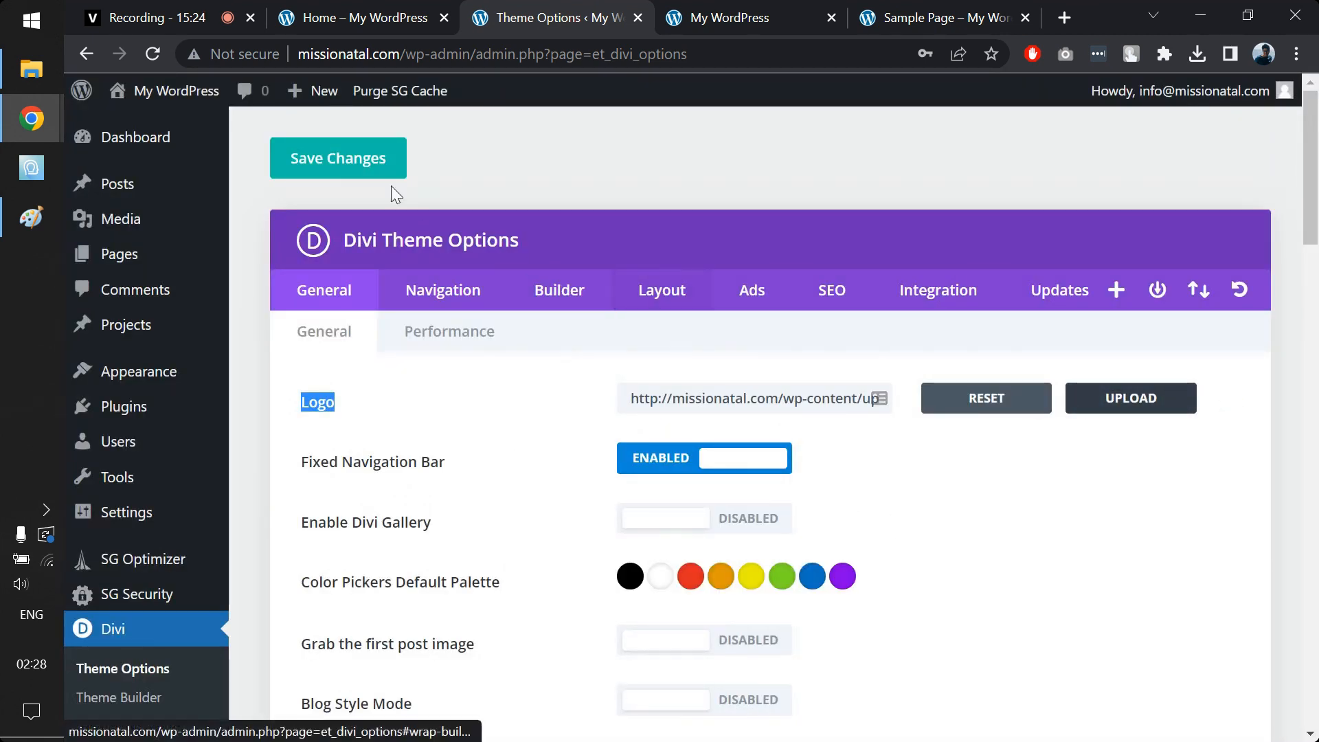
{"action": "left_click", "coordinate": [365, 165]}
Reload the live homepage and check how the header logo looks at the top and while scrolled.
{"action": "left_click", "coordinate": [690, 24]}
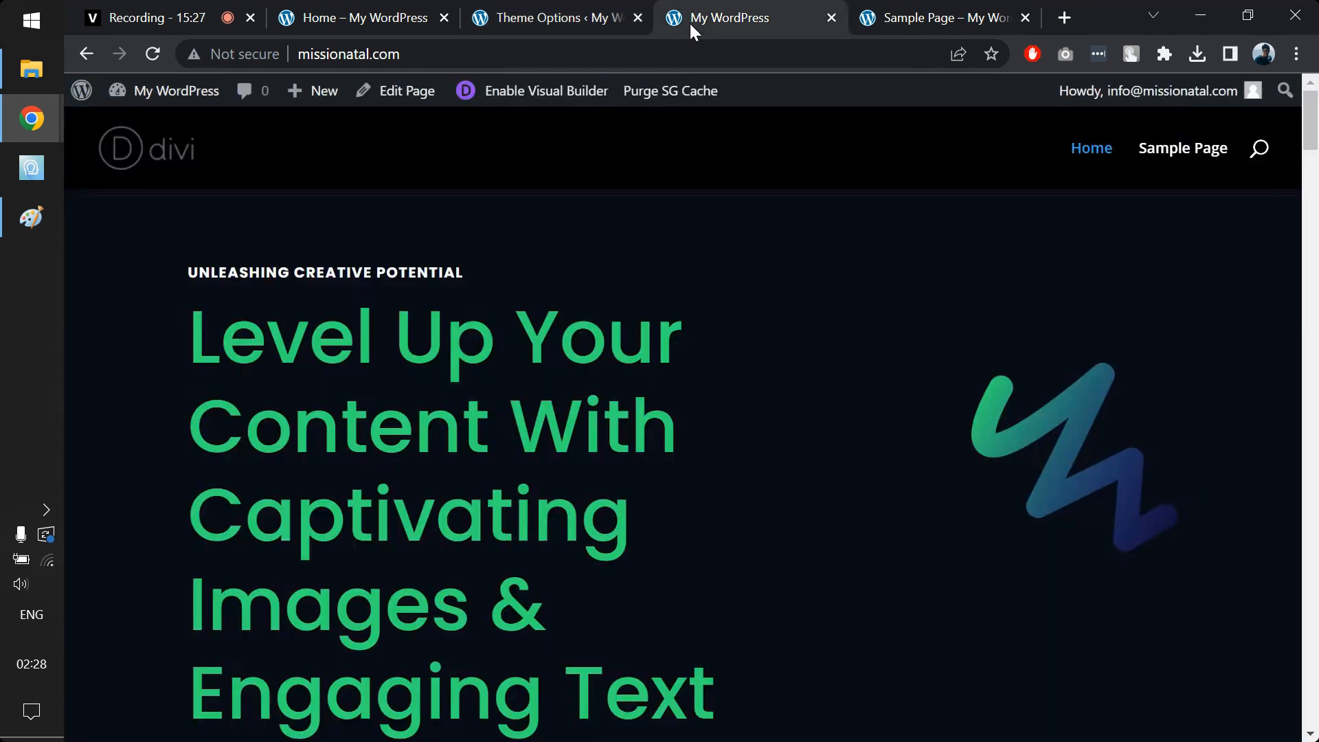
{"action": "key", "text": "F5"}
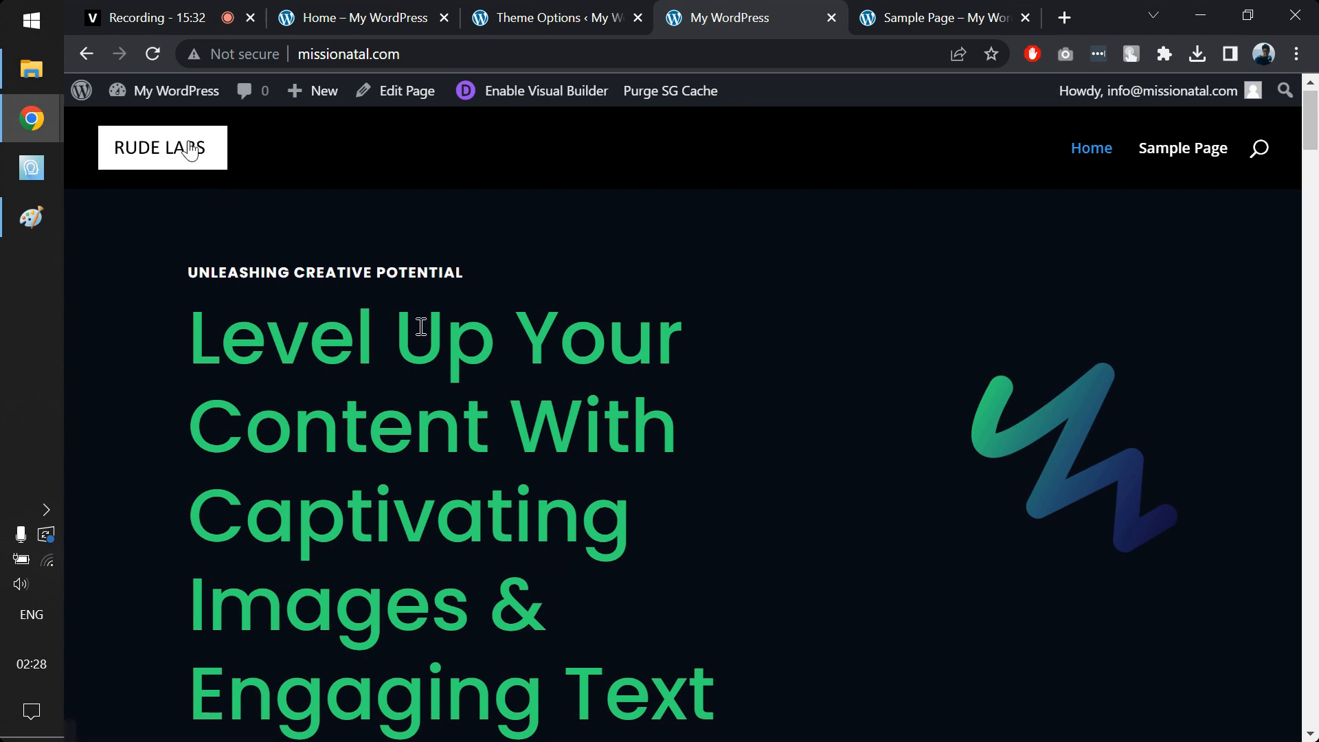
{"action": "scroll", "coordinate": [421, 325], "scroll_direction": "down", "scroll_amount": 8}
{"action": "scroll", "coordinate": [422, 325], "scroll_direction": "up", "scroll_amount": 8}
{"action": "scroll", "coordinate": [421, 325], "scroll_direction": "down", "scroll_amount": 8}
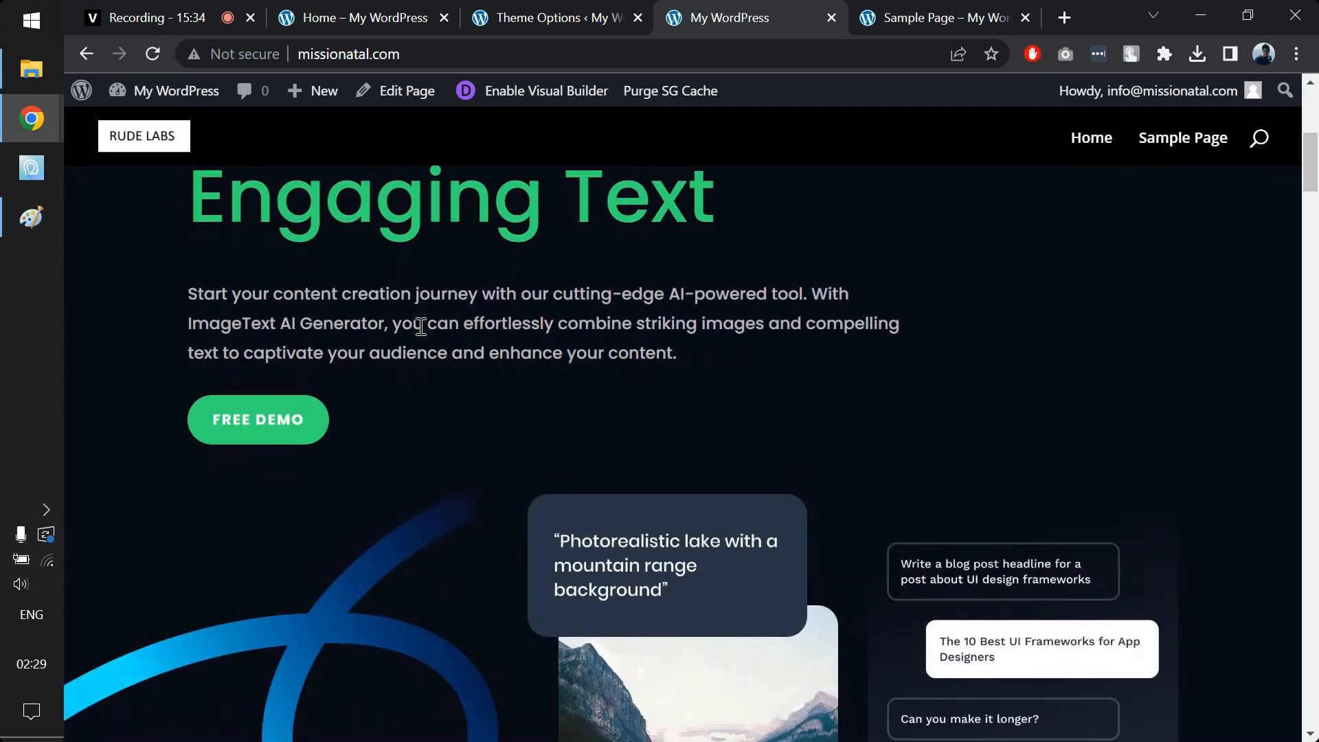
{"action": "scroll", "coordinate": [421, 325], "scroll_direction": "up", "scroll_amount": 8}
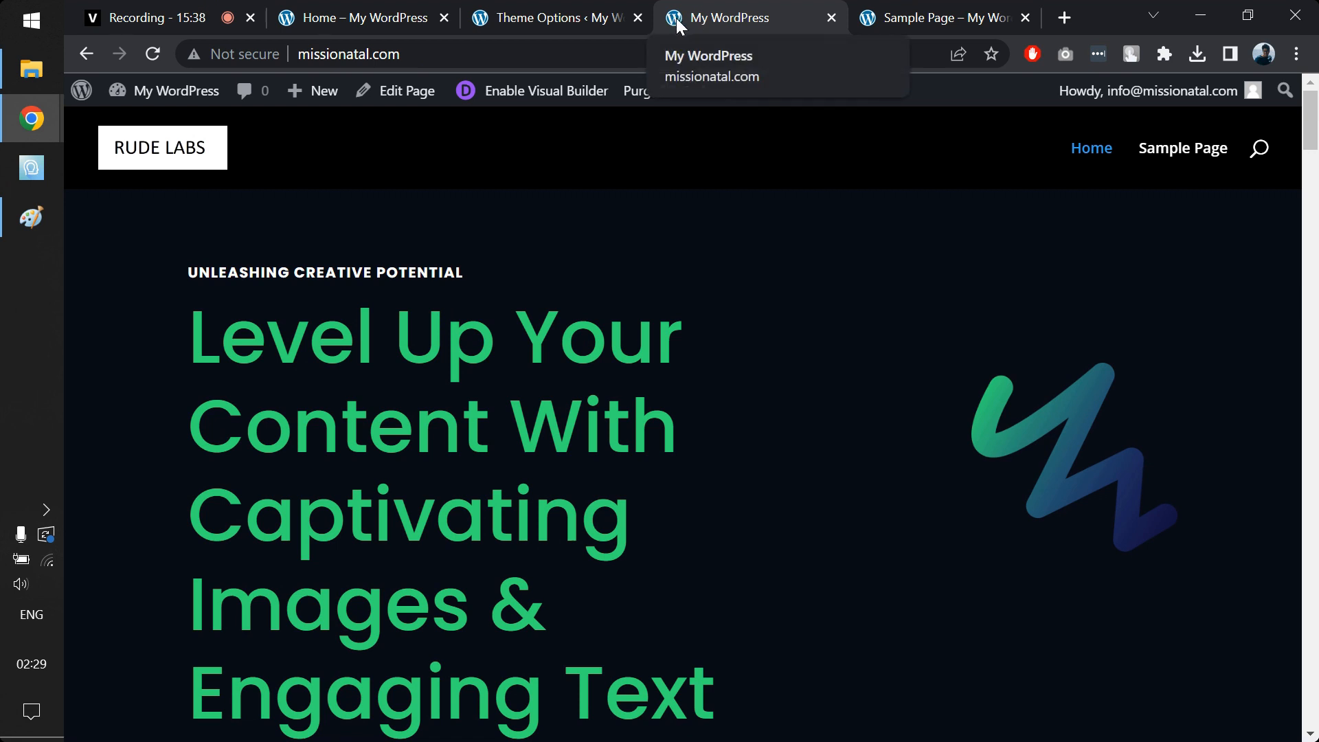
Switch to Paint and shrink the canvas width to keep only the letter R, about 138 × 220 px.
{"action": "left_click", "coordinate": [499, 15]}
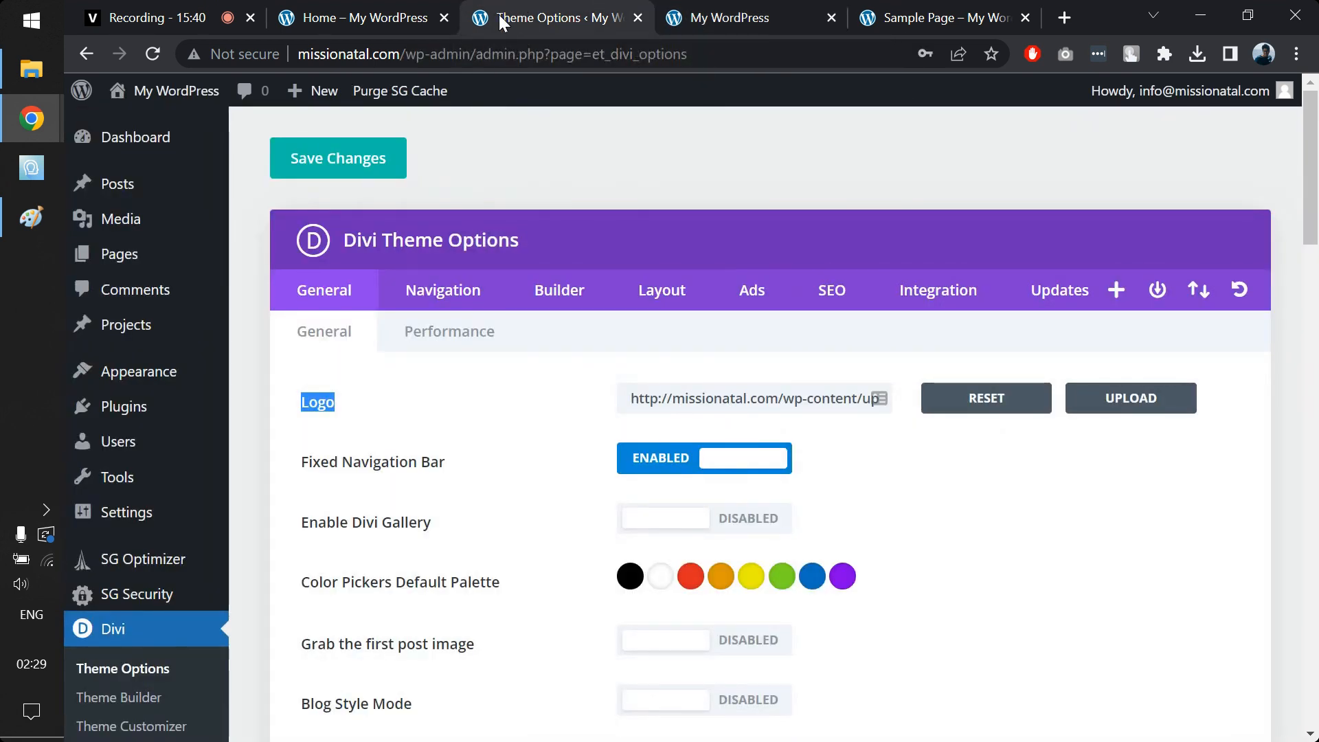
{"action": "key", "text": "alt+Tab"}
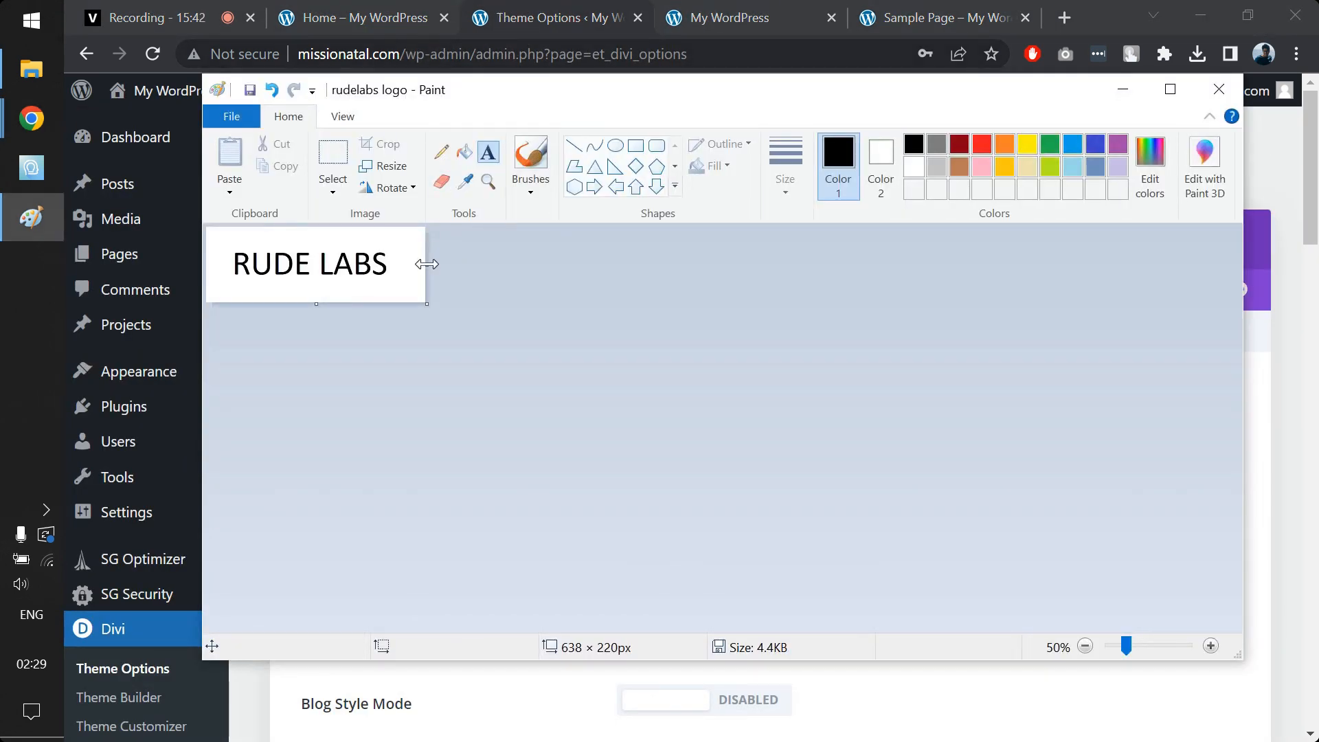
{"action": "left_click_drag", "start_coordinate": [426, 264], "coordinate": [274, 266]}
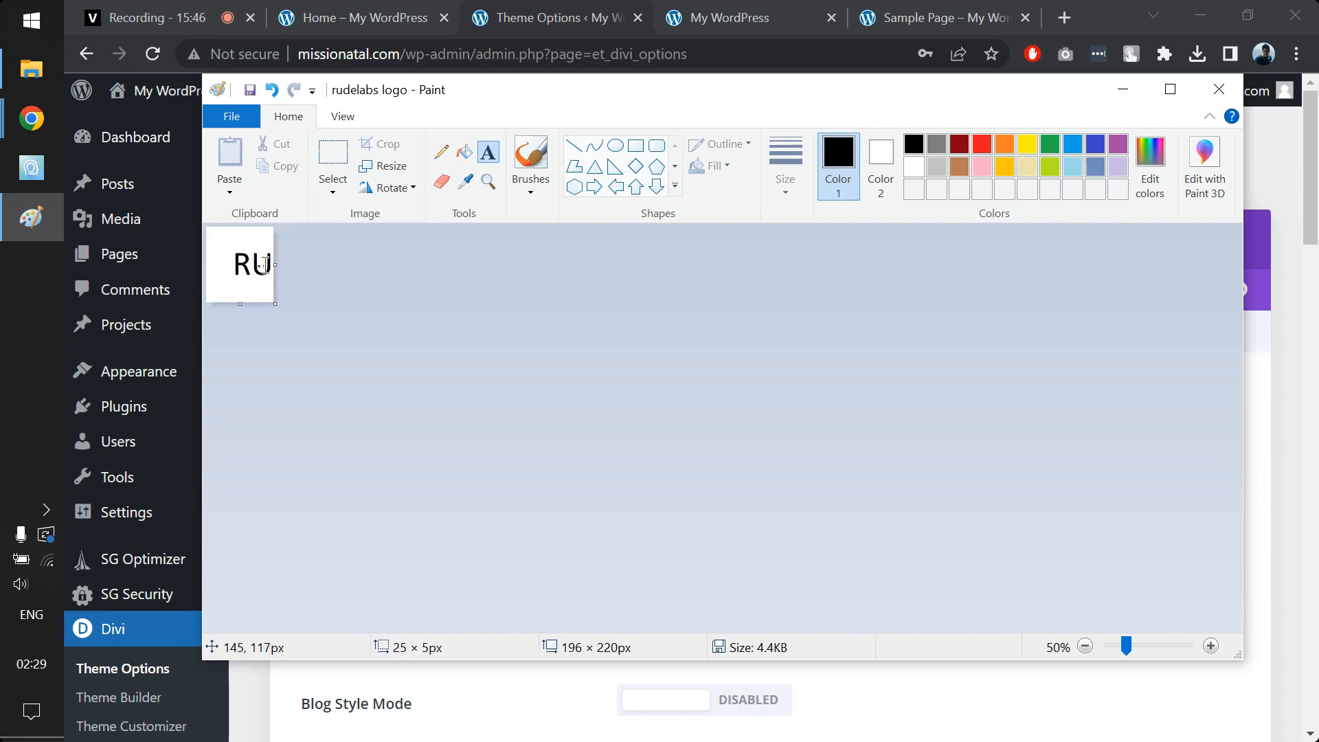
{"action": "left_click", "coordinate": [263, 265]}
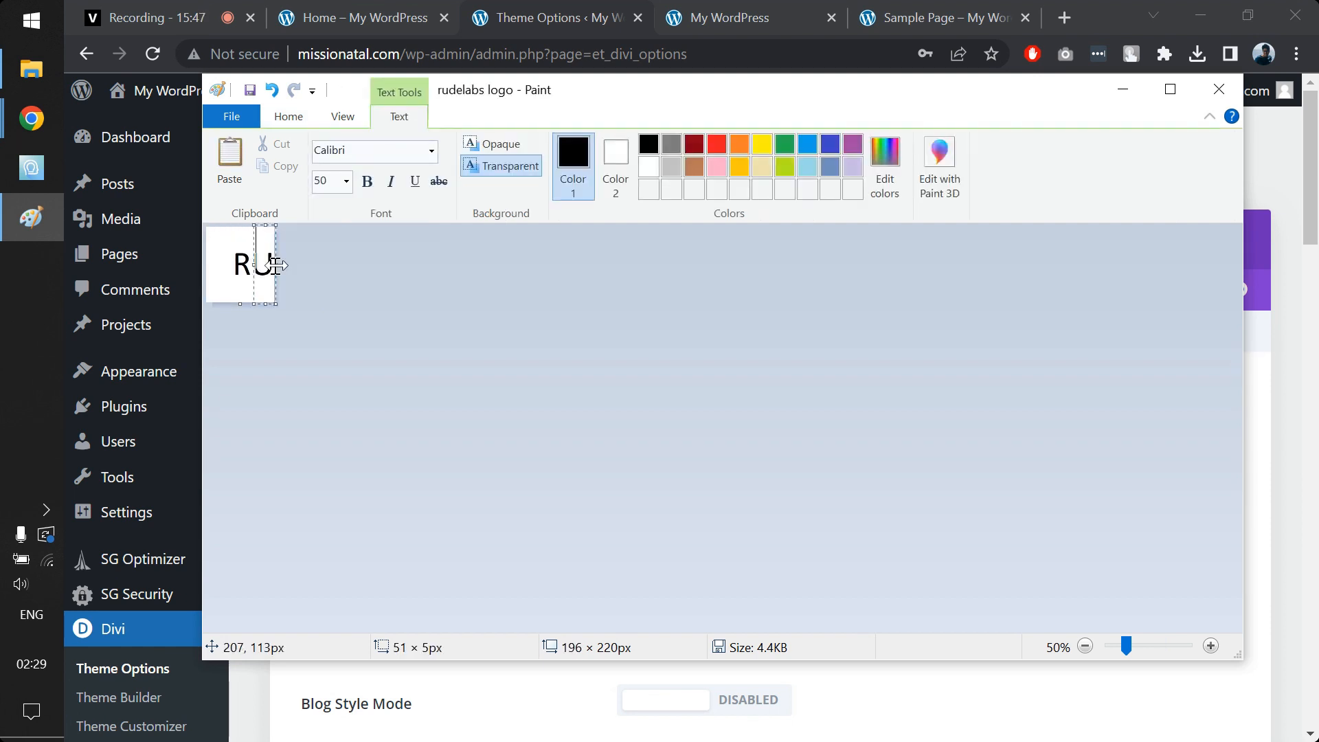
{"action": "left_click", "coordinate": [240, 297]}
{"action": "left_click_drag", "start_coordinate": [274, 264], "coordinate": [253, 264]}
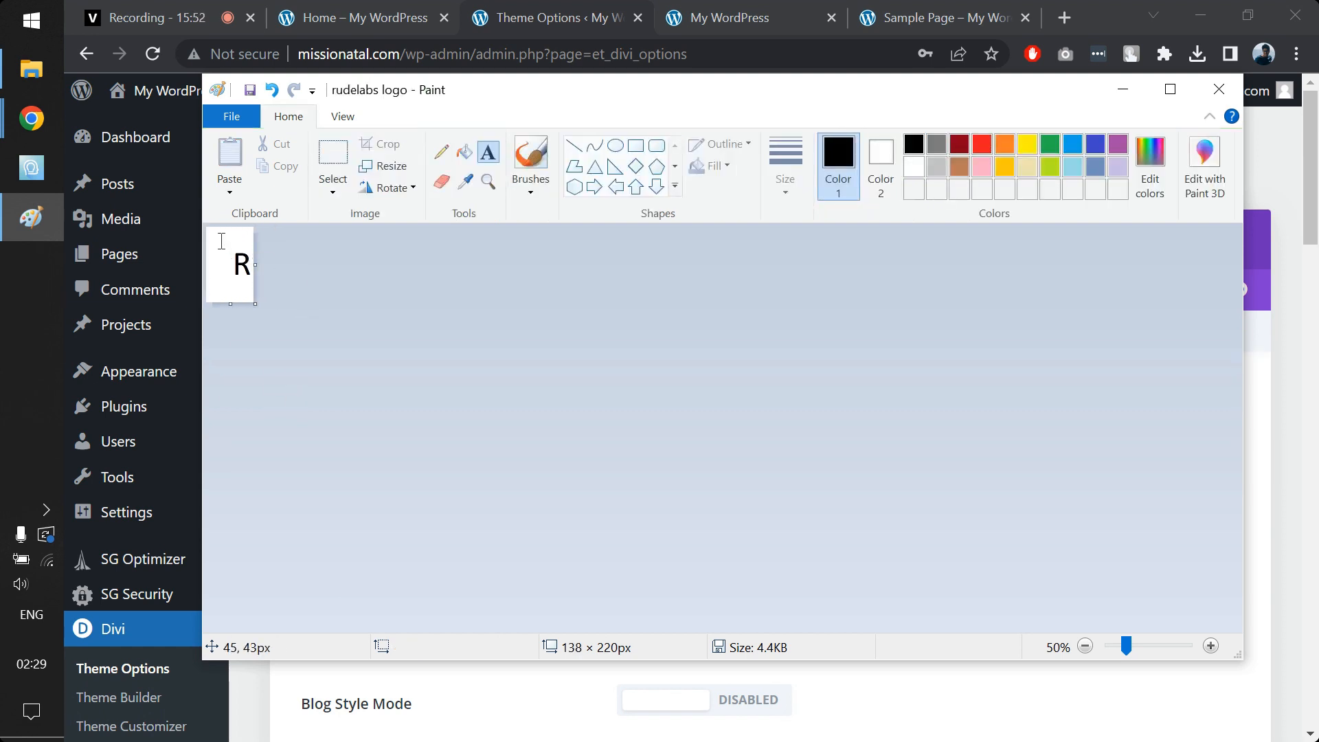
Select the letter R, move it to the centre of the narrowed canvas and deselect it.
{"action": "left_click", "coordinate": [333, 160]}
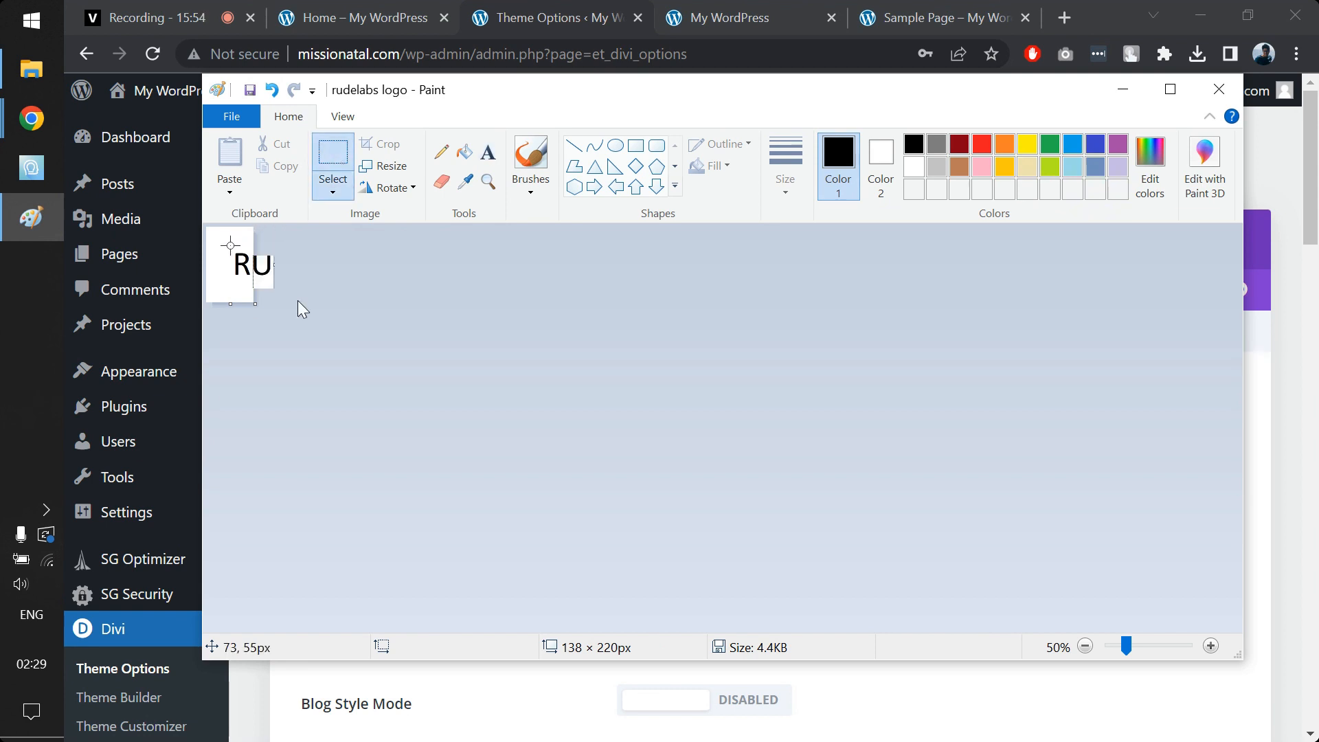
{"action": "left_click_drag", "start_coordinate": [229, 246], "coordinate": [231, 278]}
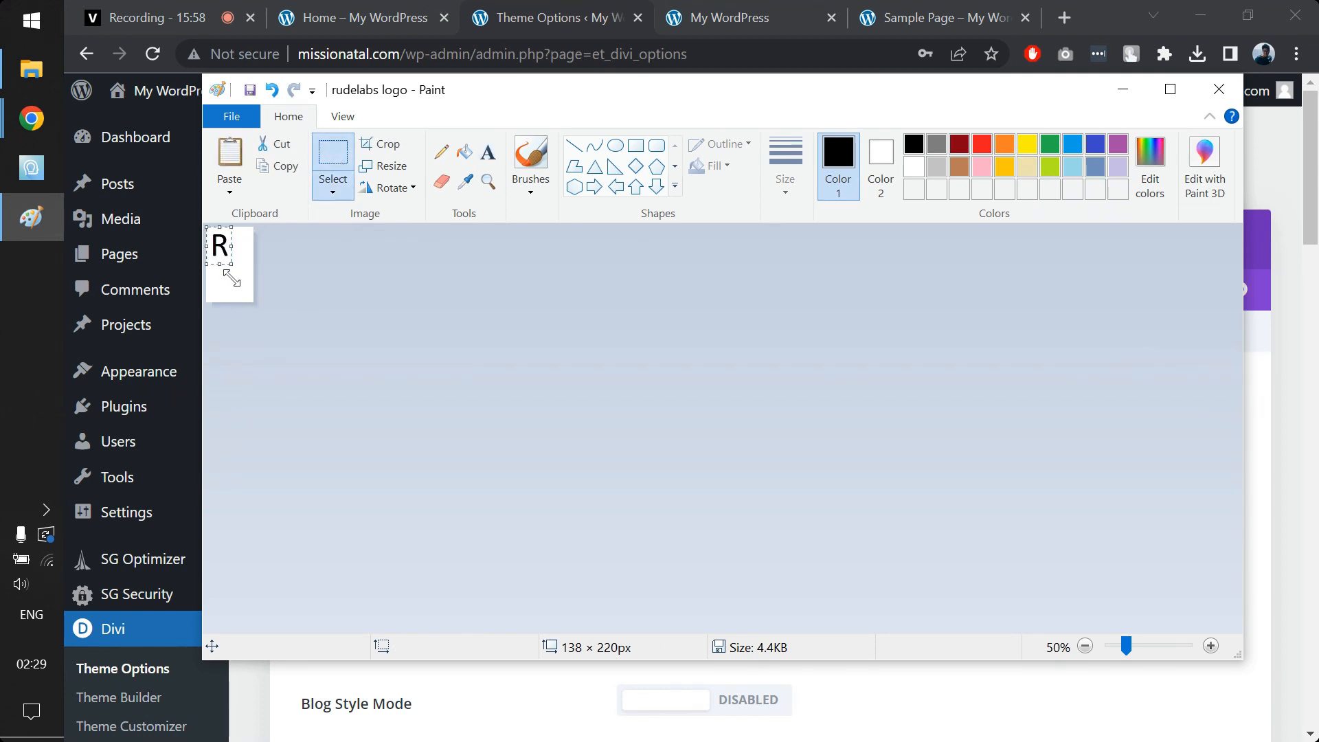
{"action": "key", "text": "Right"}
{"action": "key", "text": "Right"}
{"action": "key", "text": "Right"}
{"action": "key", "text": "Right"}
{"action": "key", "text": "Right"}
{"action": "key", "text": "Right"}
{"action": "key", "text": "Right"}
{"action": "key", "text": "Right"}
{"action": "key", "text": "Right"}
{"action": "key", "text": "Right"}
{"action": "key", "text": "Right"}
{"action": "key", "text": "Down"}
{"action": "key", "text": "Down"}
{"action": "key", "text": "Down"}
{"action": "key", "text": "Down"}
{"action": "key", "text": "Down"}
{"action": "key", "text": "Down"}
{"action": "key", "text": "Right"}
{"action": "key", "text": "Right"}
{"action": "key", "text": "Right"}
{"action": "key", "text": "Right"}
{"action": "key", "text": "Right"}
{"action": "key", "text": "Down"}
{"action": "key", "text": "Down"}
{"action": "key", "text": "Down"}
{"action": "key", "text": "Down"}
{"action": "key", "text": "Down"}
{"action": "key", "text": "Down"}
{"action": "key", "text": "Down"}
{"action": "key", "text": "Down"}
{"action": "key", "text": "Down"}
{"action": "key", "text": "Down"}
{"action": "key", "text": "Down"}
{"action": "key", "text": "Down"}
{"action": "key", "text": "Down"}
{"action": "key", "text": "Down"}
{"action": "key", "text": "Down"}
{"action": "key", "text": "Down"}
{"action": "key", "text": "Up"}
{"action": "key", "text": "Up"}
{"action": "key", "text": "Up"}
{"action": "key", "text": "Up"}
{"action": "key", "text": "Up"}
{"action": "key", "text": "Up"}
{"action": "left_click", "coordinate": [424, 280]}
Save the R image to the Desktop as a separate PNG named favicon.
{"action": "left_click", "coordinate": [232, 116]}
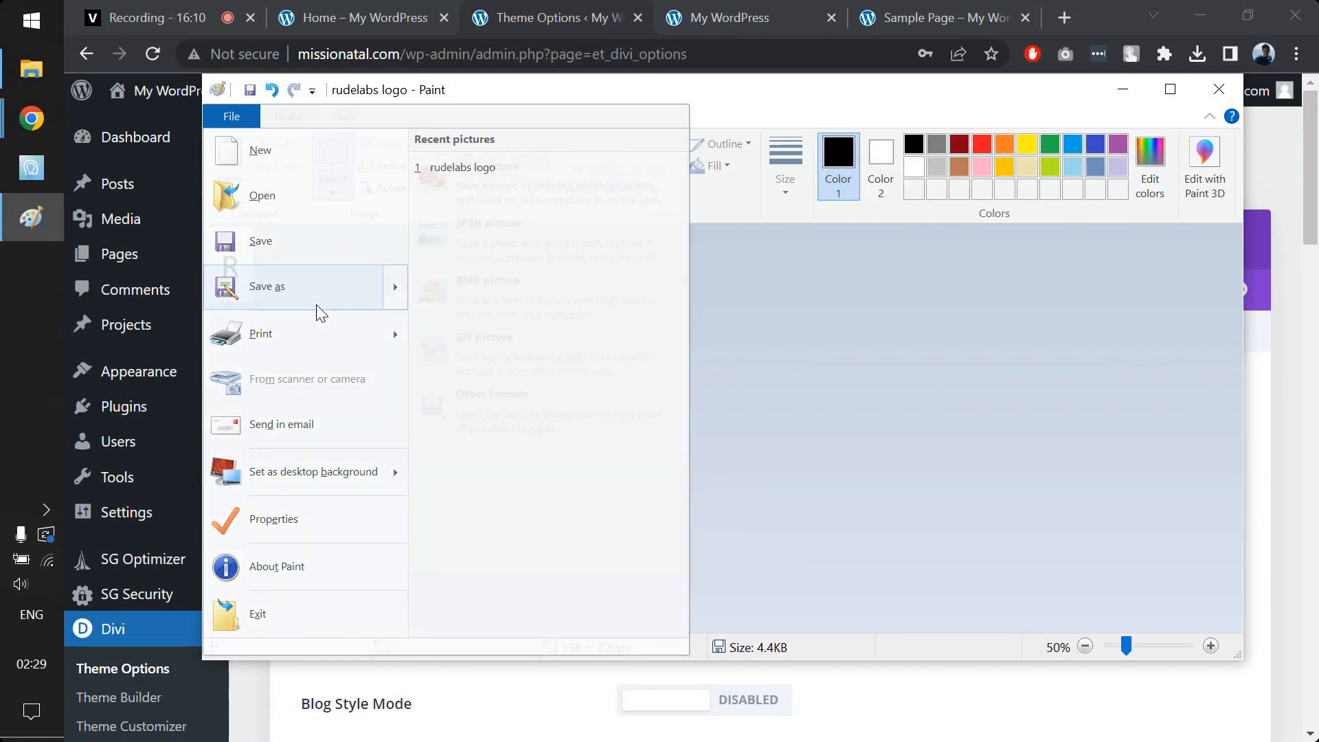
{"action": "left_click", "coordinate": [317, 306]}
{"action": "type", "text": "favicon"}
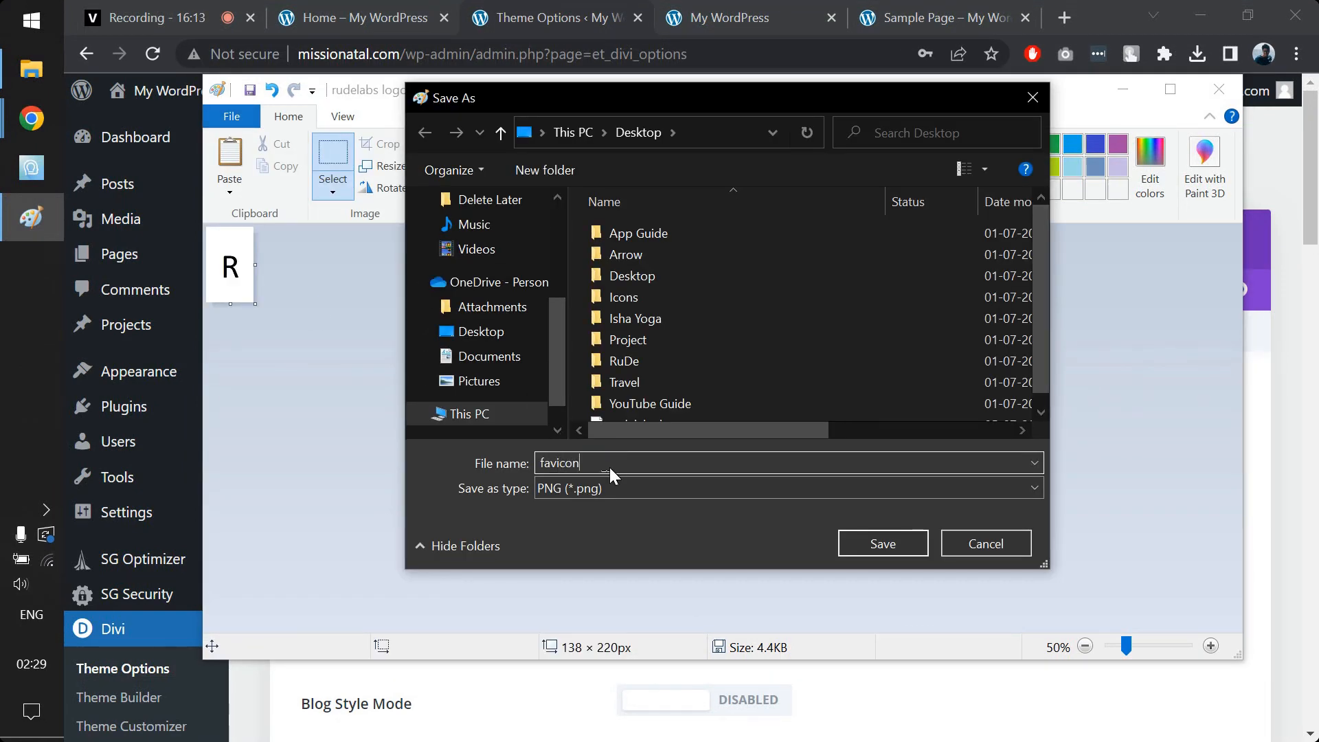
{"action": "key", "text": "Return"}
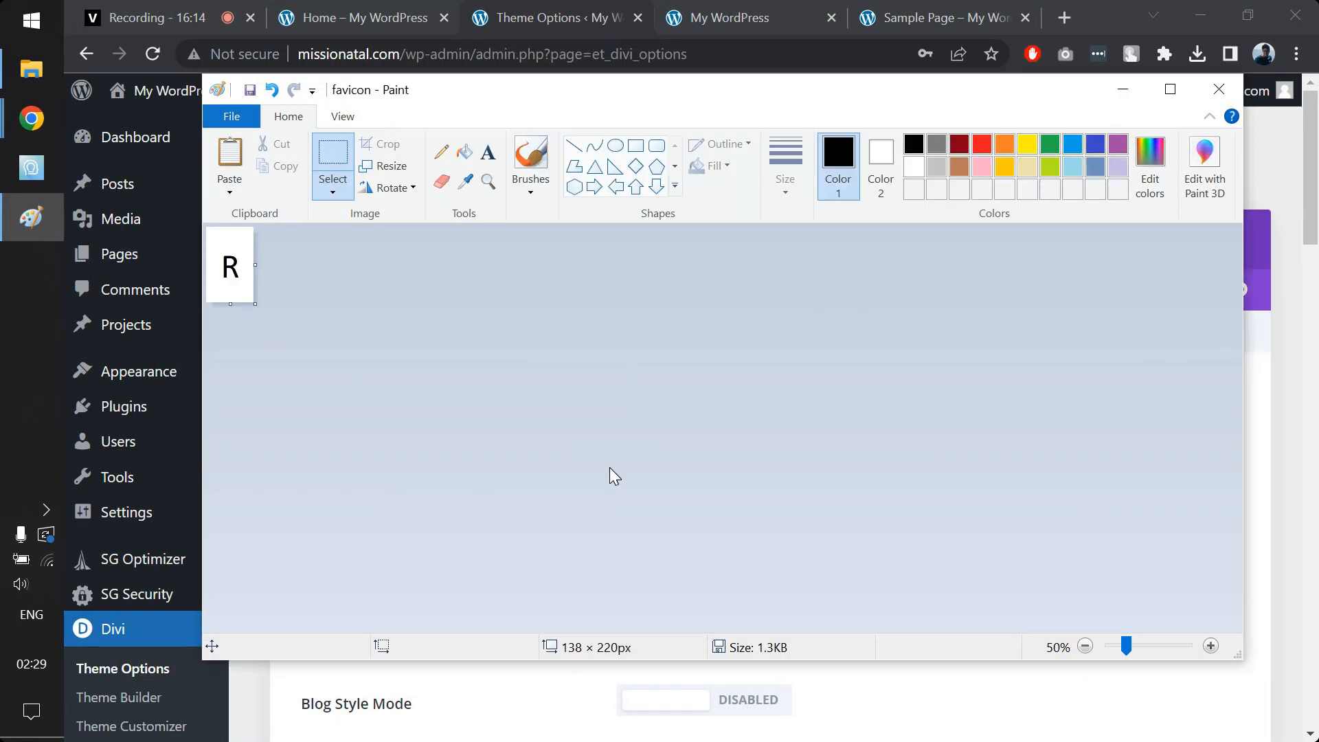
Switch to Chrome and open the Site Identity settings in the theme customizer's general settings.
{"action": "key", "text": "alt+Tab"}
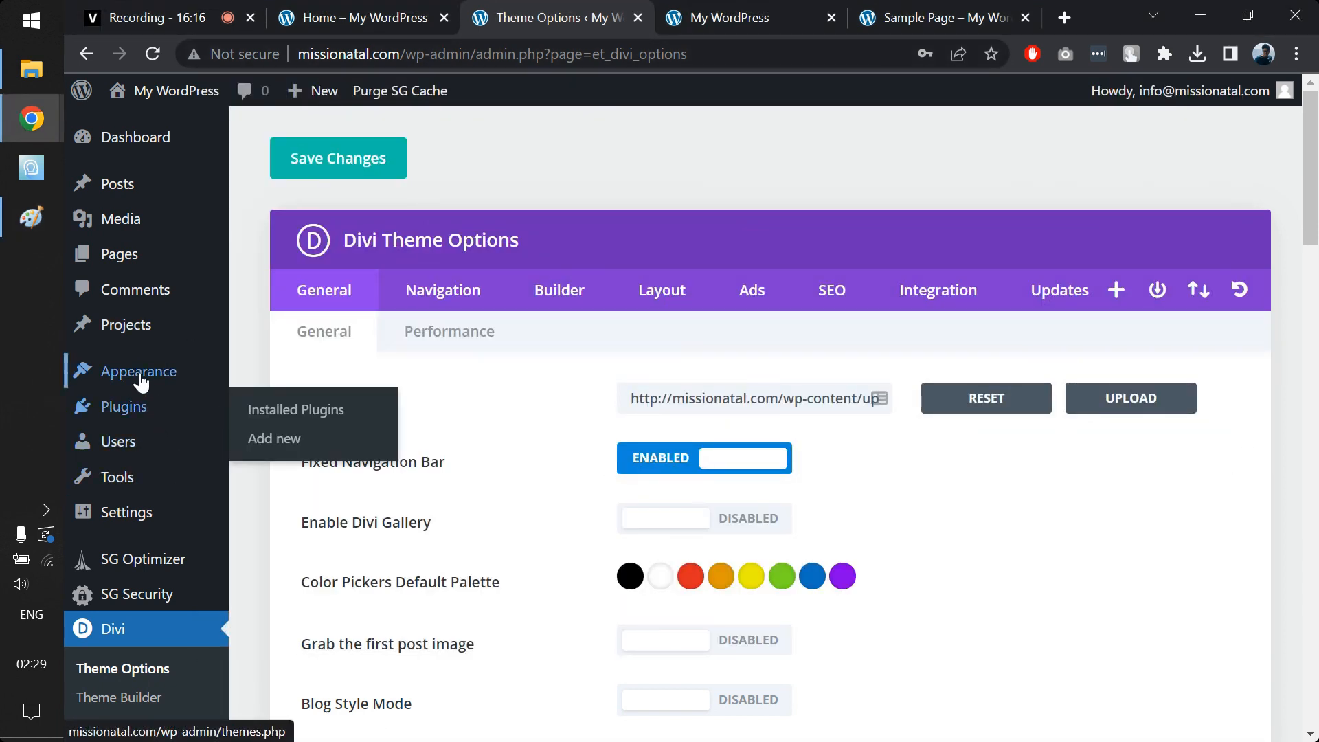
{"action": "mouse_move", "coordinate": [140, 381]}
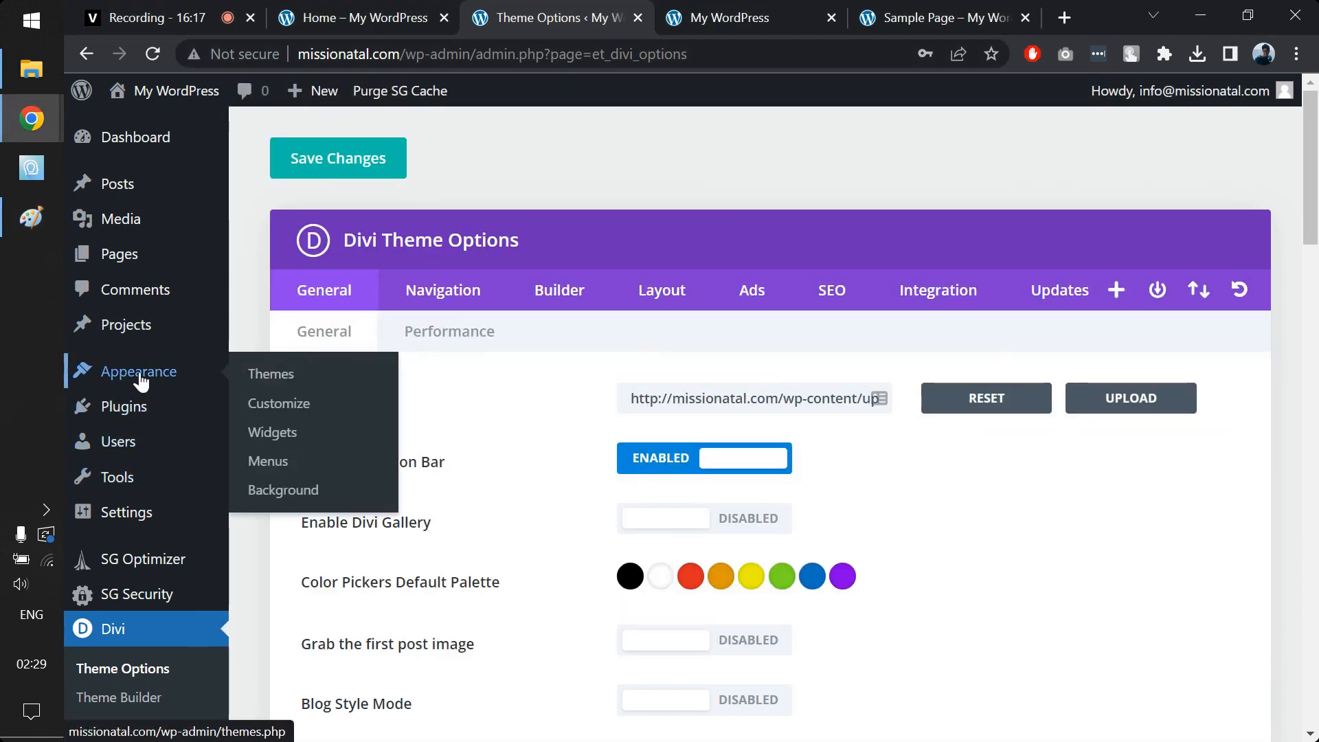
{"action": "left_click", "coordinate": [294, 403]}
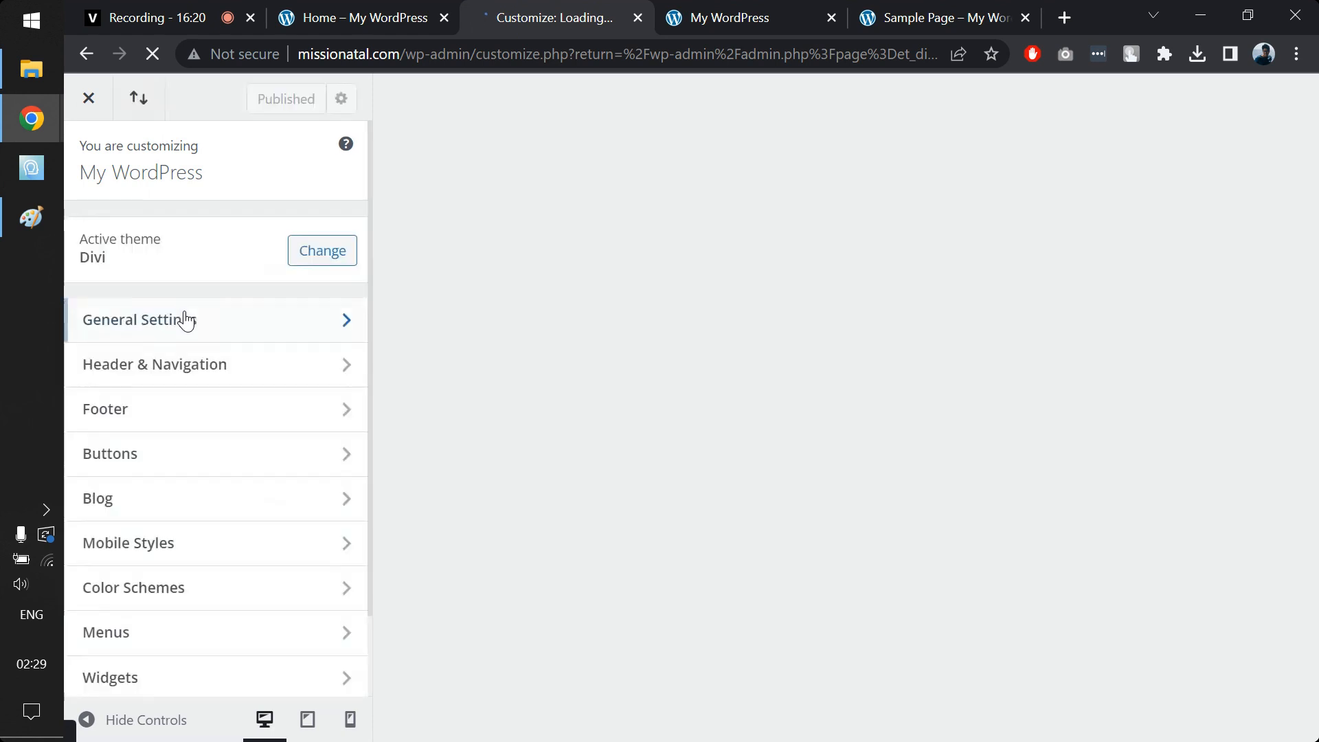
{"action": "left_click", "coordinate": [184, 319]}
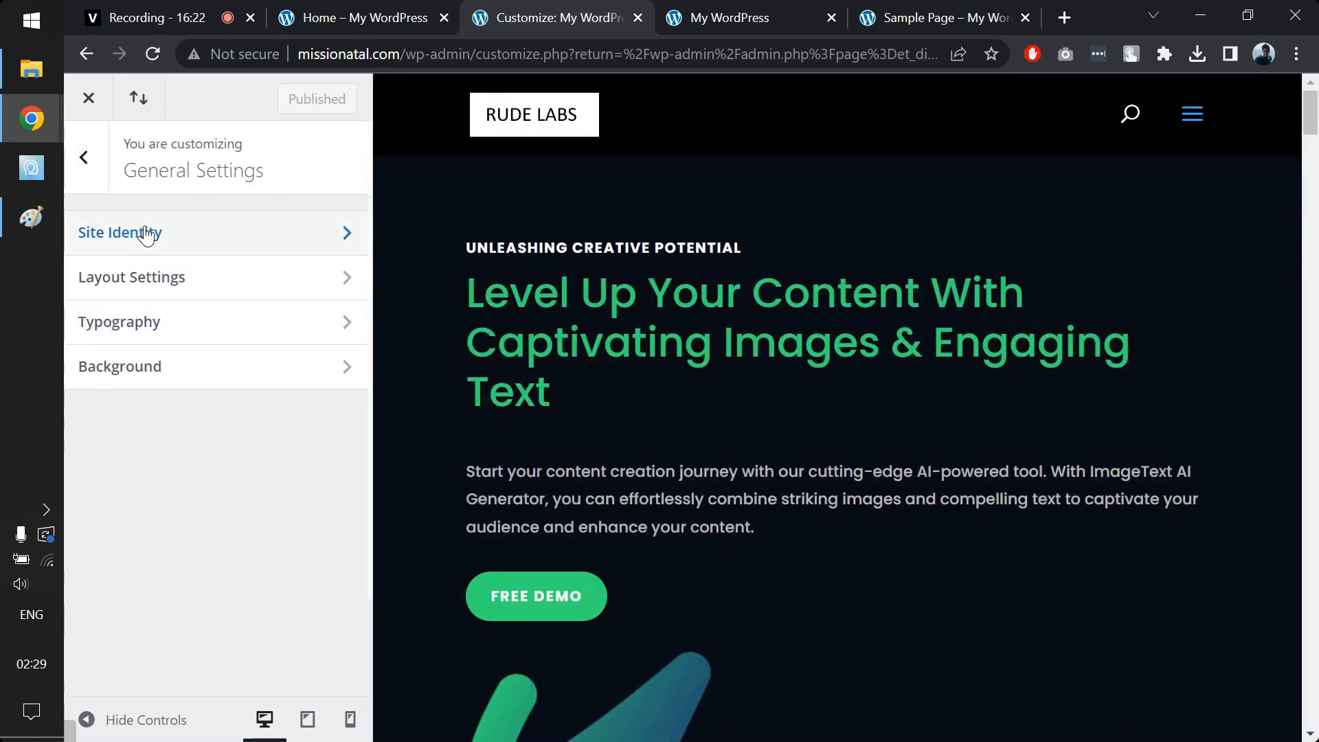
{"action": "left_click", "coordinate": [148, 231]}
Set the site title to RUDE LABS and the tagline to Development.
{"action": "left_click", "coordinate": [148, 274]}
{"action": "double_click", "coordinate": [151, 279]}
{"action": "left_click", "coordinate": [152, 278]}
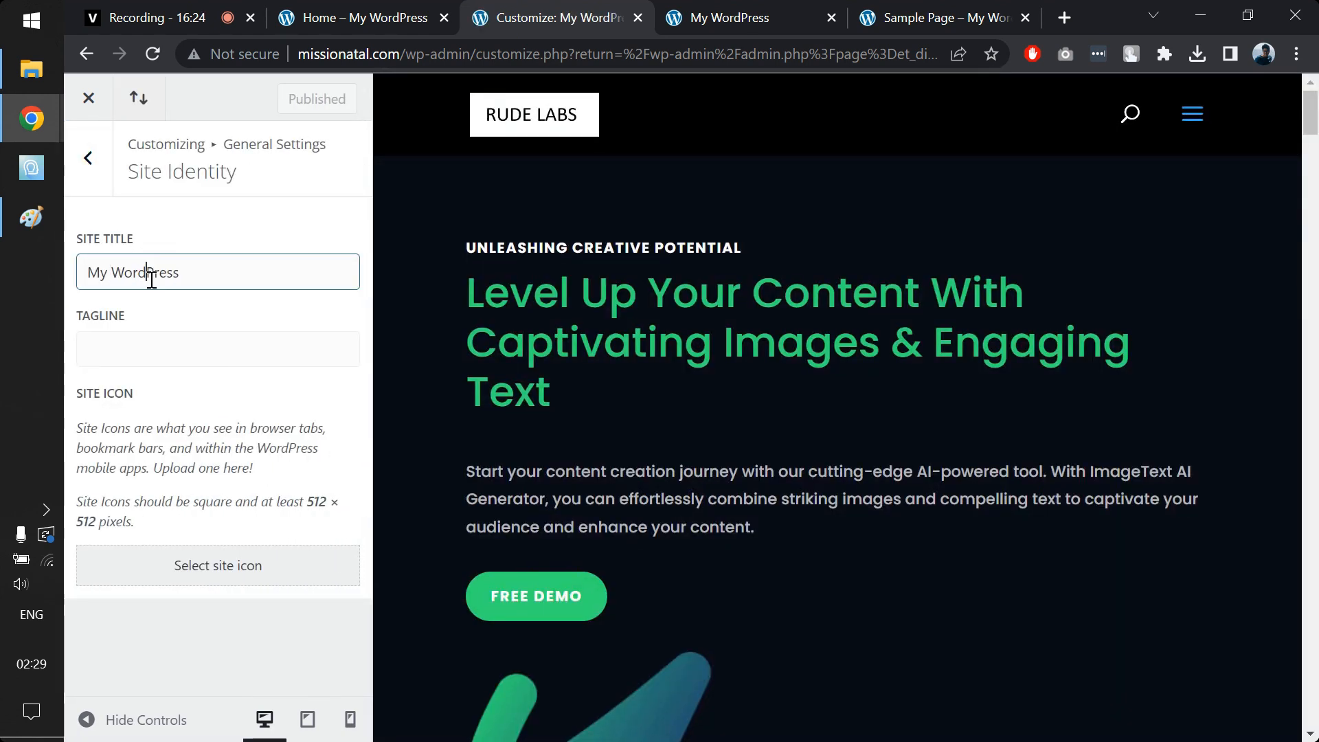
{"action": "triple_click", "coordinate": [151, 278]}
{"action": "type", "text": "RUDE LABS"}
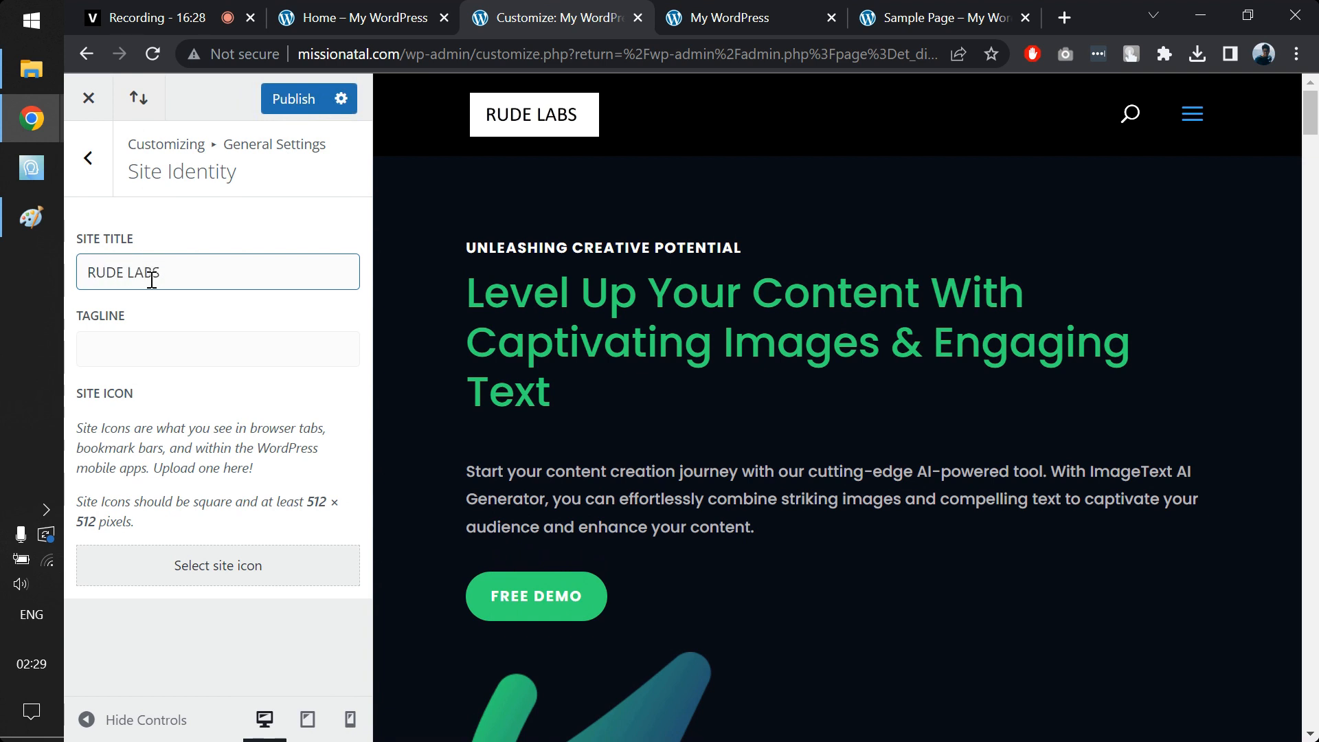
{"action": "left_click", "coordinate": [168, 350]}
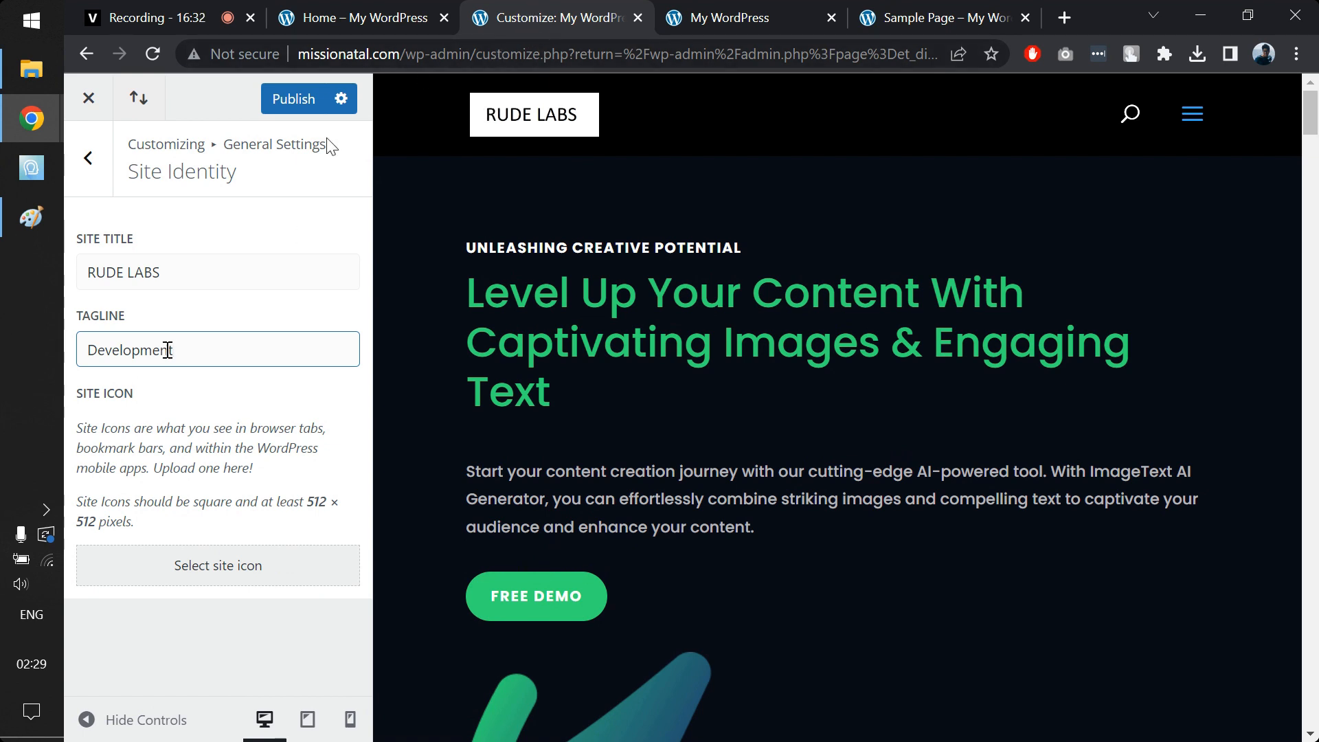
{"action": "left_click", "coordinate": [88, 158]}
{"action": "left_click", "coordinate": [137, 275]}
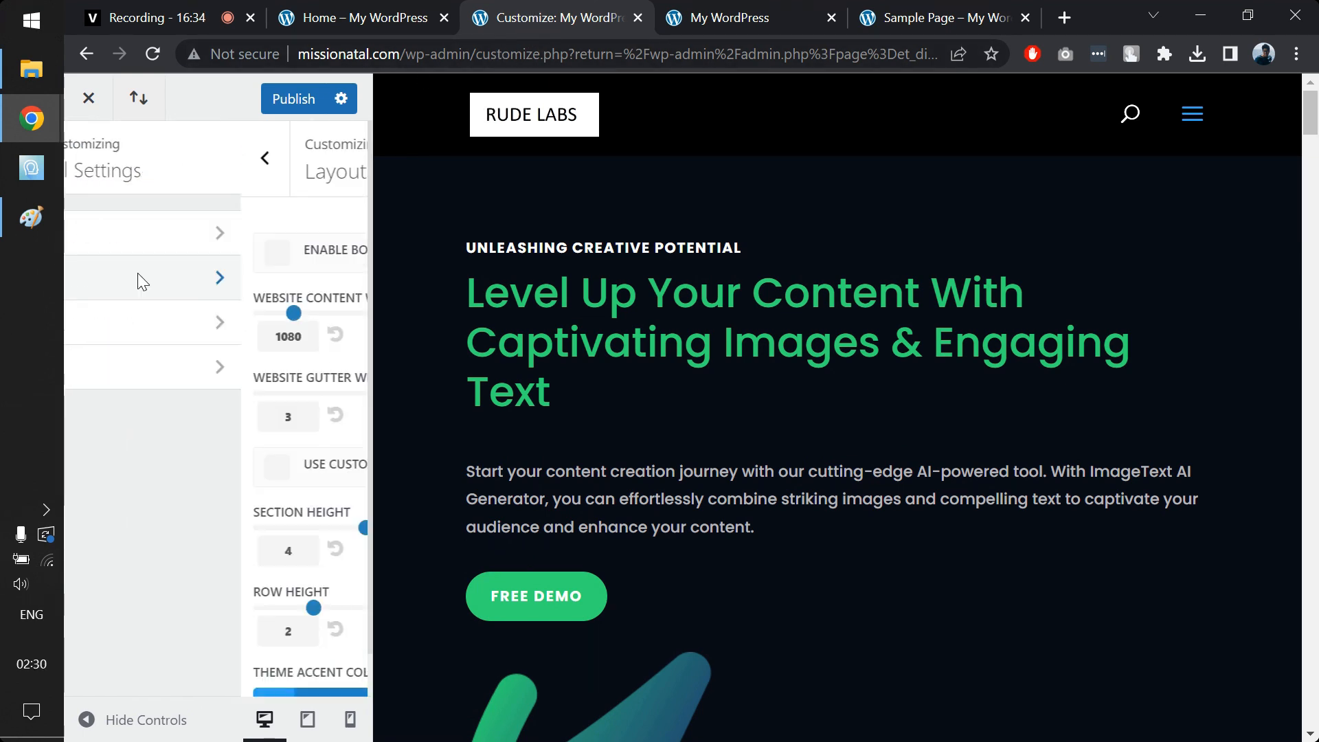
{"action": "left_click", "coordinate": [88, 158]}
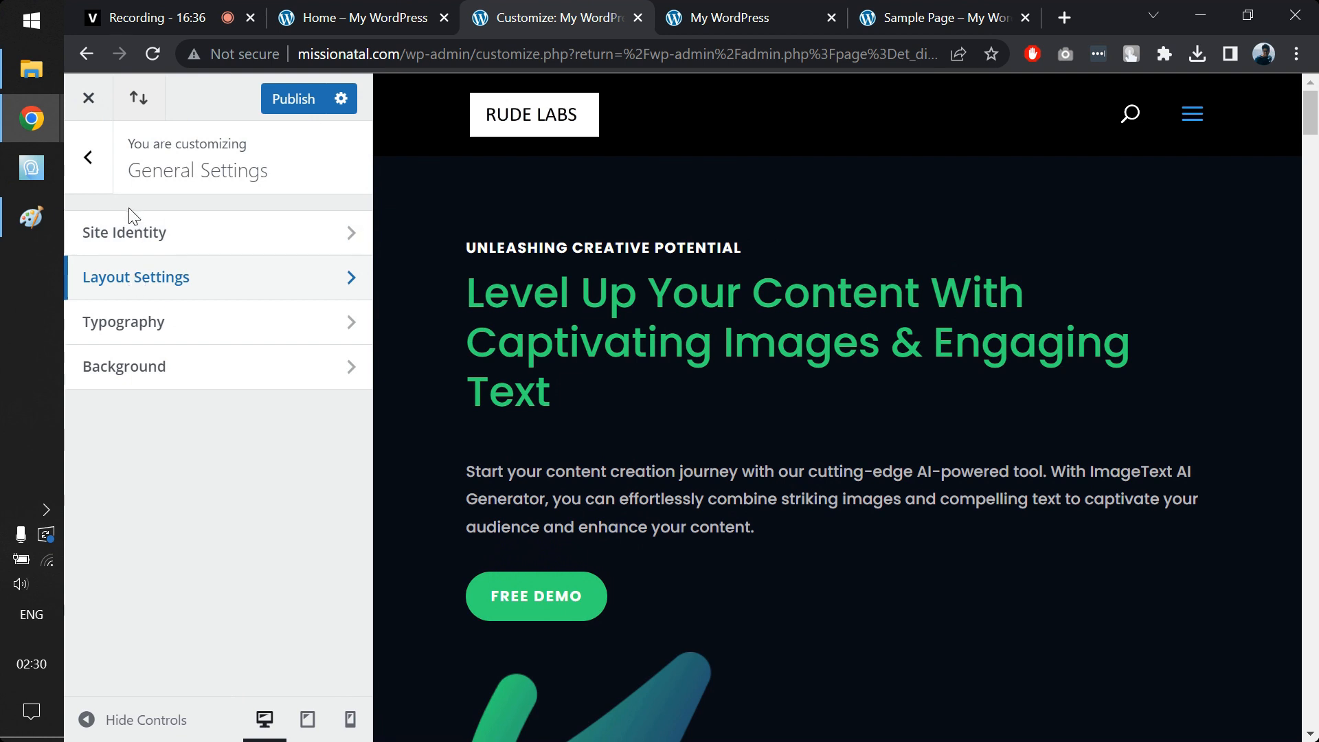
{"action": "left_click", "coordinate": [132, 242]}
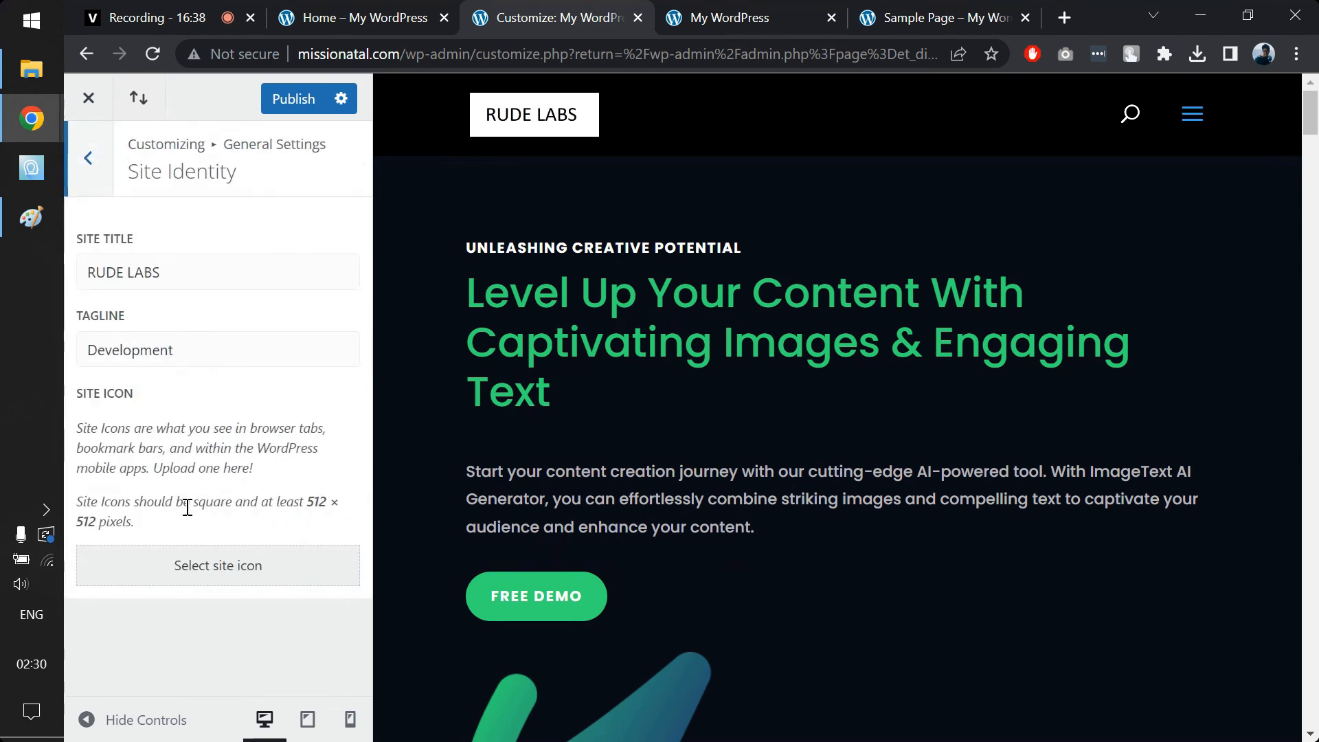
Upload favicon from the Desktop as the site icon, publish the site identity changes and check the live homepage.
{"action": "left_click", "coordinate": [194, 566]}
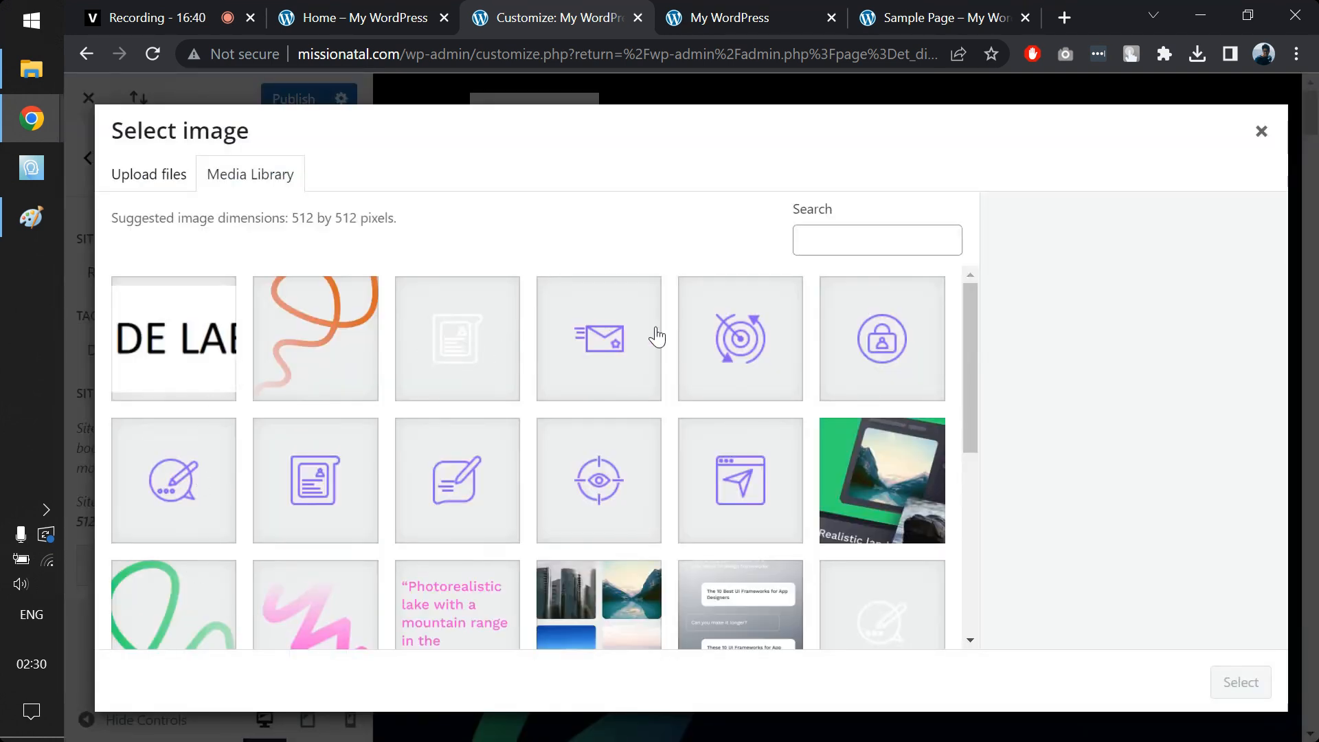
{"action": "left_click", "coordinate": [141, 176]}
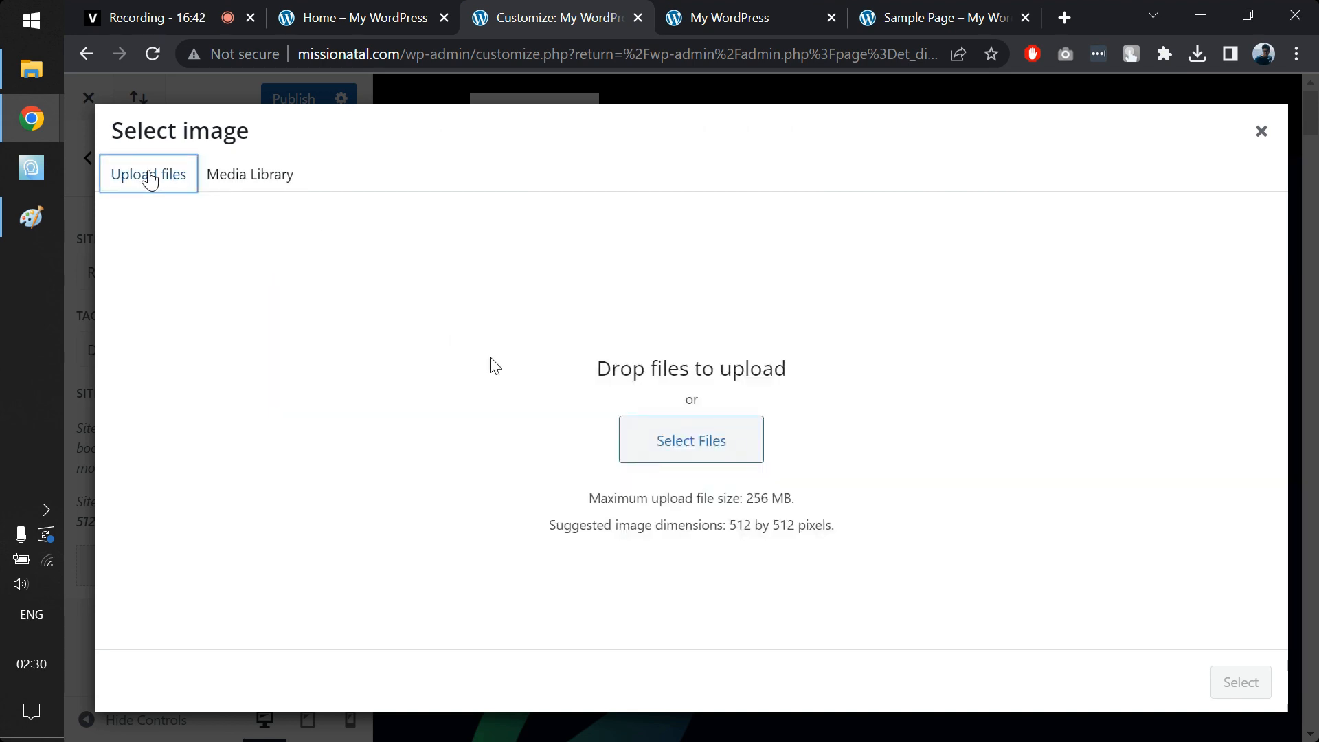
{"action": "left_click", "coordinate": [660, 431]}
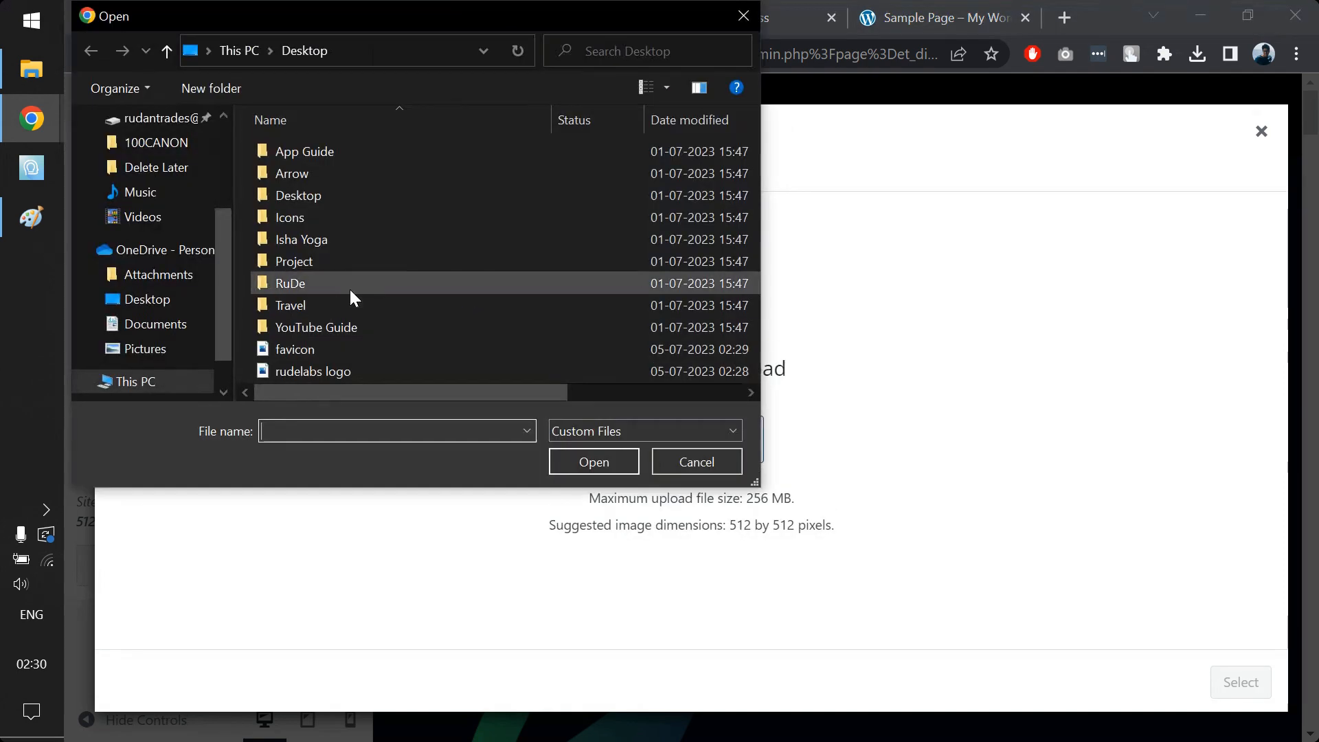
{"action": "double_click", "coordinate": [344, 354]}
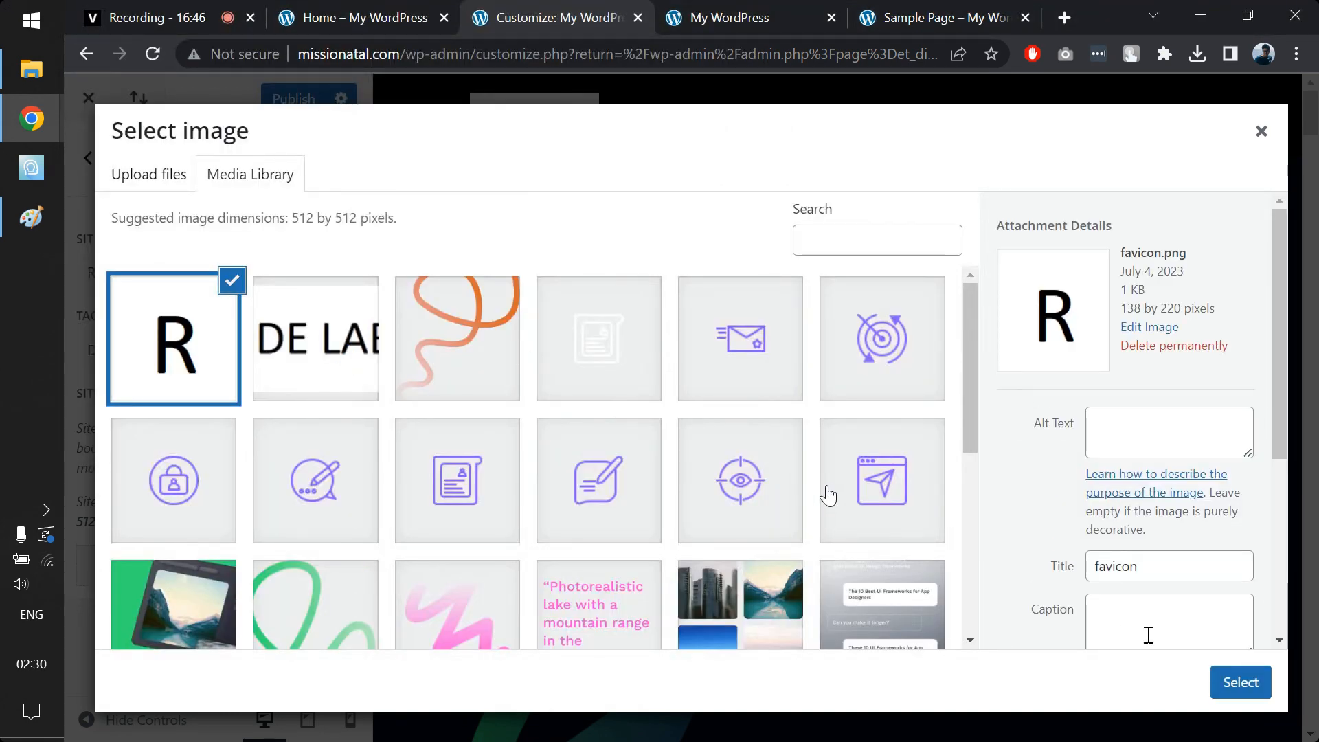
{"action": "left_click", "coordinate": [1225, 684]}
{"action": "left_click", "coordinate": [1226, 684]}
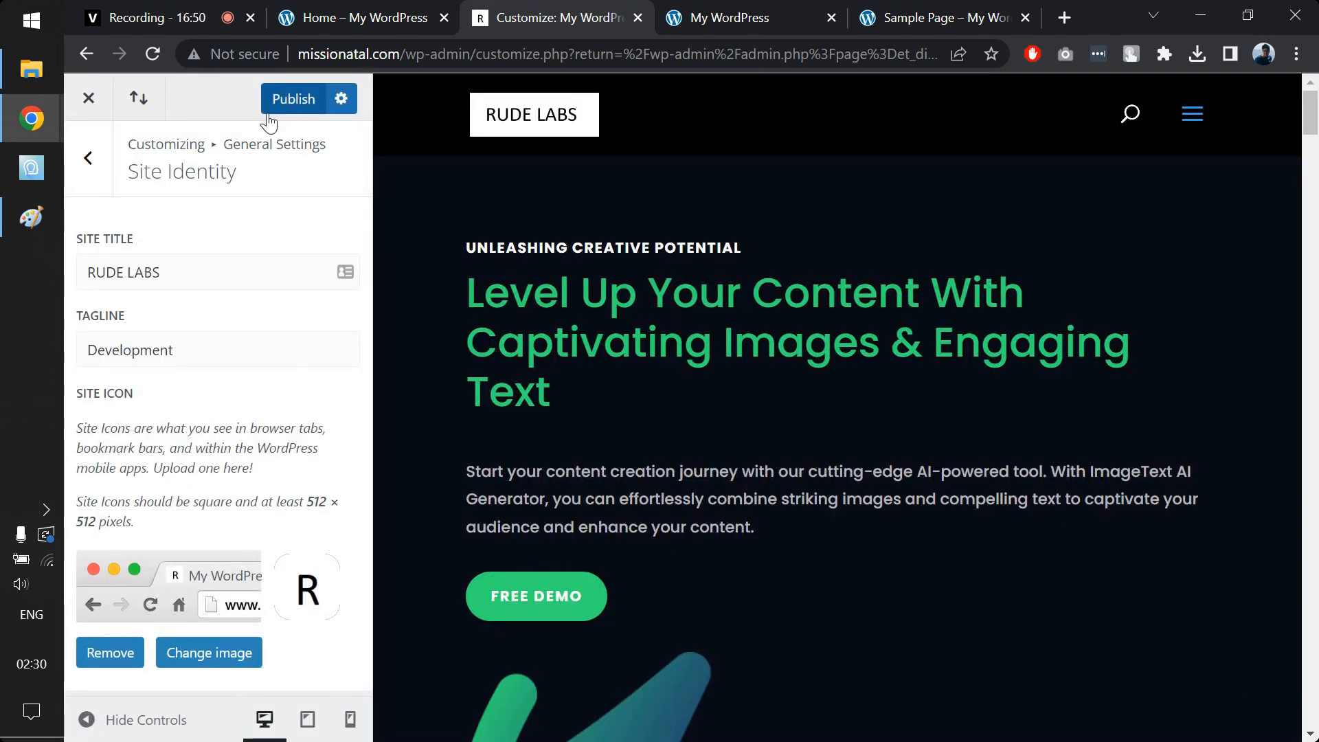
{"action": "left_click", "coordinate": [759, 8]}
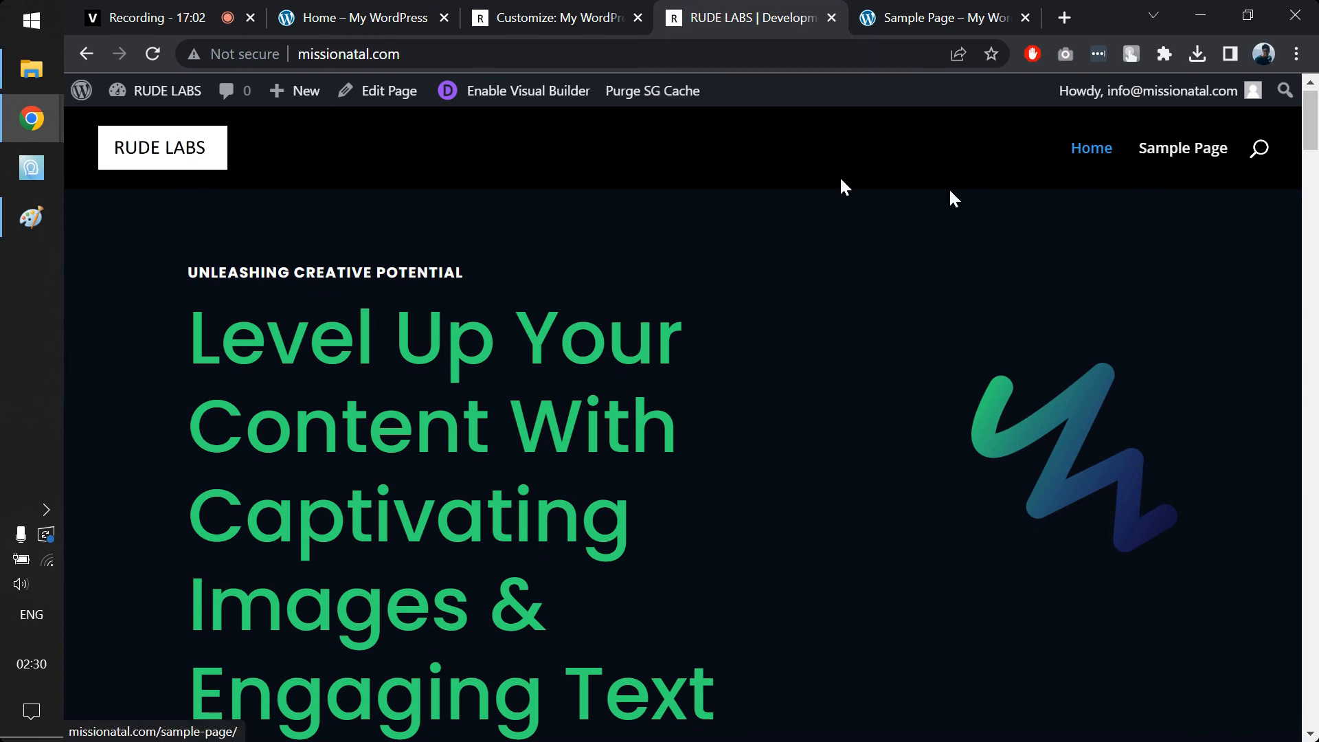
Open a new incognito window, load missionatal.com and go to the RUDE LABS homepage.
{"action": "key", "text": "ctrl+shift+n"}
{"action": "type", "text": "mi"}
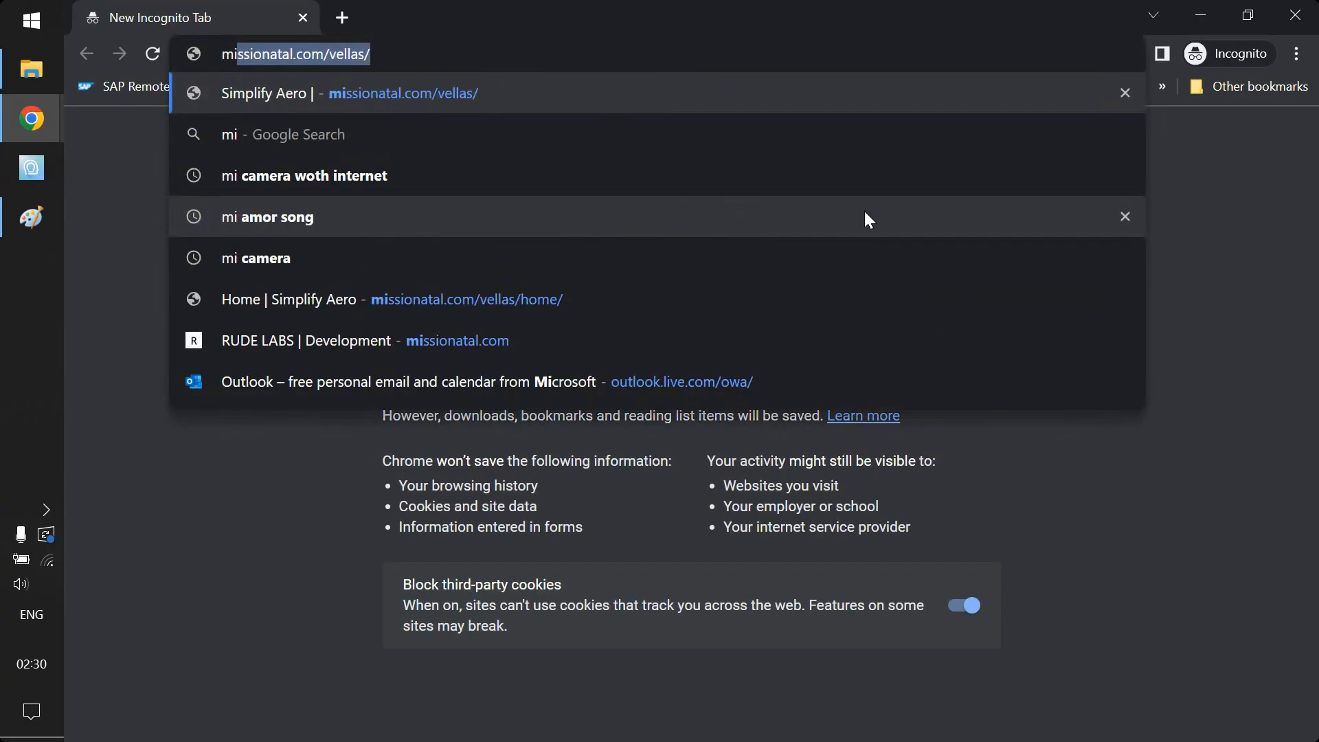
{"action": "type", "text": "s"}
{"action": "key", "text": "Return"}
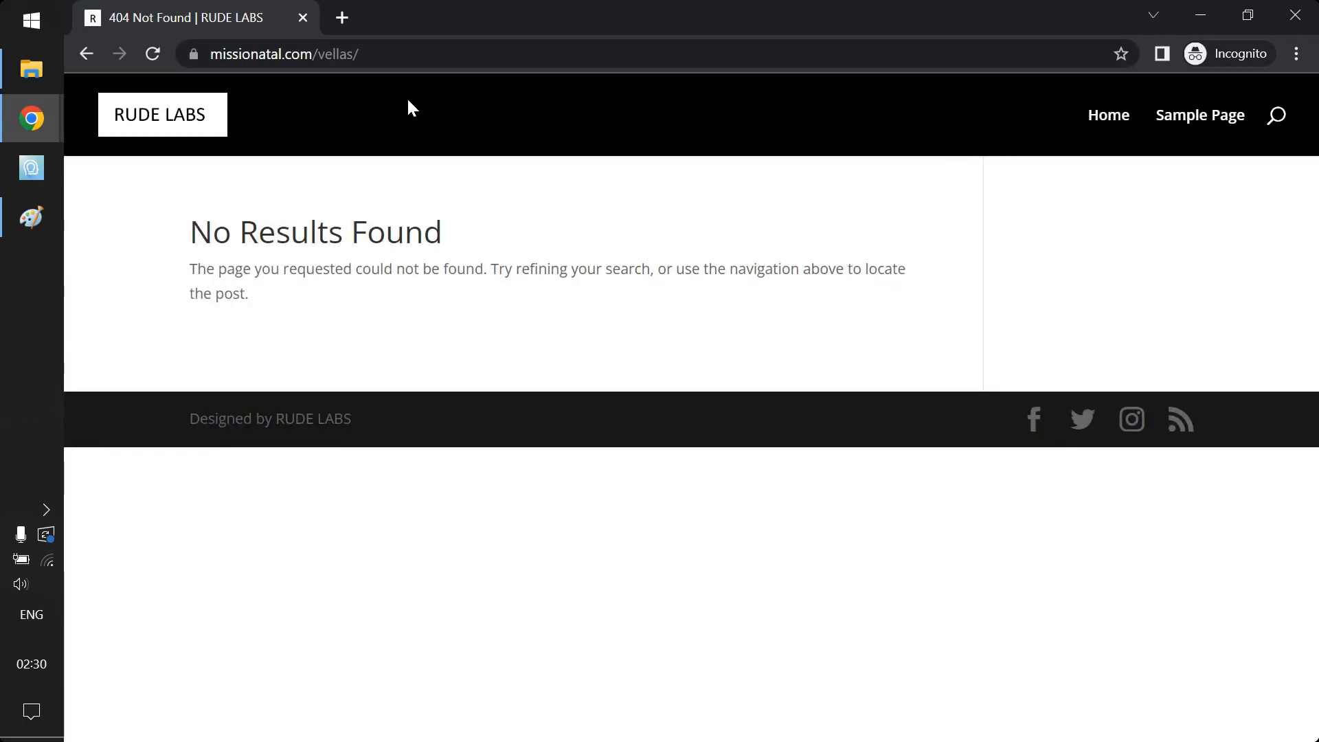
{"action": "left_click", "coordinate": [184, 114]}
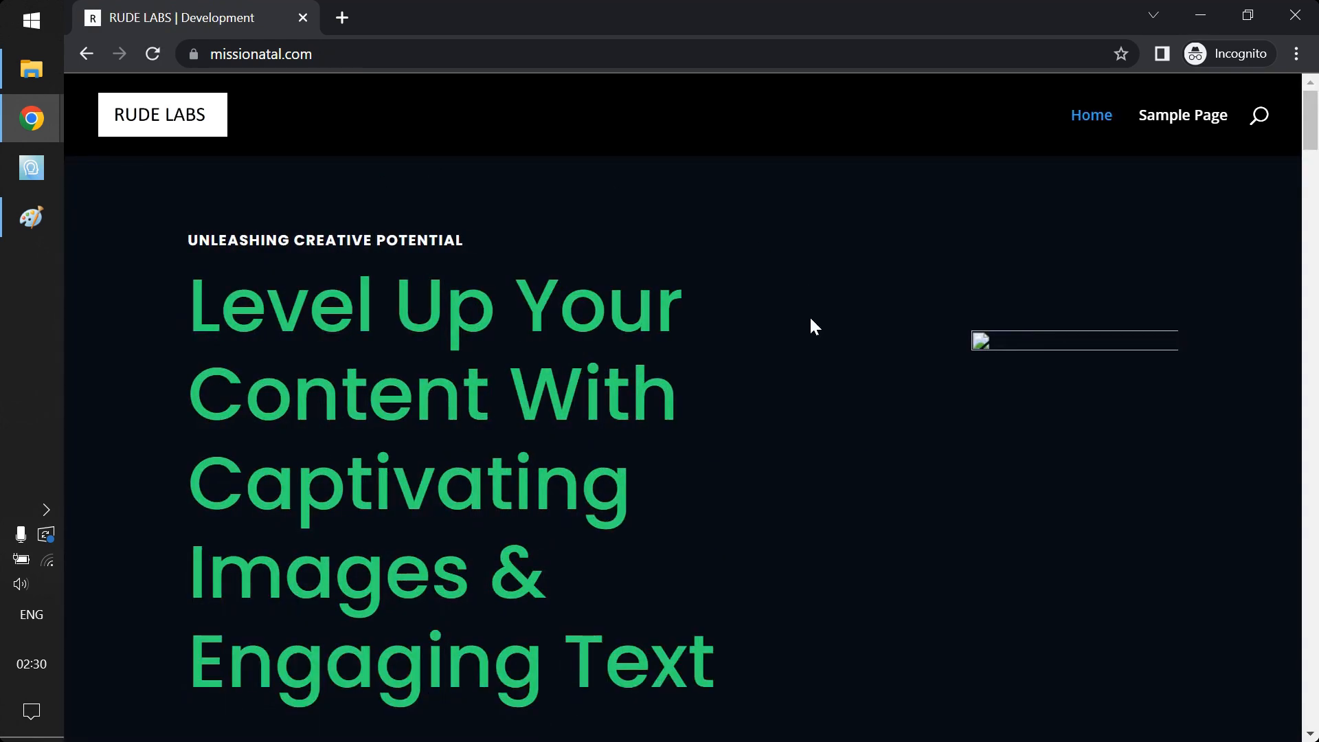
Check and reload the incognito homepage, comparing it with the logged-in version in the main browser window.
{"action": "scroll", "coordinate": [809, 315], "scroll_direction": "down", "scroll_amount": 4}
{"action": "scroll", "coordinate": [810, 315], "scroll_direction": "up", "scroll_amount": 4}
{"action": "key", "text": "ctrl+r"}
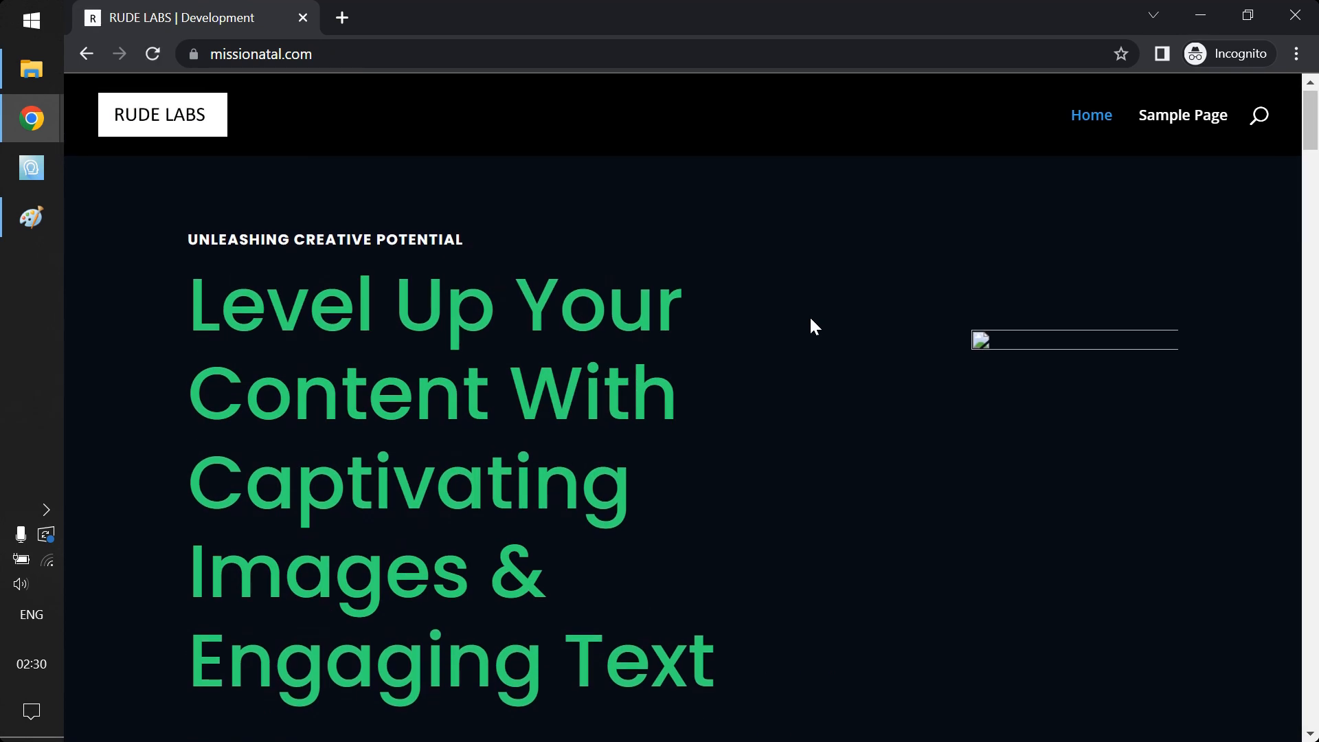
{"action": "key", "text": "alt+Tab"}
{"action": "key", "text": "alt+Tab"}
{"action": "right_click", "coordinate": [833, 298]}
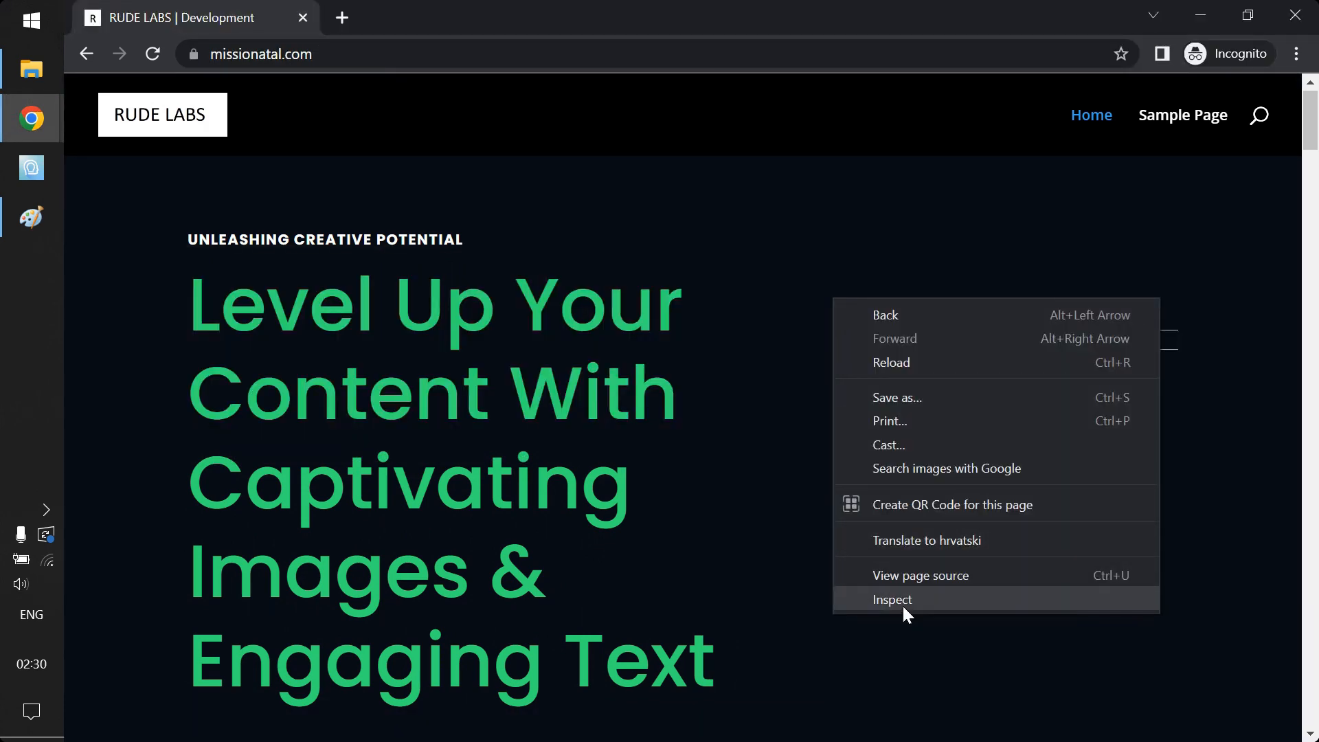
{"action": "left_click", "coordinate": [775, 500]}
{"action": "key", "text": "alt+Tab"}
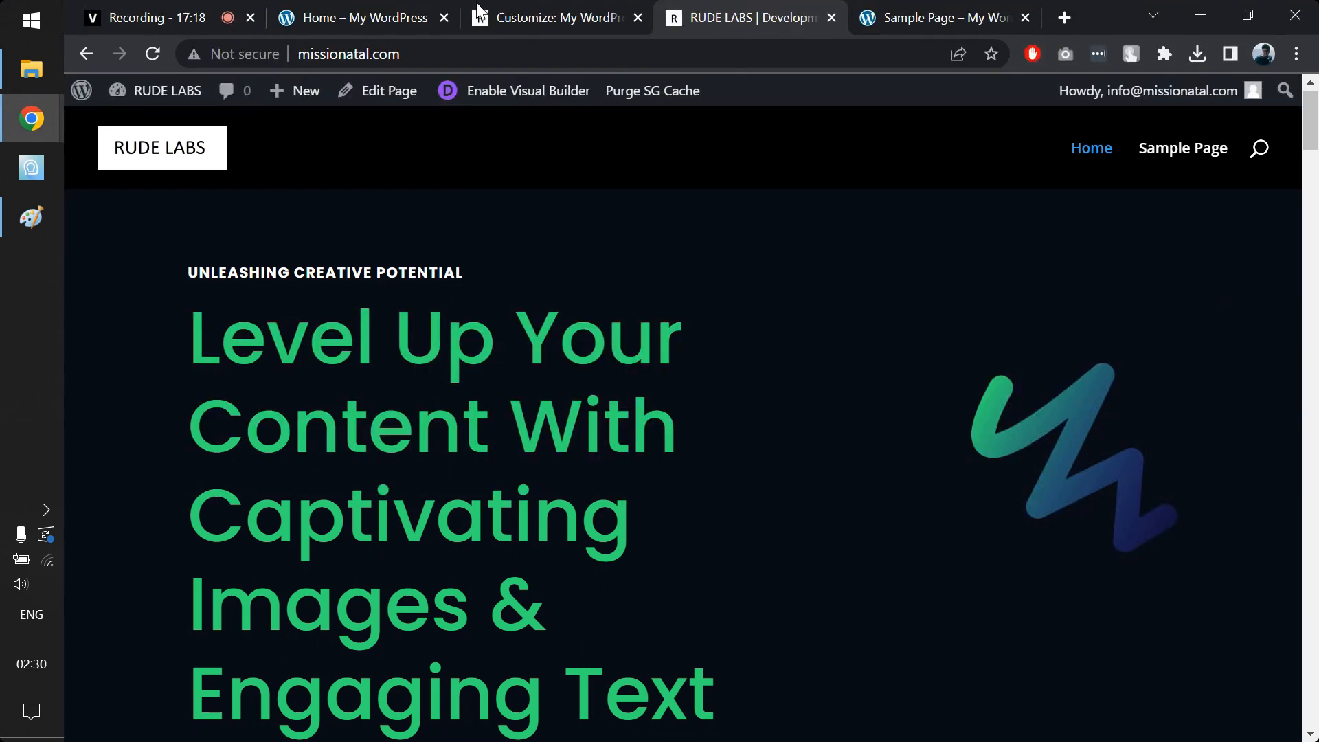
Close the theme customizer and open SG Optimizer's Media settings, confirming the plugin prompt without allowing data collection.
{"action": "left_click", "coordinate": [429, 18]}
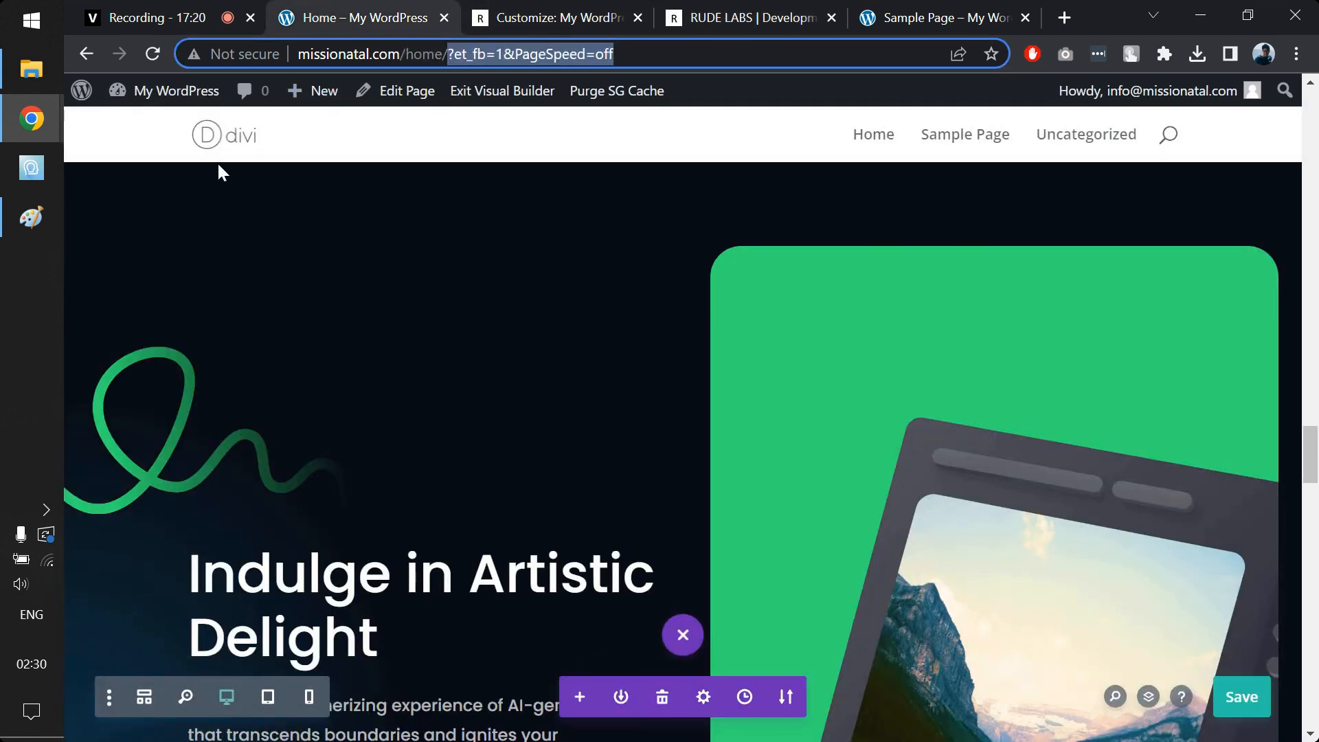
{"action": "left_click", "coordinate": [543, 17]}
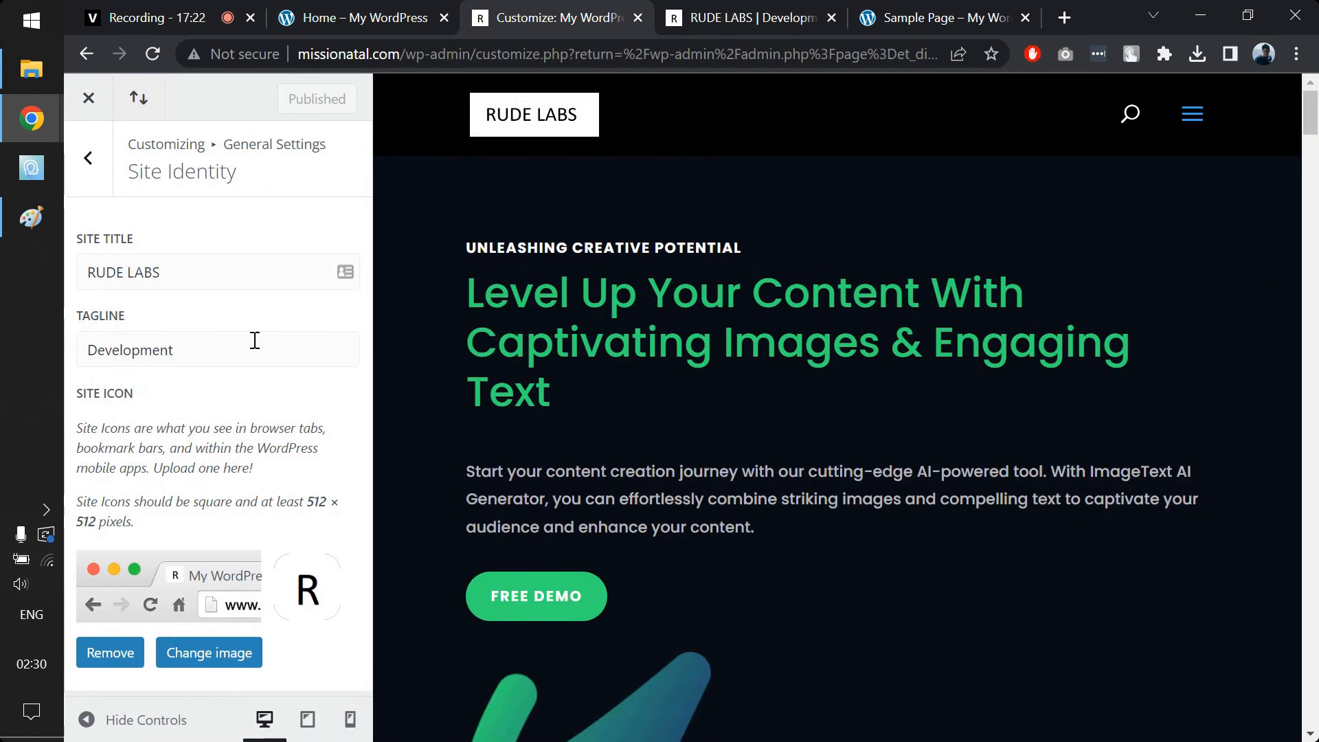
{"action": "left_click", "coordinate": [89, 98]}
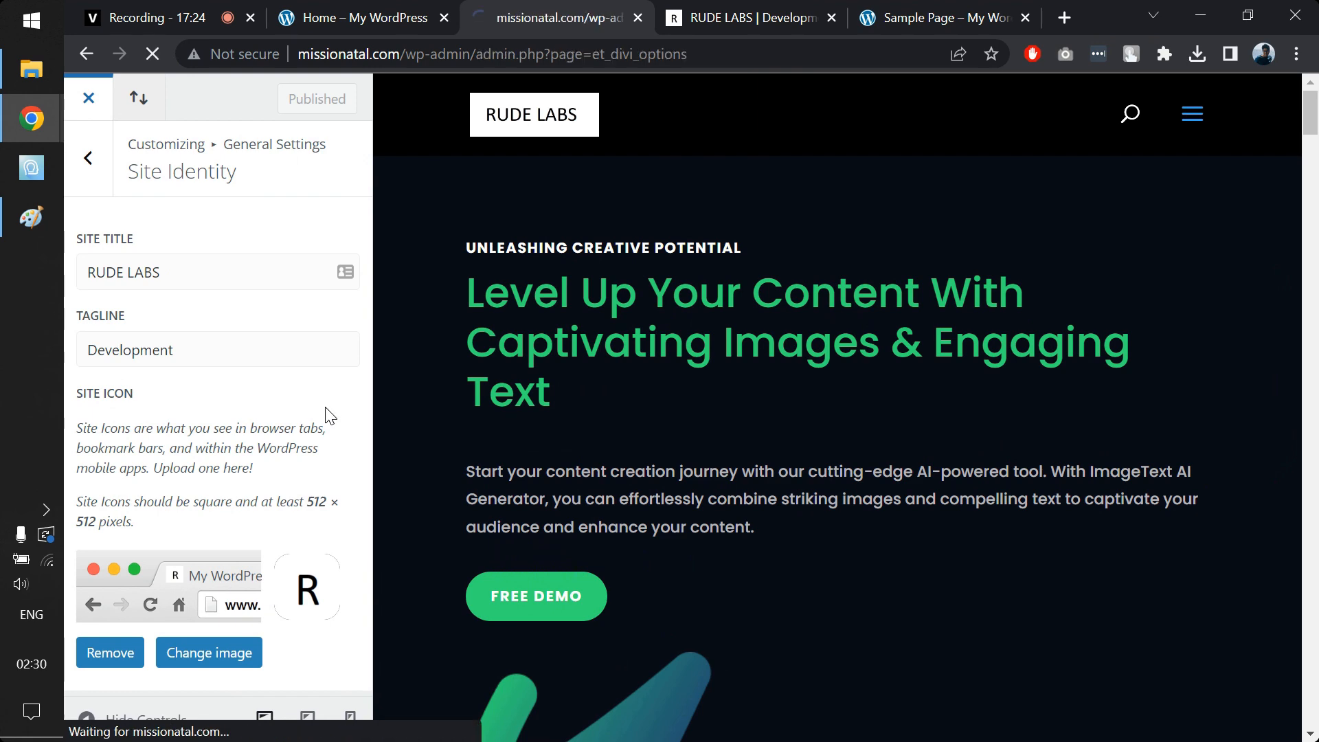
{"action": "scroll", "coordinate": [124, 500], "scroll_direction": "down", "scroll_amount": 1}
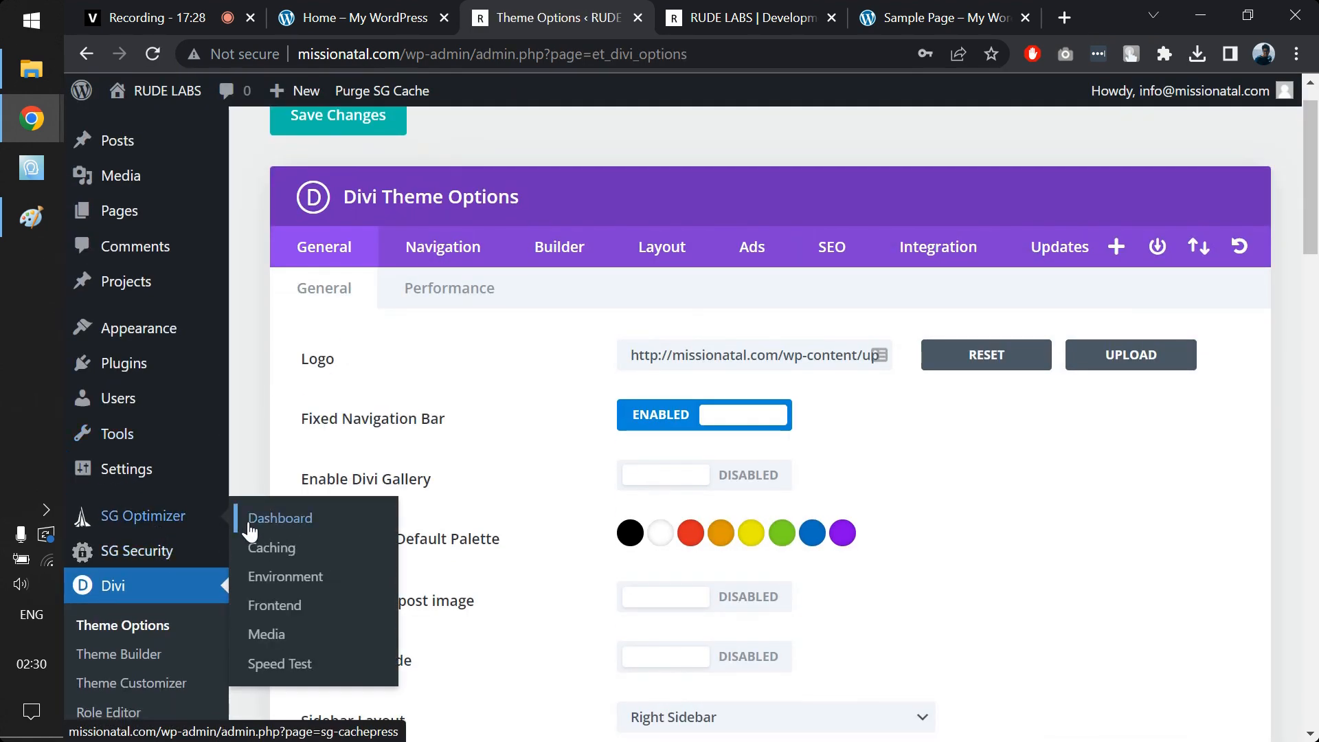
{"action": "left_click", "coordinate": [279, 636]}
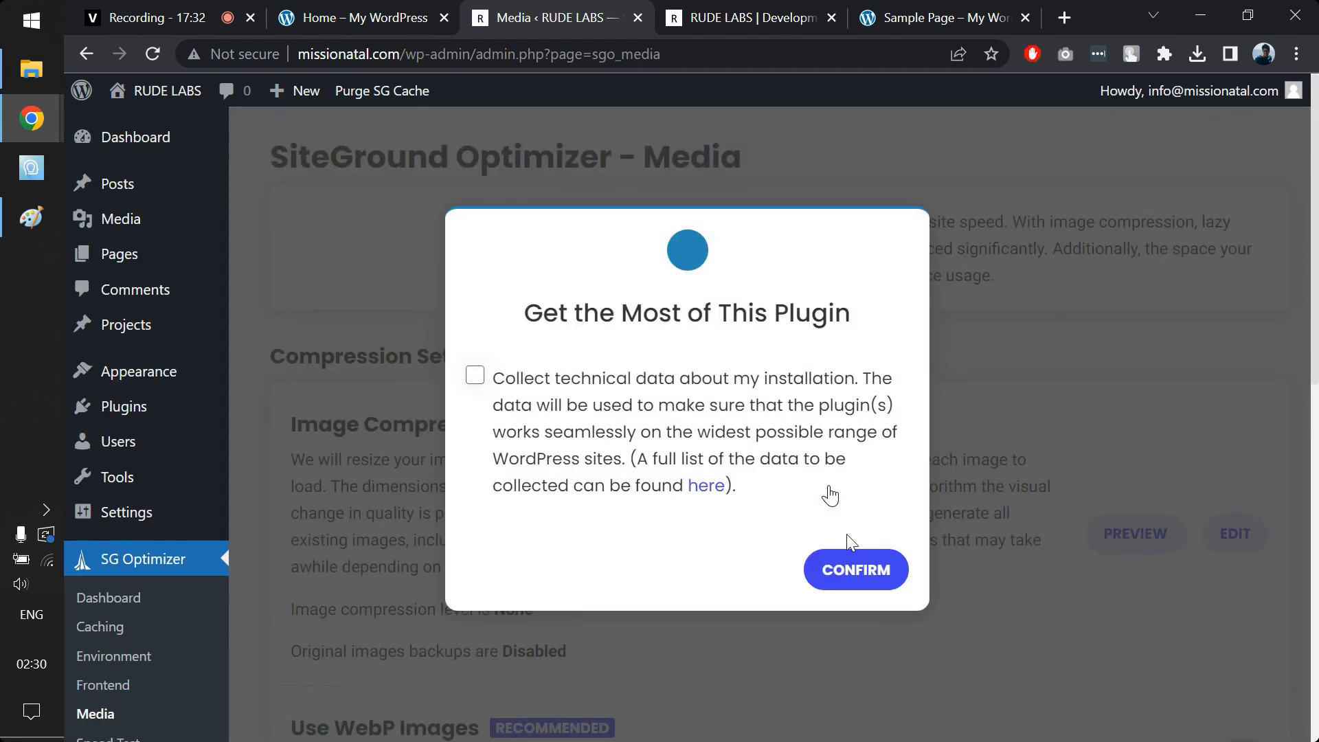
{"action": "left_click", "coordinate": [852, 580]}
Review the Media and Caching settings of SG Optimizer.
{"action": "scroll", "coordinate": [866, 560], "scroll_direction": "down", "scroll_amount": 8}
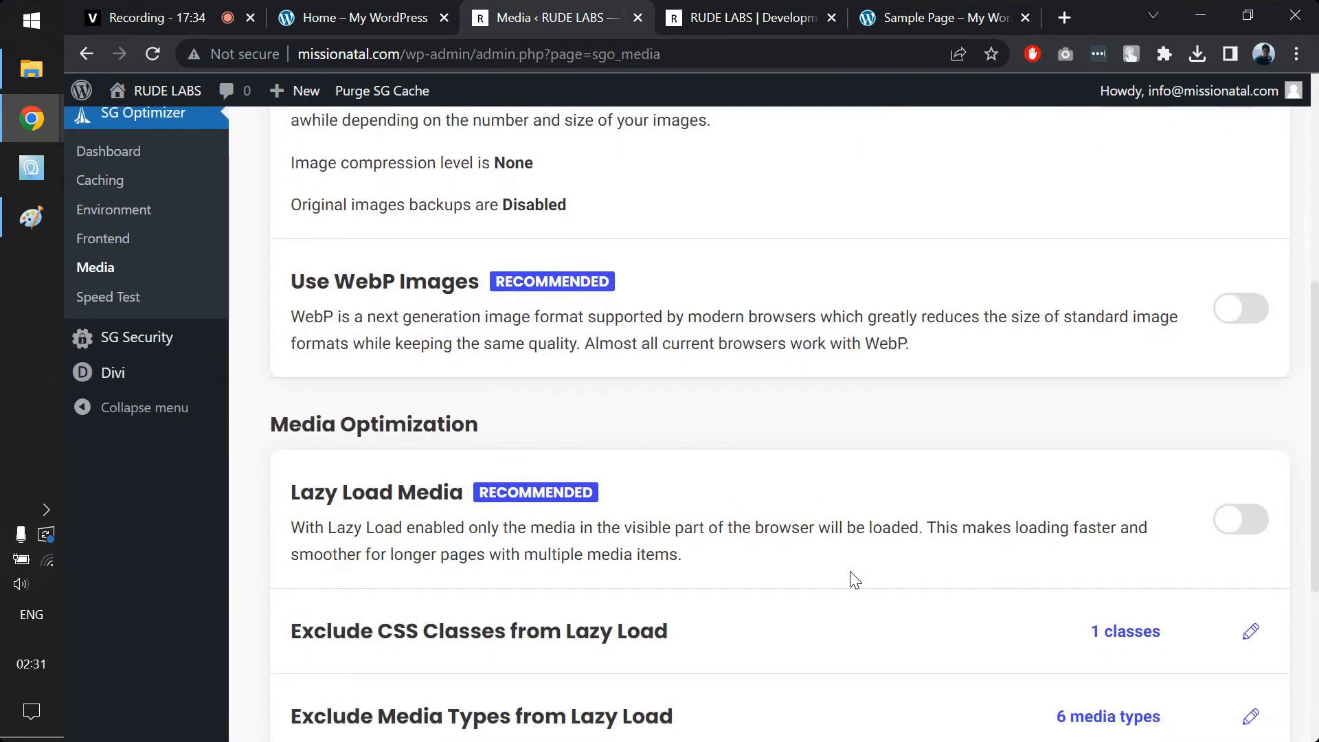
{"action": "scroll", "coordinate": [912, 491], "scroll_direction": "down", "scroll_amount": 2}
{"action": "scroll", "coordinate": [913, 492], "scroll_direction": "up", "scroll_amount": 10}
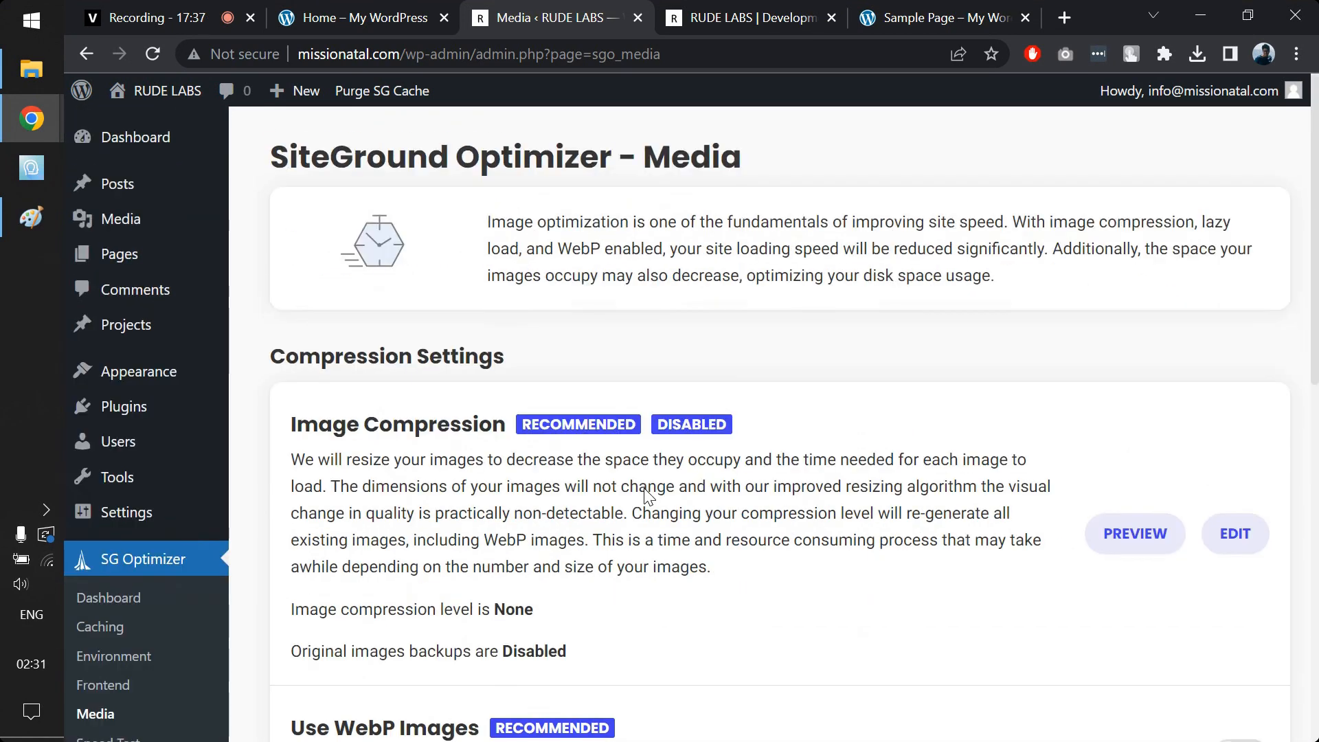
{"action": "left_click", "coordinate": [137, 630]}
{"action": "scroll", "coordinate": [600, 454], "scroll_direction": "down", "scroll_amount": 10}
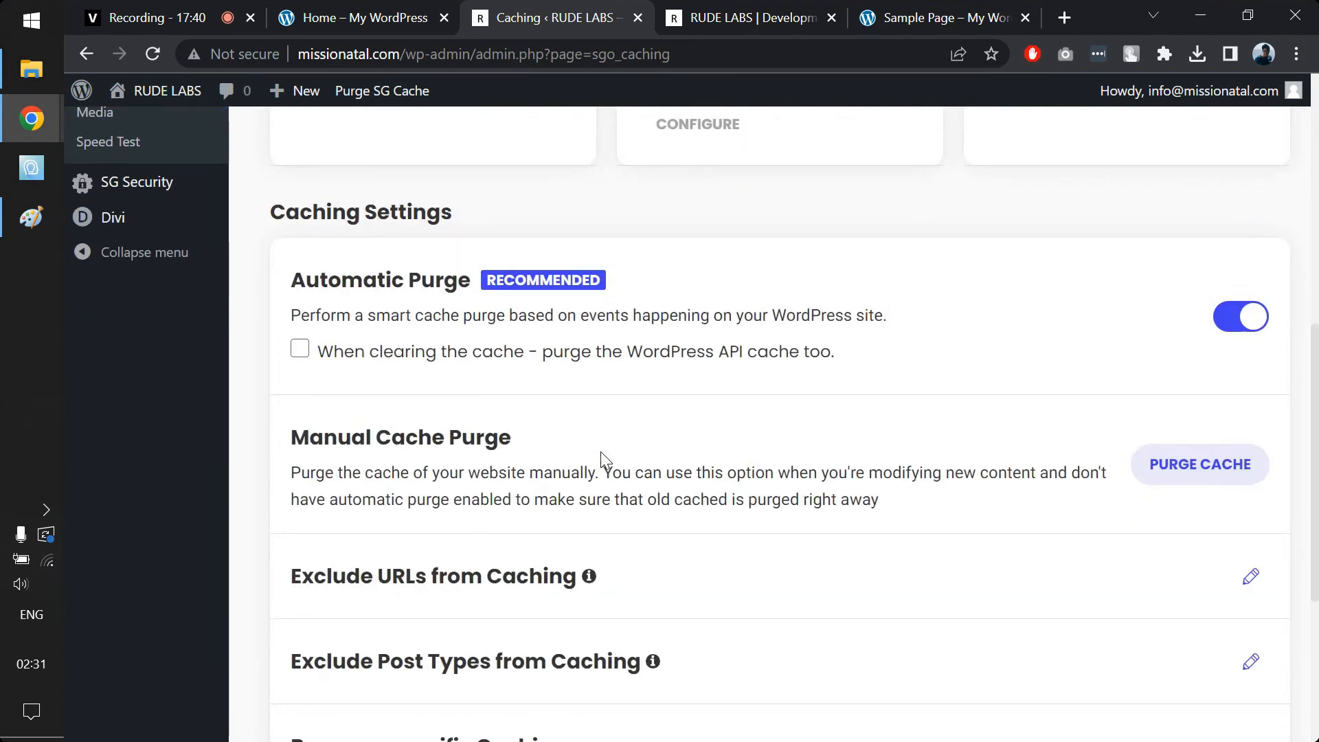
{"action": "scroll", "coordinate": [601, 451], "scroll_direction": "up", "scroll_amount": 8}
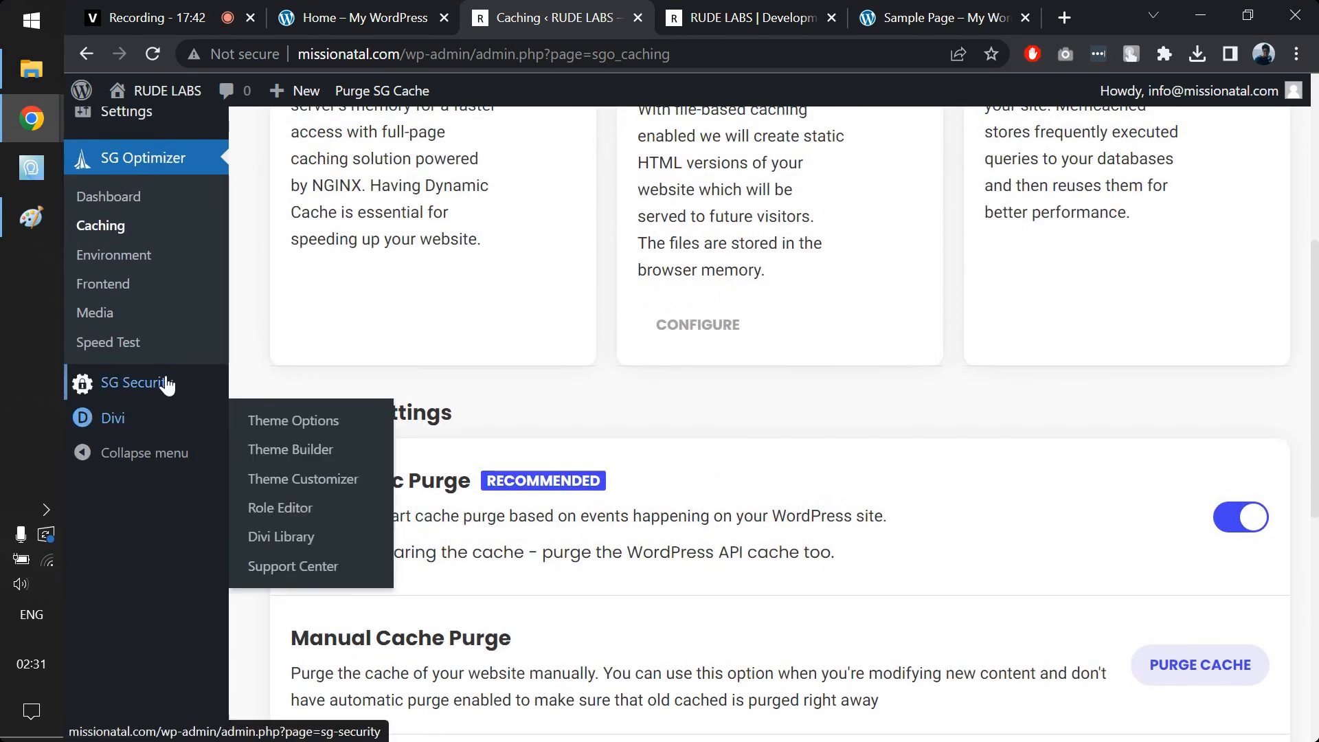
{"action": "mouse_move", "coordinate": [167, 382]}
{"action": "scroll", "coordinate": [137, 375], "scroll_direction": "up", "scroll_amount": 2}
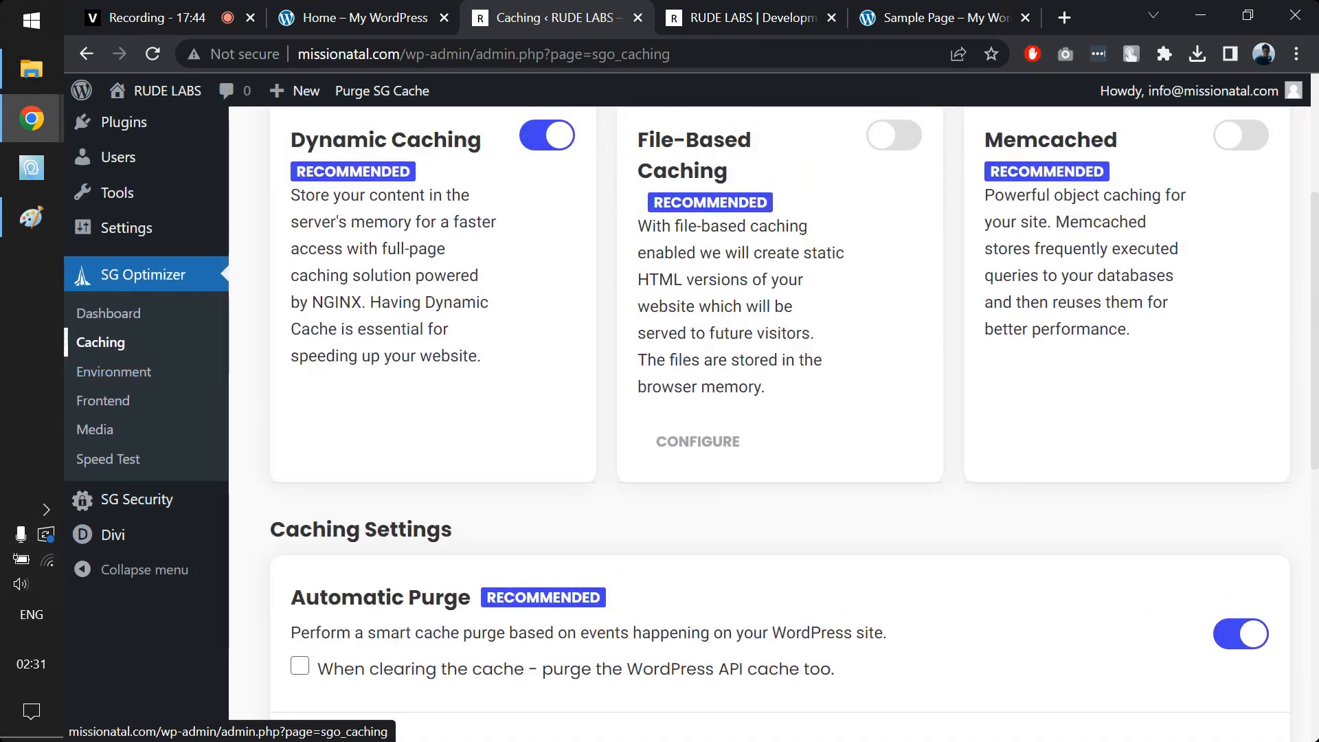
{"action": "left_click", "coordinate": [96, 343]}
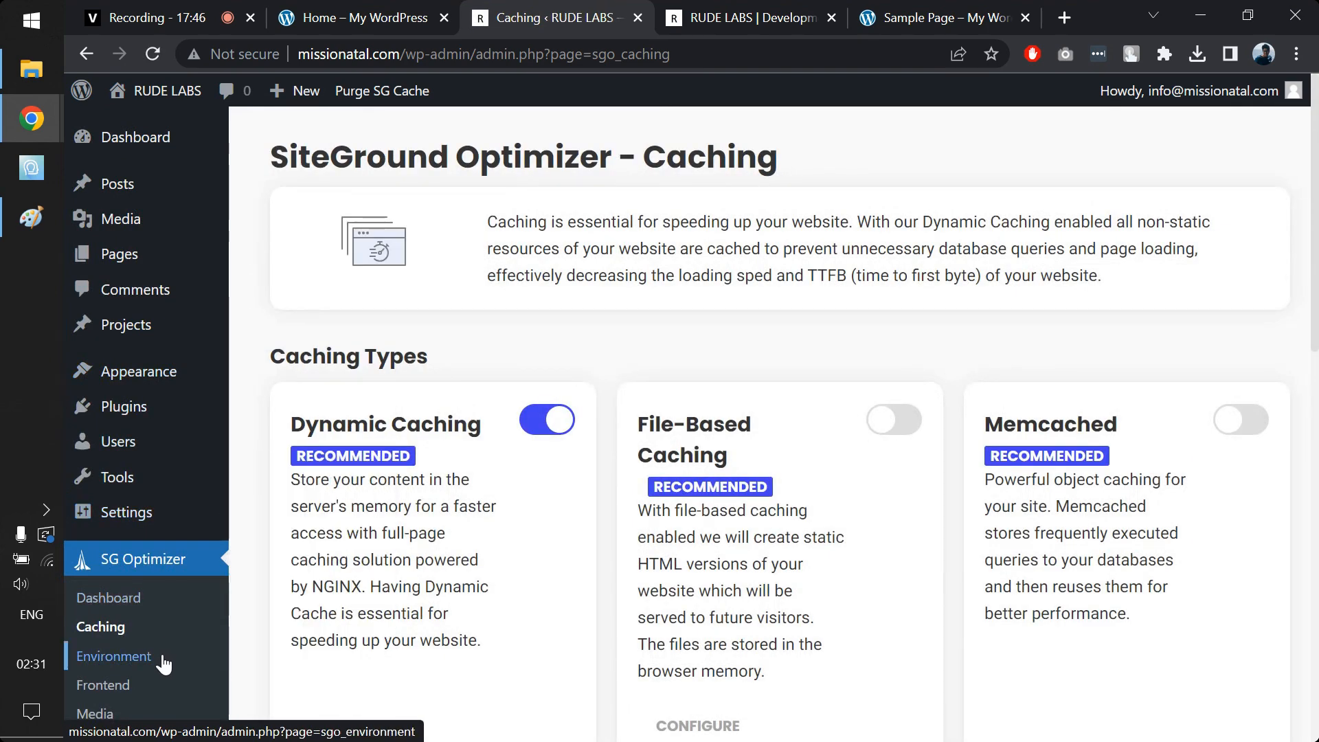
Enable HTTPS Enforce in SG Optimizer's Environment settings, accepting the logout, and try to enable Fix Insecure Content.
{"action": "left_click", "coordinate": [86, 657]}
{"action": "scroll", "coordinate": [538, 629], "scroll_direction": "down", "scroll_amount": 2}
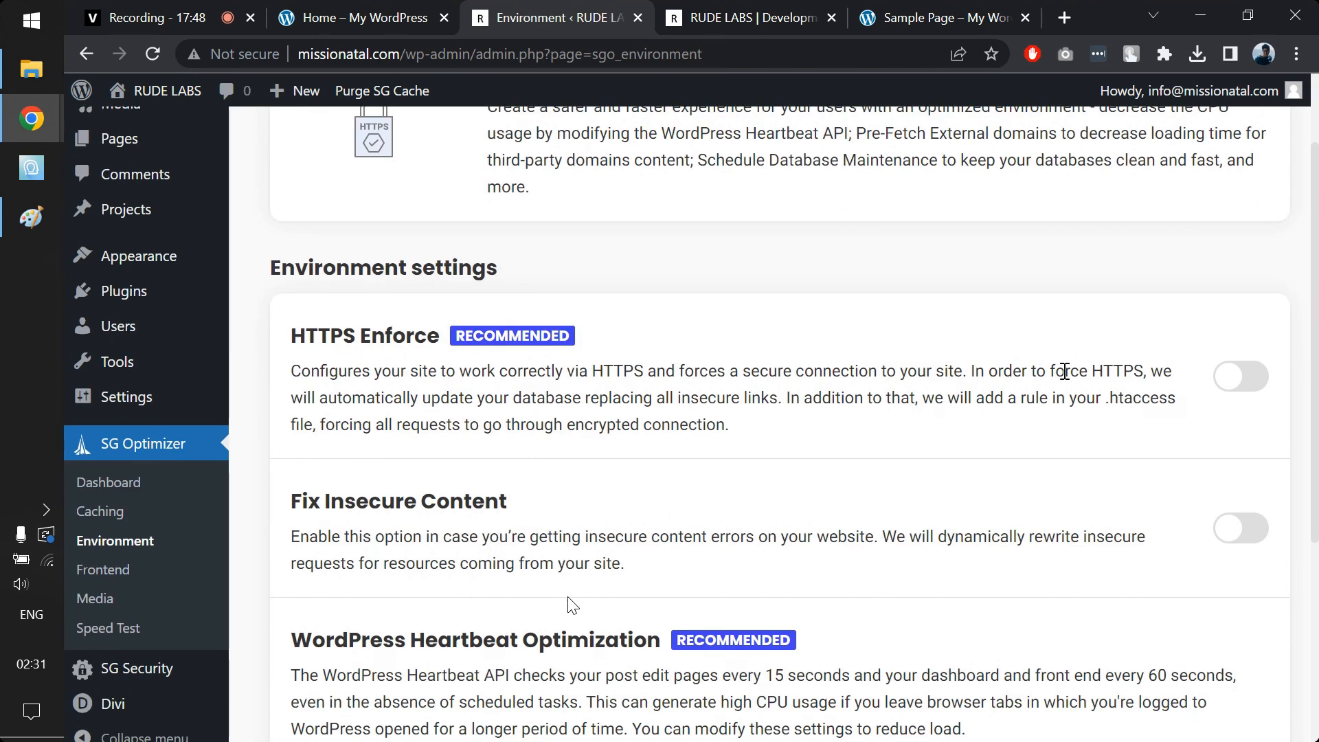
{"action": "left_click", "coordinate": [1245, 377]}
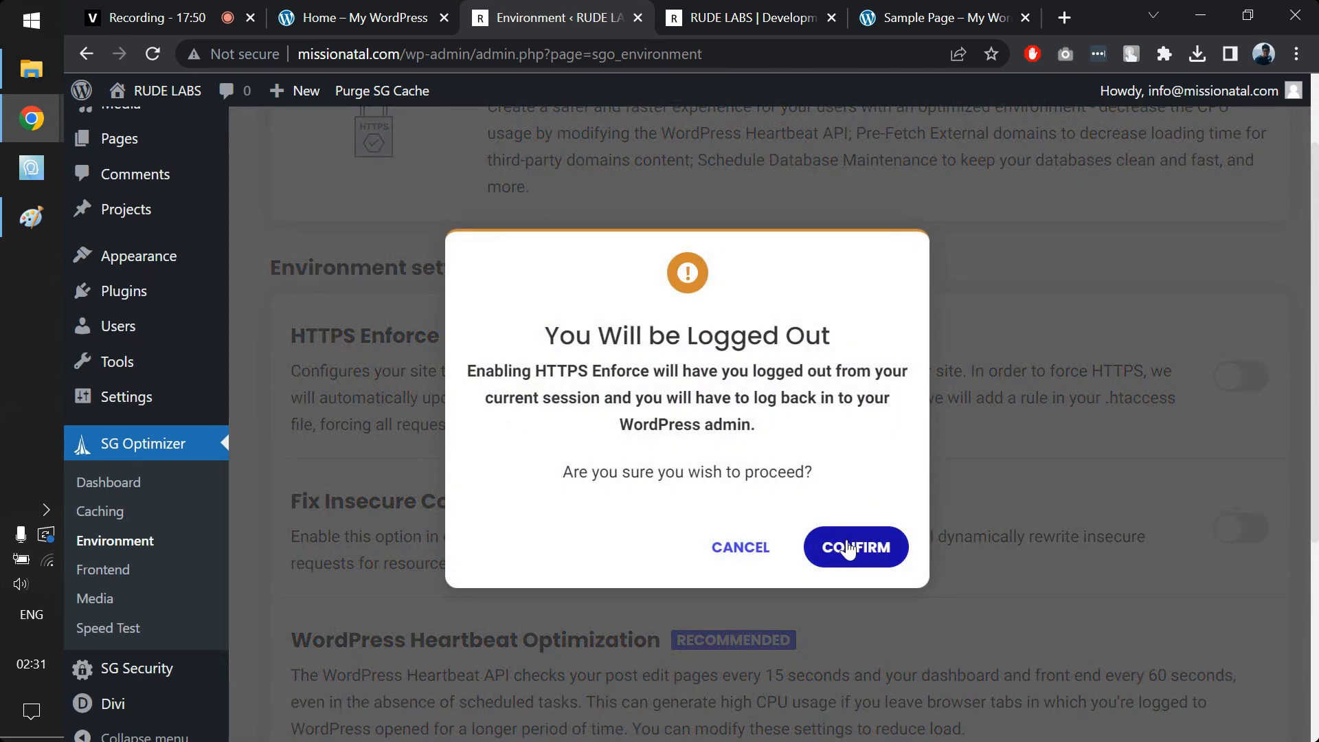
{"action": "left_click", "coordinate": [849, 544]}
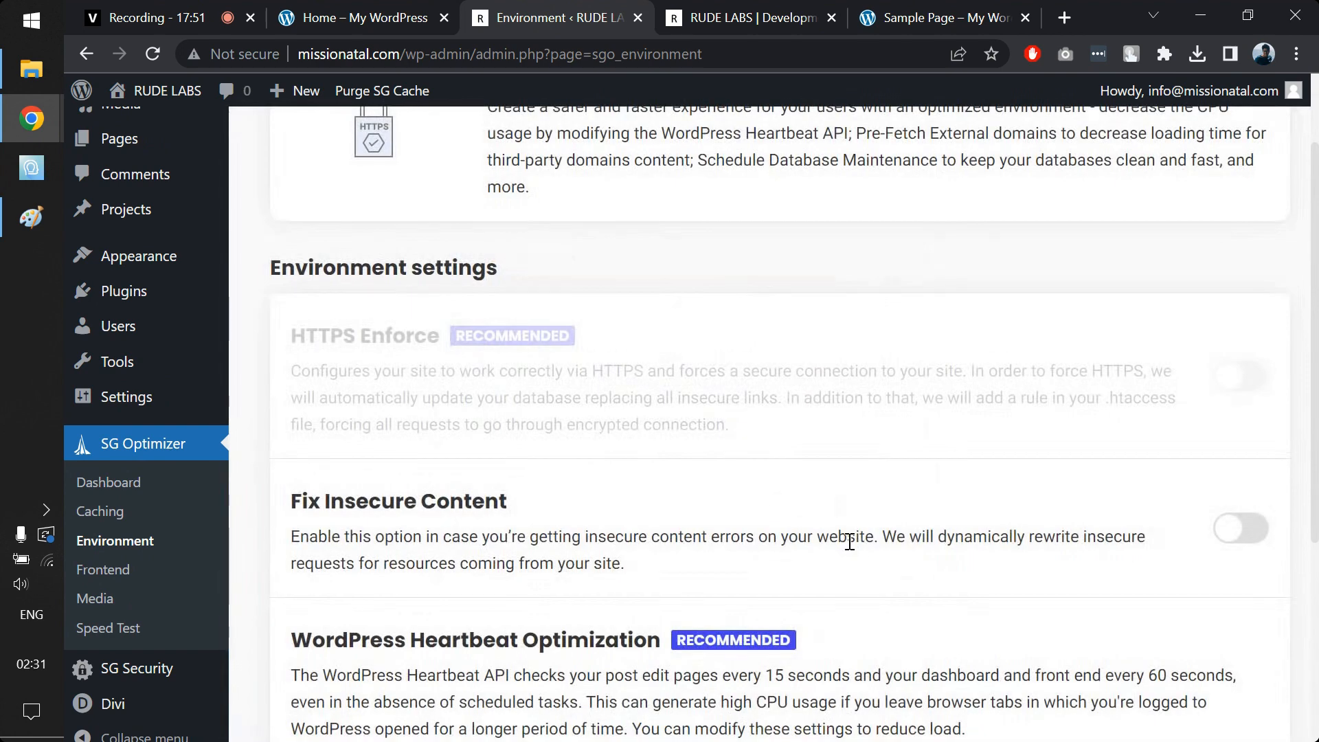
{"action": "left_click", "coordinate": [1258, 529]}
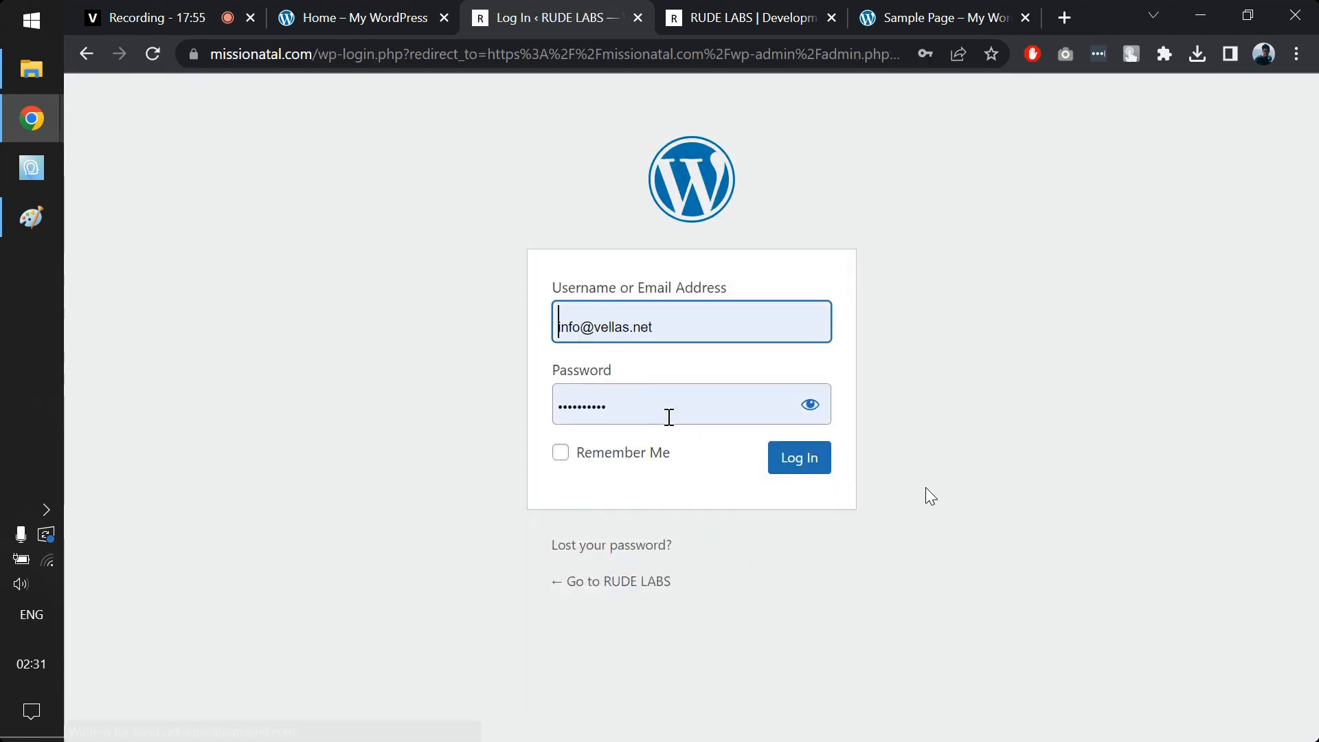
Log back in to the WordPress admin with the saved site e-mail address and password.
{"action": "left_click", "coordinate": [728, 325]}
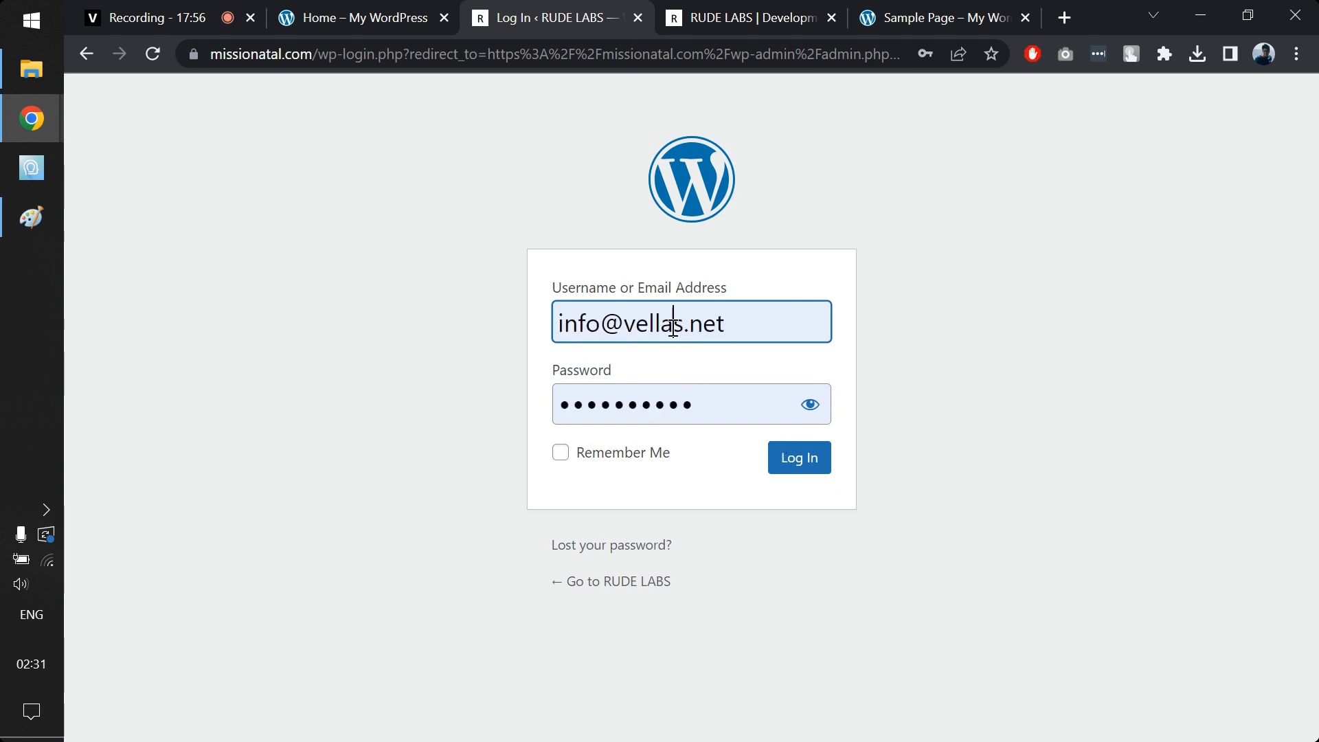
{"action": "left_click", "coordinate": [753, 422]}
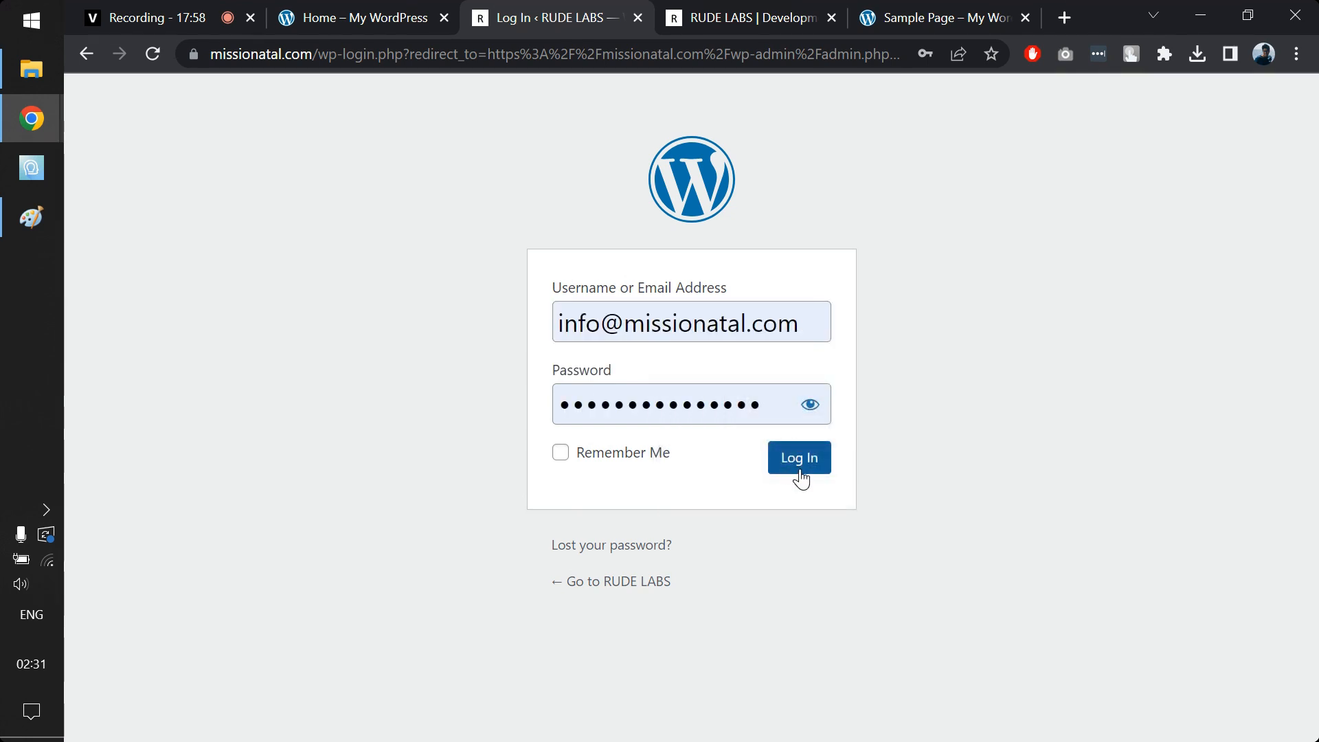
{"action": "left_click", "coordinate": [799, 471]}
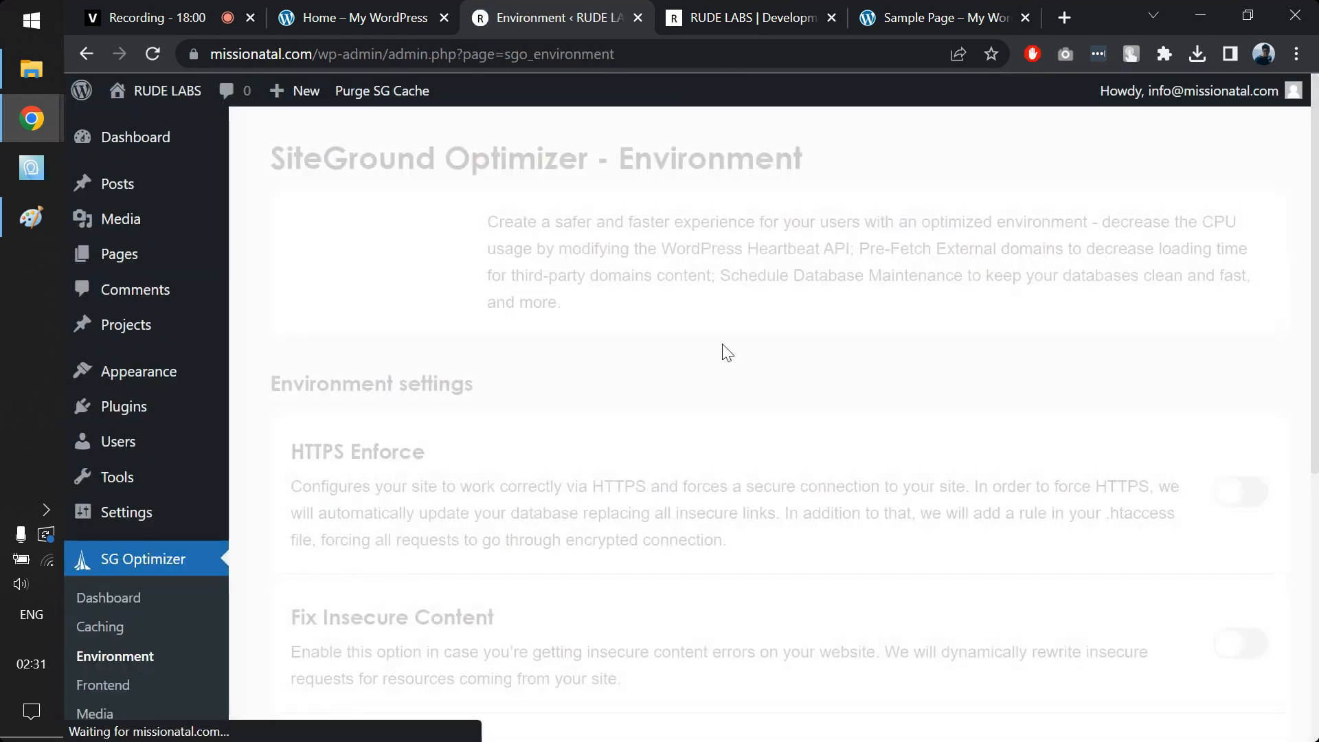
Reload the homepage in the incognito window and check its connection security information.
{"action": "key", "text": "alt+Tab"}
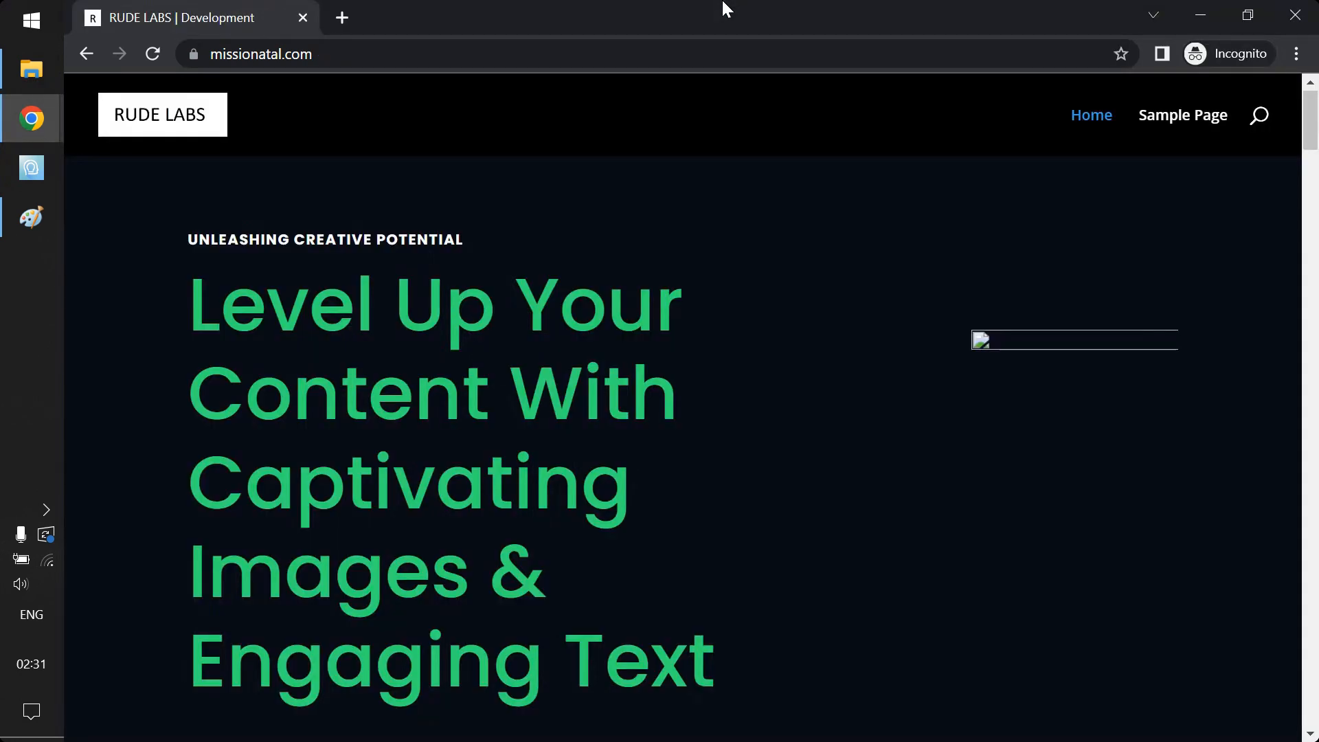
{"action": "key", "text": "F5"}
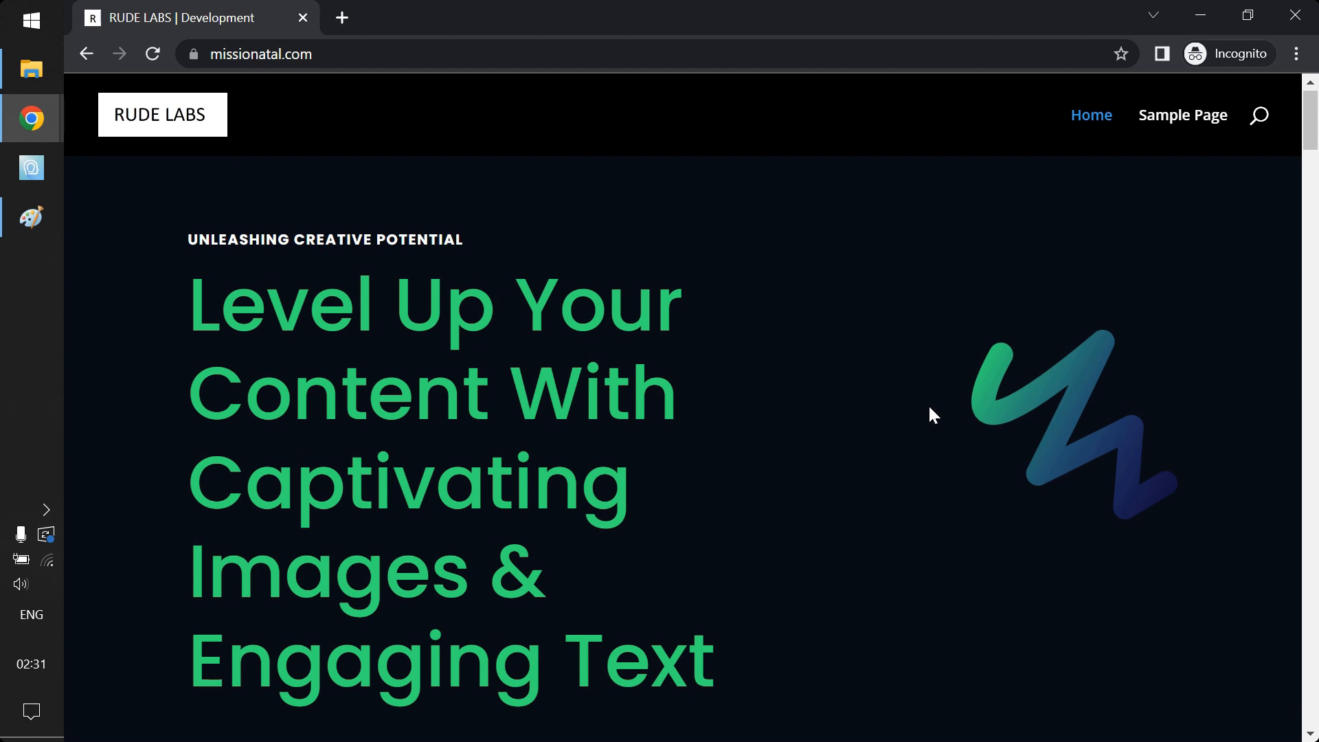
{"action": "left_click", "coordinate": [193, 54]}
{"action": "left_click", "coordinate": [193, 55]}
Examine the images and sections of the incognito homepage from the hero section down to the footer.
{"action": "scroll", "coordinate": [502, 247], "scroll_direction": "down", "scroll_amount": 10}
{"action": "scroll", "coordinate": [503, 426], "scroll_direction": "down", "scroll_amount": 20}
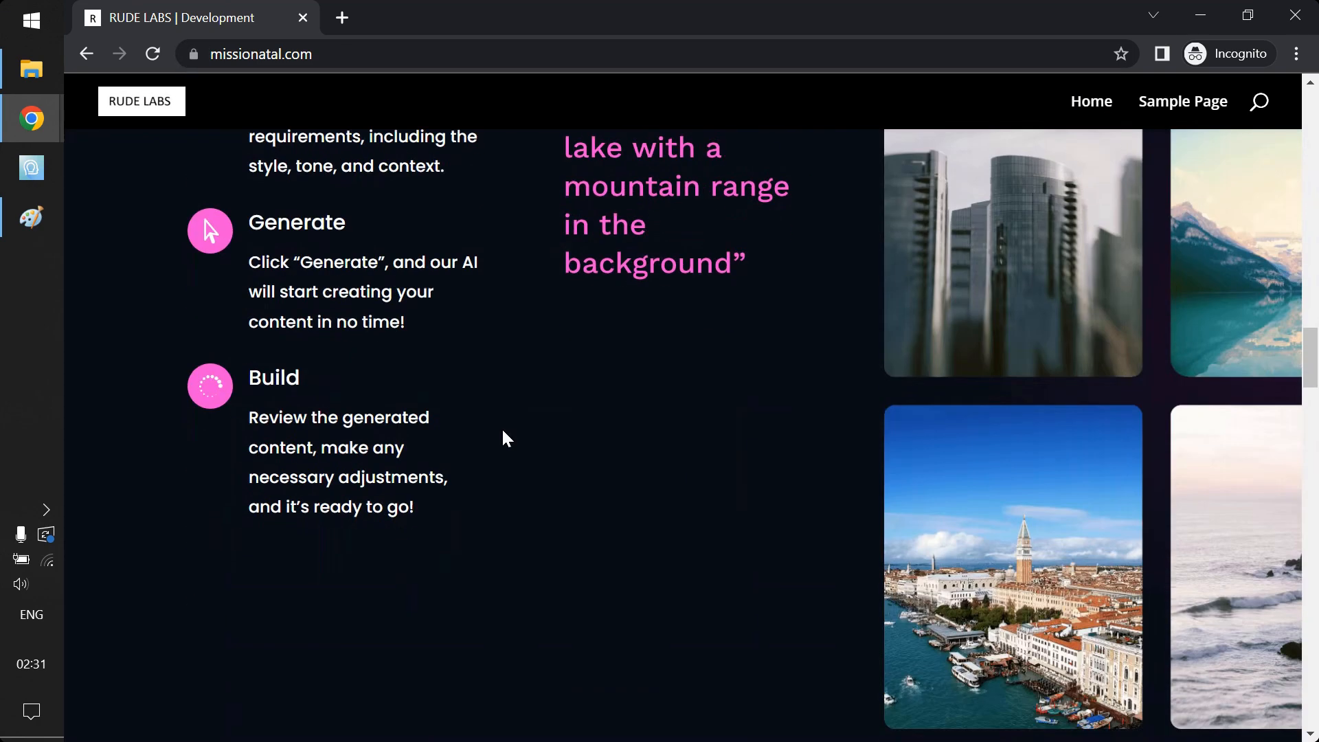
{"action": "scroll", "coordinate": [504, 439], "scroll_direction": "down", "scroll_amount": 10}
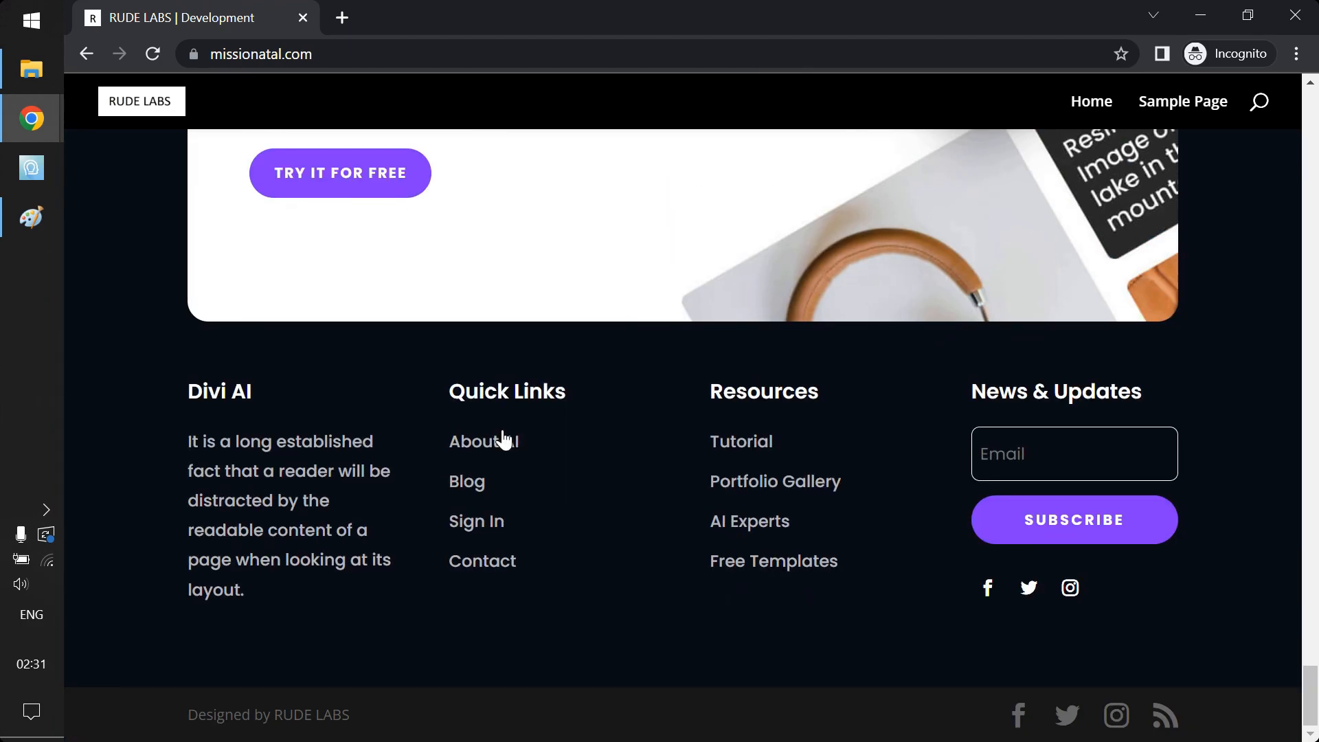
{"action": "scroll", "coordinate": [504, 440], "scroll_direction": "up", "scroll_amount": 15}
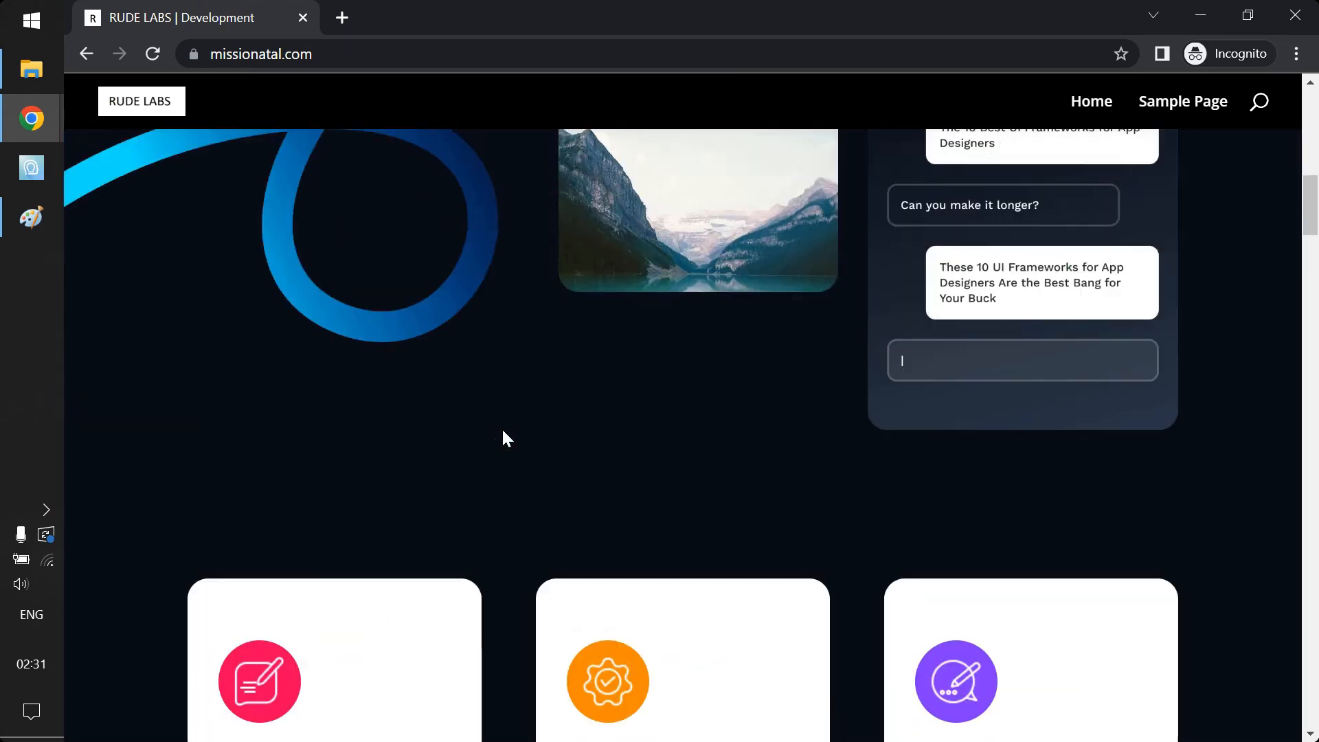
{"action": "scroll", "coordinate": [504, 432], "scroll_direction": "up", "scroll_amount": 10}
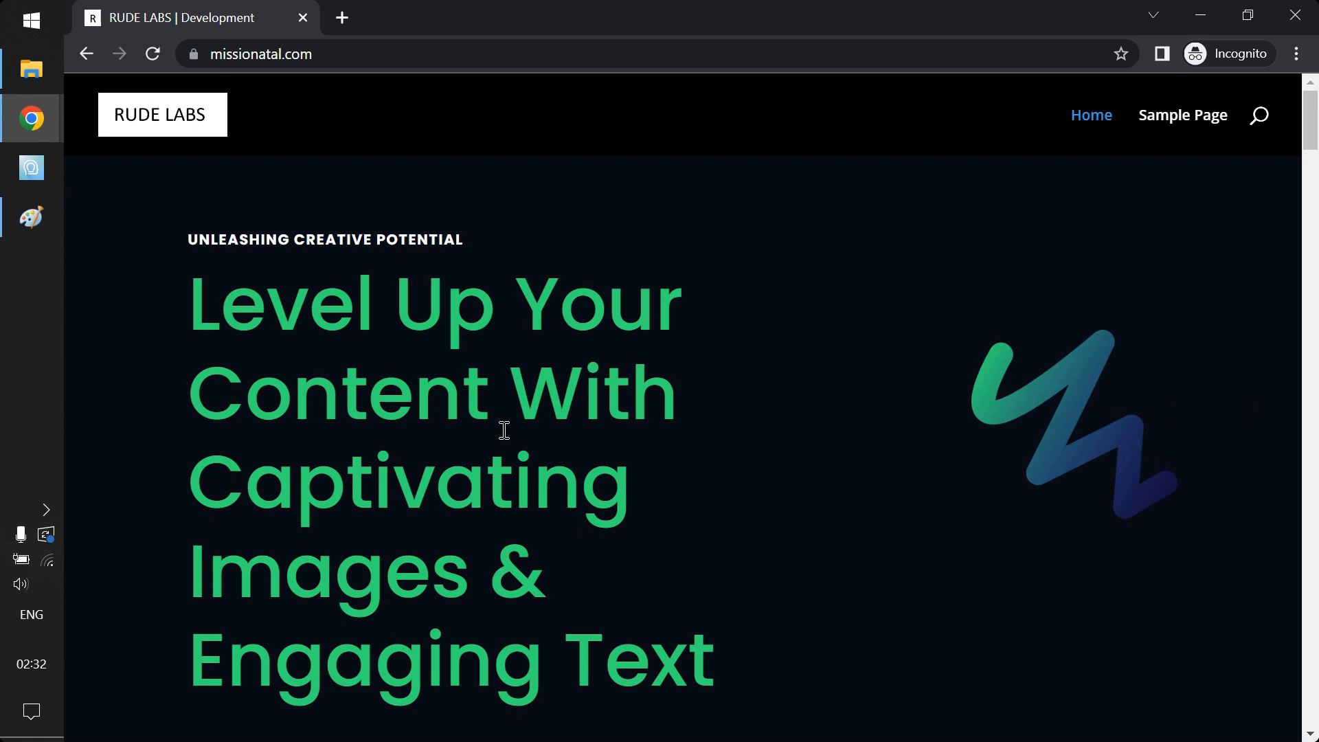
{"action": "mouse_move", "coordinate": [32, 119]}
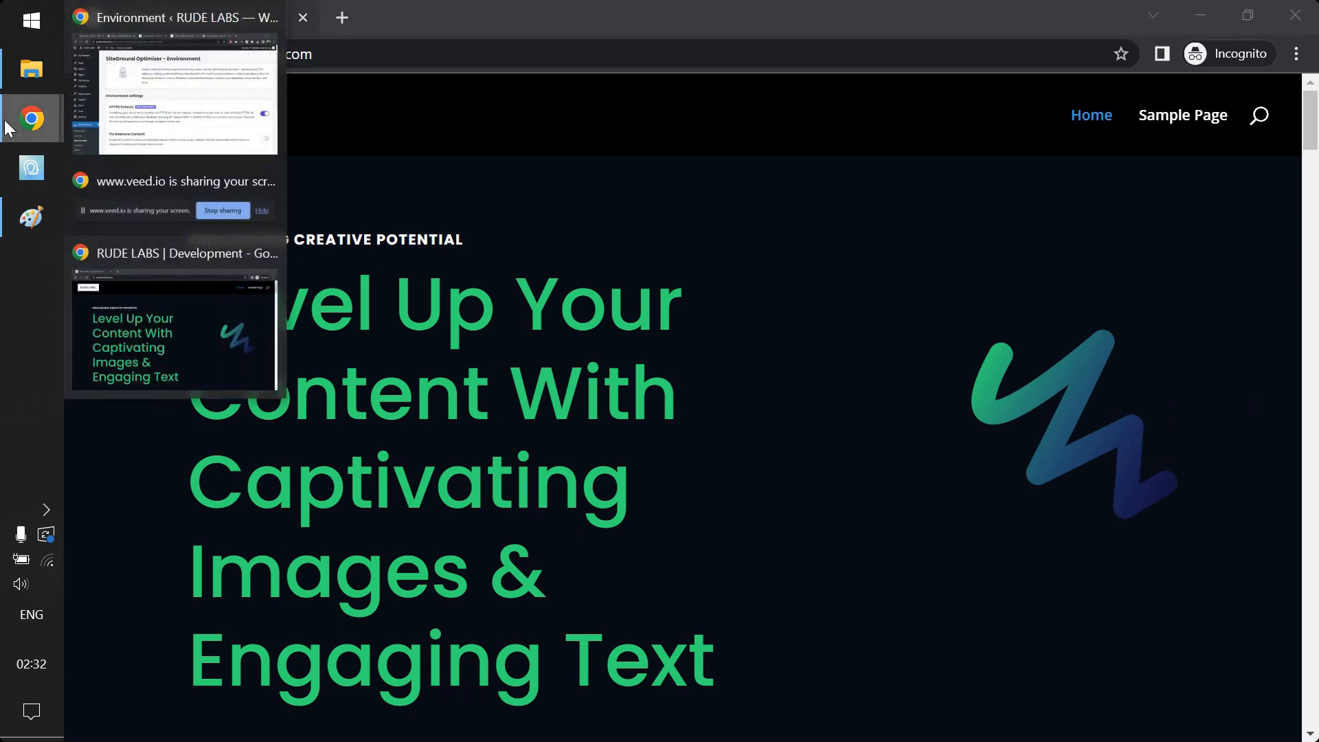
{"action": "left_click", "coordinate": [146, 2]}
{"action": "left_click", "coordinate": [146, 3]}
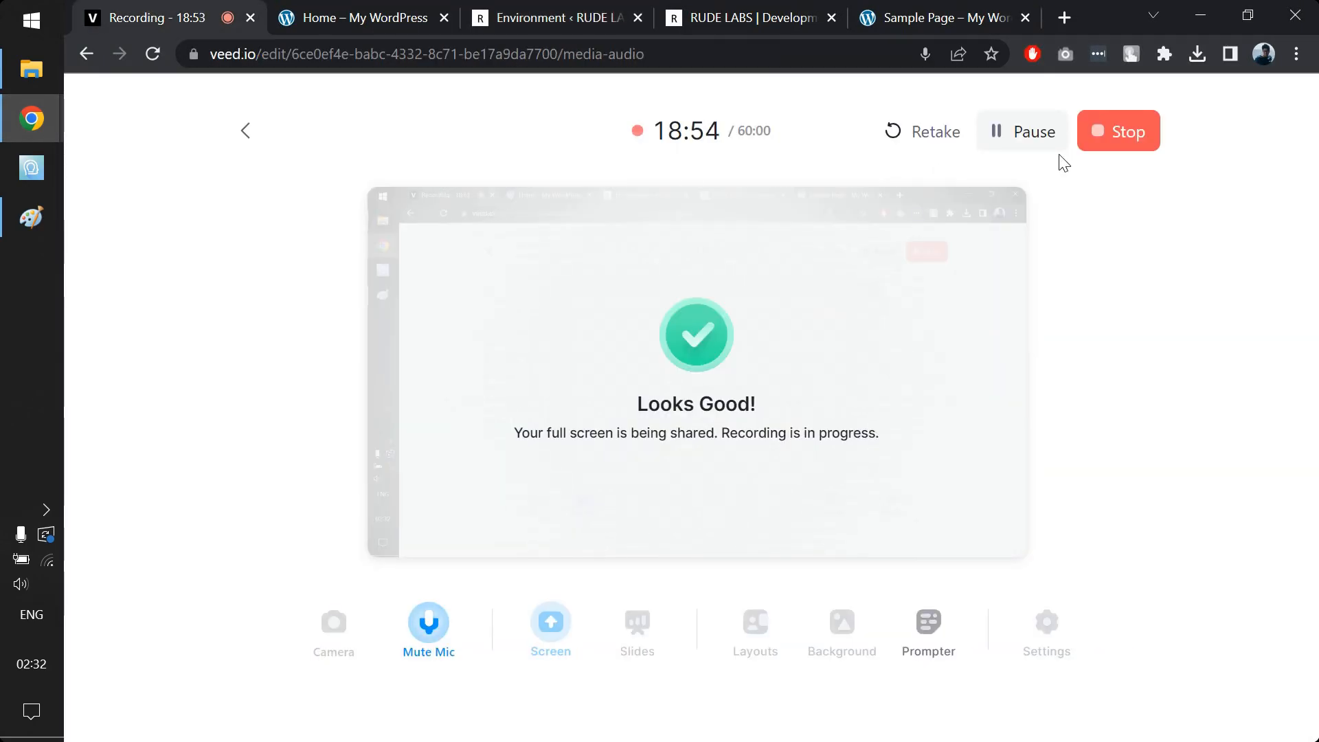